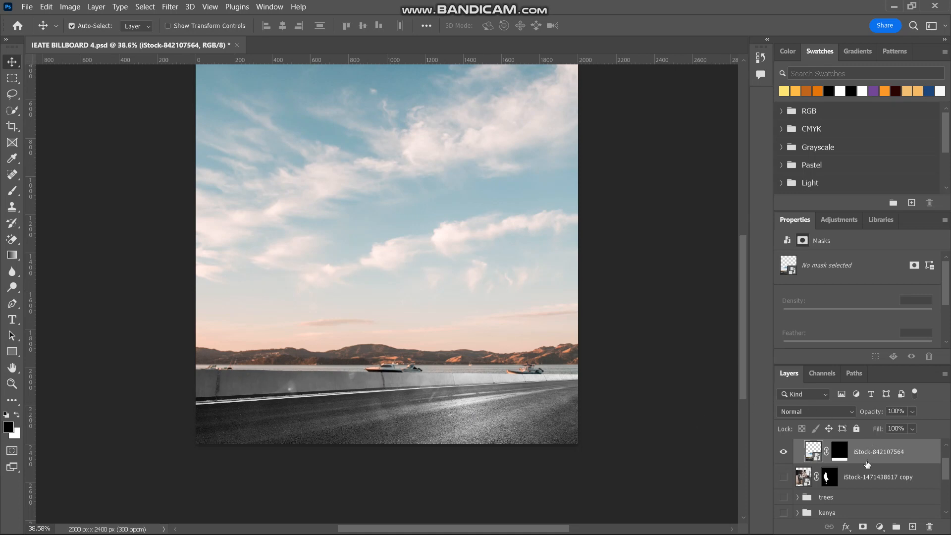
Add a Gradient fill layer above the iStock-842107564 road layer using the Foreground to Background preset from Basics
click(881, 527)
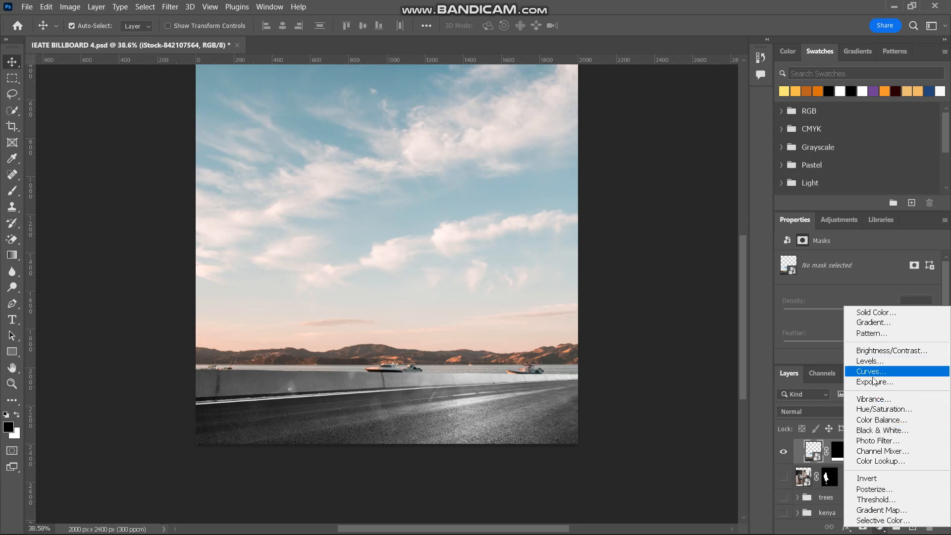
click(872, 323)
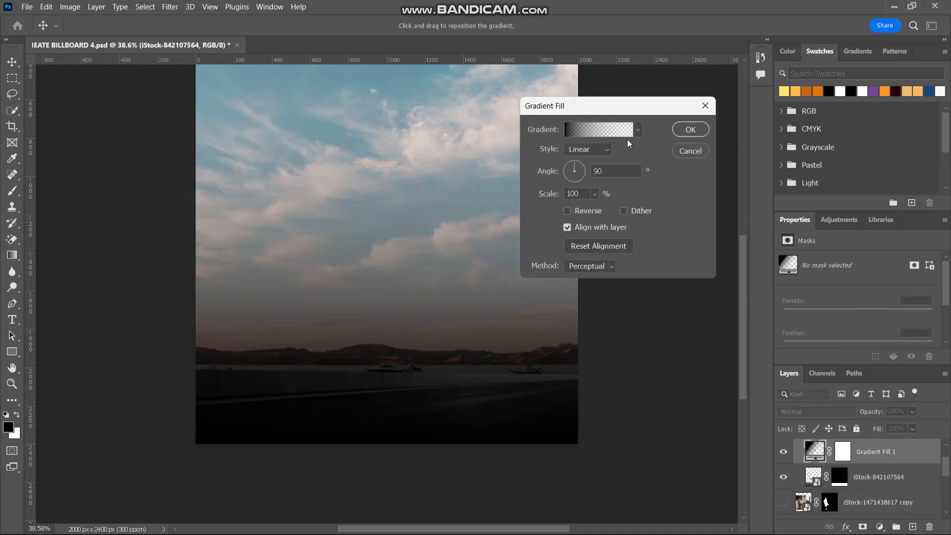
click(600, 131)
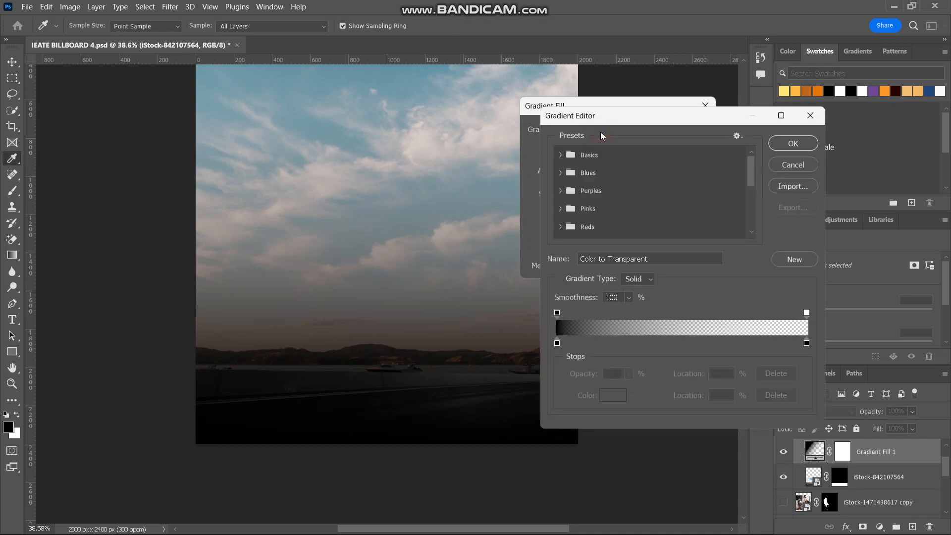
click(561, 155)
click(577, 175)
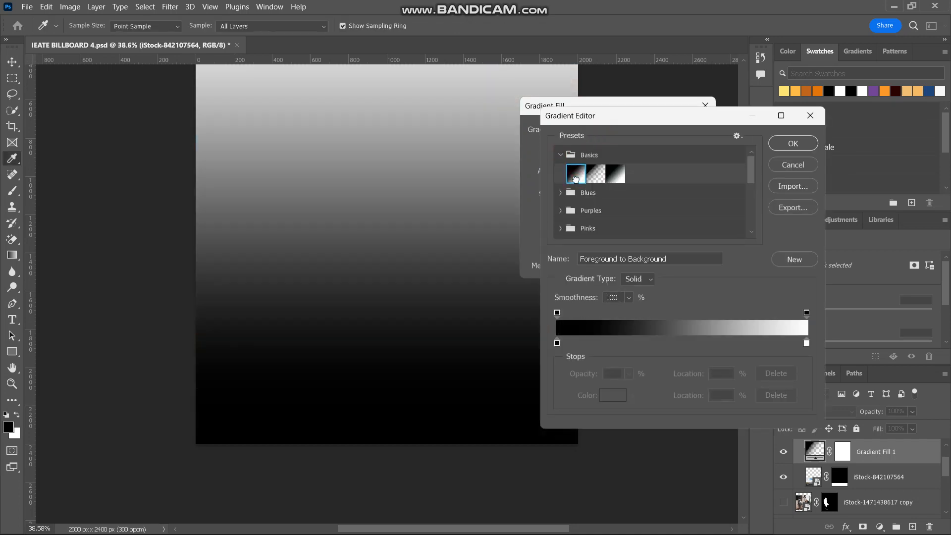
click(783, 146)
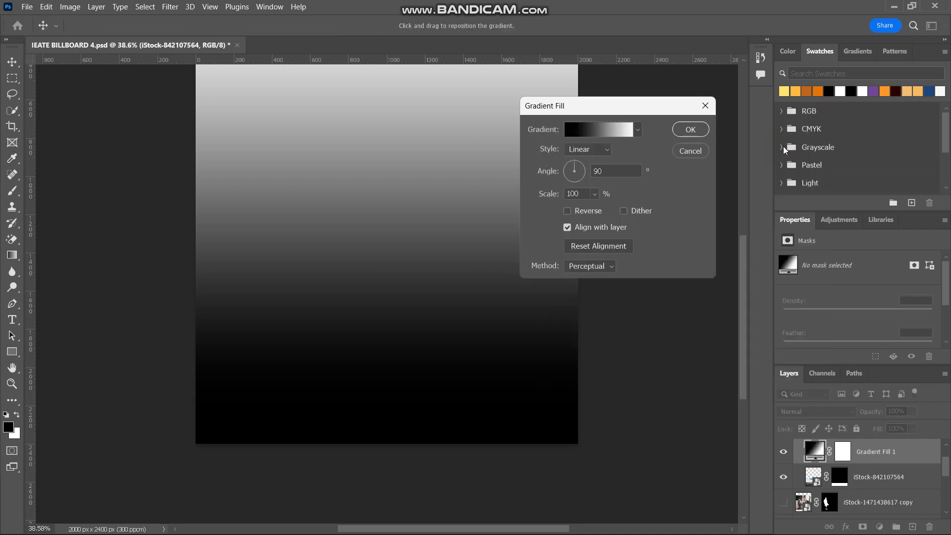
Set the linear gradient's angle to 106.9° and nudge its position slightly on the canvas
drag(579, 173, 570, 168)
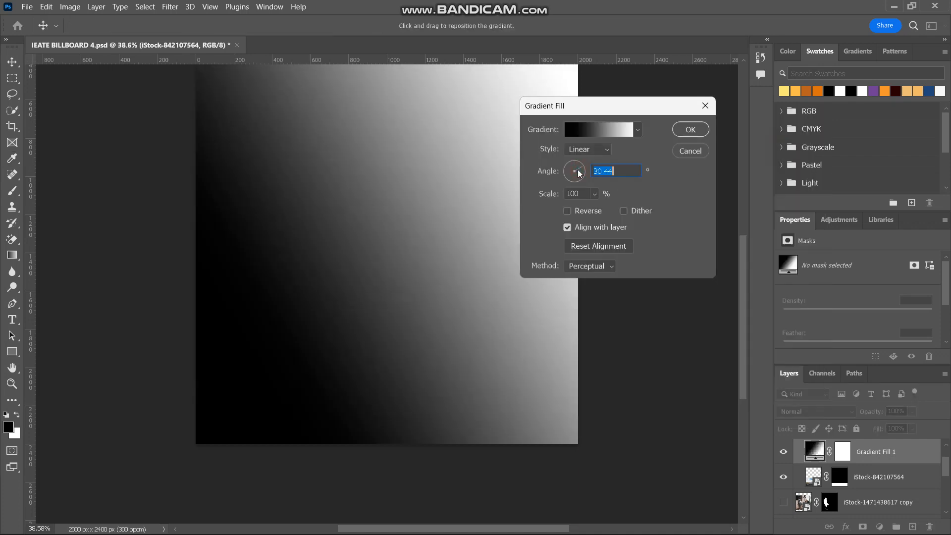
click(571, 172)
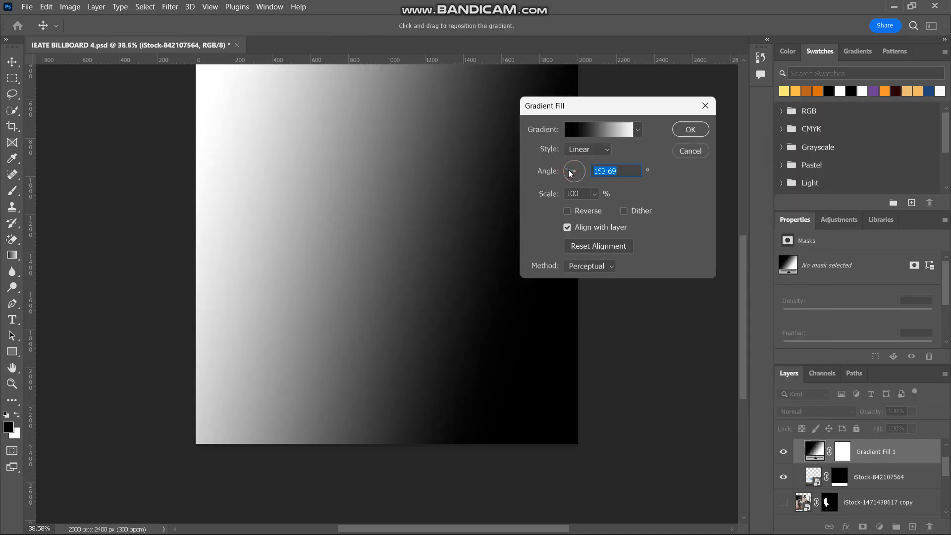
click(571, 171)
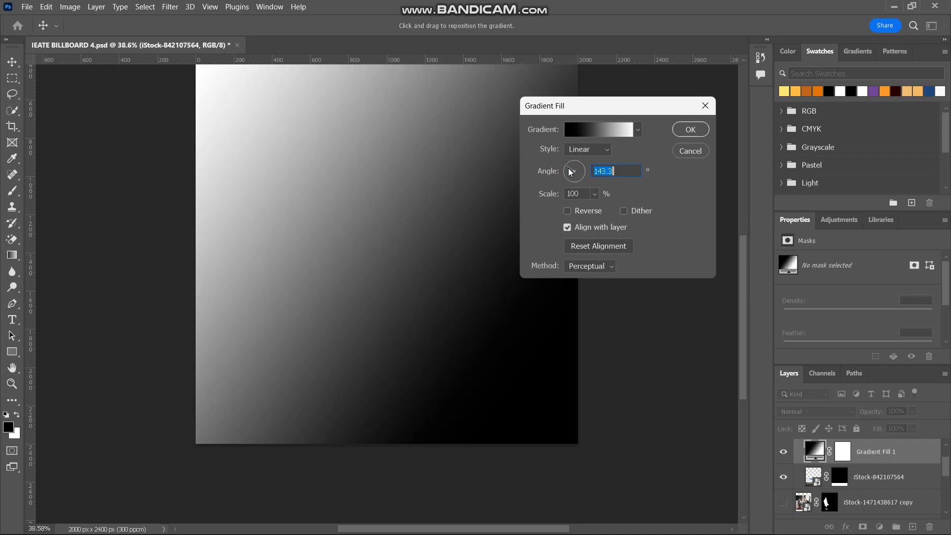
click(574, 167)
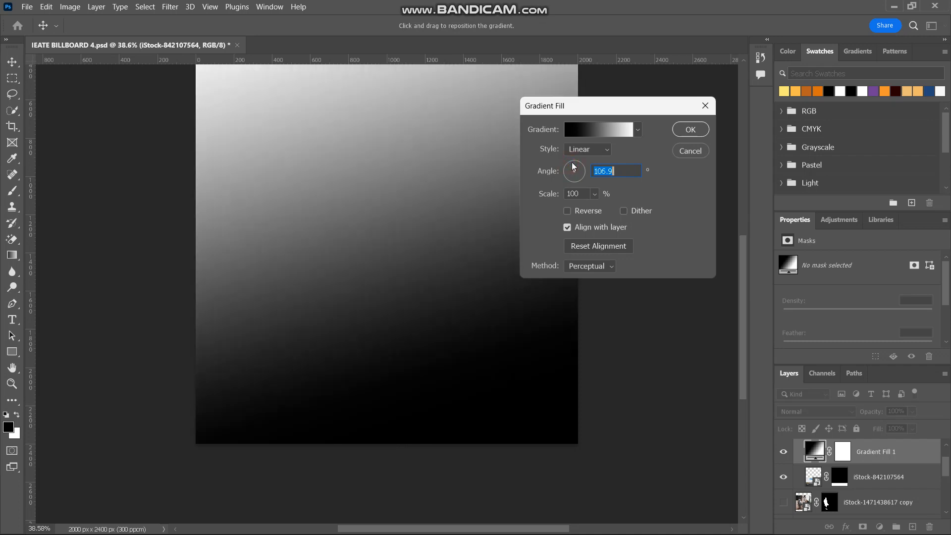
mouse_move(440, 200)
mouse_down()
mouse_move(415, 151)
mouse_move(433, 201)
mouse_move(429, 188)
mouse_up()
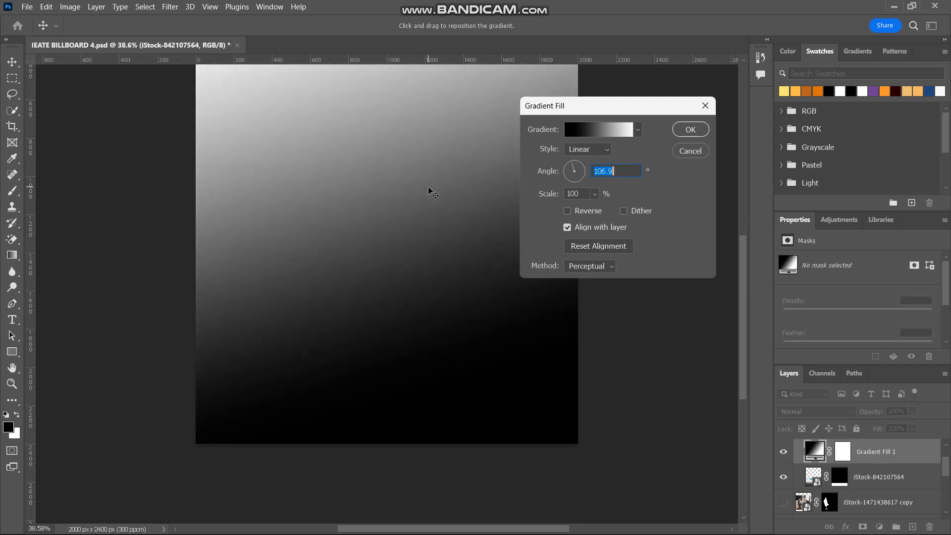
Recolour the gradient's white end stop at 100% with the light yellow swatch
click(615, 130)
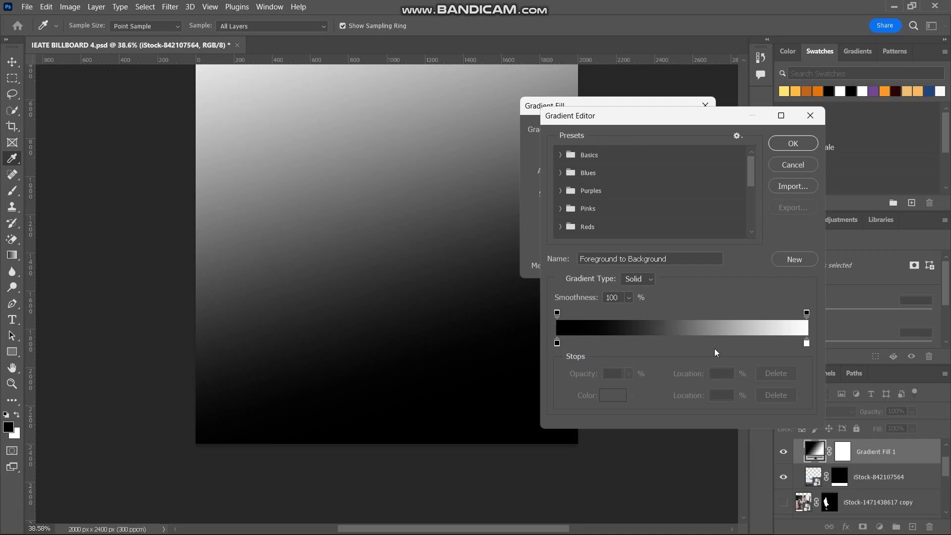
click(807, 342)
click(614, 396)
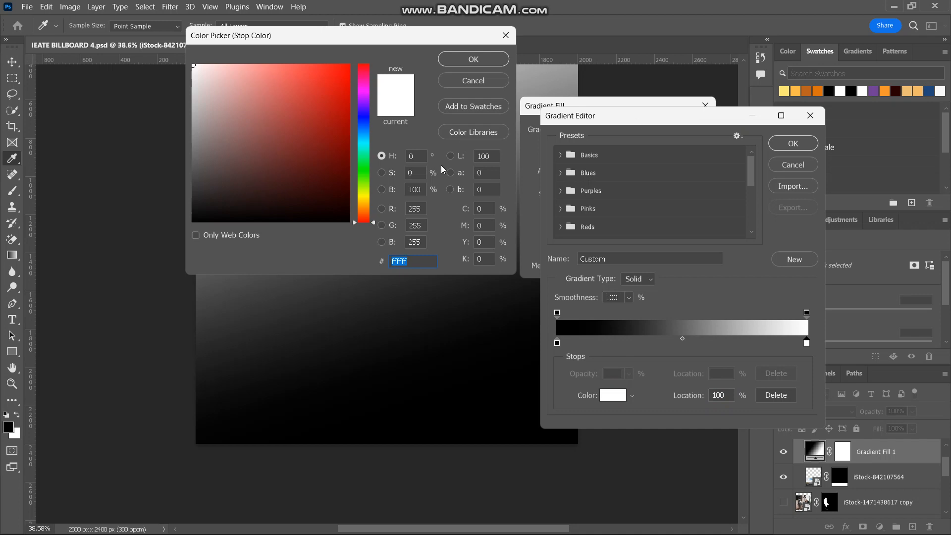
click(474, 82)
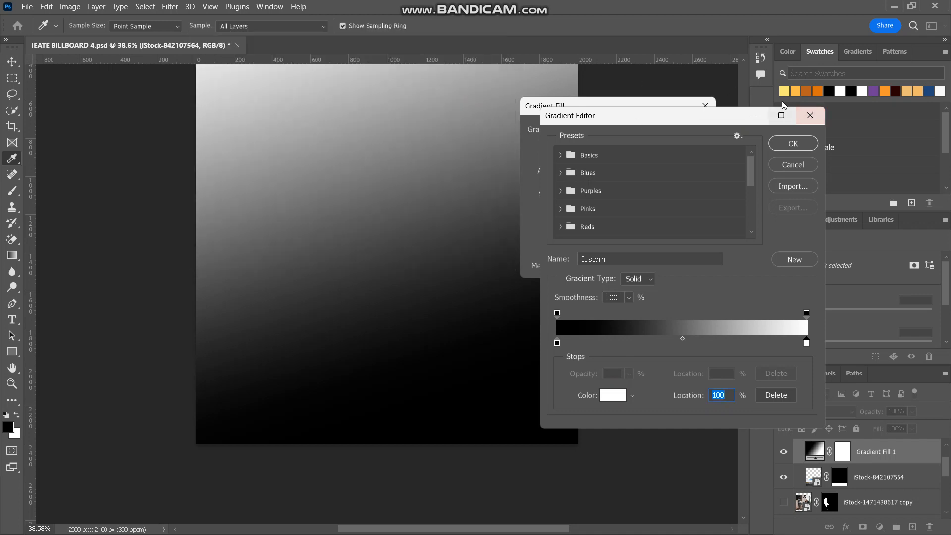
click(783, 92)
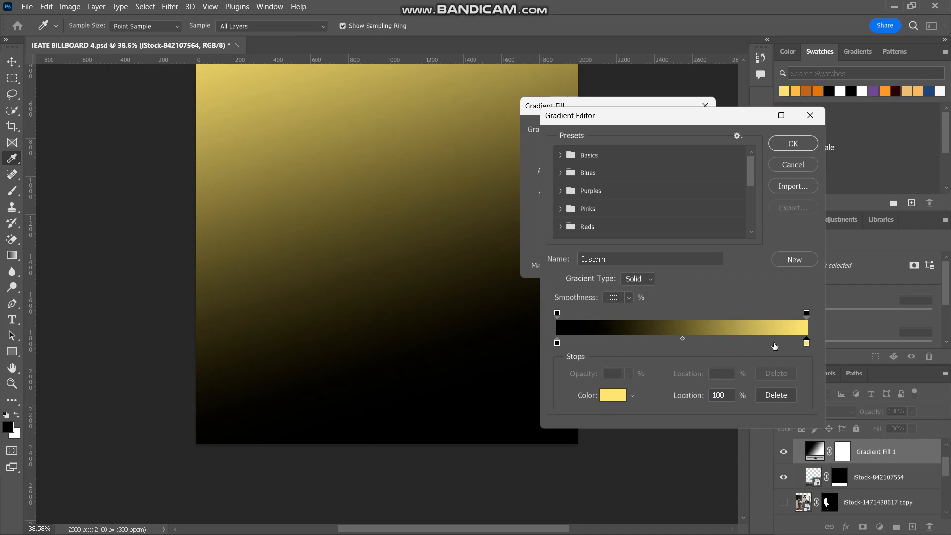
Add two light orange colour stops to the gradient, at 36% and 69%
click(757, 344)
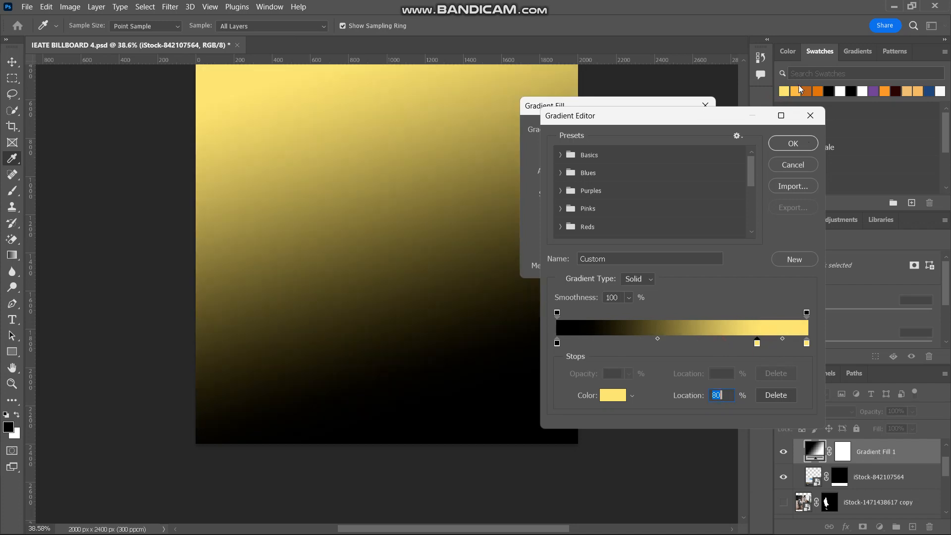
click(796, 91)
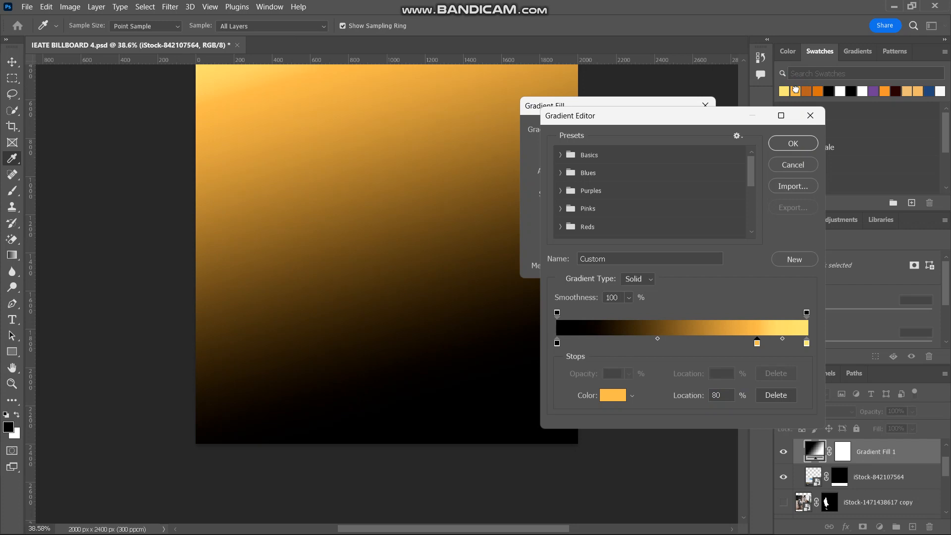
key(Tab)
click(647, 346)
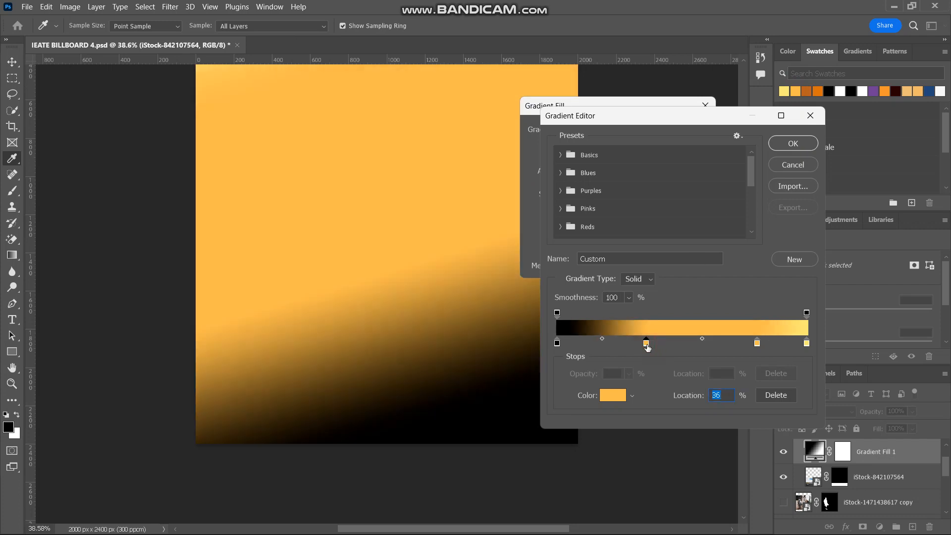
drag(757, 345, 732, 349)
click(807, 91)
key(ctrl+z)
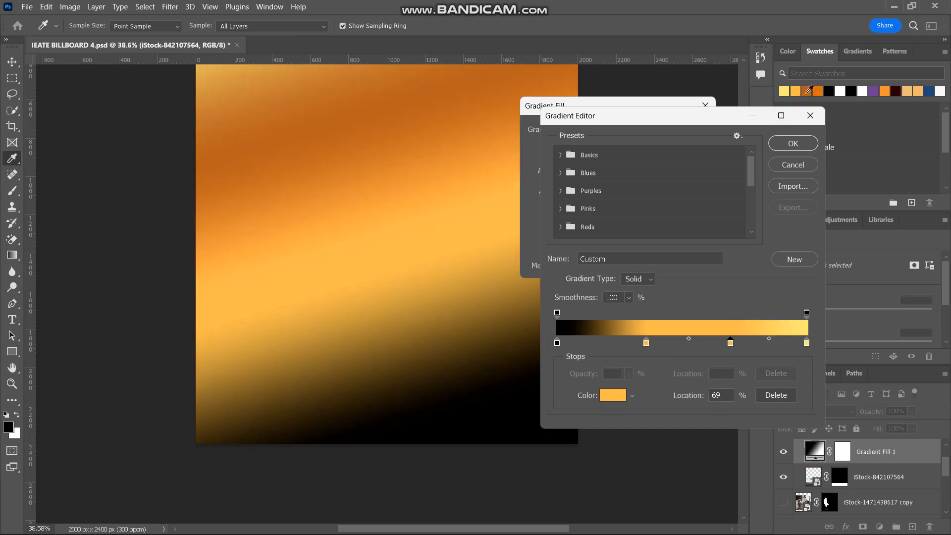
Colour the 36% stop dark orange and the 0% stop bright orange, and accept the gradient fill
click(647, 343)
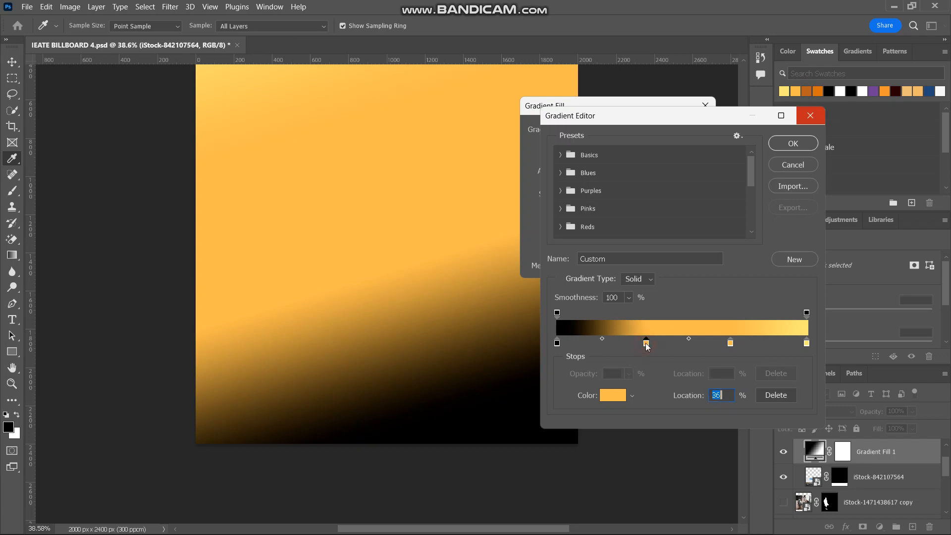
click(807, 91)
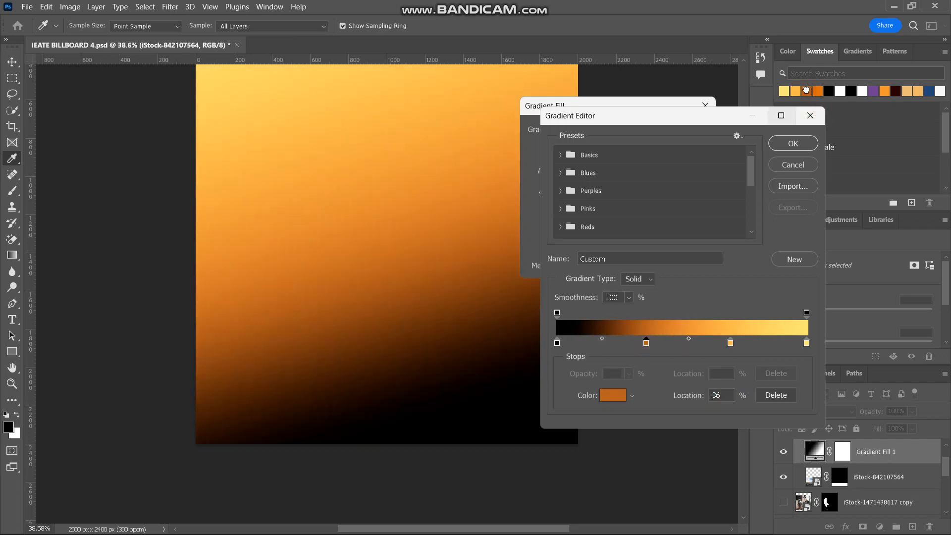
click(557, 343)
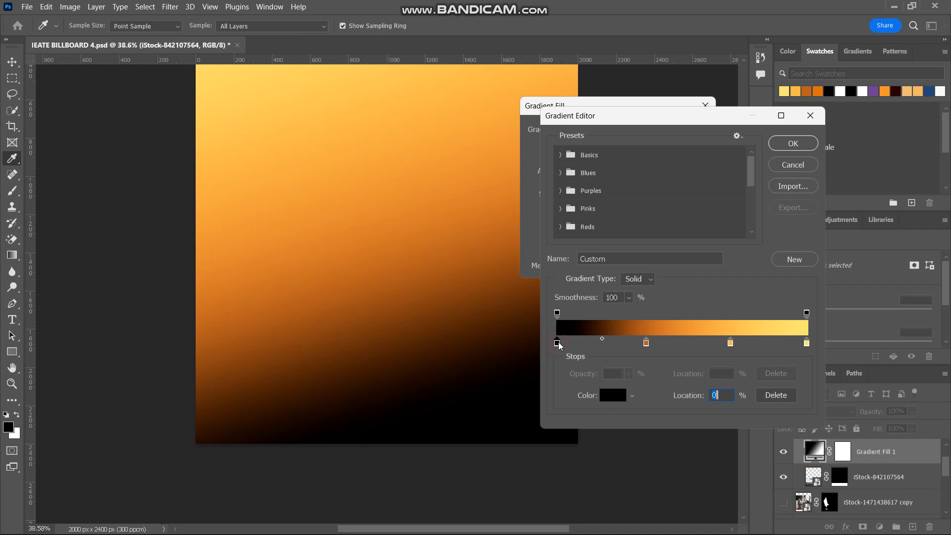
click(817, 92)
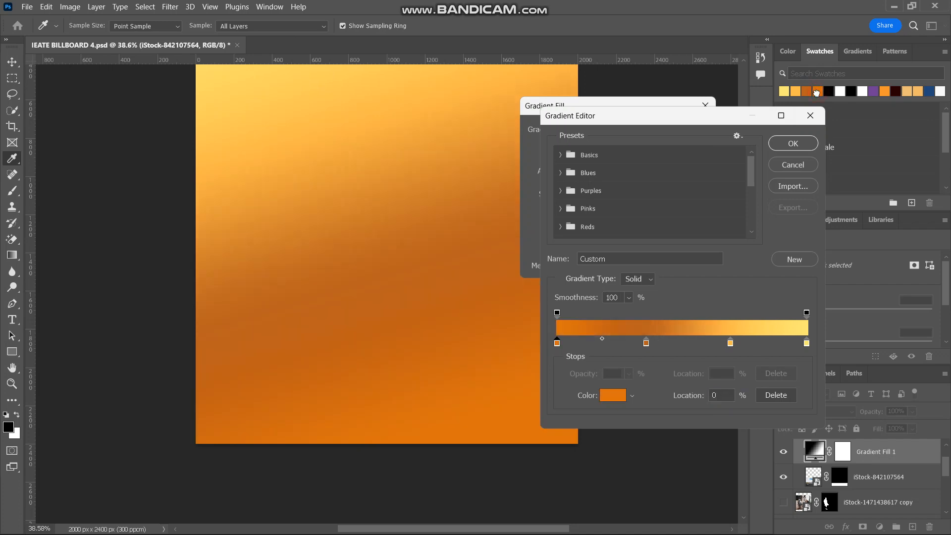
click(798, 145)
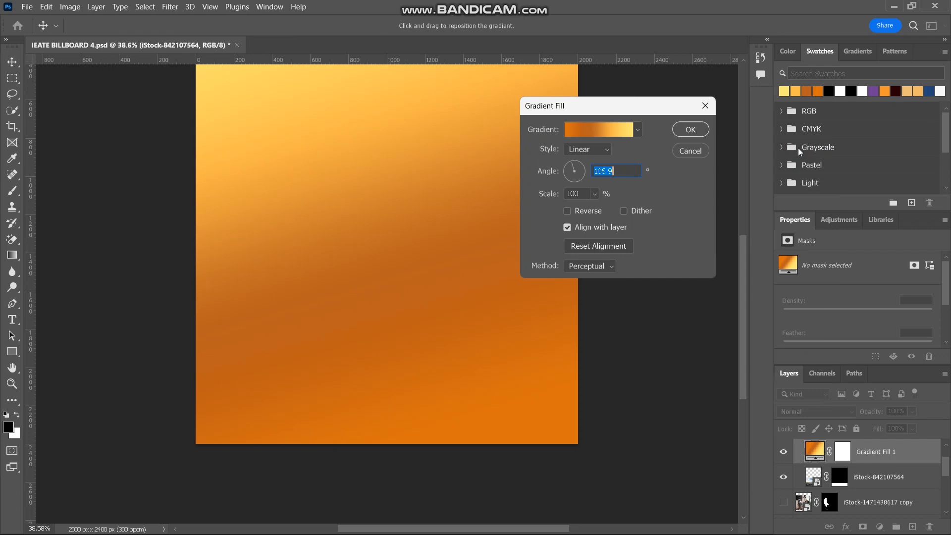
click(691, 132)
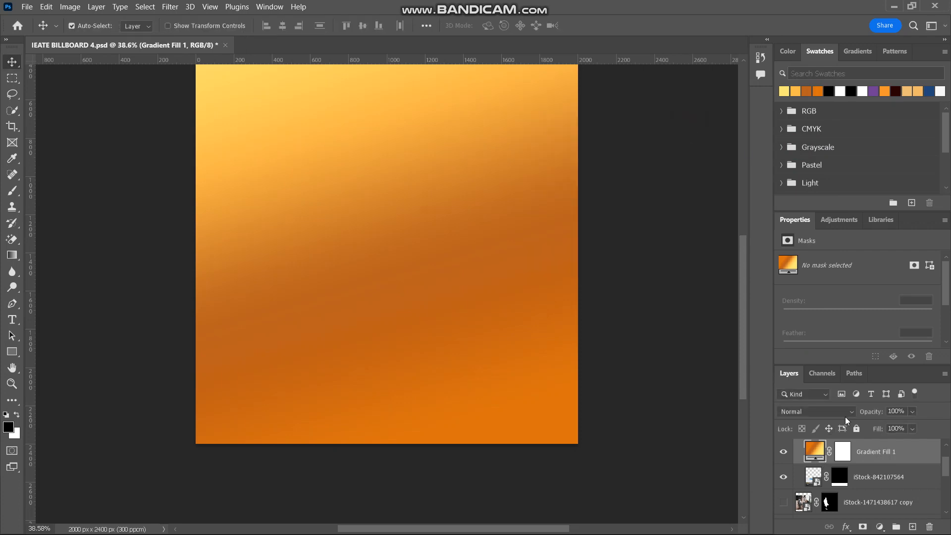
Set the Gradient Fill 1 layer's blend mode to Color and clip it to the iStock-842107564 road layer
click(852, 409)
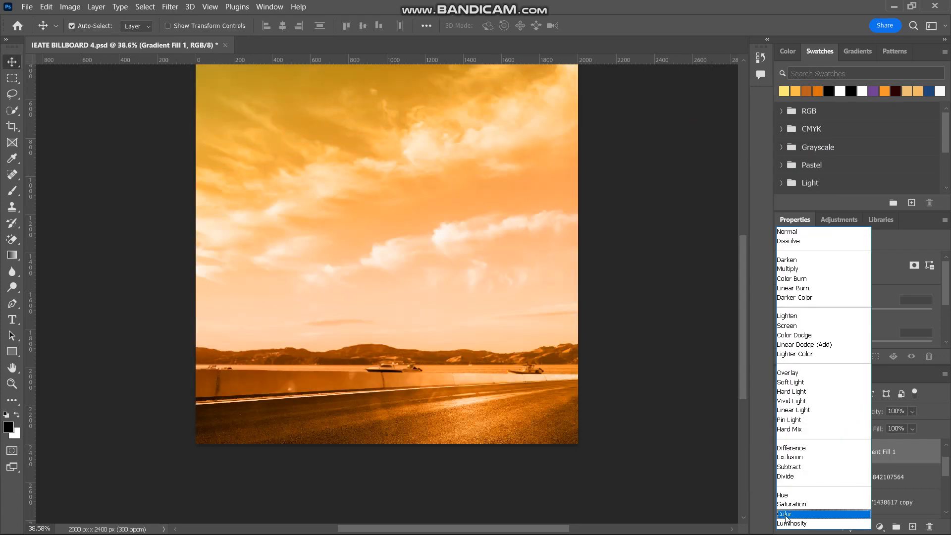
click(785, 515)
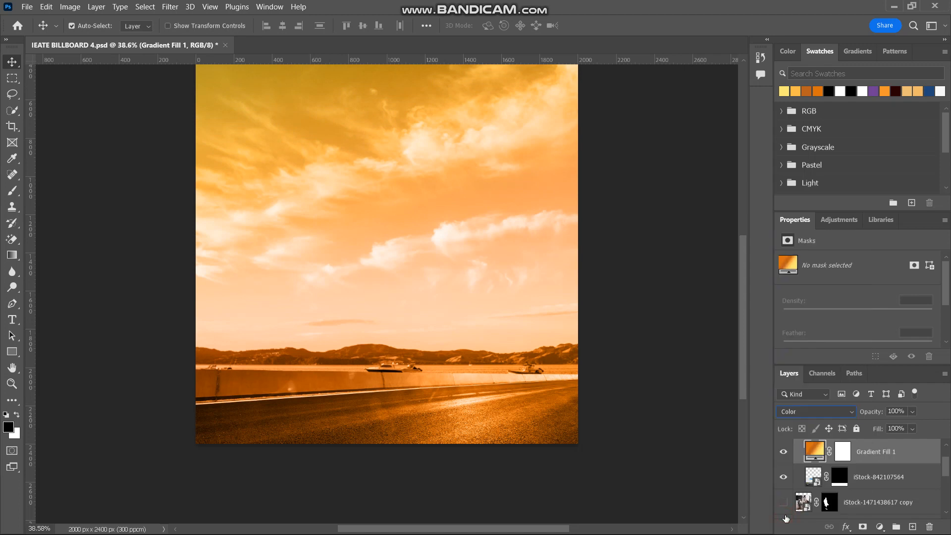
alt+click(836, 467)
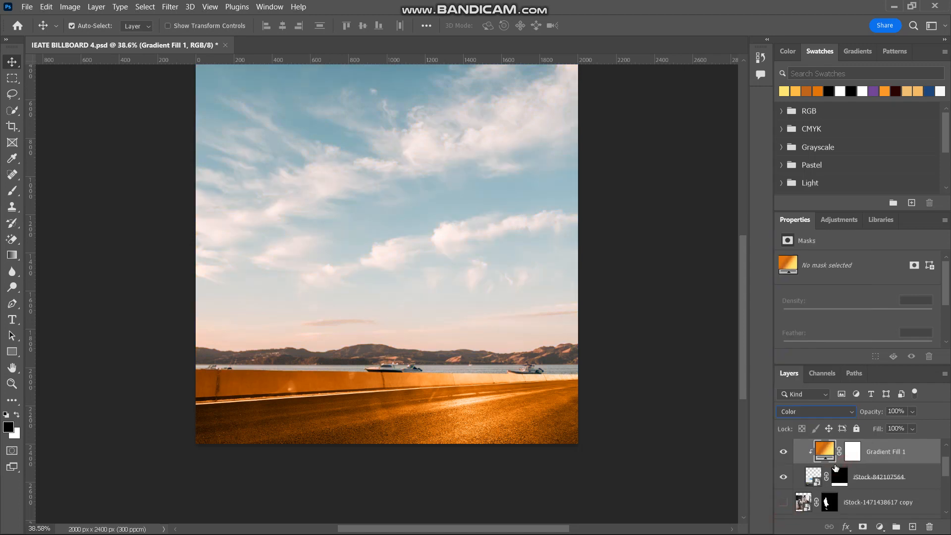
Reduce the Gradient Fill 1 layer's opacity to 28%
drag(869, 411, 777, 417)
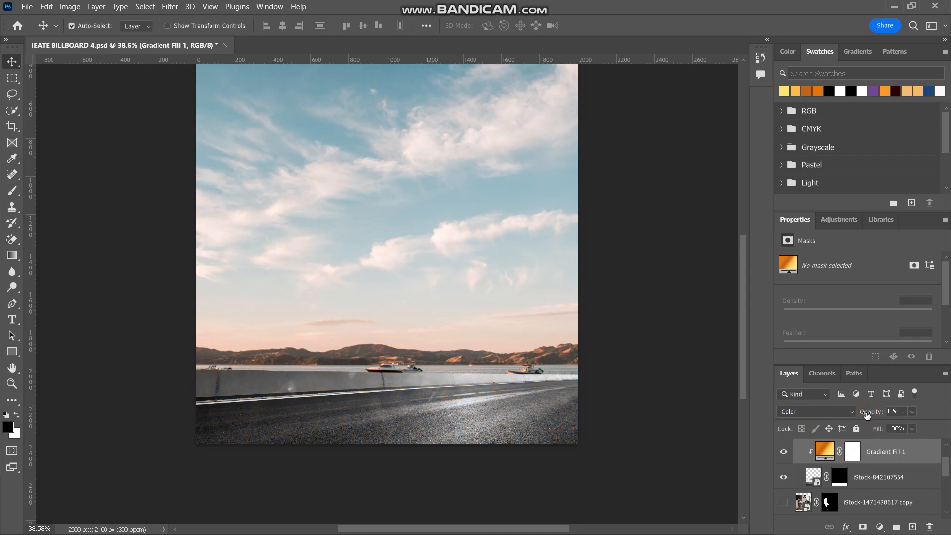
drag(868, 414, 881, 411)
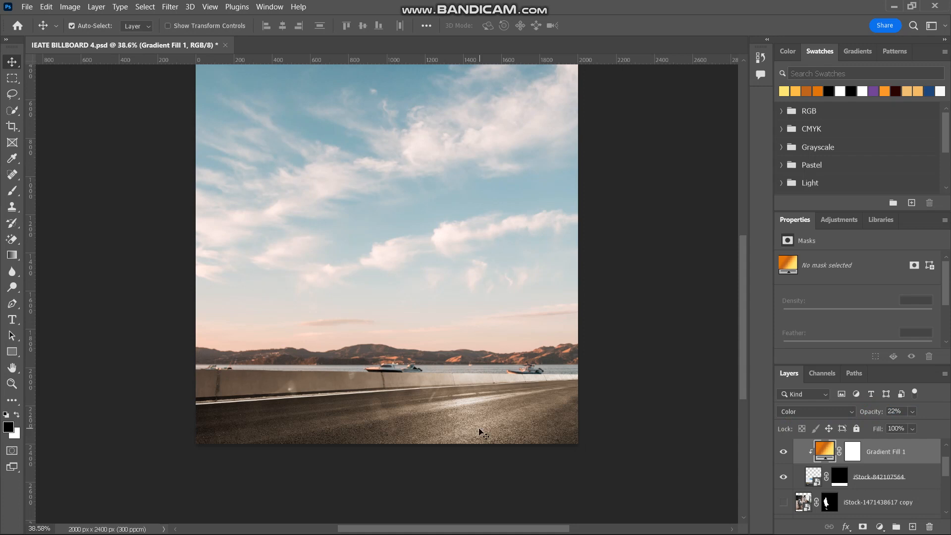
scroll(480, 433, down, 2)
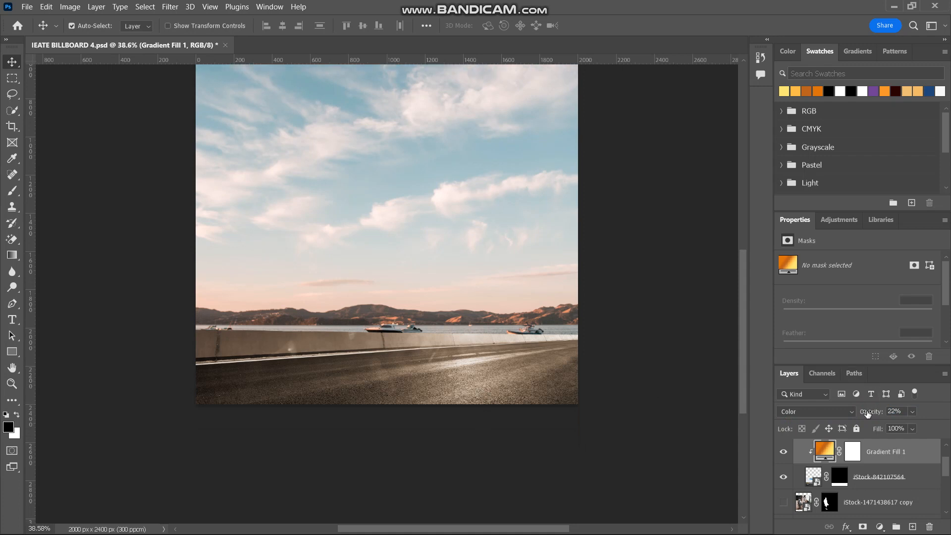
drag(867, 414, 871, 413)
key(ctrl+plus)
key(ctrl+plus)
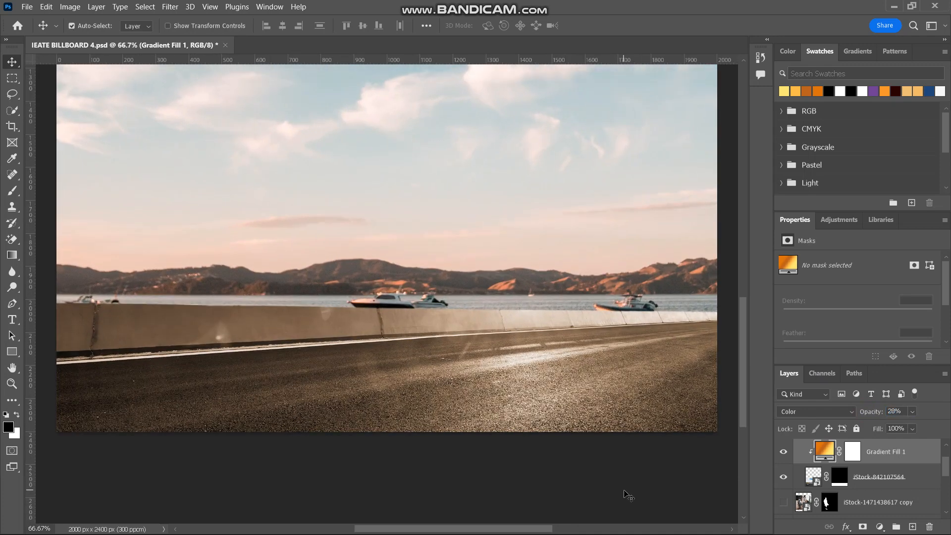
Duplicate the iStock-842107564 road layer and move the original above the Gradient Fill 1 layer
click(861, 483)
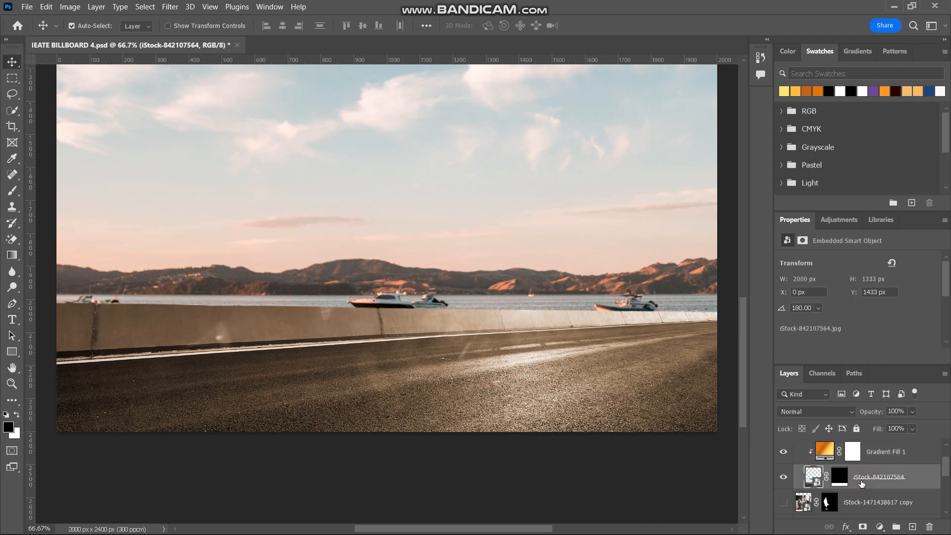
key(ctrl+j)
drag(868, 503, 847, 449)
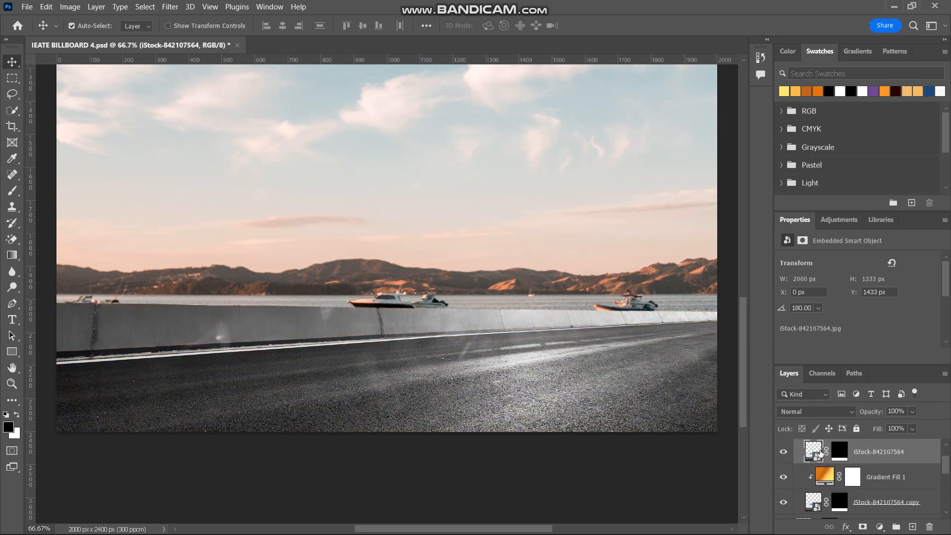
Add a Brightness/Contrast adjustment layer above the iStock-842107564 road layer and clip it to that layer
click(880, 527)
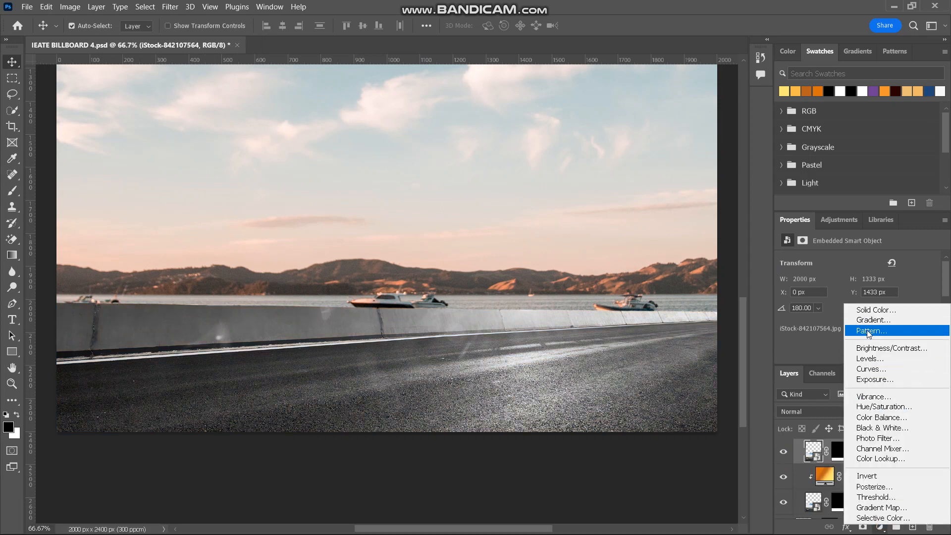
click(873, 352)
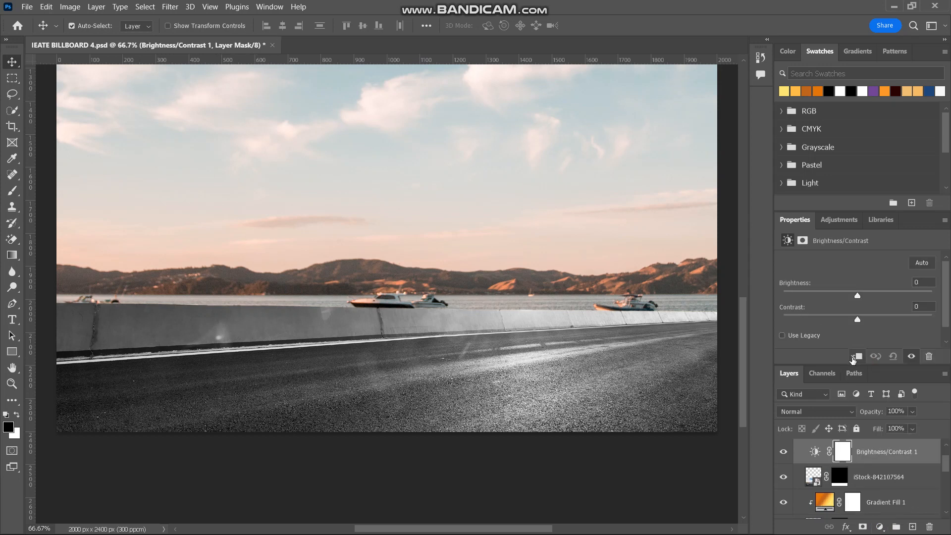
click(853, 358)
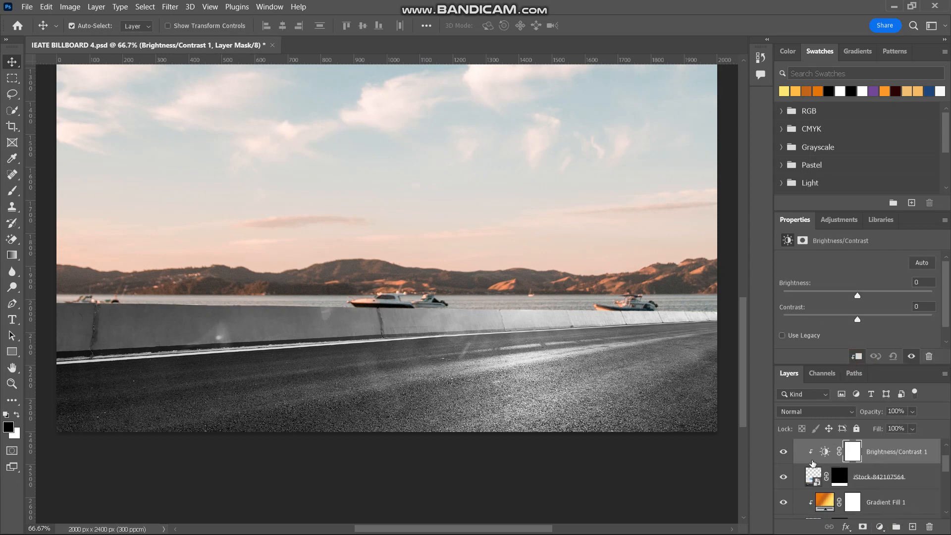
click(854, 357)
click(854, 357)
Set the contrast of the clipped Brightness/Contrast 1 adjustment to -50
drag(858, 319, 783, 321)
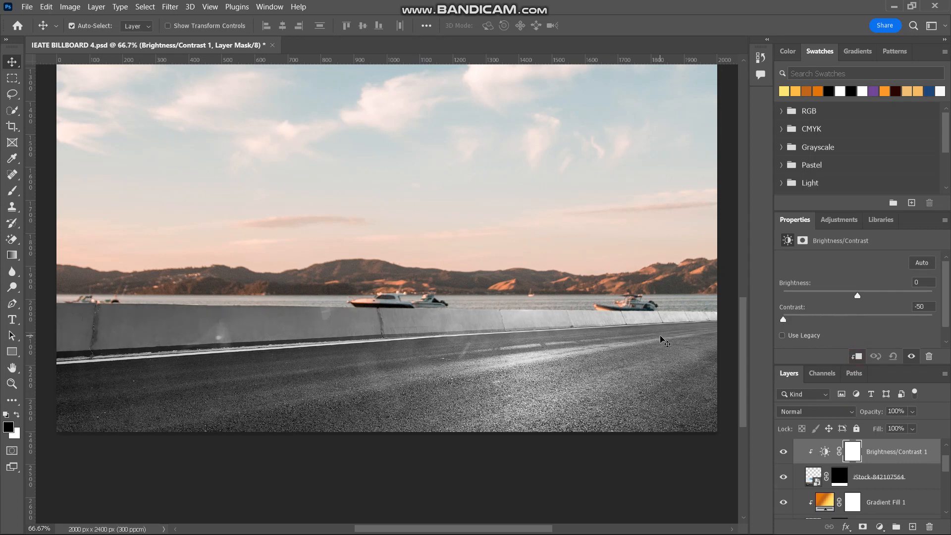
key(ctrl+z)
click(826, 453)
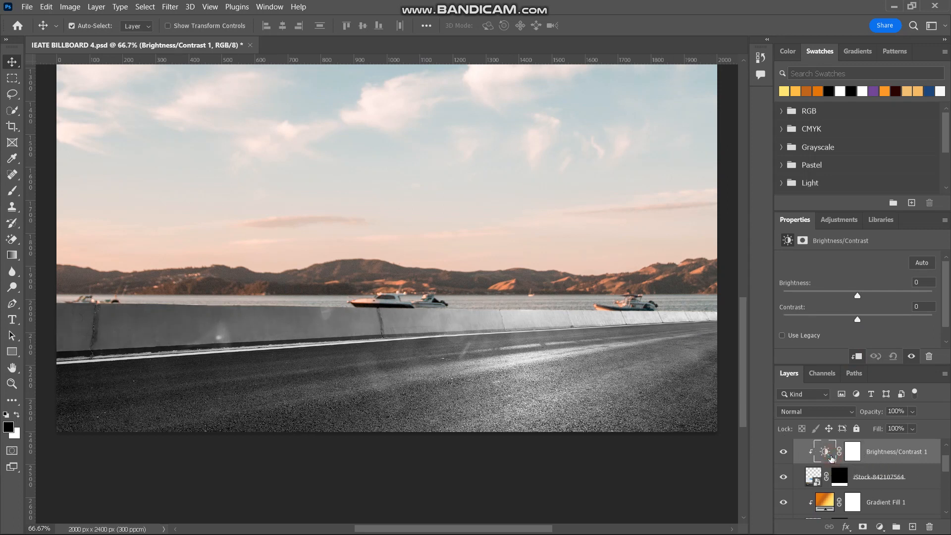
drag(857, 322, 730, 337)
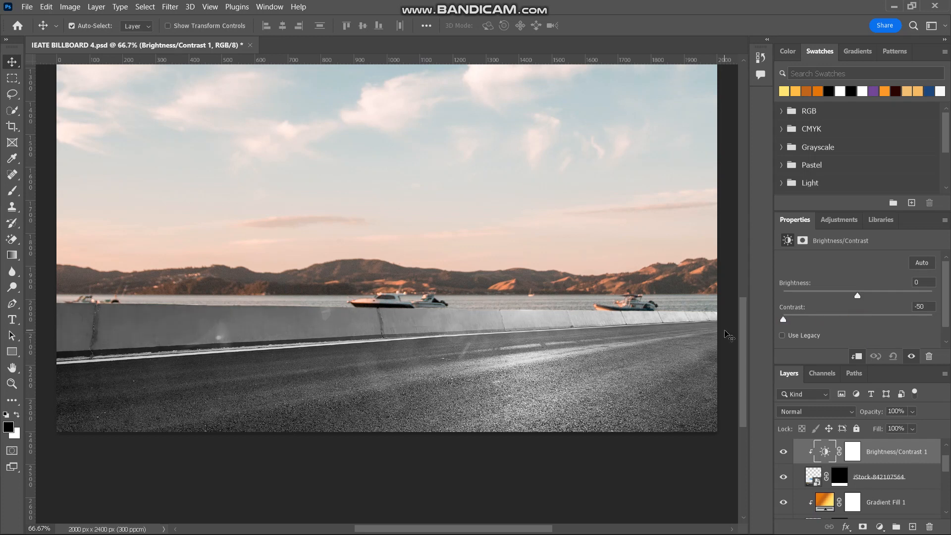
Apply a High Pass filter with a radius below 10 pixels to the upper iStock-842107564 road layer
click(557, 322)
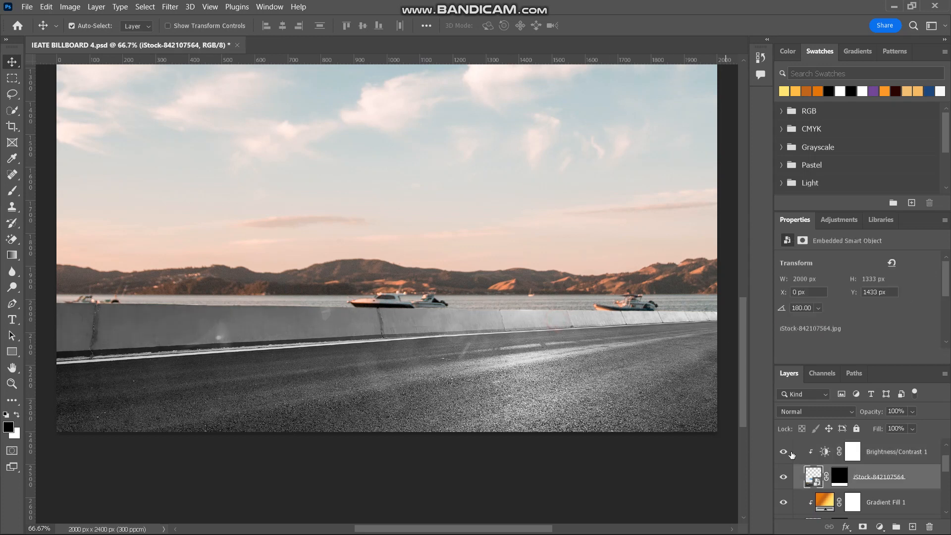
click(175, 7)
mouse_move(212, 258)
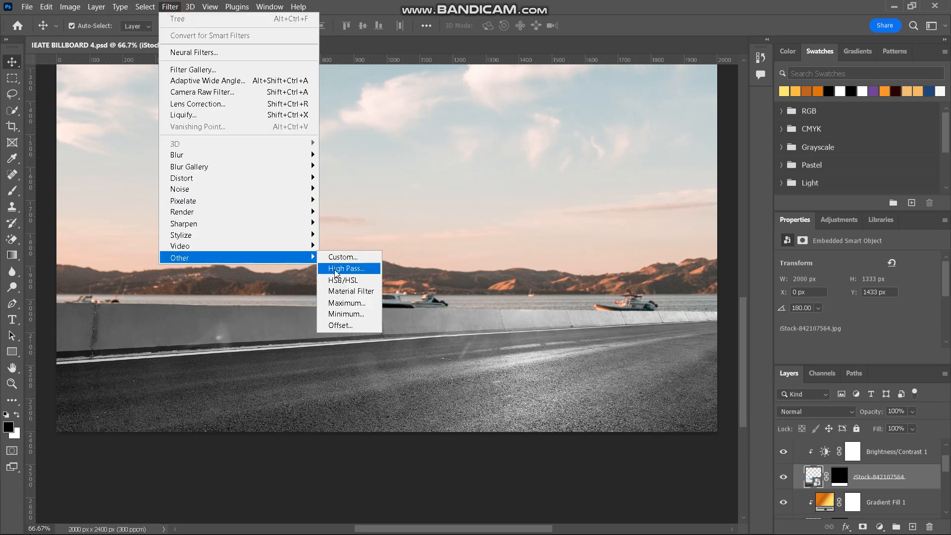
click(352, 271)
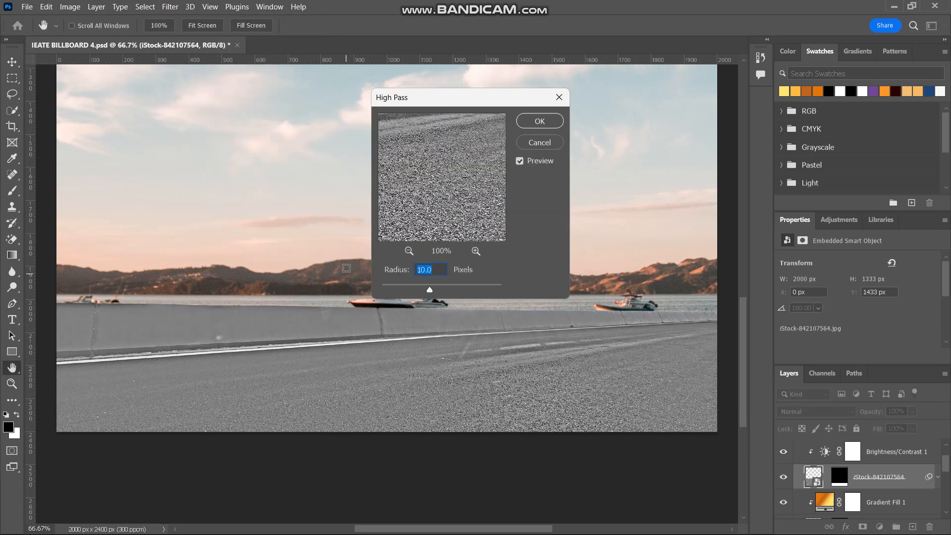
drag(431, 153, 522, 163)
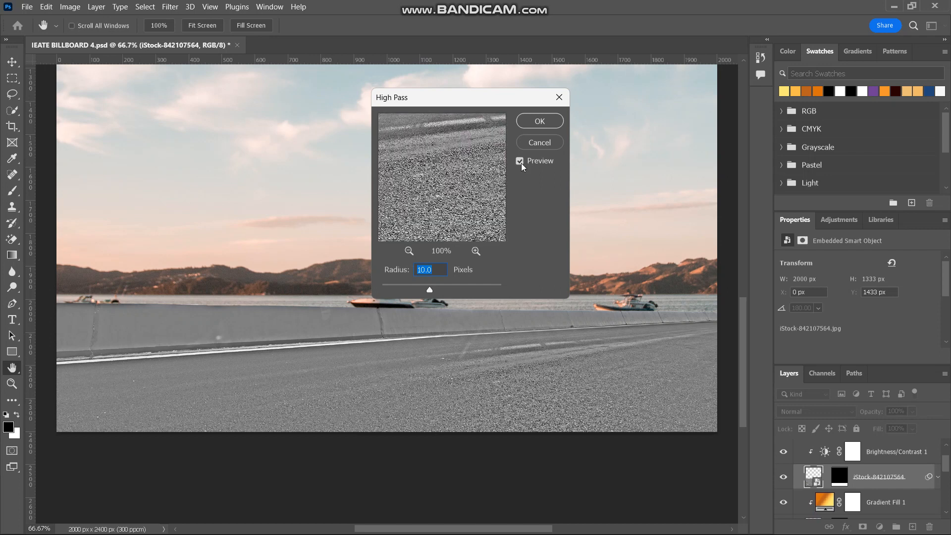
drag(432, 292, 416, 293)
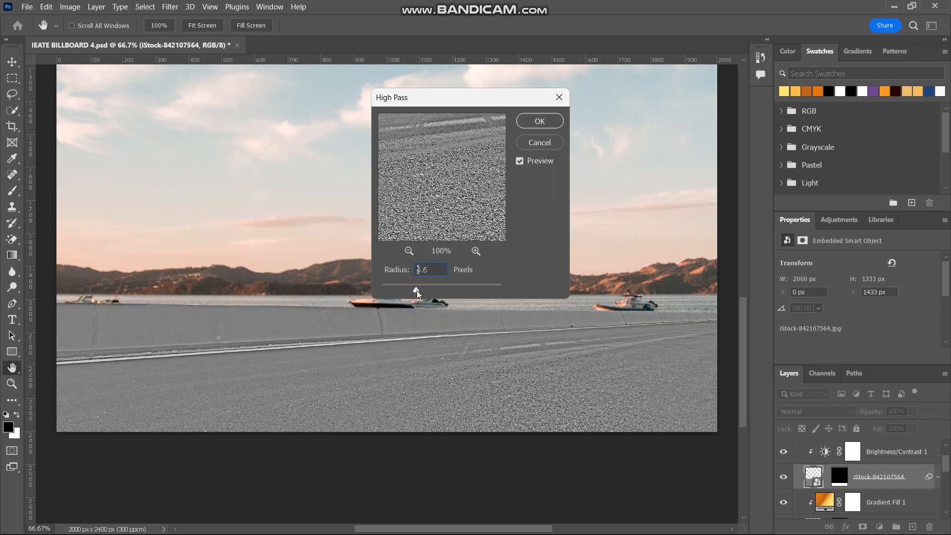
click(541, 120)
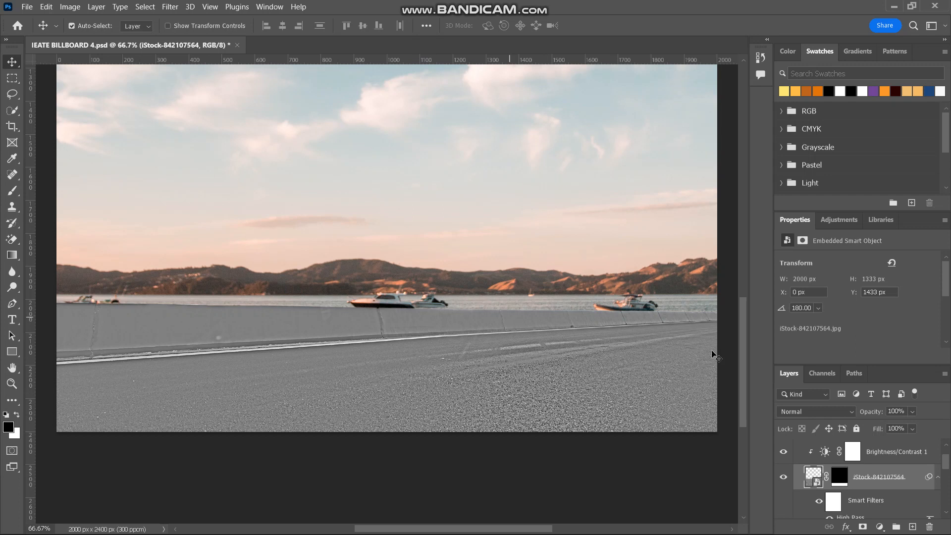
Set the High Pass road layer's blend mode to Linear Light and its opacity to 33%, and compare the road with and without it
click(854, 417)
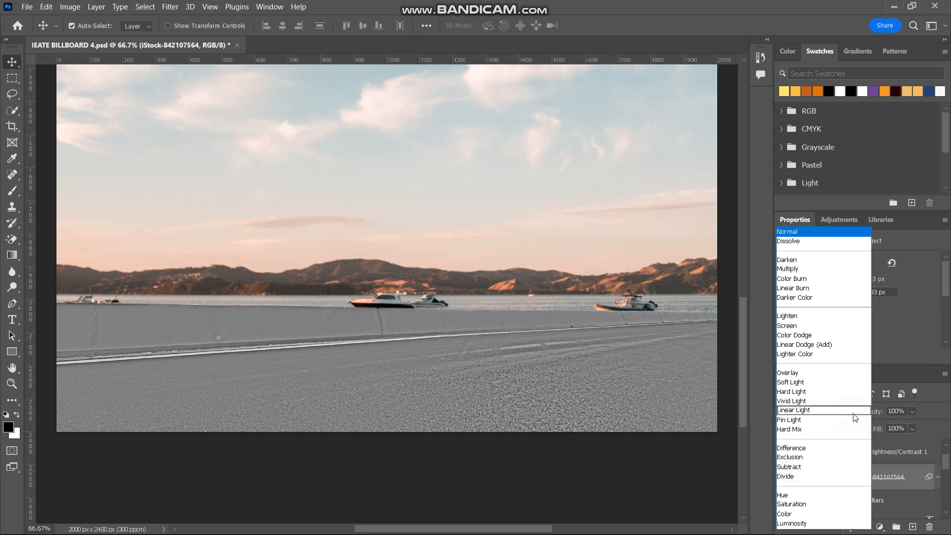
click(827, 411)
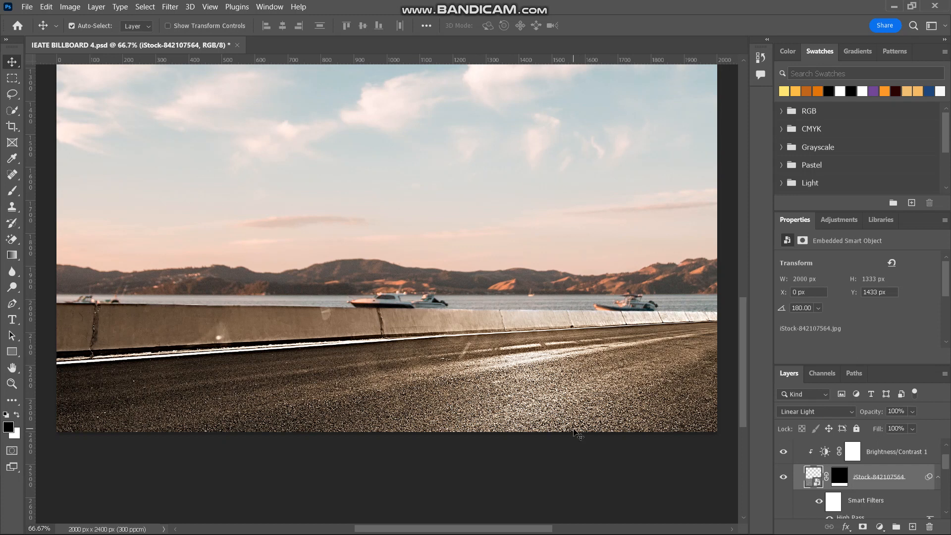
drag(871, 413, 641, 420)
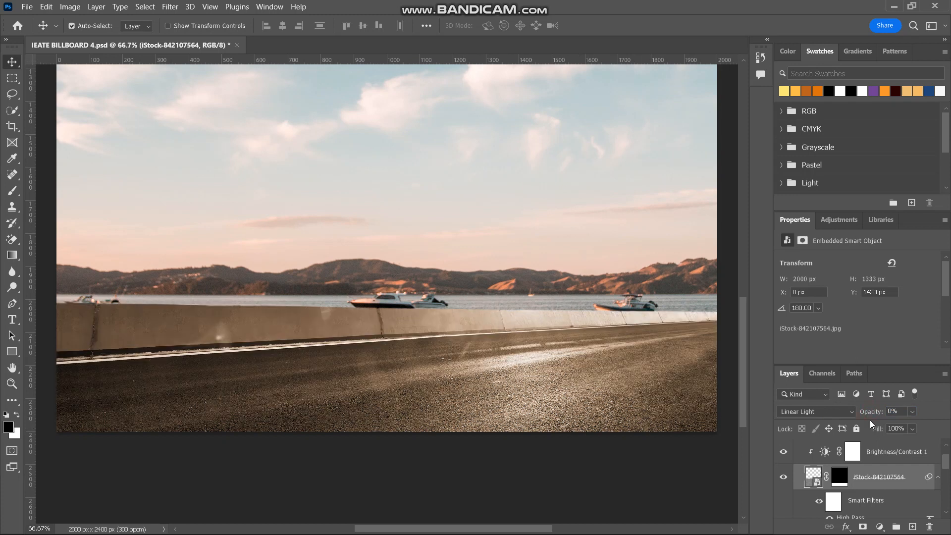
drag(872, 413, 876, 416)
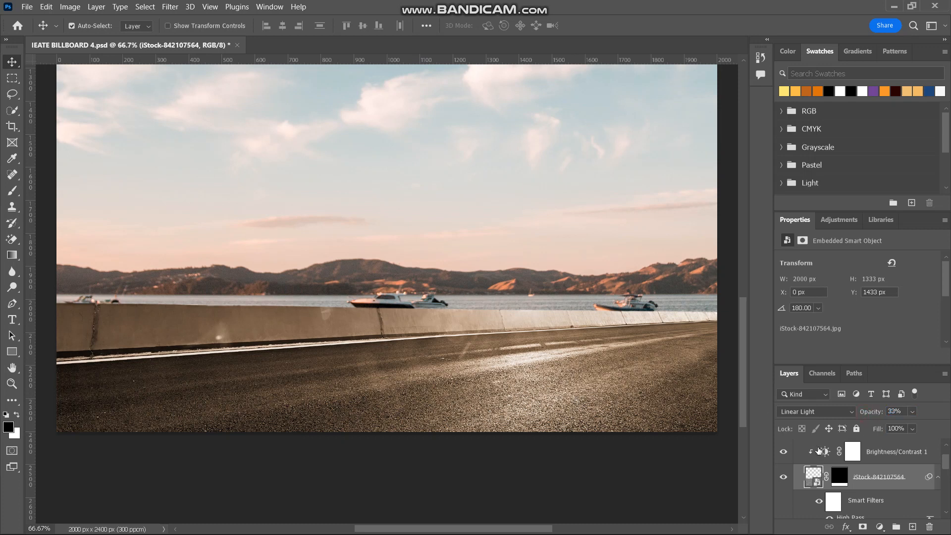
scroll(824, 469, up, 1)
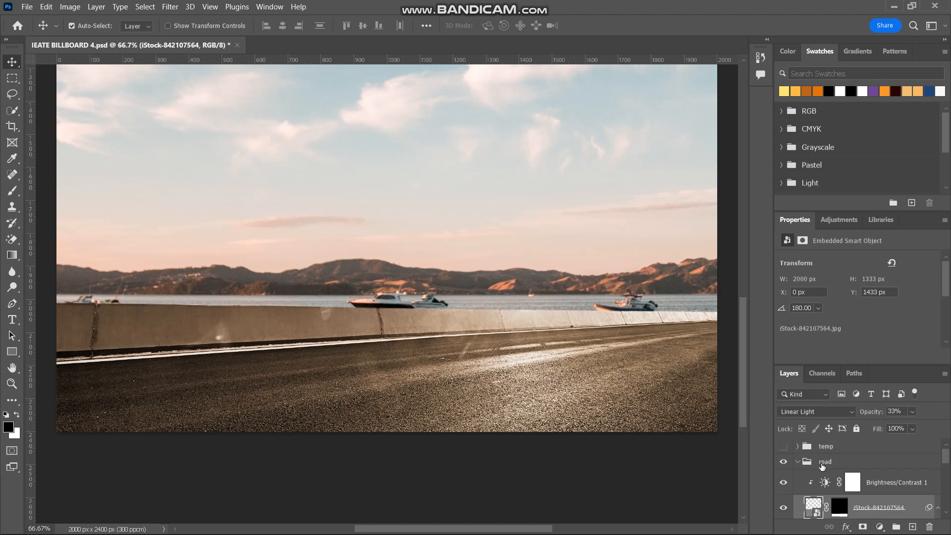
click(784, 507)
click(784, 508)
Duplicate the Gradient Fill 1 layer into the sky group and clip the copy to the sky photo layer
scroll(838, 497, down, 2)
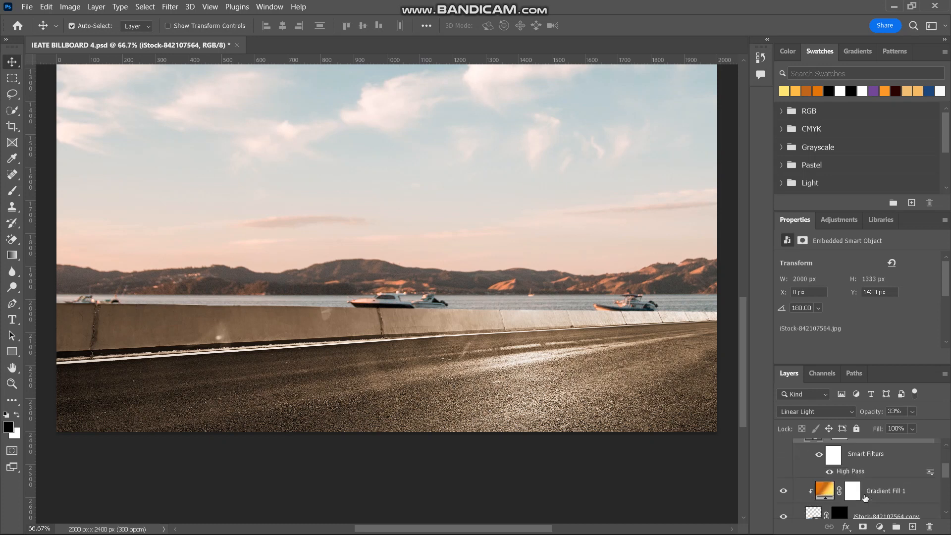
click(939, 464)
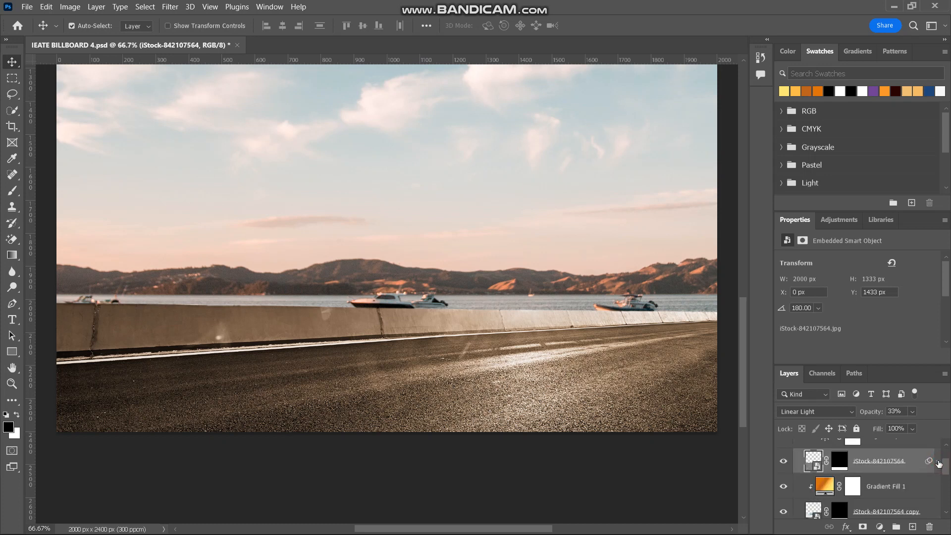
click(823, 485)
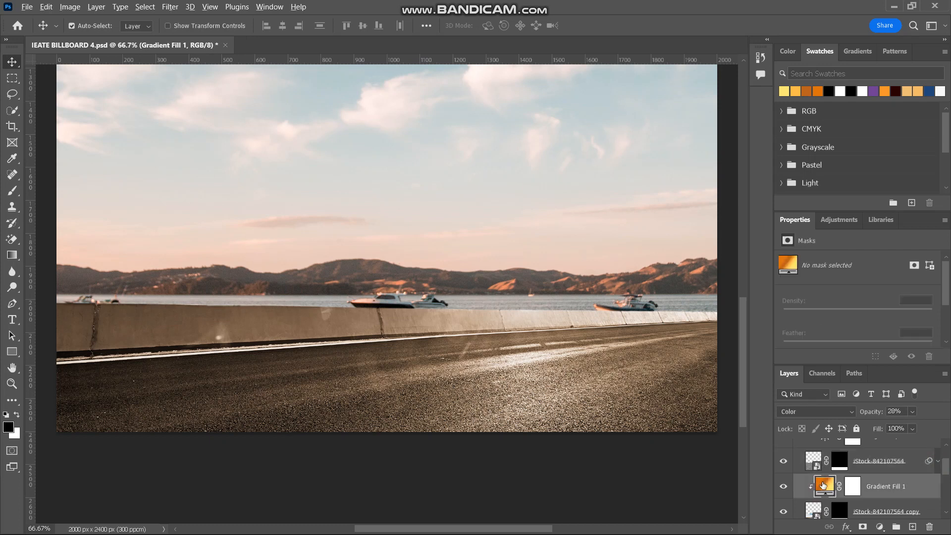
drag(824, 485, 812, 503)
alt+click(816, 494)
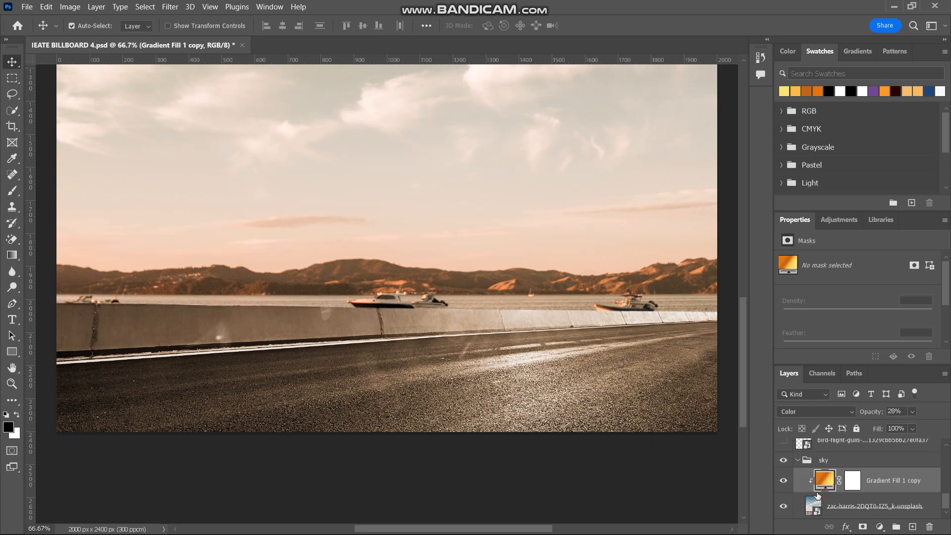
Add a Curves adjustment layer directly above the sky photo in the sky group, clipped to it
key(ctrl+0)
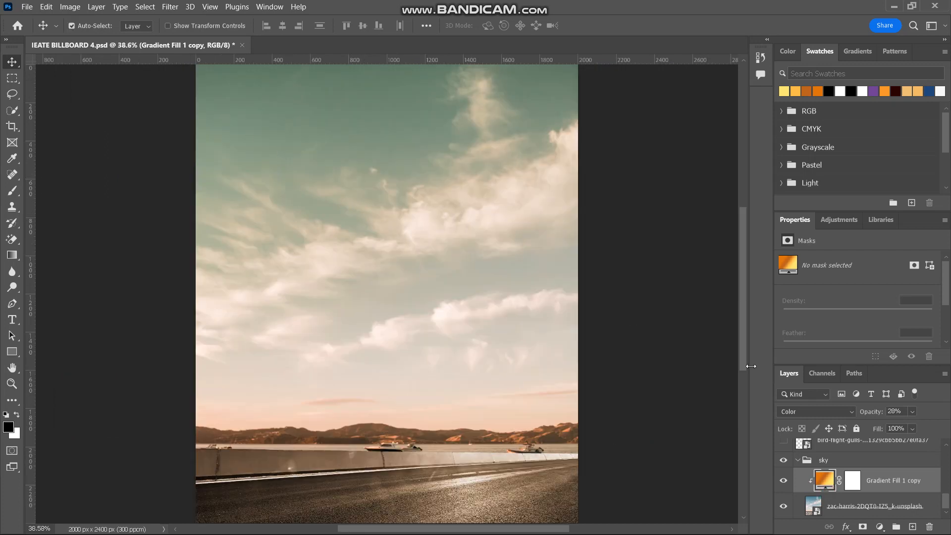
click(844, 507)
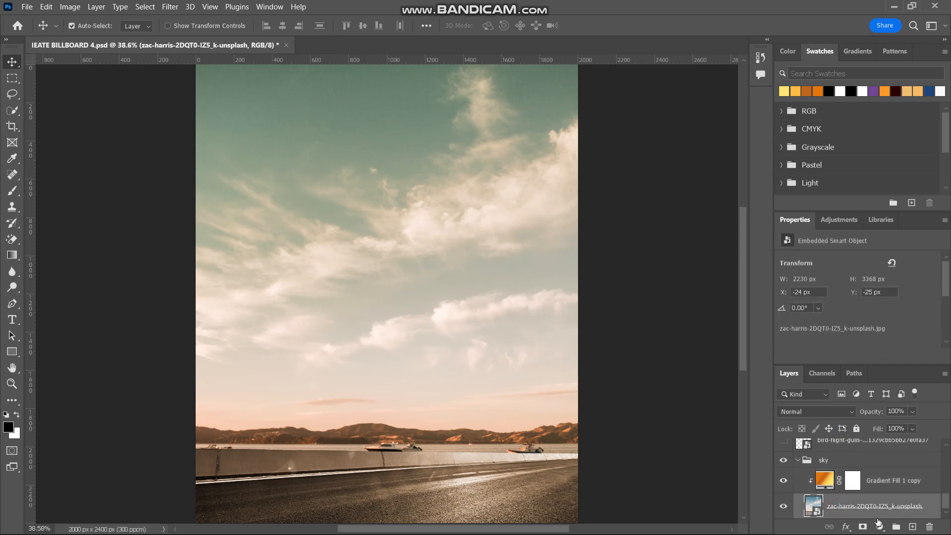
click(880, 527)
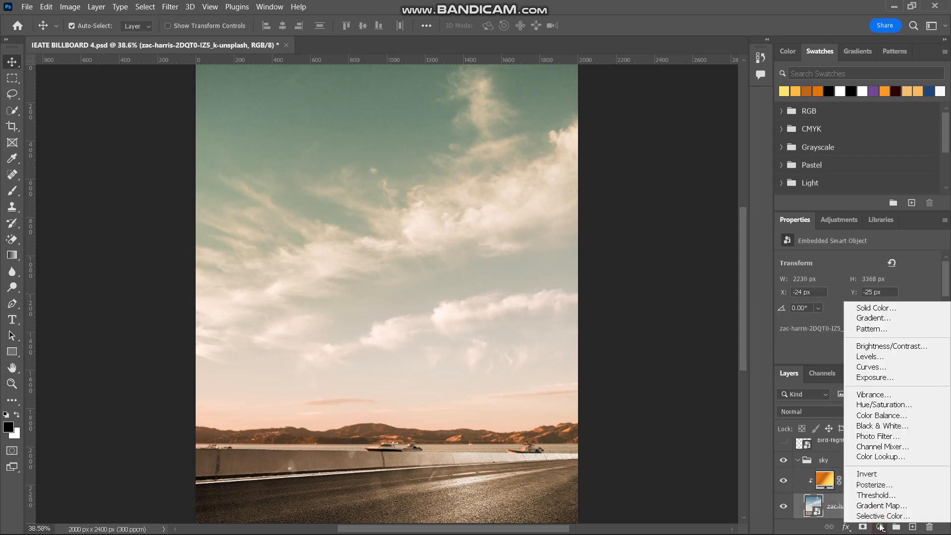
click(881, 372)
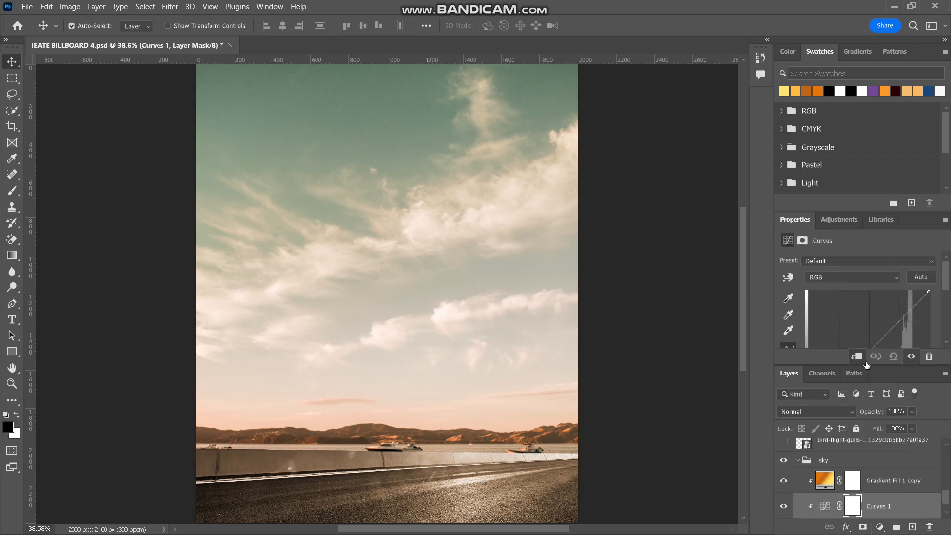
Pull the Curves 1 midtones down to darken the sky, and invert the adjustment's mask to black
scroll(881, 335, down, 2)
click(872, 309)
drag(871, 309, 879, 323)
drag(879, 323, 885, 331)
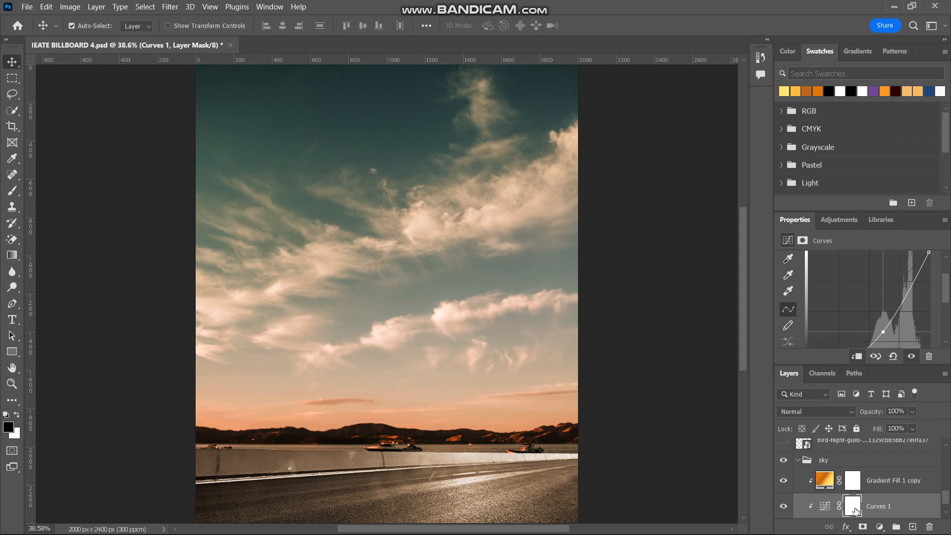
key(ctrl+i)
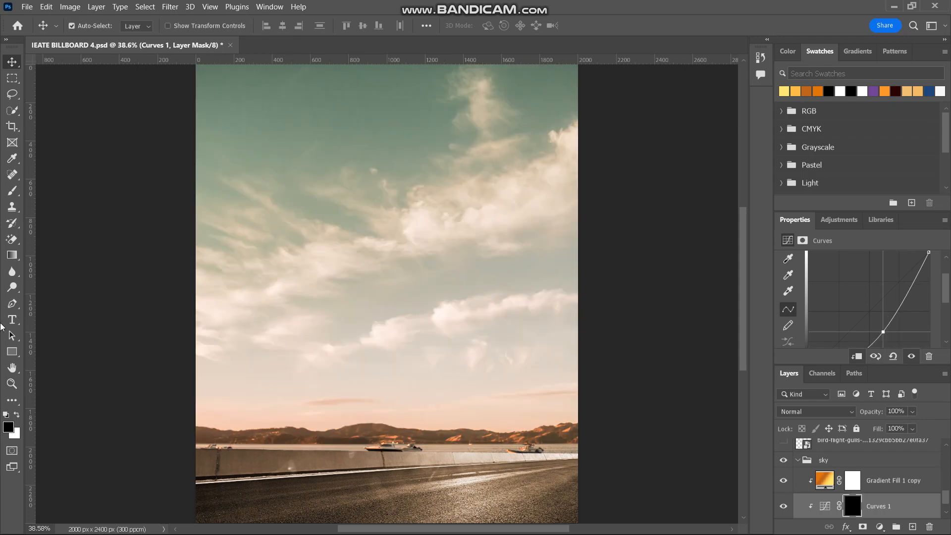
Set up a Soft Round brush with a size of 1300 px and a flow of 5%
click(14, 193)
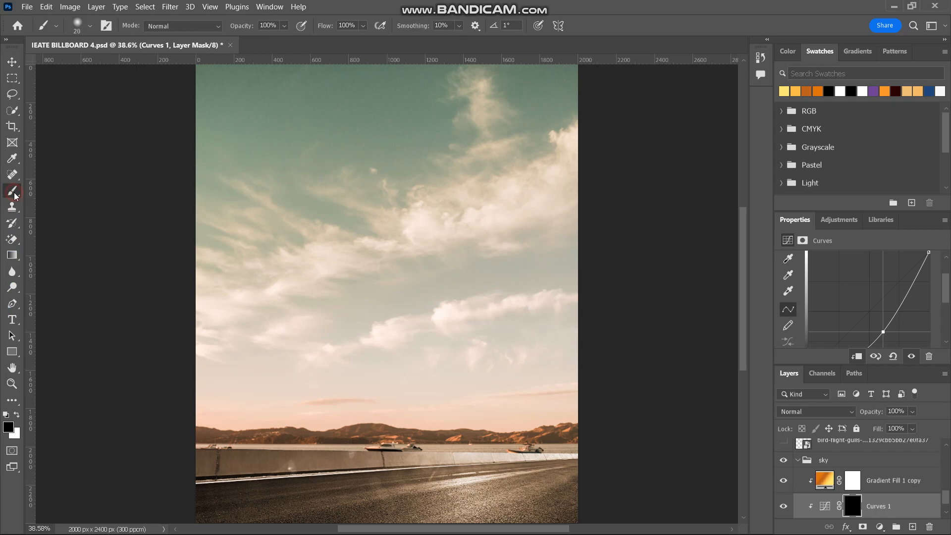
key(bracketright)
key(bracketright)
key(bracketright)
key(bracketright)
key(bracketright)
key(bracketright)
key(bracketright)
key(bracketright)
key(bracketright)
key(bracketright)
key(bracketright)
key(bracketright)
key(bracketright)
key(bracketright)
key(bracketright)
key(bracketright)
key(bracketright)
key(bracketright)
key(bracketright)
key(bracketright)
key(bracketright)
key(bracketright)
key(bracketright)
key(bracketright)
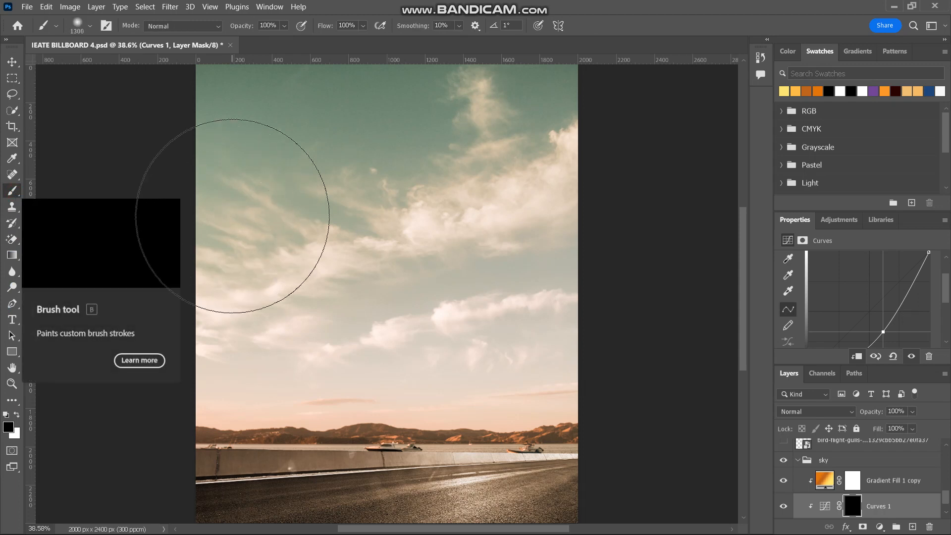
scroll(262, 223, up, 2)
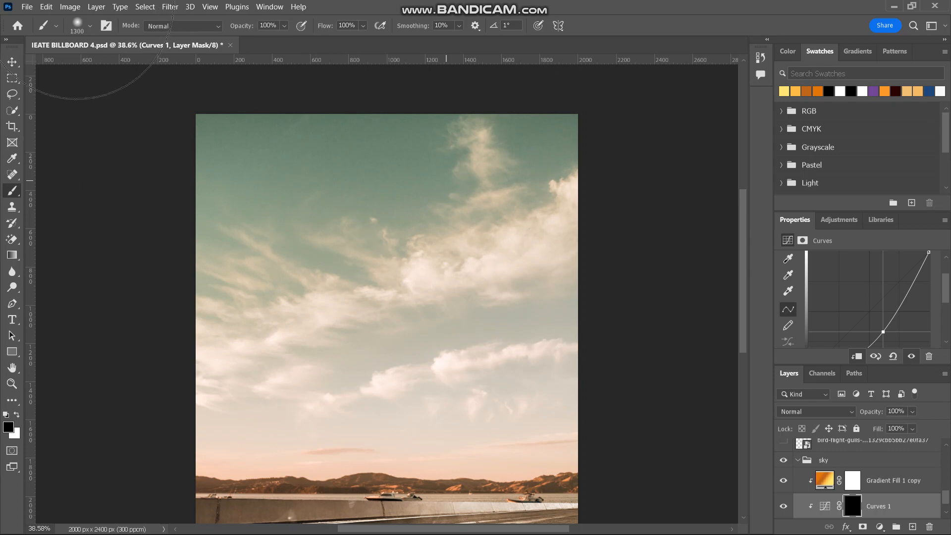
click(79, 27)
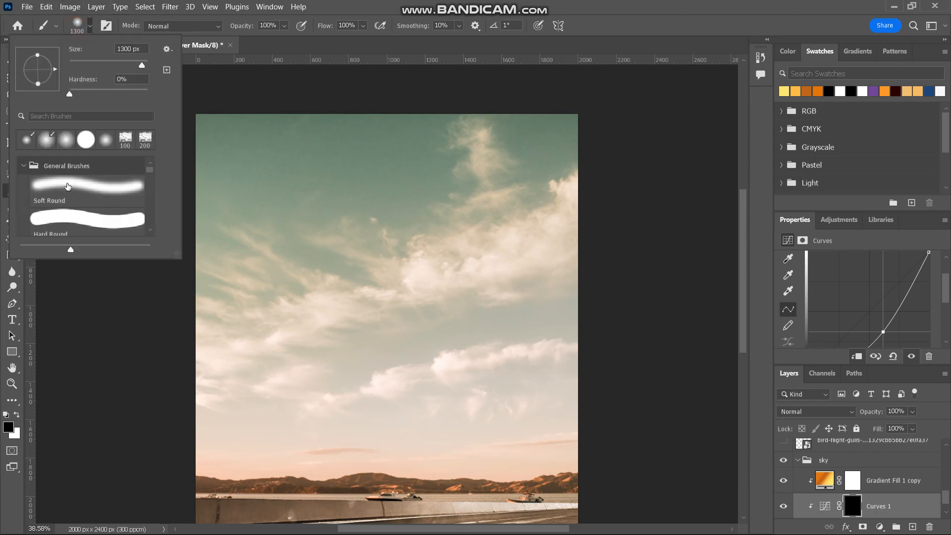
click(54, 187)
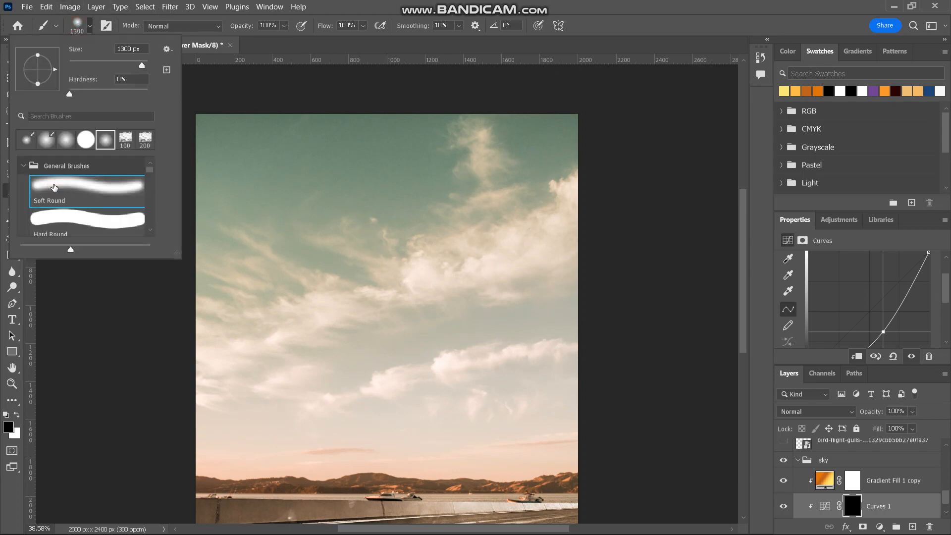
click(78, 27)
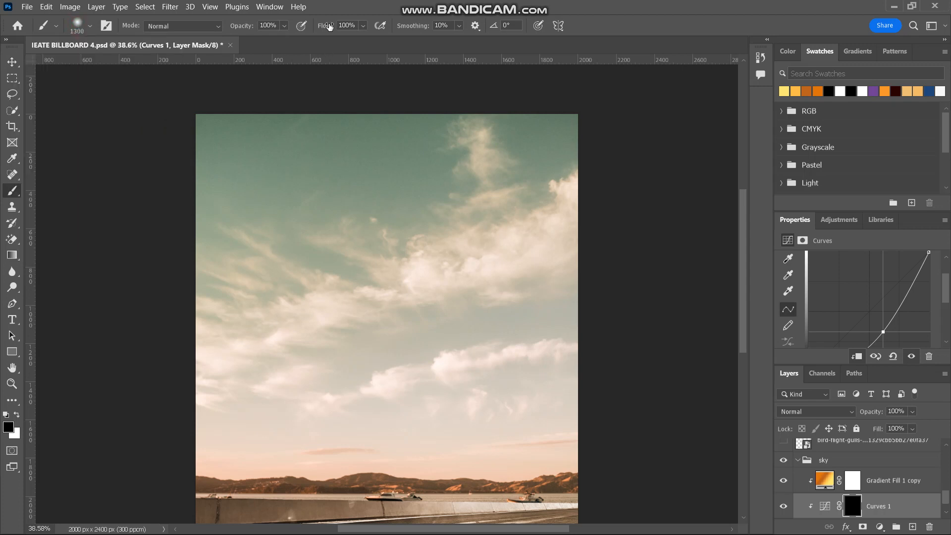
drag(327, 28, 168, 40)
Paint white on the Curves 1 mask over the upper sky to darken the top of the image gradually
scroll(333, 221, up, 3)
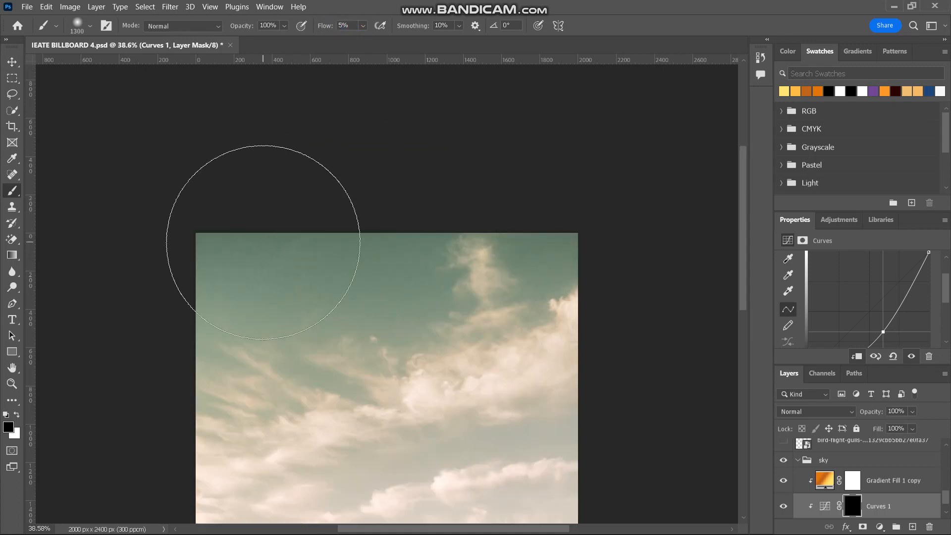
key(x)
mouse_move(174, 281)
mouse_down()
mouse_move(189, 322)
mouse_move(119, 365)
mouse_move(320, 299)
mouse_move(380, 223)
mouse_move(95, 435)
mouse_move(327, 296)
mouse_move(505, 248)
mouse_move(556, 267)
mouse_move(391, 205)
mouse_move(270, 250)
mouse_move(74, 351)
mouse_move(127, 436)
mouse_move(590, 283)
mouse_move(493, 213)
mouse_move(110, 260)
mouse_move(429, 153)
mouse_move(123, 340)
mouse_up()
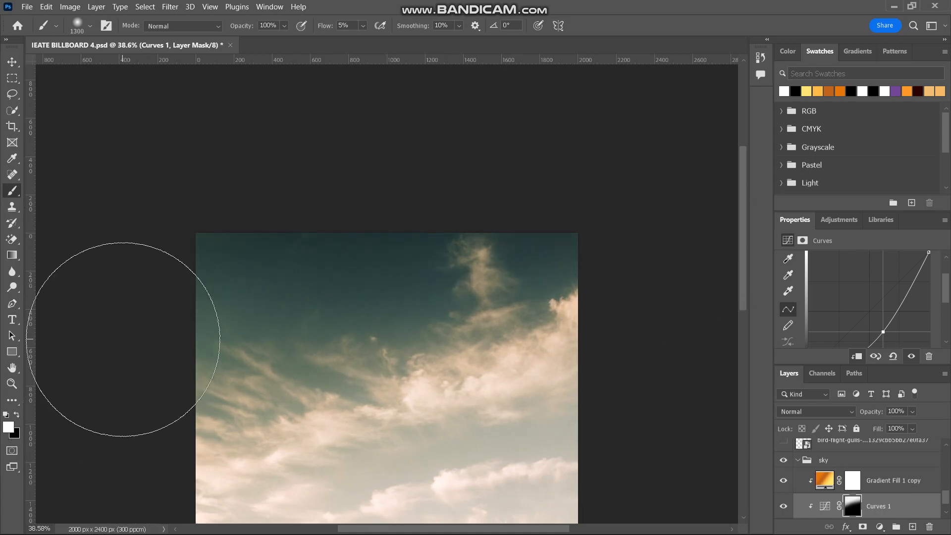
Paint more white on the Curves 1 mask over the upper-left sky to deepen the darkening there
scroll(123, 339, down, 3)
scroll(371, 267, up, 2)
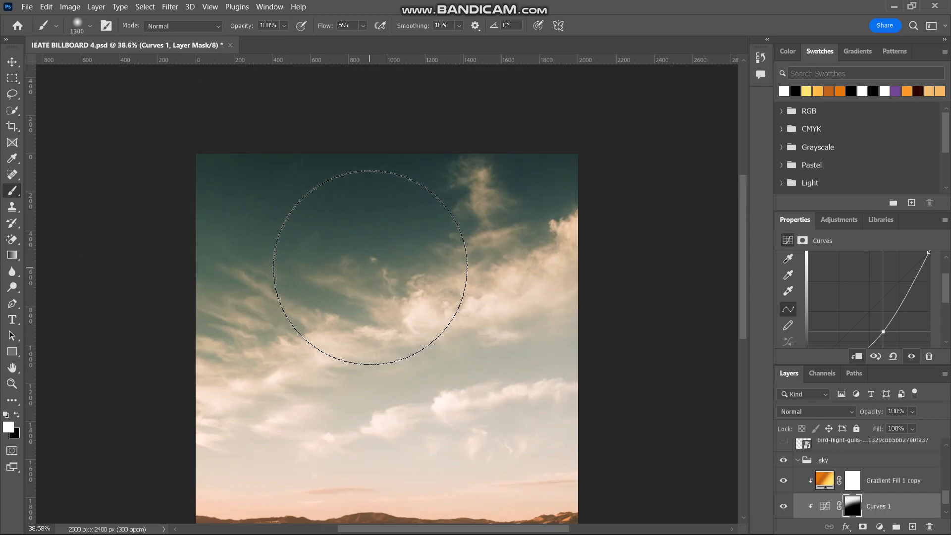
mouse_move(230, 178)
mouse_down()
mouse_move(450, 151)
mouse_move(605, 185)
mouse_move(417, 176)
mouse_move(659, 179)
mouse_move(92, 219)
mouse_up()
scroll(92, 219, down, 2)
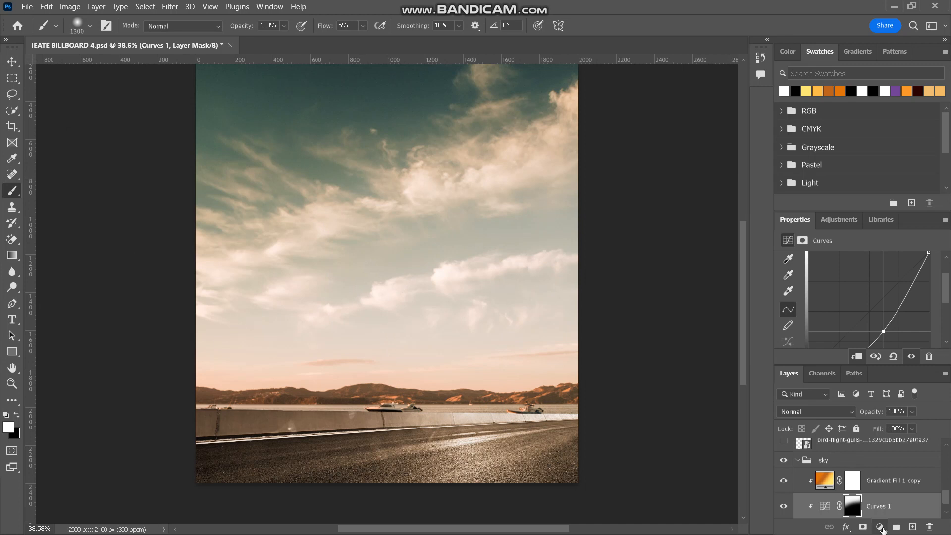
Add a second clipped Curves adjustment above Curves 1 with raised midtones to brighten the sky, and invert its mask to black
click(881, 527)
click(855, 373)
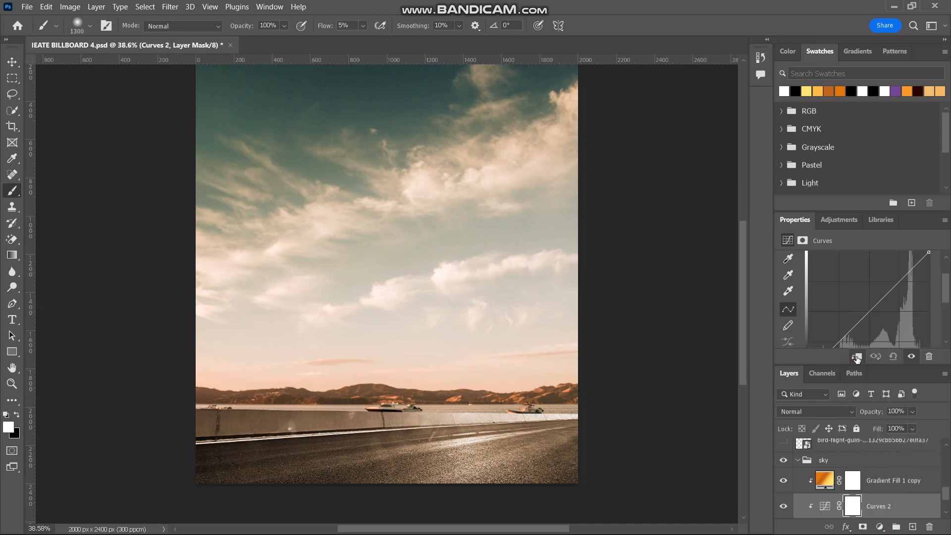
drag(858, 320, 849, 311)
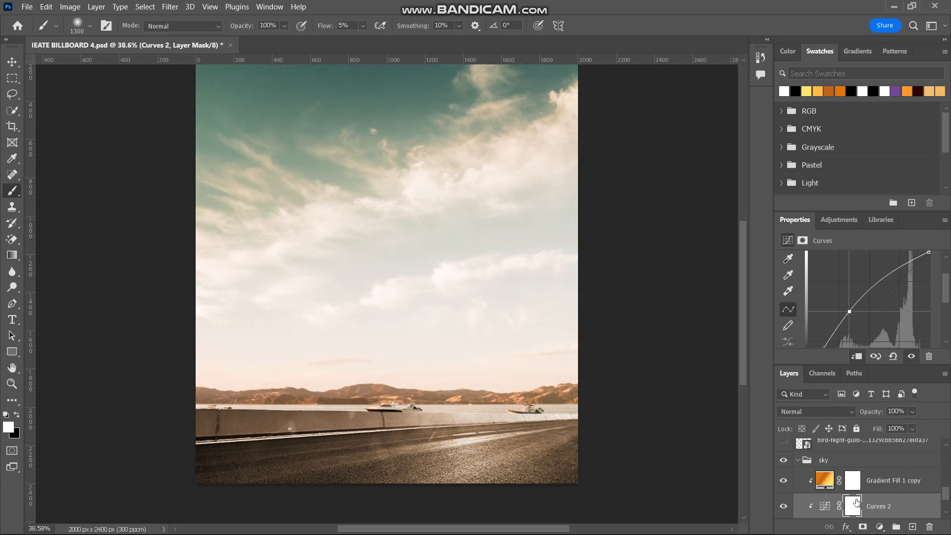
key(ctrl+i)
Paint white on the Curves 2 mask over the lower sky and horizon to brighten that area
scroll(357, 362, down, 2)
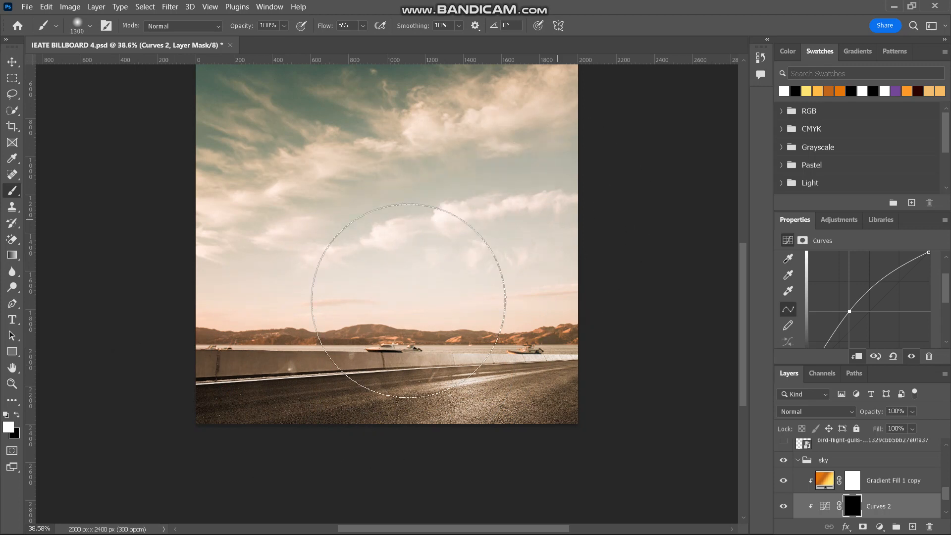
drag(487, 440, 486, 441)
scroll(486, 441, up, 3)
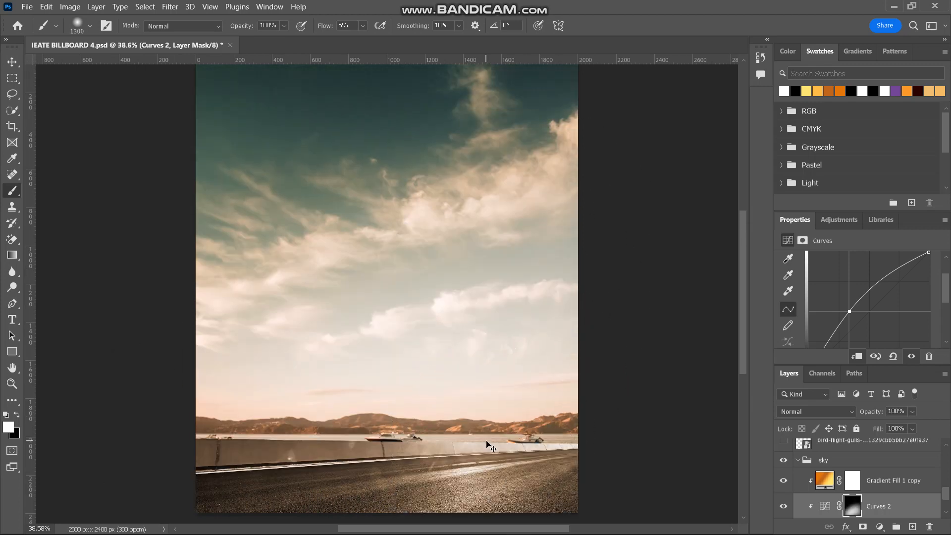
key(ctrl+minus)
key(ctrl+minus)
key(ctrl+plus)
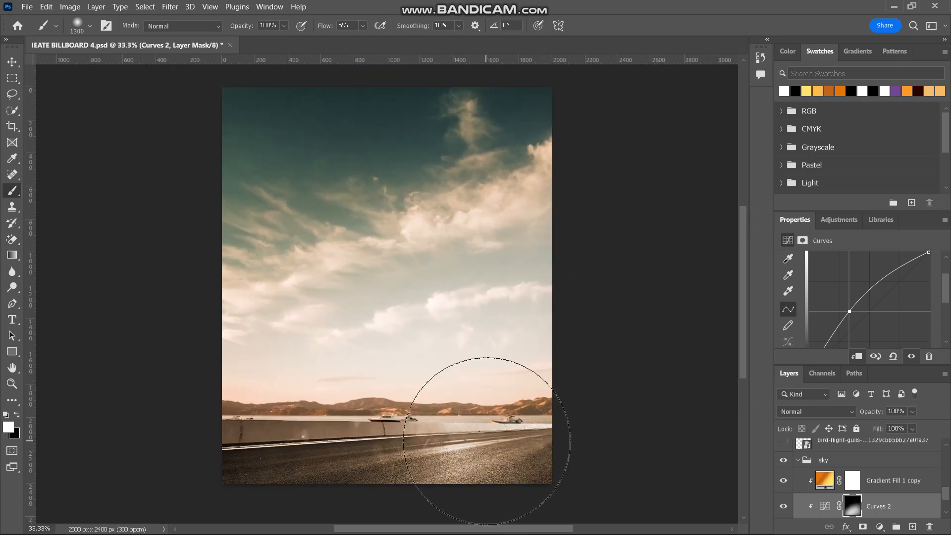
Paint black on the Curves 1 mask over the upper sky to reduce the darkening
scroll(849, 506, down, 2)
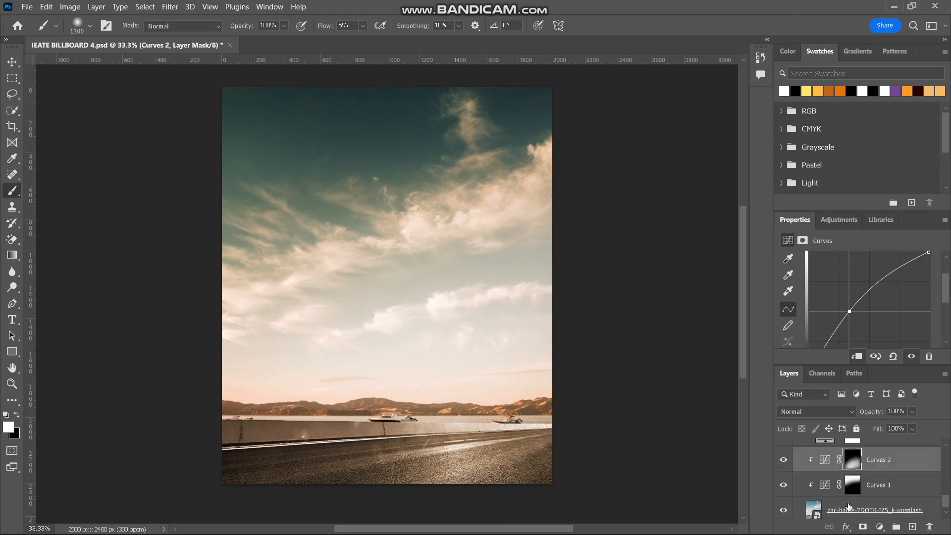
click(852, 493)
scroll(304, 341, up, 3)
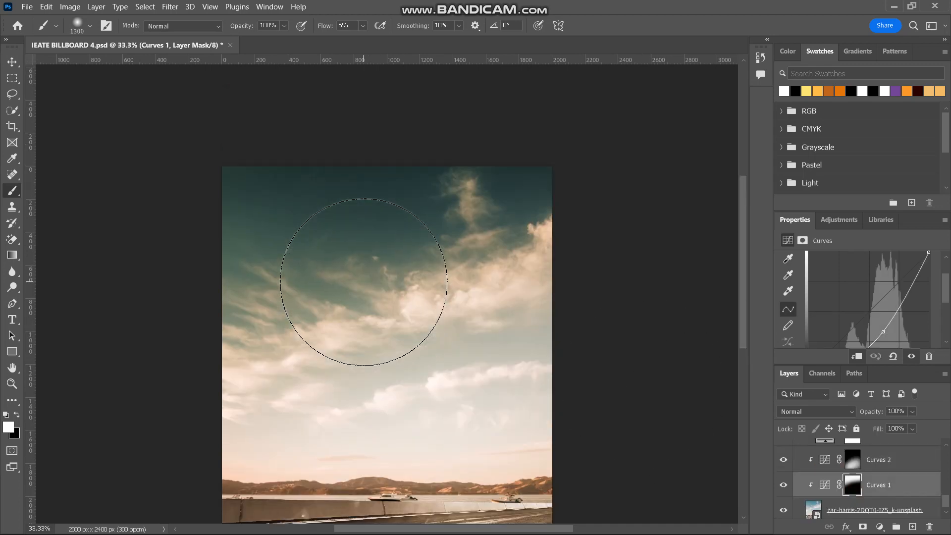
key(x)
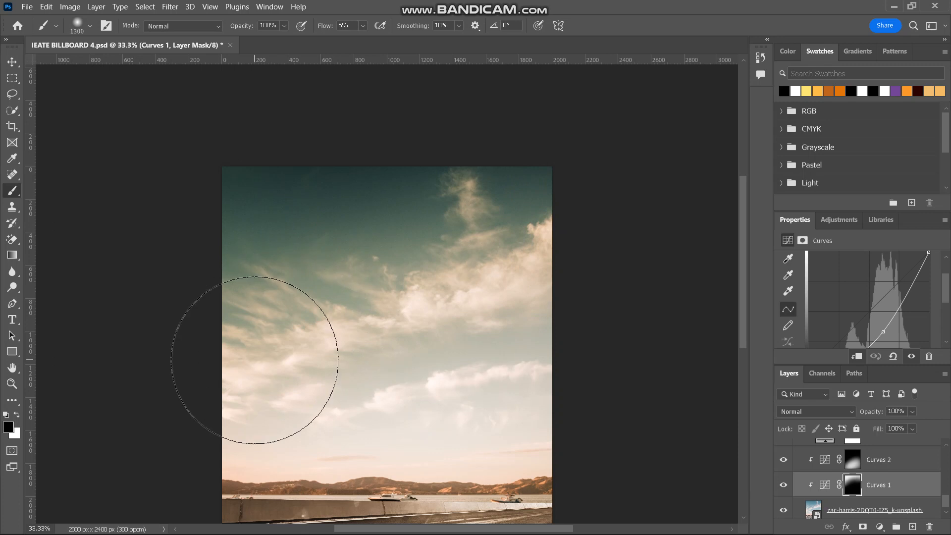
scroll(255, 360, down, 3)
scroll(425, 287, up, 2)
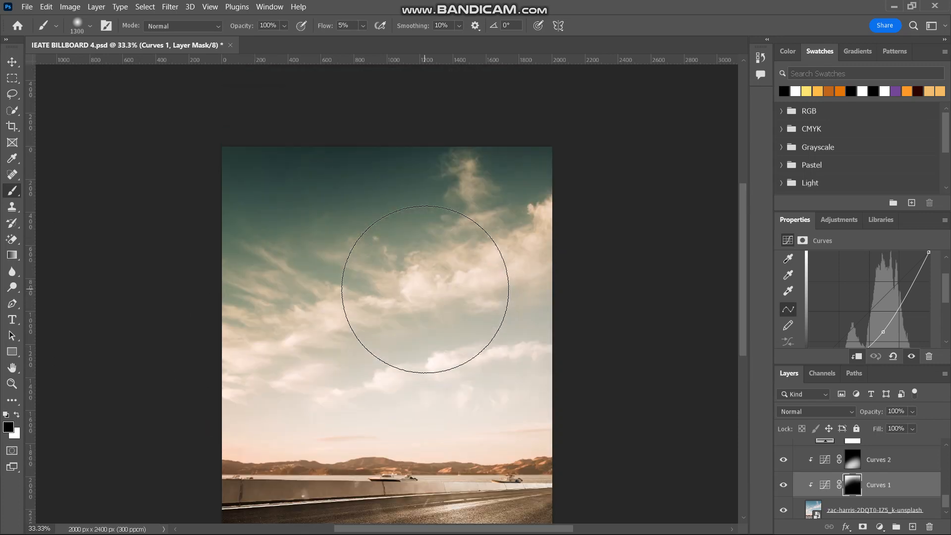
Lower the brush flow to 1%, soften the Curves 1 mask further over the upper sky, and save the document
drag(324, 27, 295, 29)
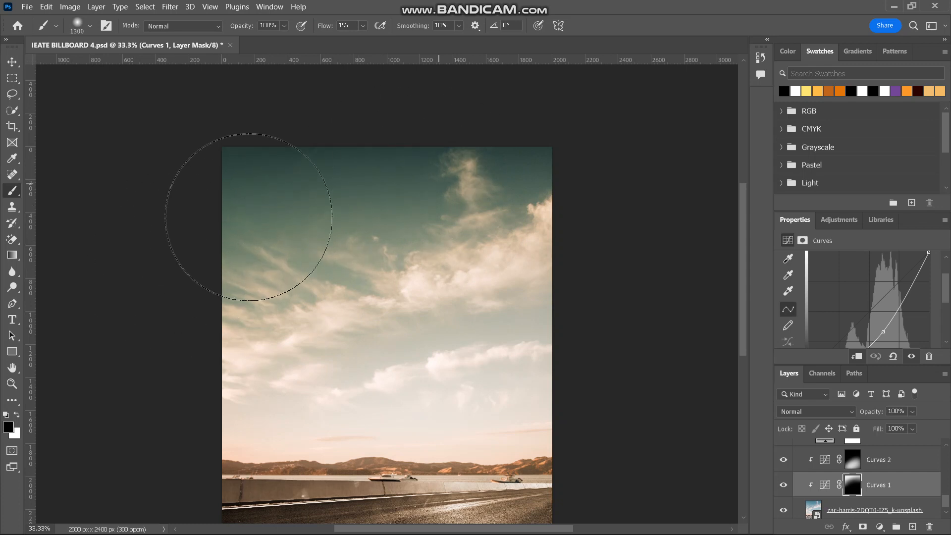
scroll(437, 317, down, 2)
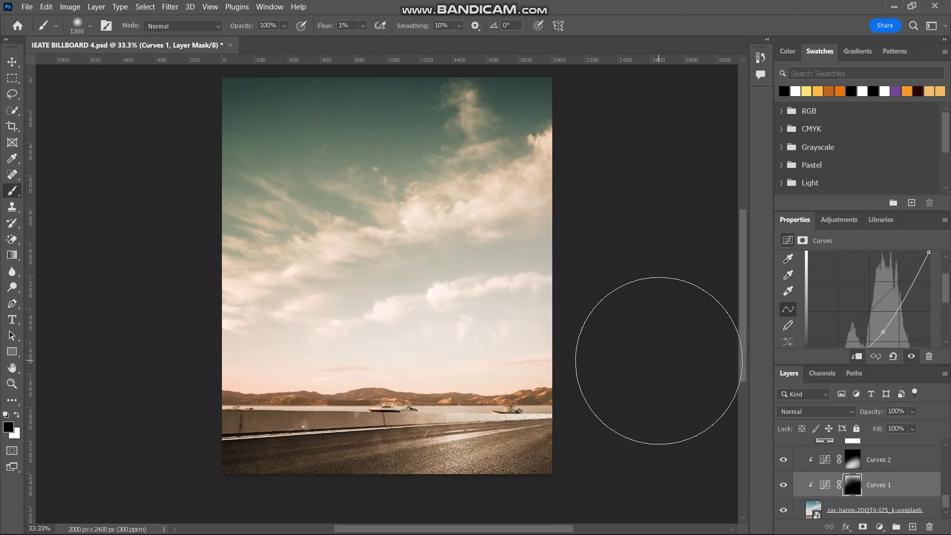
key(ctrl+s)
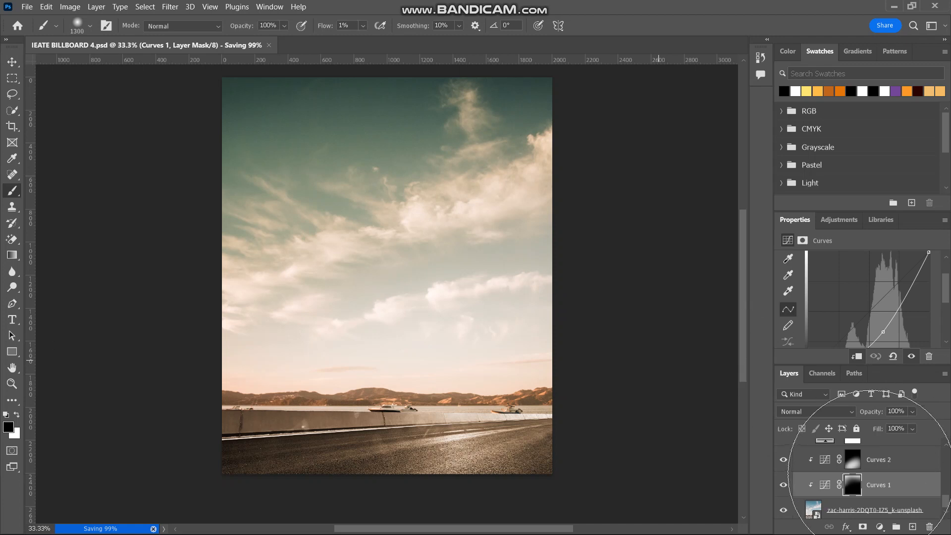
Add a Hue/Saturation adjustment above Curves 2, clipped to the sky, and set its saturation to +3
click(886, 473)
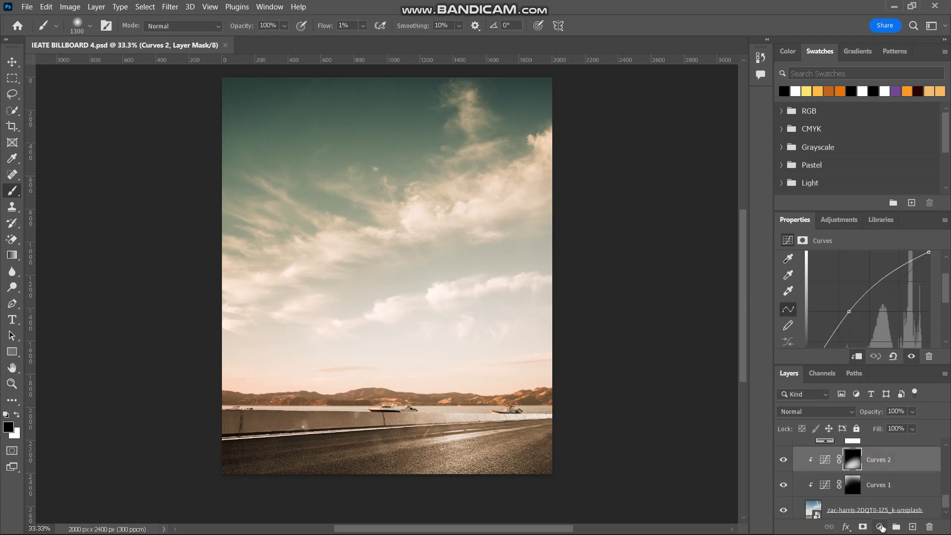
click(880, 527)
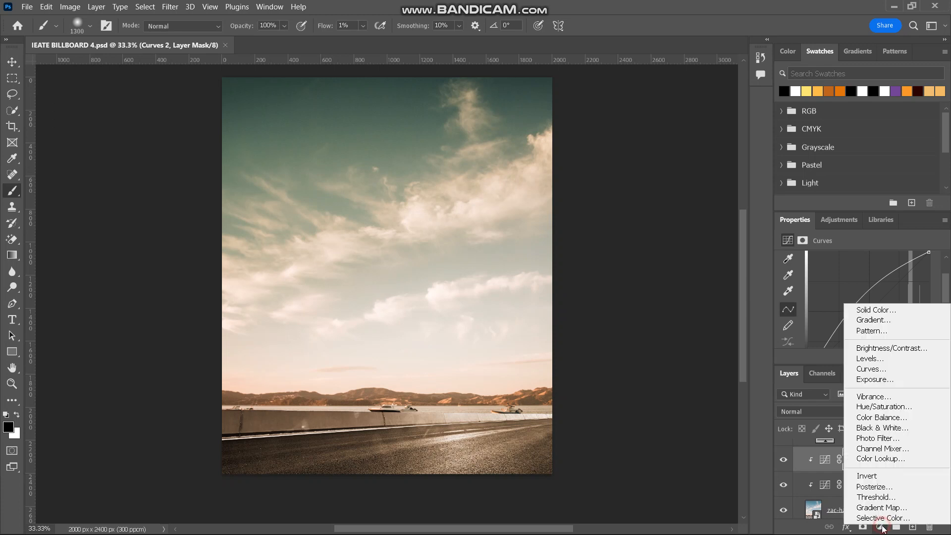
click(876, 407)
mouse_move(858, 330)
mouse_down()
mouse_move(920, 331)
mouse_move(859, 326)
mouse_up()
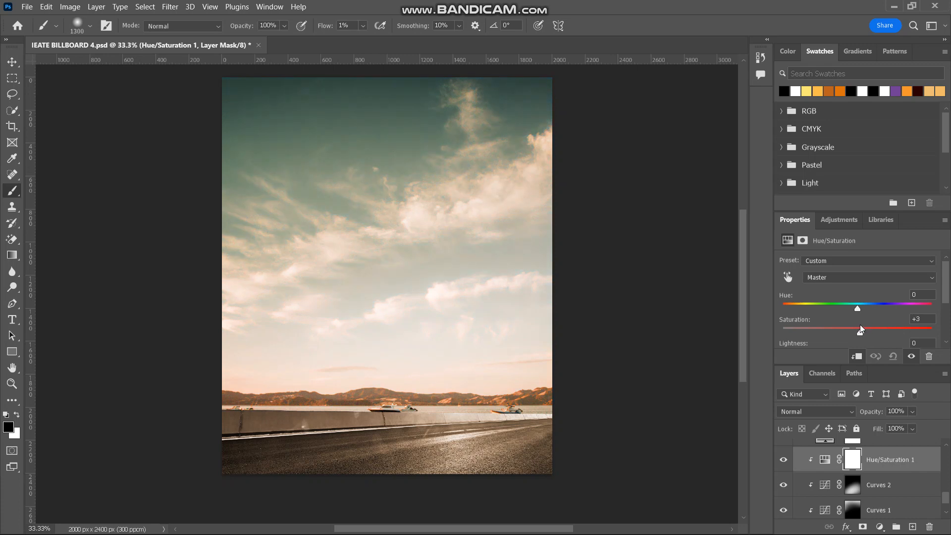
Sample the teal upper sky in the Hue/Saturation adjustment, shift that colour range's hue slightly, and return to the Brush tool
click(786, 277)
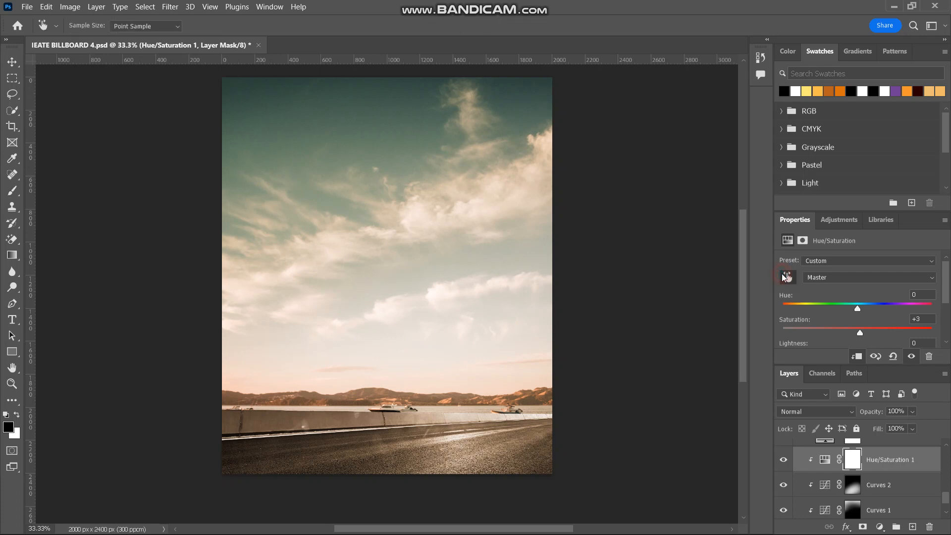
click(338, 103)
mouse_move(858, 309)
mouse_down()
mouse_move(837, 307)
mouse_move(919, 306)
mouse_move(863, 310)
mouse_up()
click(830, 460)
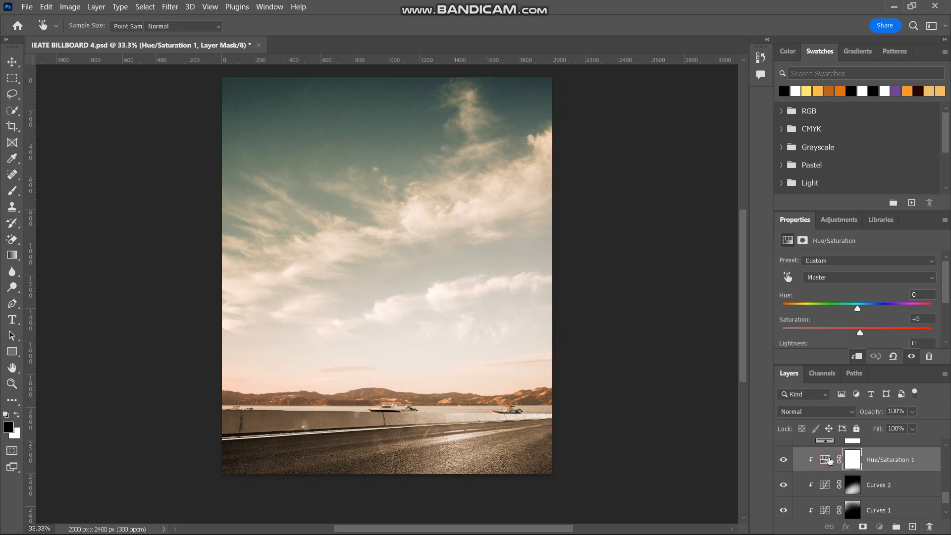
key(b)
Collapse the sky and road groups in the layer stack
scroll(852, 463, up, 2)
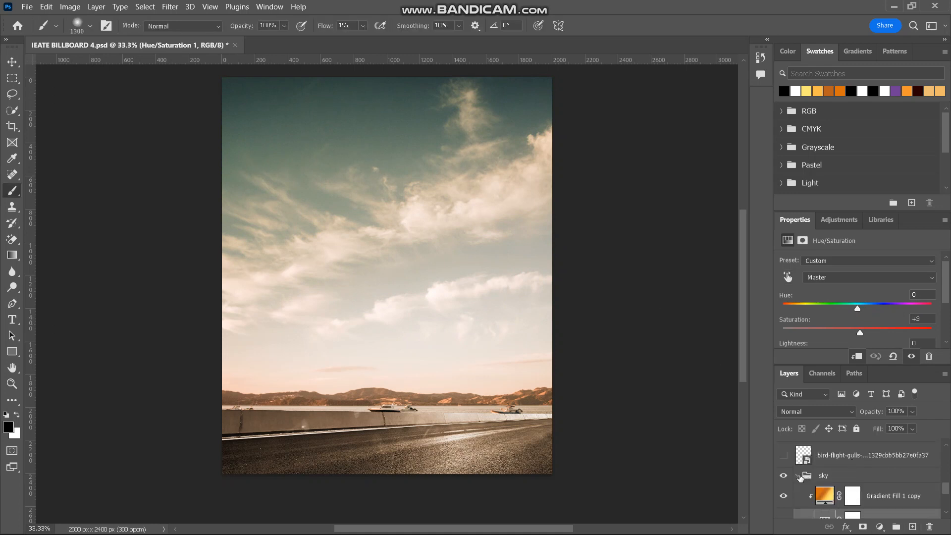
click(798, 476)
scroll(797, 476, down, 2)
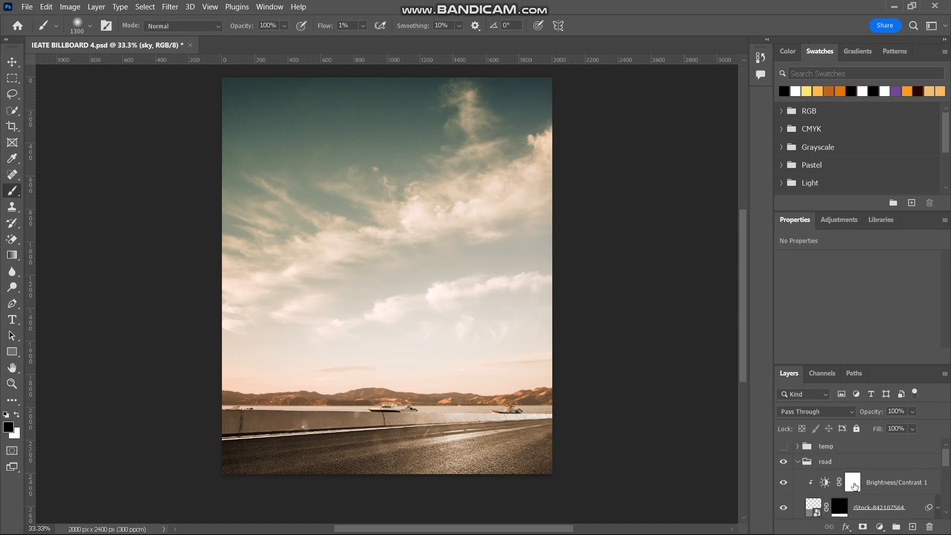
click(798, 462)
scroll(848, 483, down, 3)
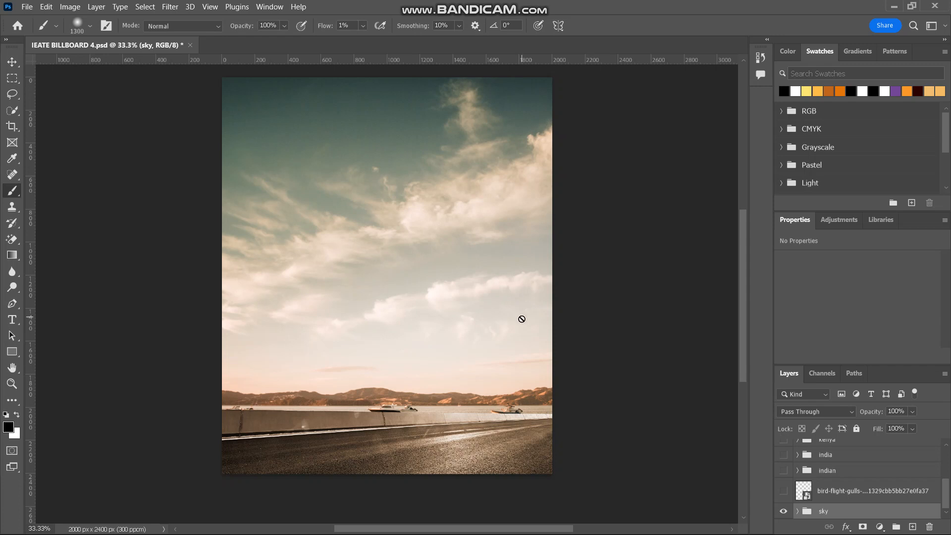
Make the flying gulls layer and the india group visible
click(784, 493)
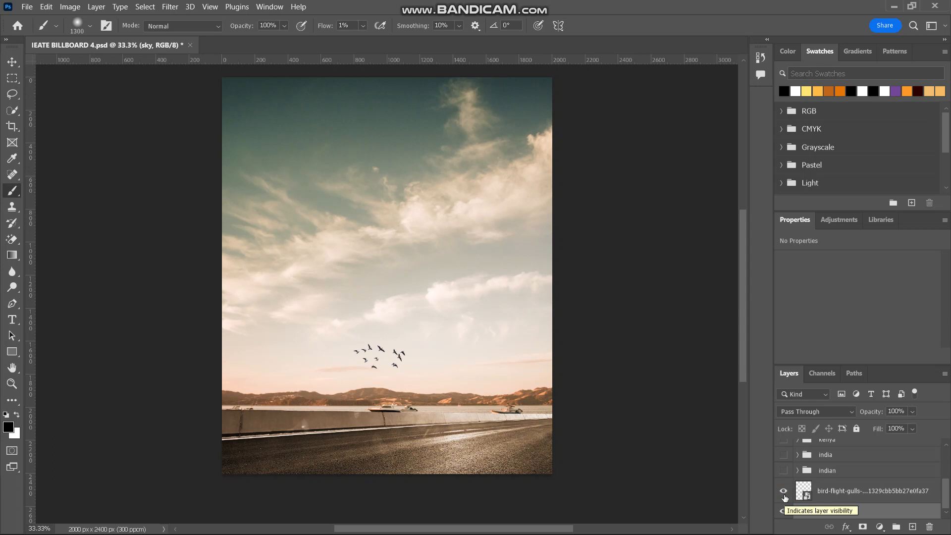
click(842, 471)
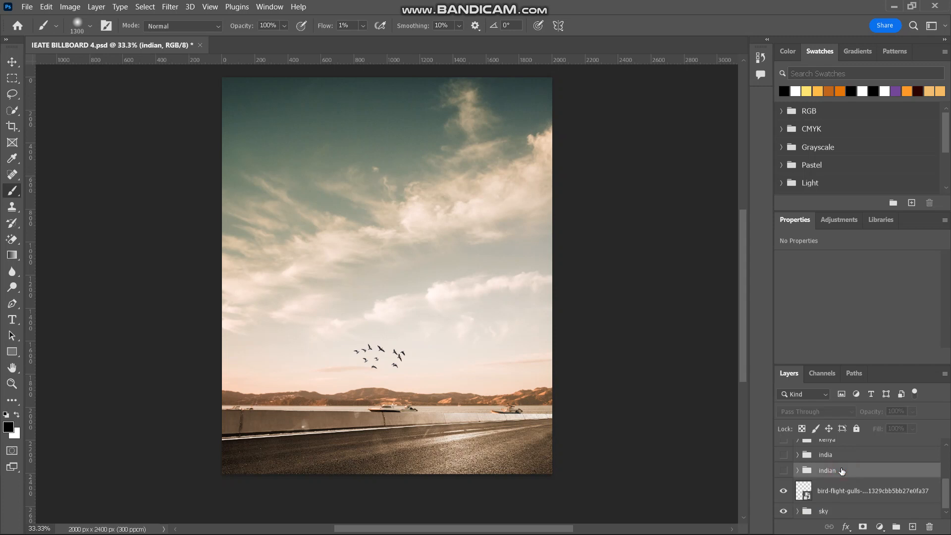
click(820, 456)
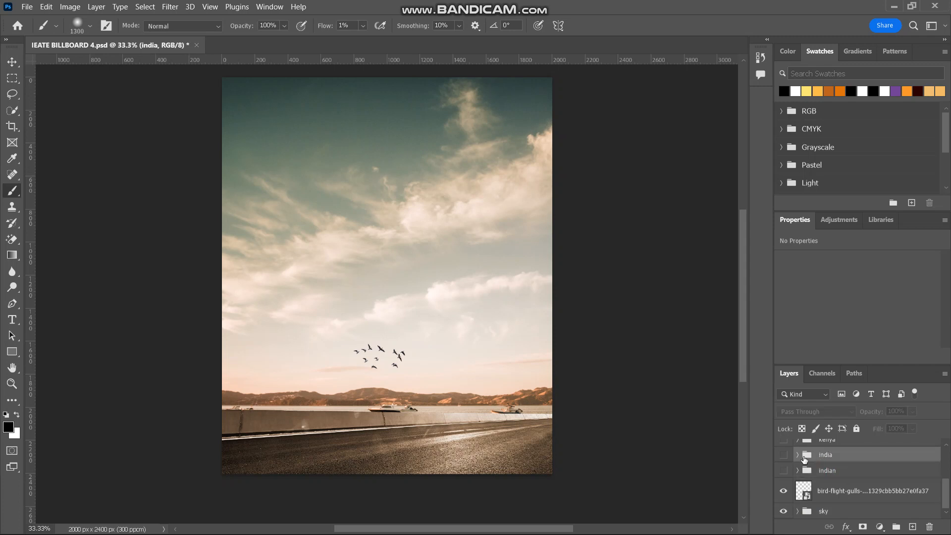
click(786, 458)
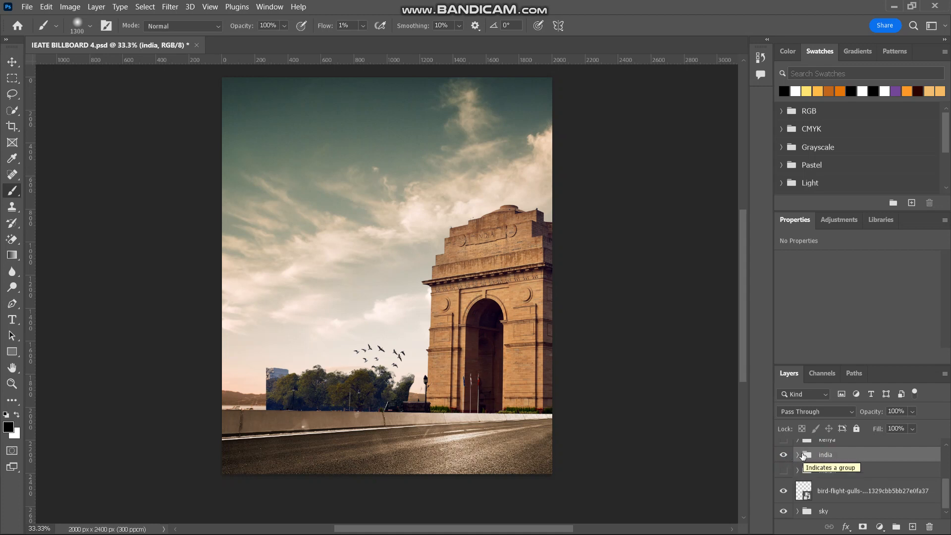
Expand the india group and disable the mask on the iStock-516719210 layer to view the full monument photo
click(798, 455)
click(817, 479)
shift+click(843, 480)
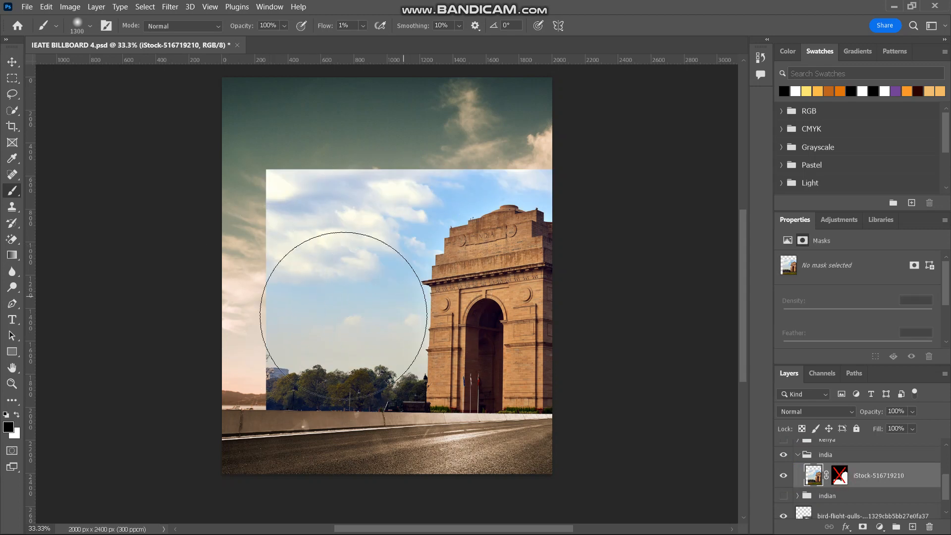
Try moving the unmasked monument photo slightly up and to the left, and undo the move
click(14, 63)
drag(464, 274, 430, 256)
key(ctrl+z)
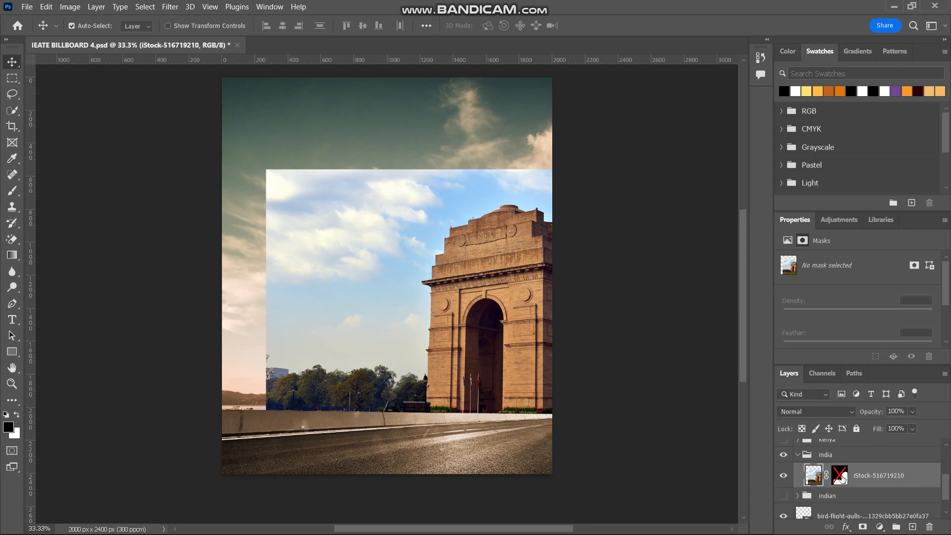
Compare the monument photo with and without its layer mask, leaving the mask enabled
shift+click(843, 478)
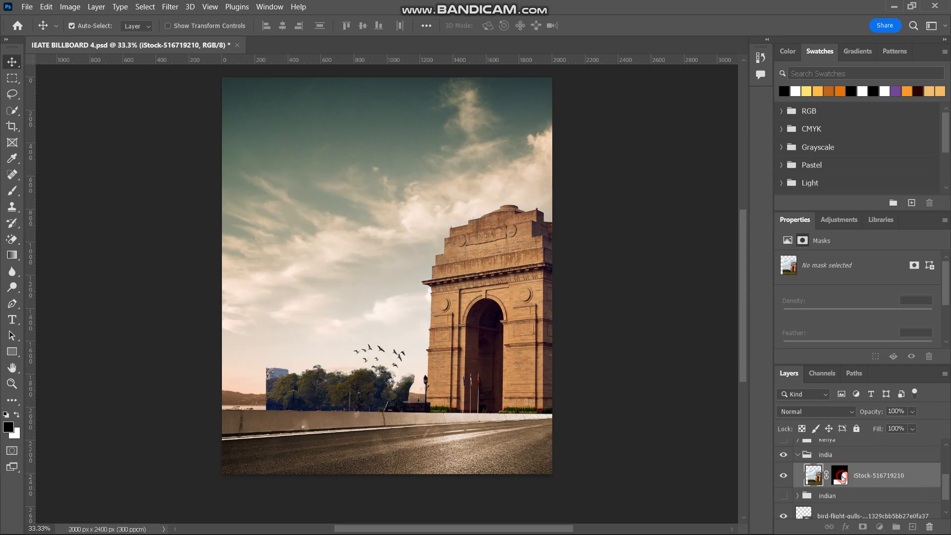
shift+click(842, 478)
shift+click(842, 478)
shift+click(843, 478)
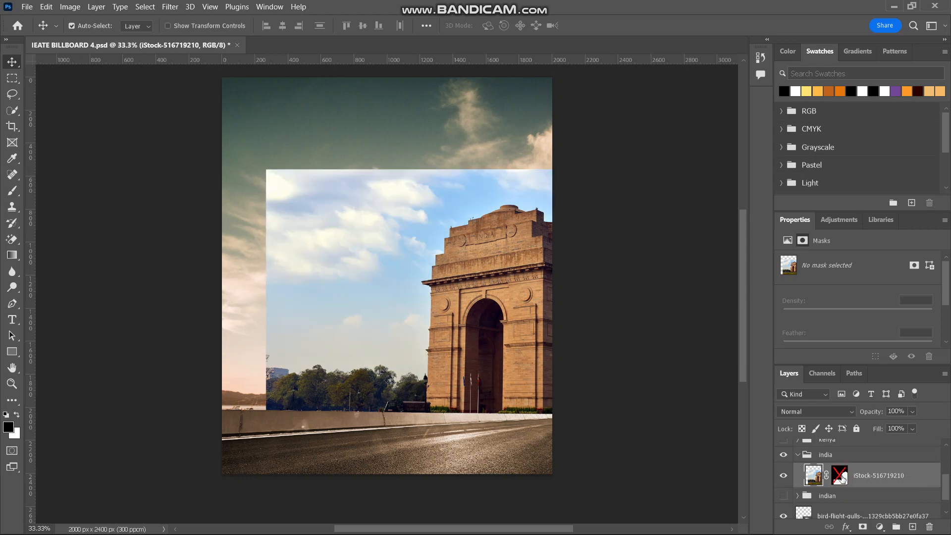
shift+click(843, 478)
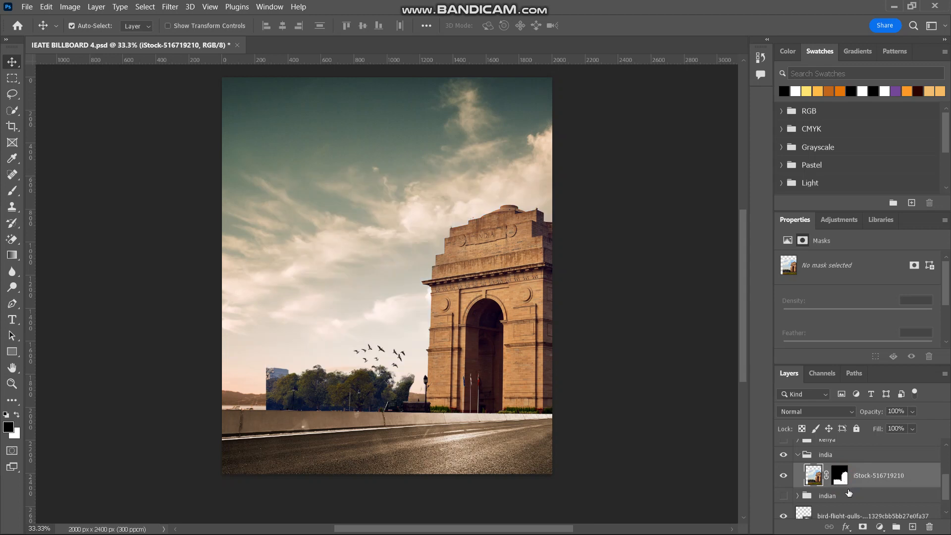
click(784, 496)
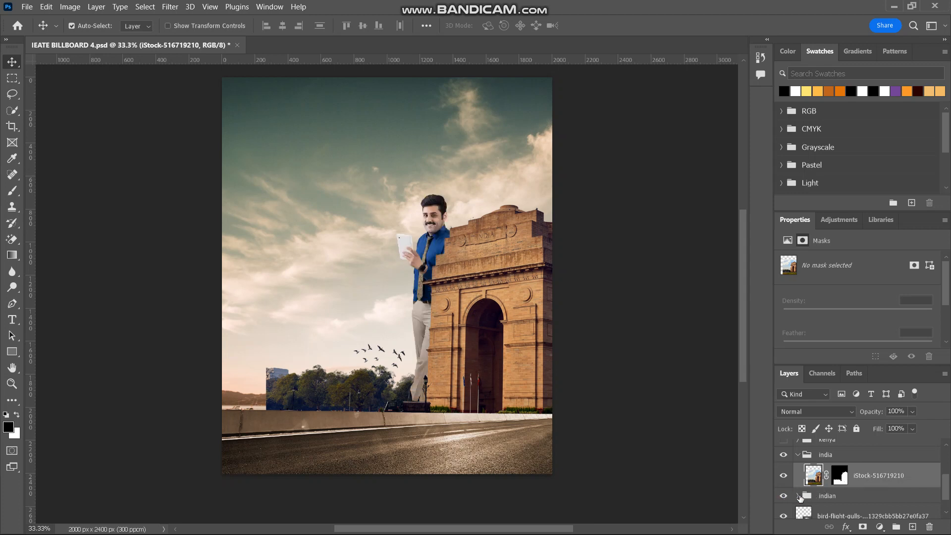
click(798, 496)
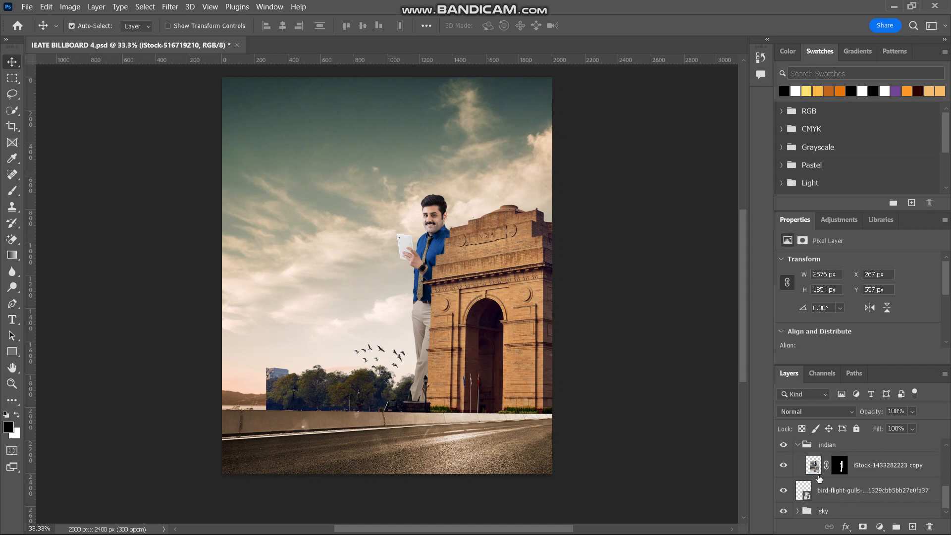
click(813, 465)
scroll(813, 461, up, 1)
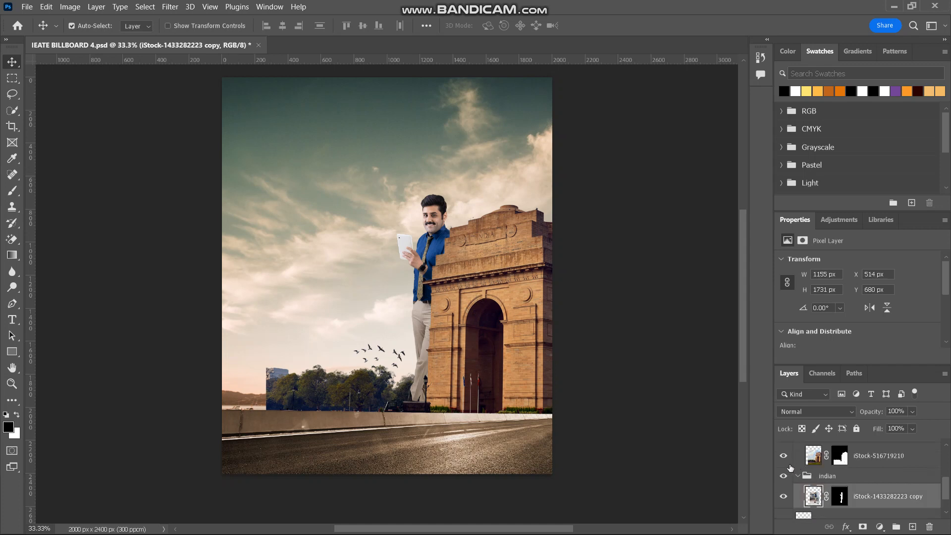
scroll(790, 467, up, 3)
click(784, 498)
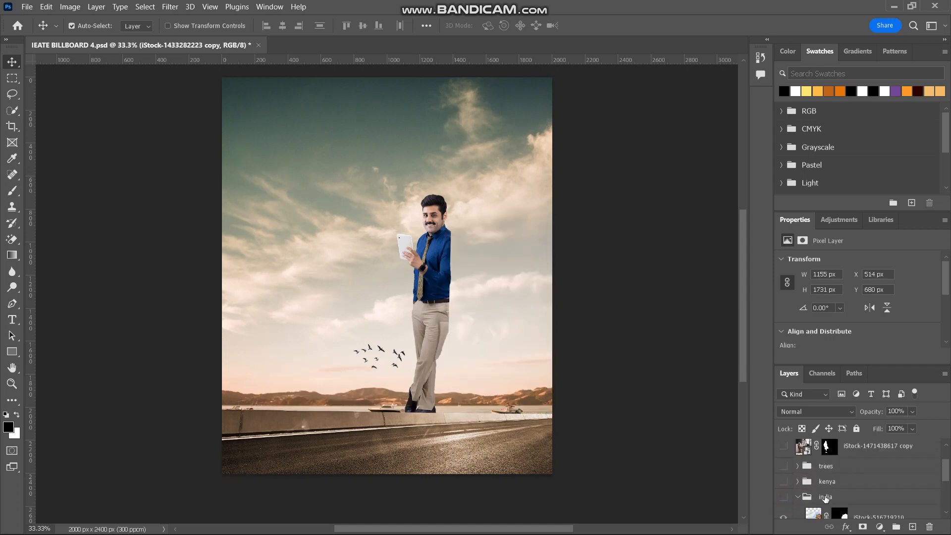
scroll(826, 499, down, 2)
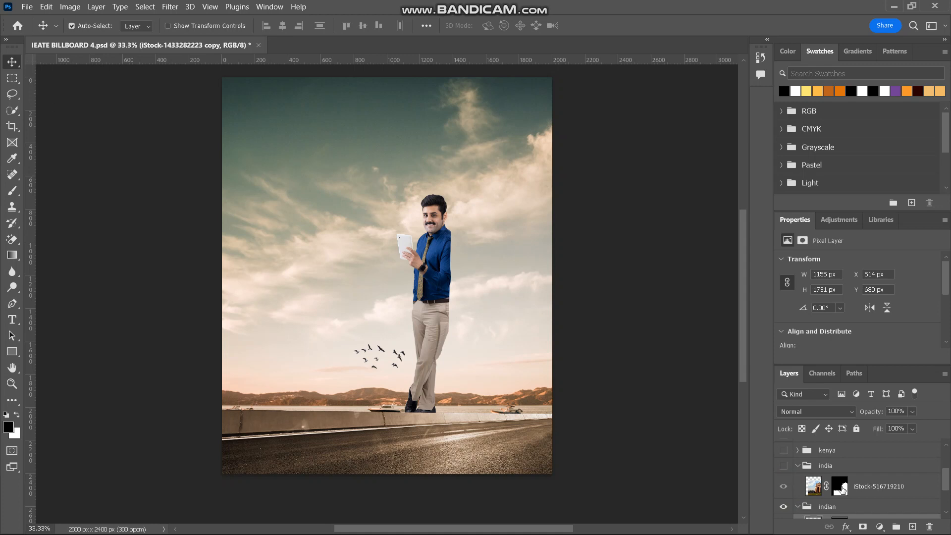
shift+click(842, 490)
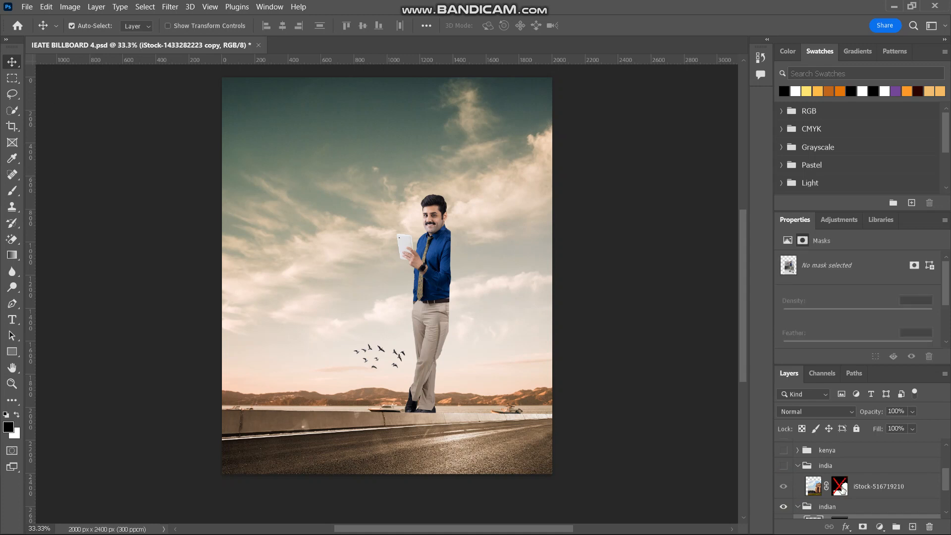
shift+click(843, 489)
scroll(842, 488, down, 2)
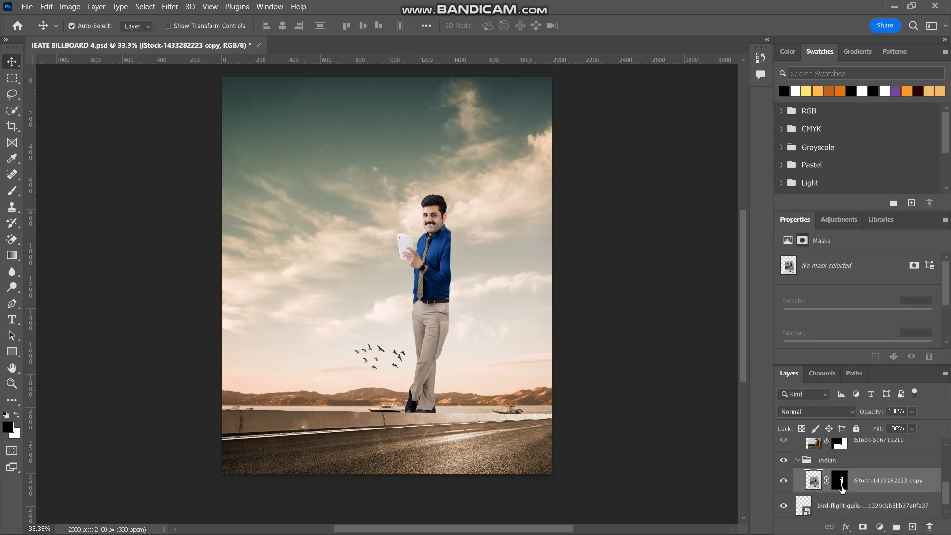
shift+click(839, 483)
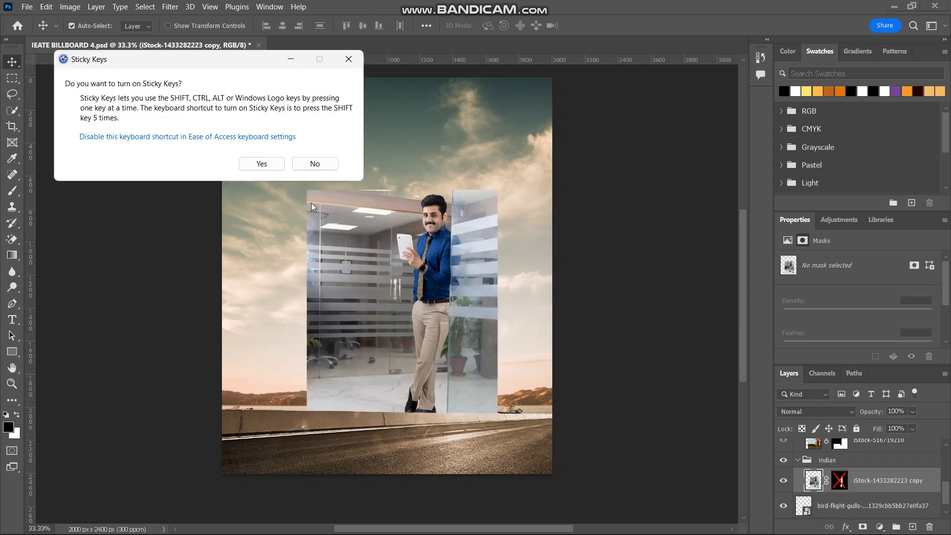
click(311, 164)
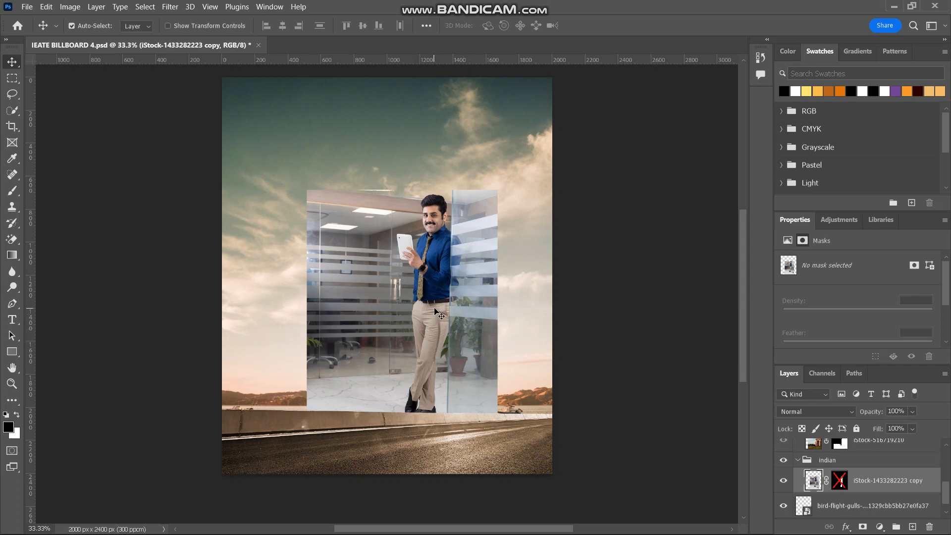
shift+click(844, 480)
Collapse the indian group, select the iStock-516719210 layer and show the india group
click(798, 460)
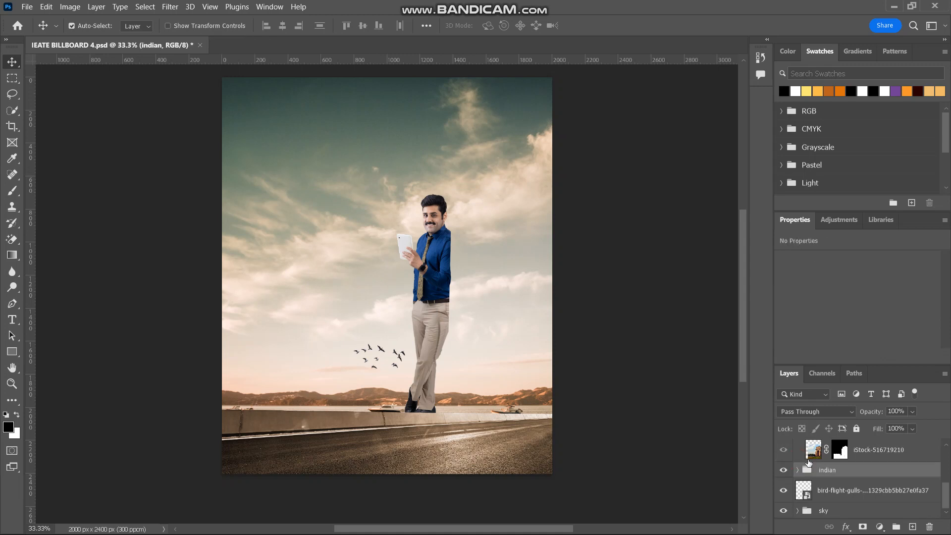
click(817, 458)
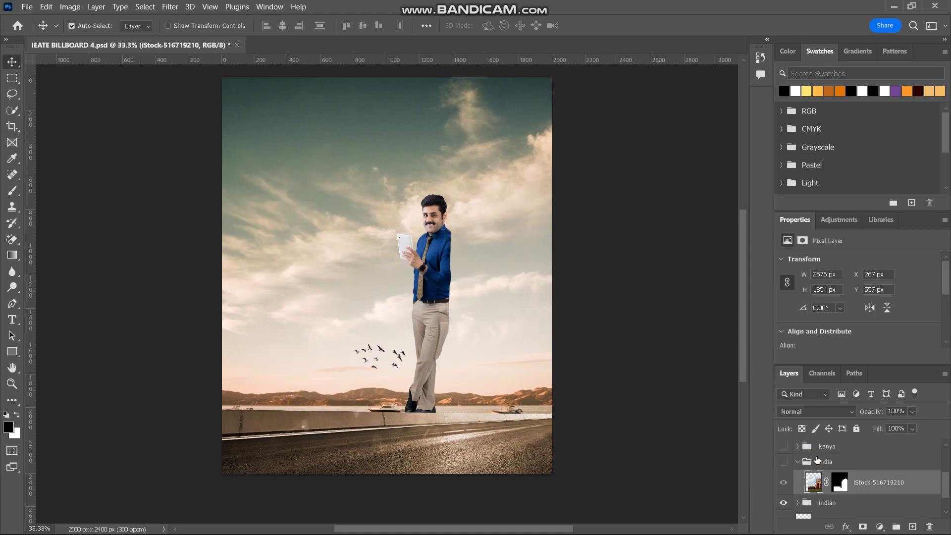
click(784, 463)
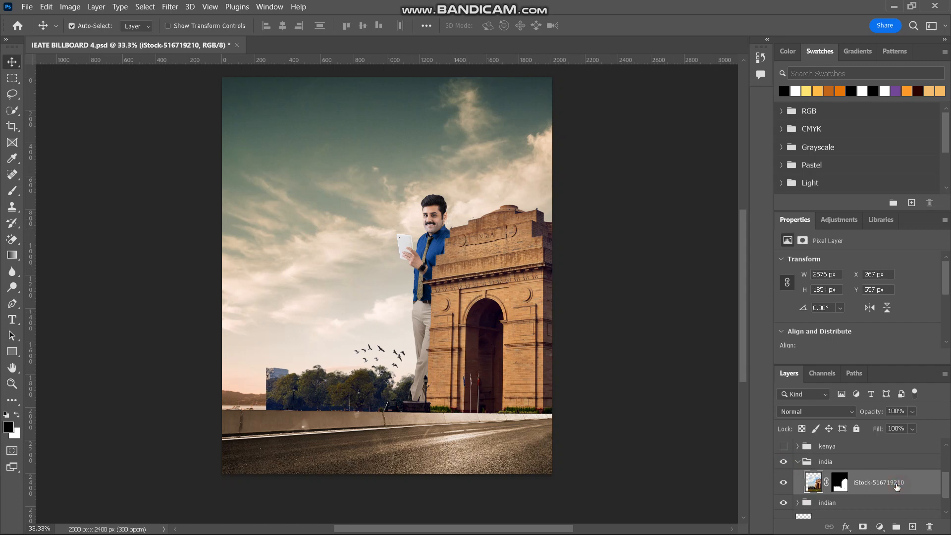
Duplicate the sky group's Gradient Fill 1 copy above the iStock-516719210 layer and clip it to the monument
scroll(898, 487, down, 2)
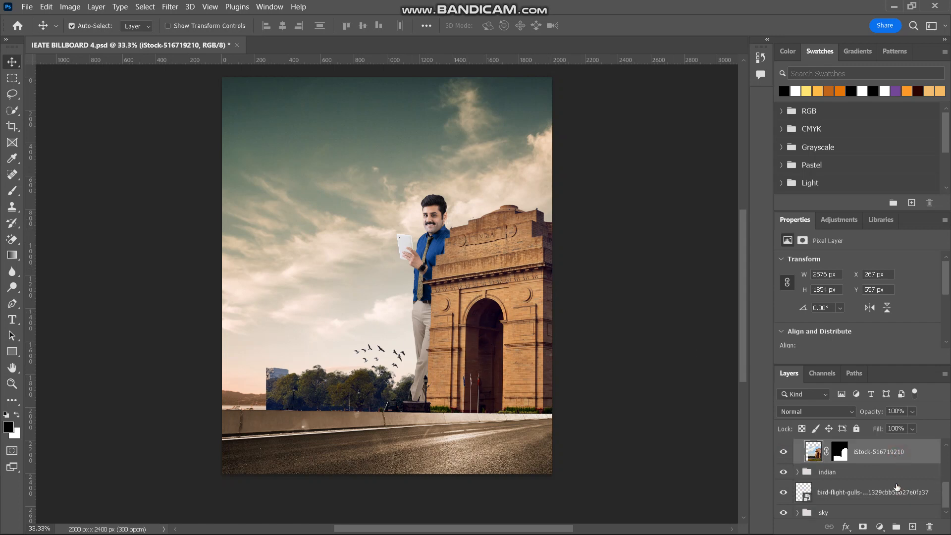
click(798, 511)
scroll(827, 501, down, 3)
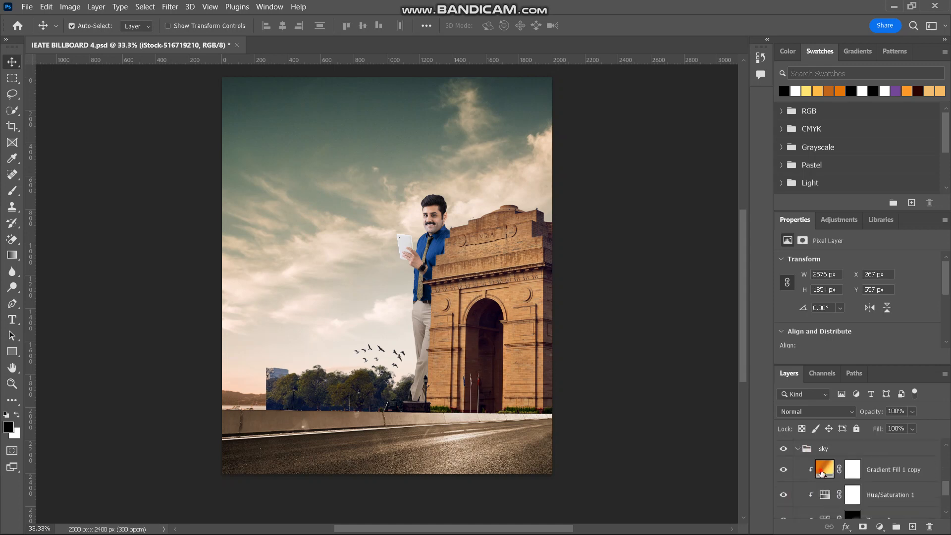
click(821, 473)
drag(822, 472, 827, 449)
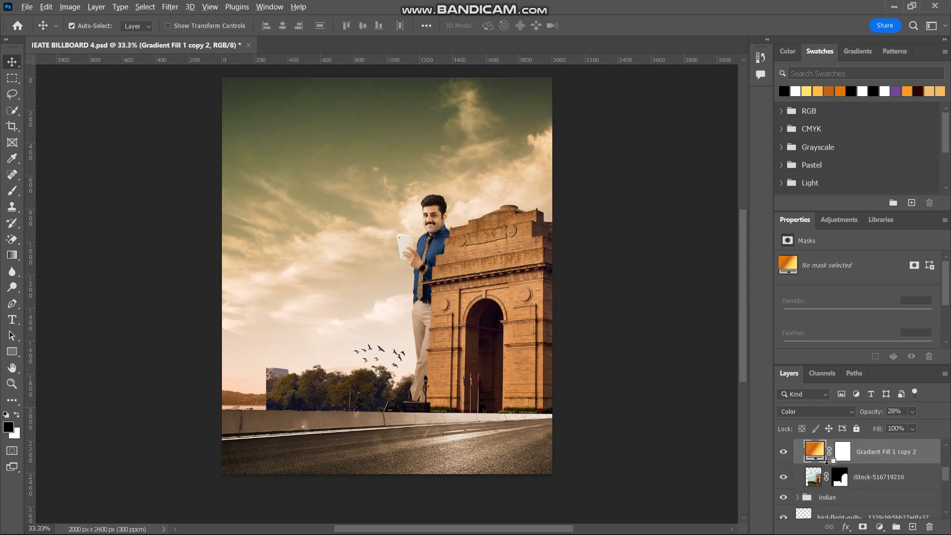
alt+click(826, 465)
Set the opacity of the gradient fill clipped to the monument to 19%
scroll(494, 266, right, 3)
scroll(494, 266, up, 2)
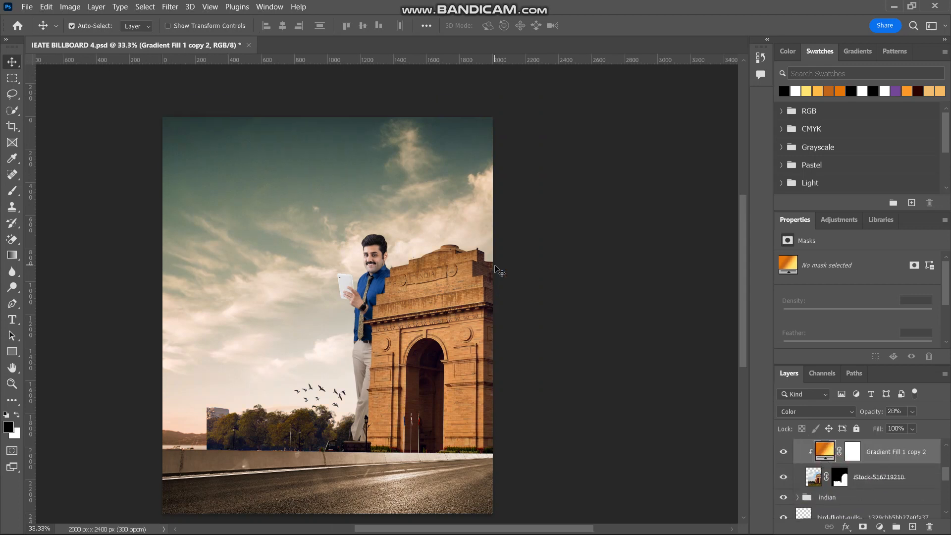
scroll(495, 270, up, 1)
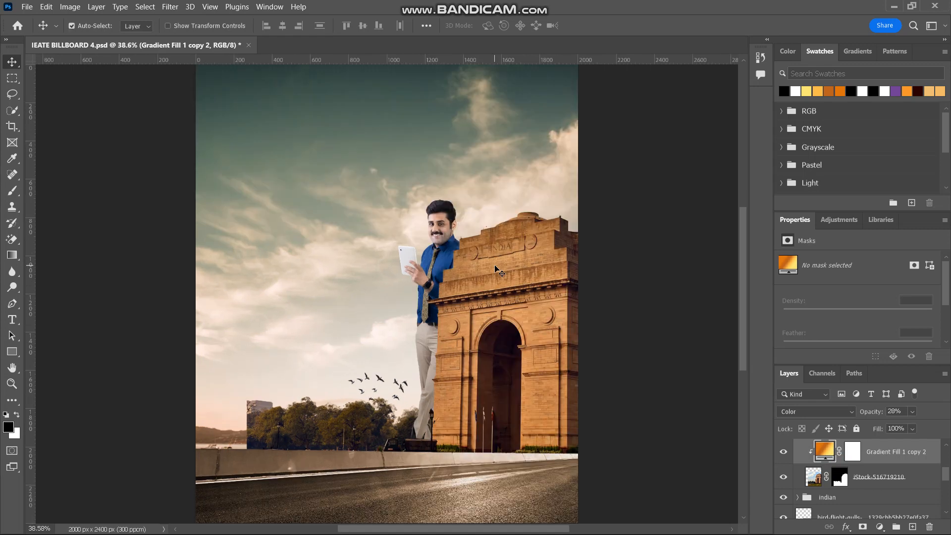
scroll(496, 270, up, 2)
scroll(495, 269, right, 1)
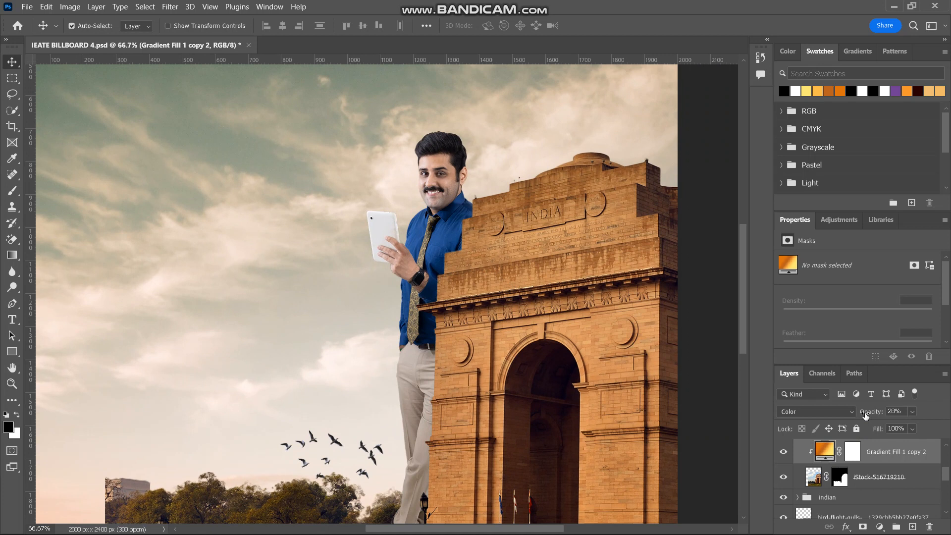
drag(865, 415, 878, 414)
drag(876, 414, 807, 417)
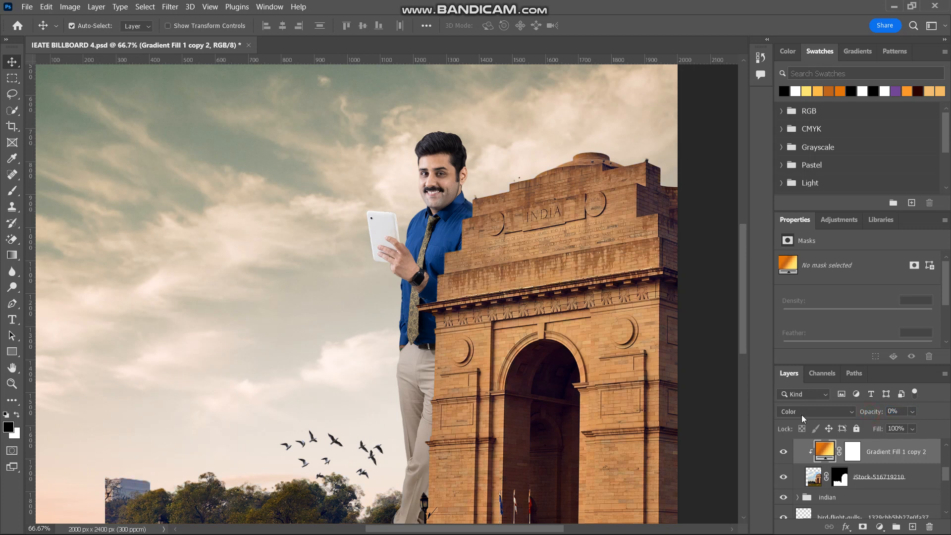
drag(866, 417, 872, 415)
scroll(528, 382, down, 5)
scroll(528, 382, right, 1)
scroll(531, 382, up, 3)
drag(876, 416, 884, 415)
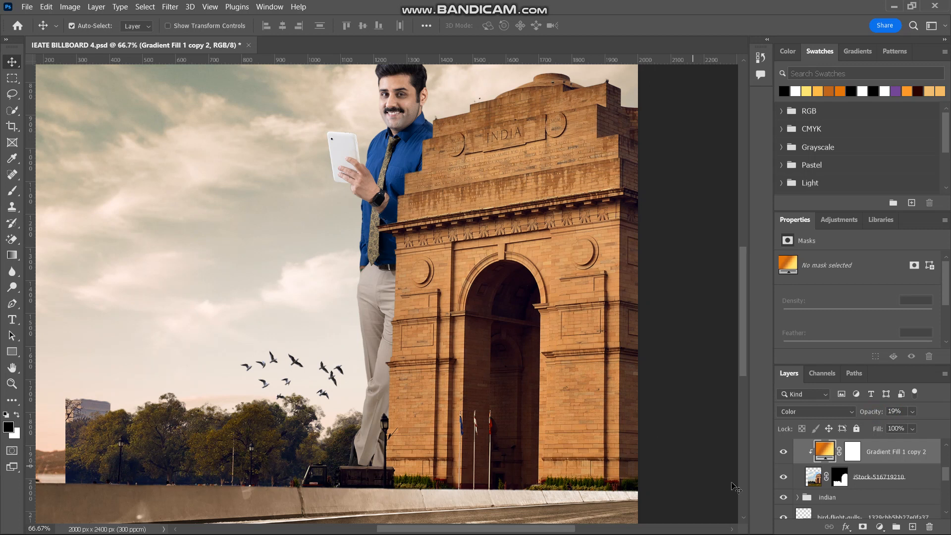
Duplicate the iStock-516719210 monument layer and move the original above the clipped gradient fill
click(864, 480)
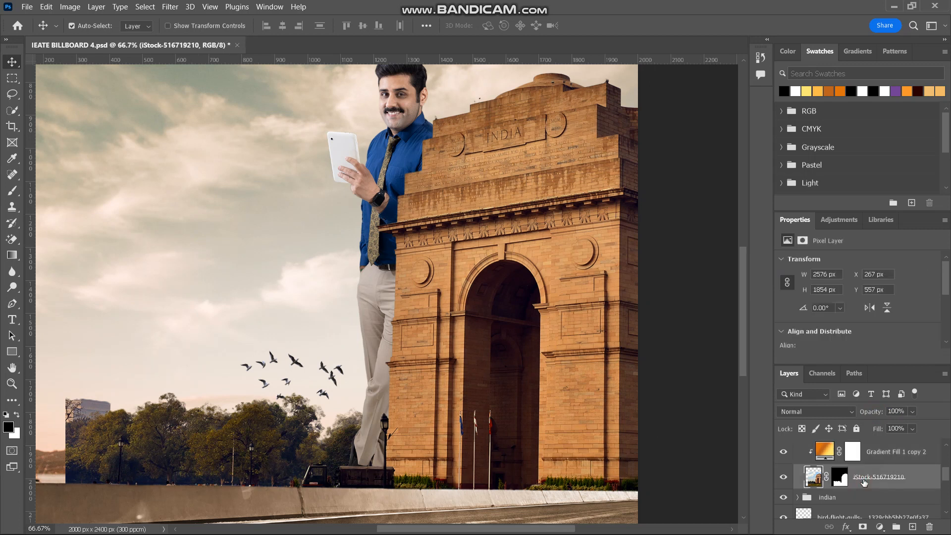
key(ctrl+j)
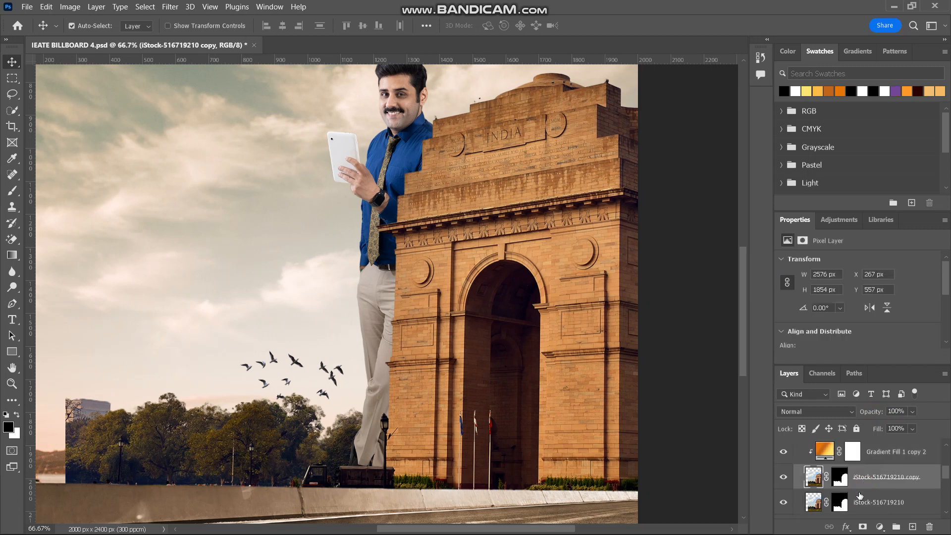
drag(862, 499, 844, 444)
Add a Brightness/Contrast adjustment clipped to the upper iStock-516719210 layer with contrast set to -50
click(880, 527)
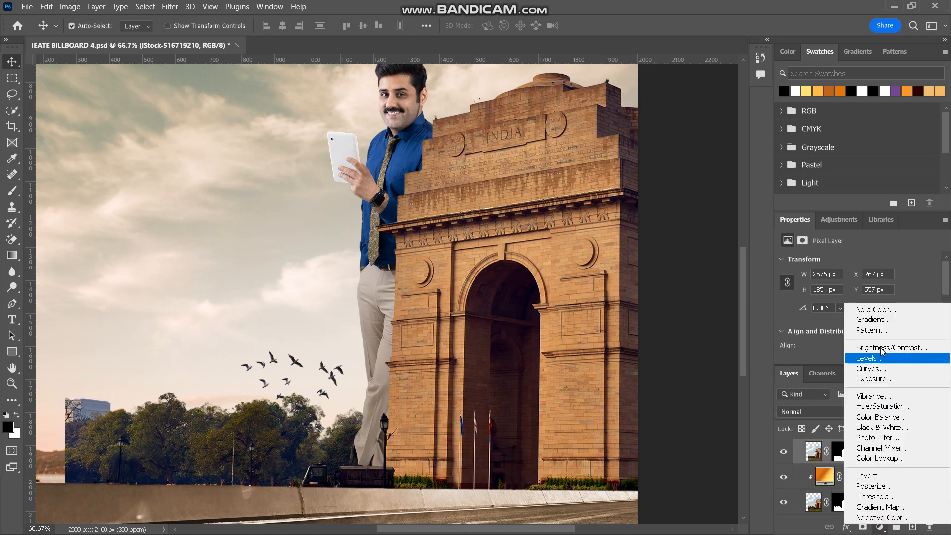
click(880, 348)
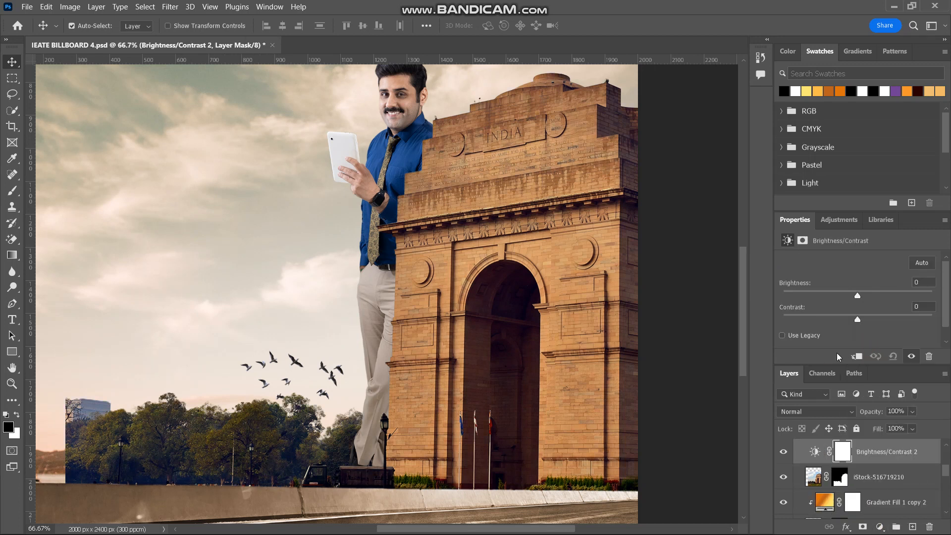
click(855, 356)
drag(857, 316, 672, 320)
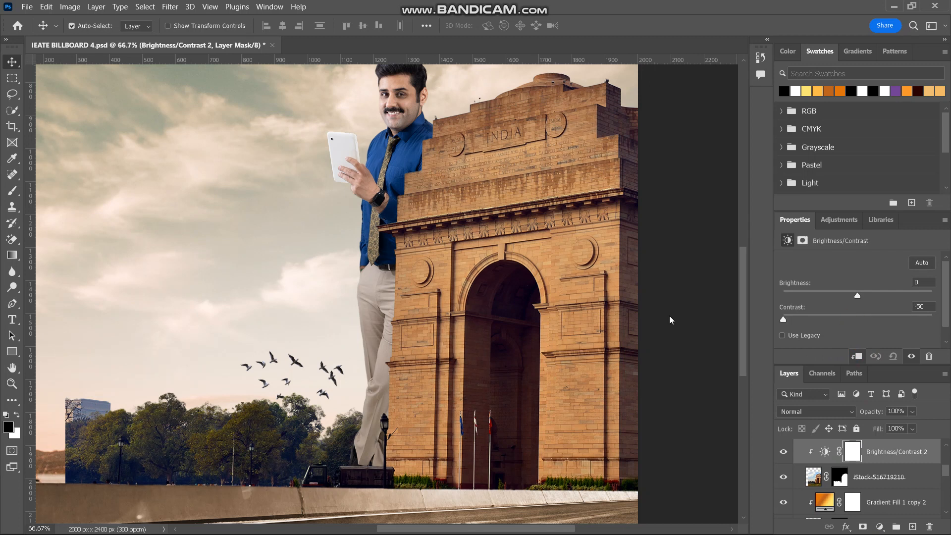
Apply a High Pass filter with a 6.6-pixel radius to the upper iStock-516719210 layer's image
click(813, 477)
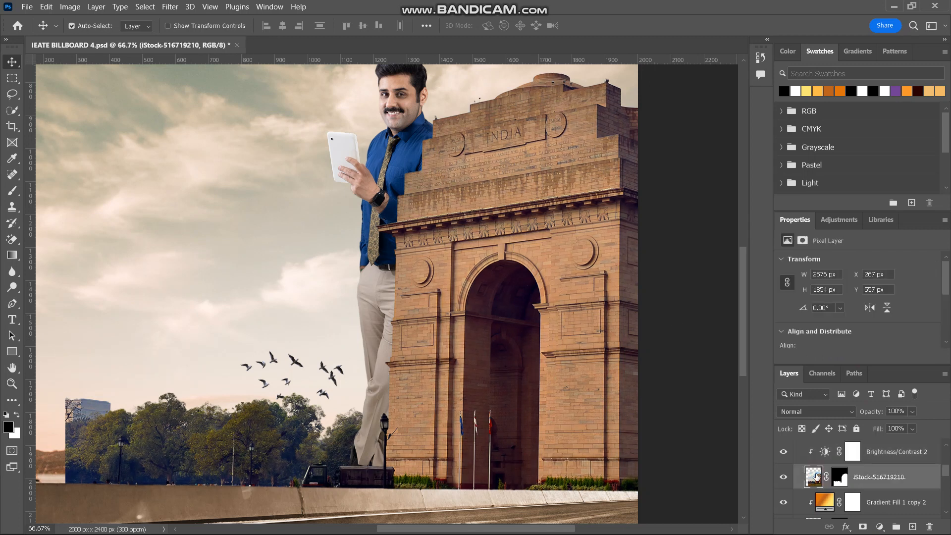
click(173, 11)
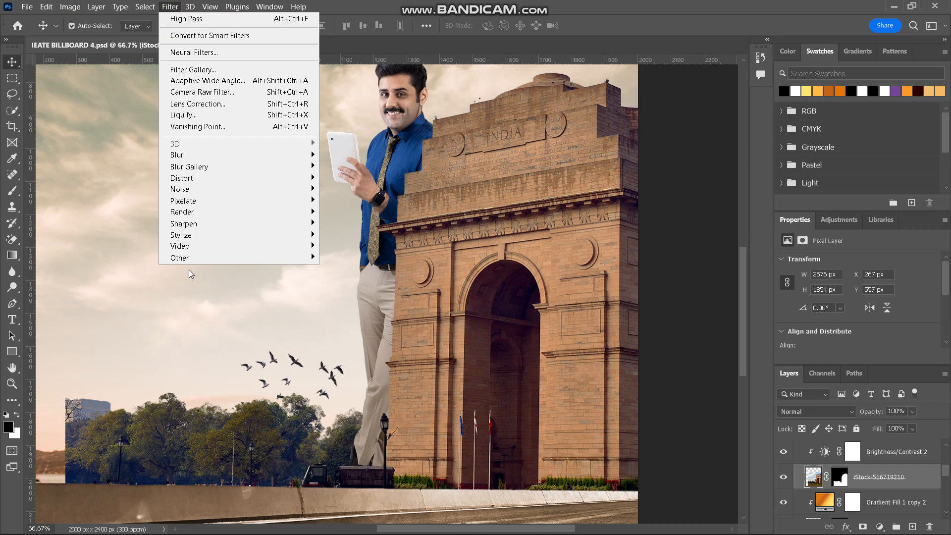
mouse_move(203, 259)
click(364, 271)
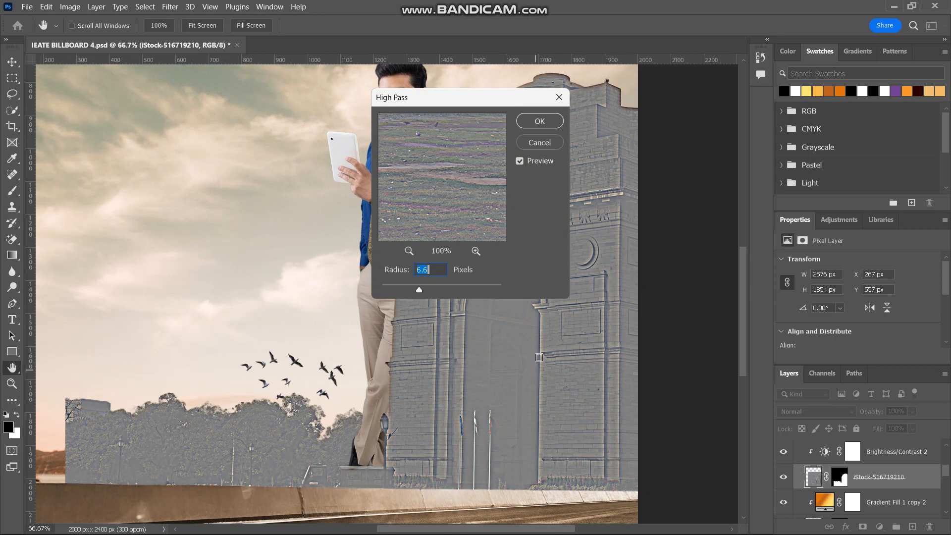
click(541, 122)
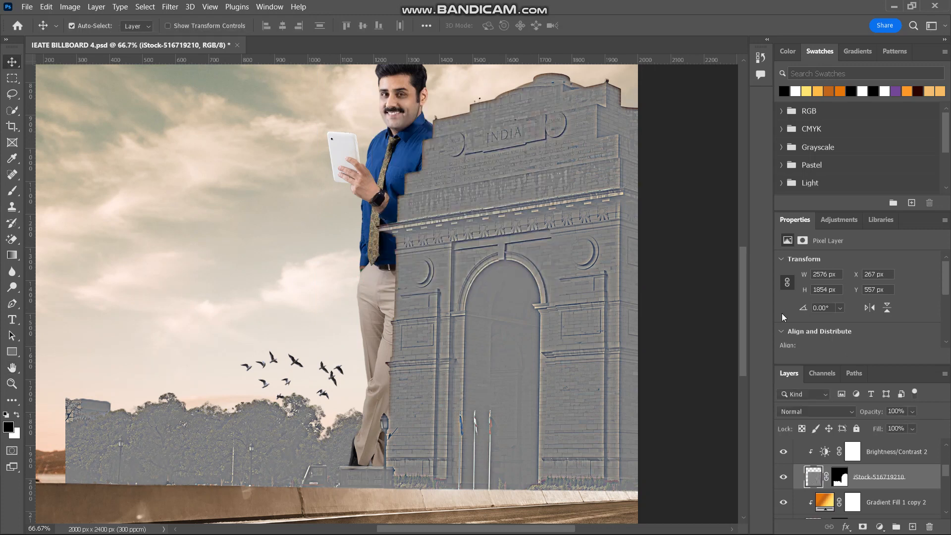
Set the High Pass monument layer's blend mode to Linear Light and its opacity to 23%
click(855, 412)
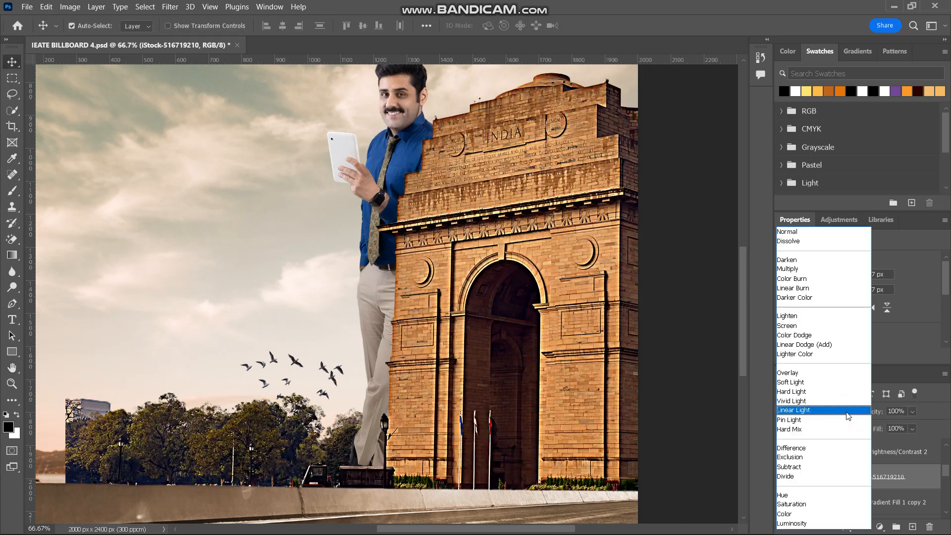
click(847, 411)
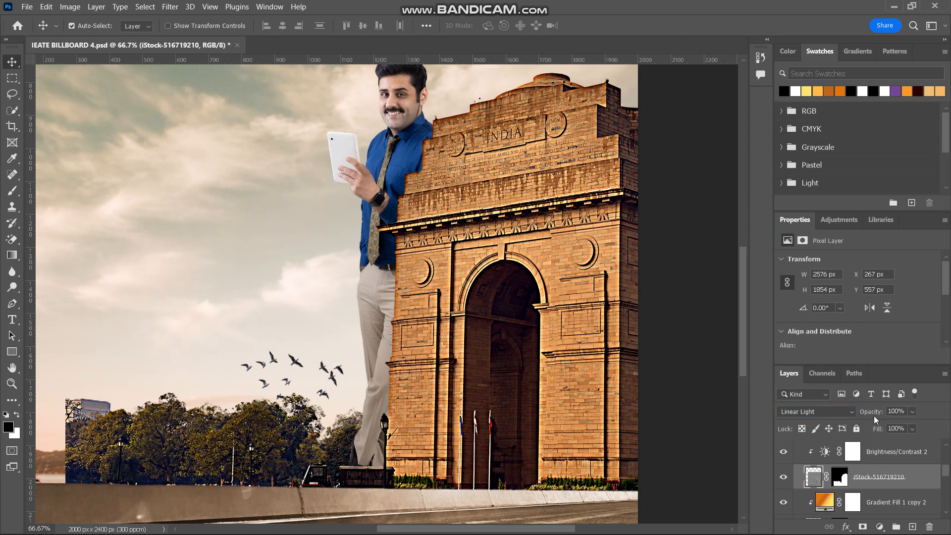
drag(875, 416, 701, 426)
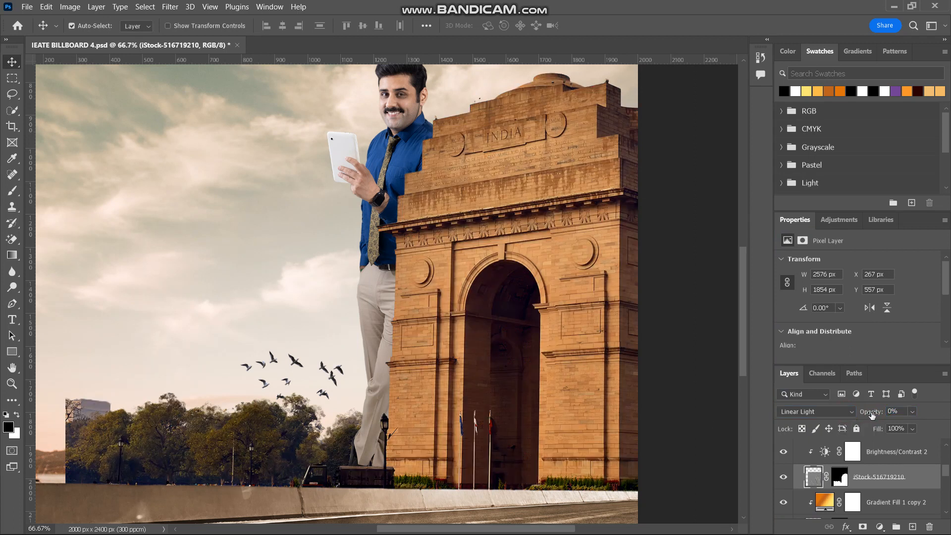
drag(872, 414, 878, 412)
drag(878, 412, 779, 415)
drag(871, 414, 883, 410)
click(872, 416)
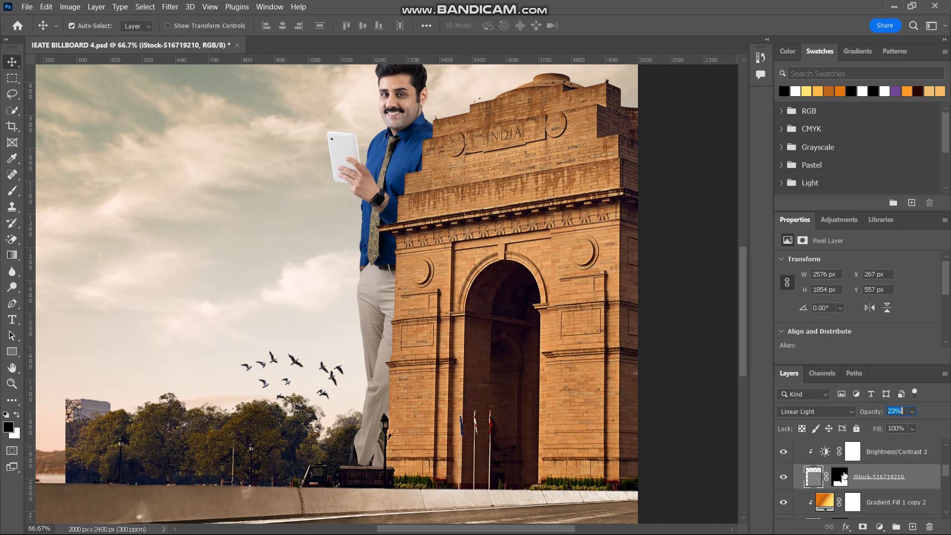
Add a Hue/Saturation adjustment clipped to iStock-516719210 copy, sample the trees' yellows and set their saturation to +14
click(876, 504)
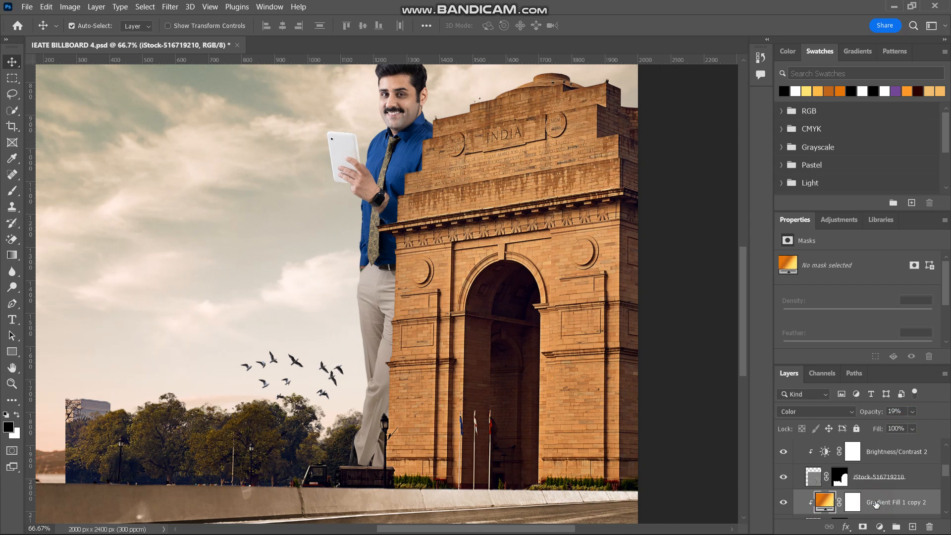
scroll(876, 503, down, 2)
click(875, 469)
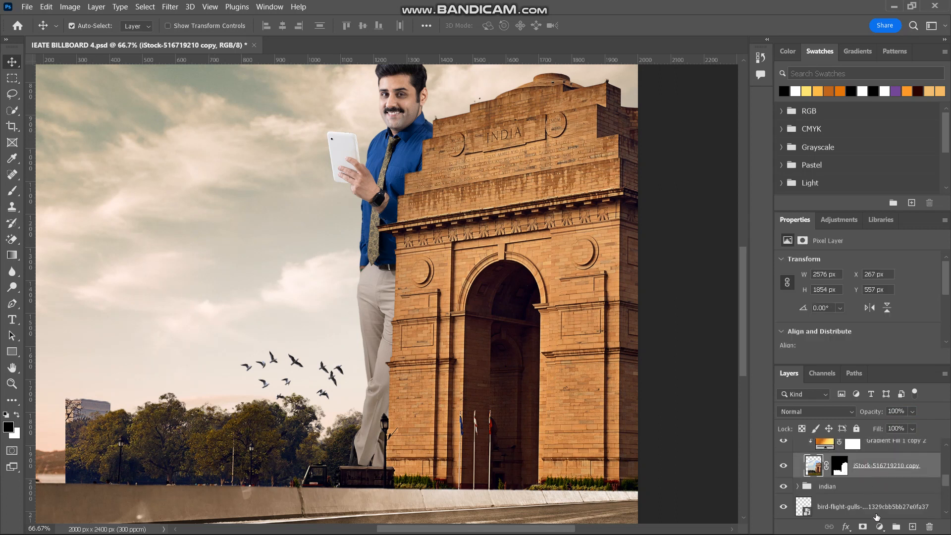
click(880, 526)
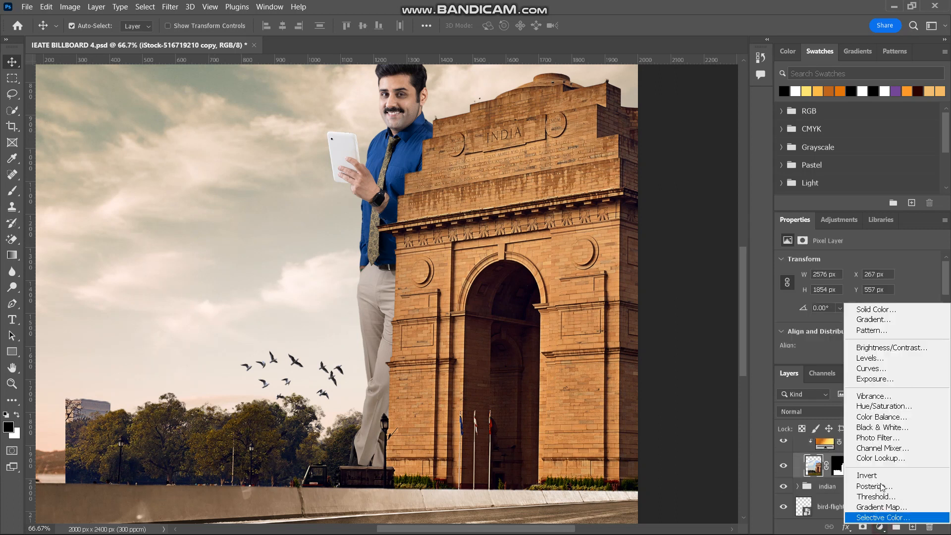
click(885, 406)
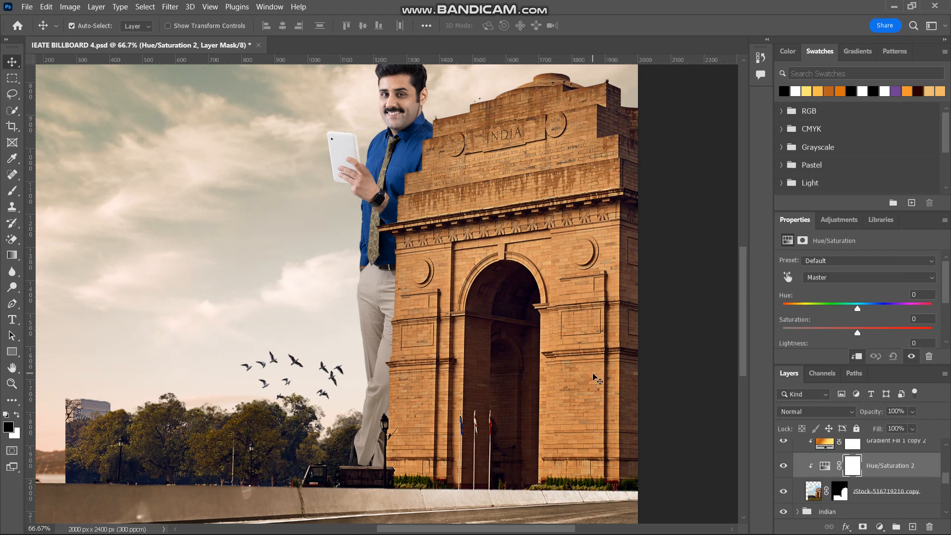
click(787, 276)
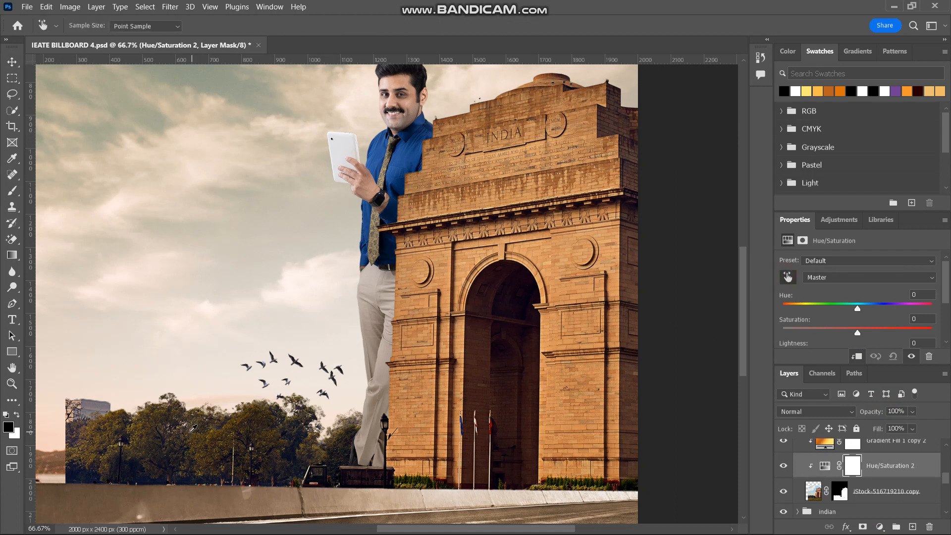
click(210, 431)
mouse_move(861, 333)
mouse_down()
mouse_move(824, 339)
mouse_move(866, 332)
mouse_up()
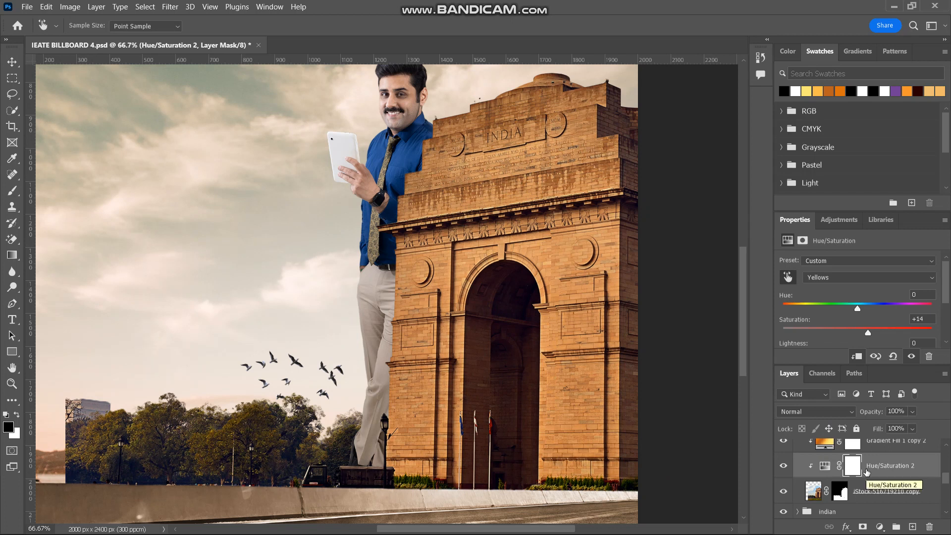
key(ctrl+0)
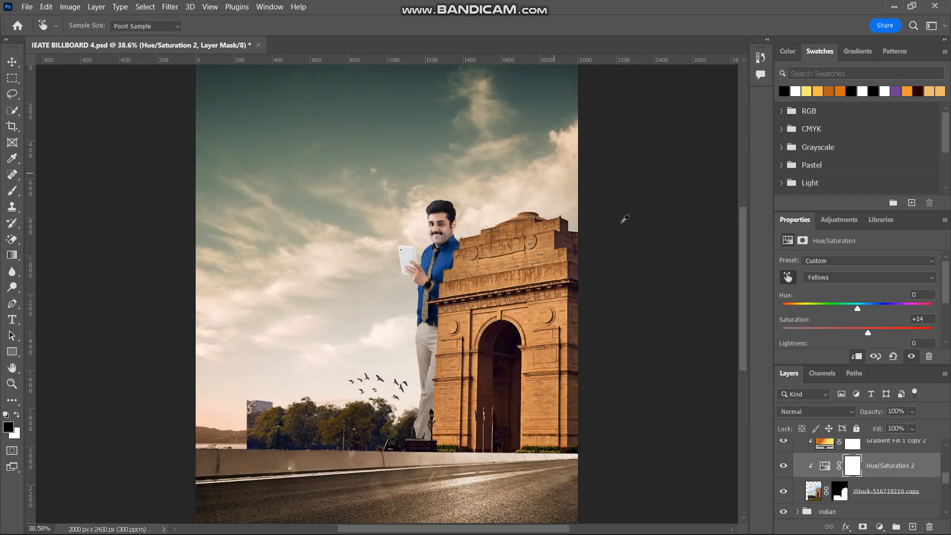
click(12, 62)
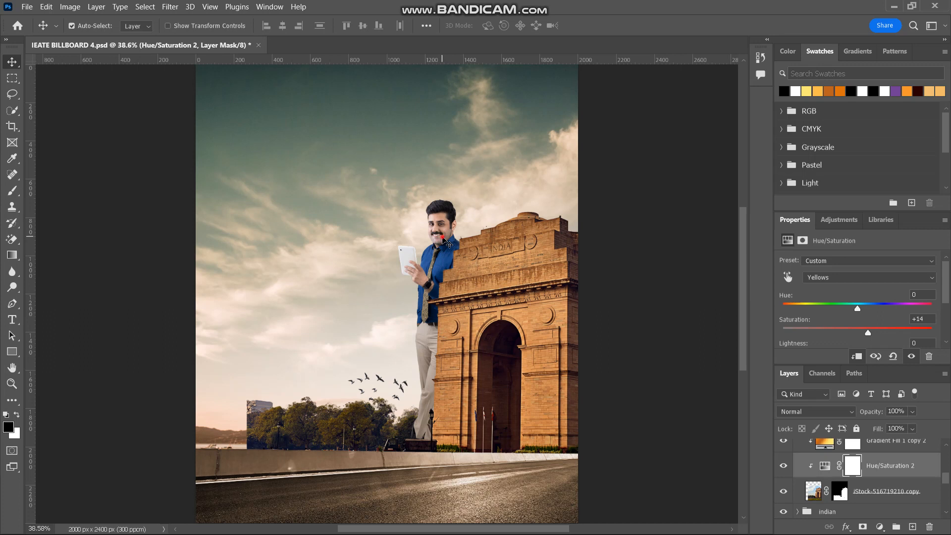
click(448, 243)
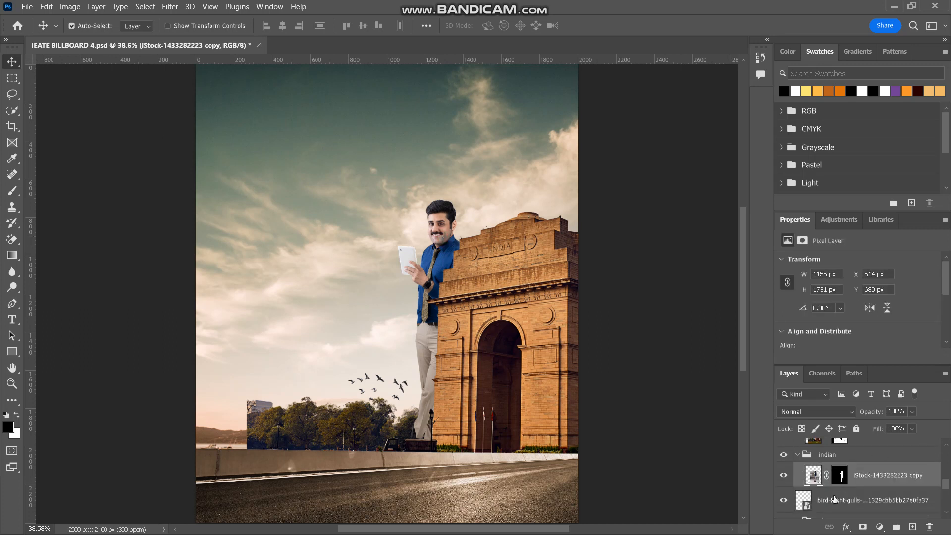
scroll(835, 499, down, 2)
click(823, 515)
drag(823, 514, 820, 483)
alt+click(827, 501)
scroll(827, 502, down, 2)
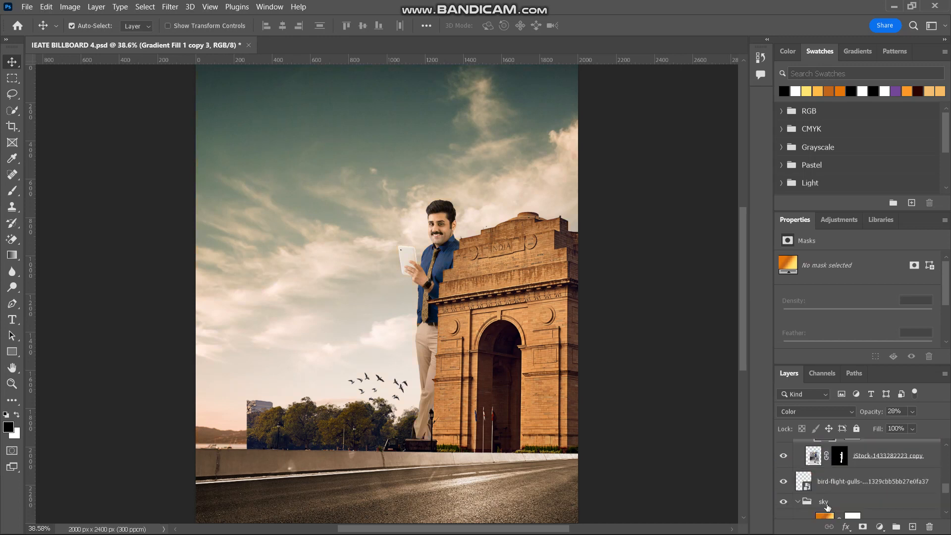
Collapse the sky and india layer groups
click(797, 504)
scroll(828, 491, up, 2)
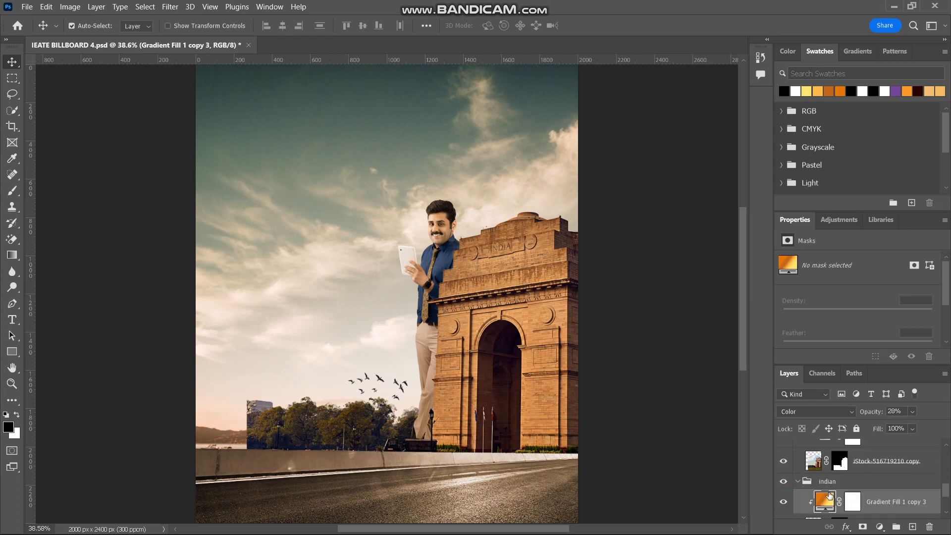
scroll(823, 481, up, 3)
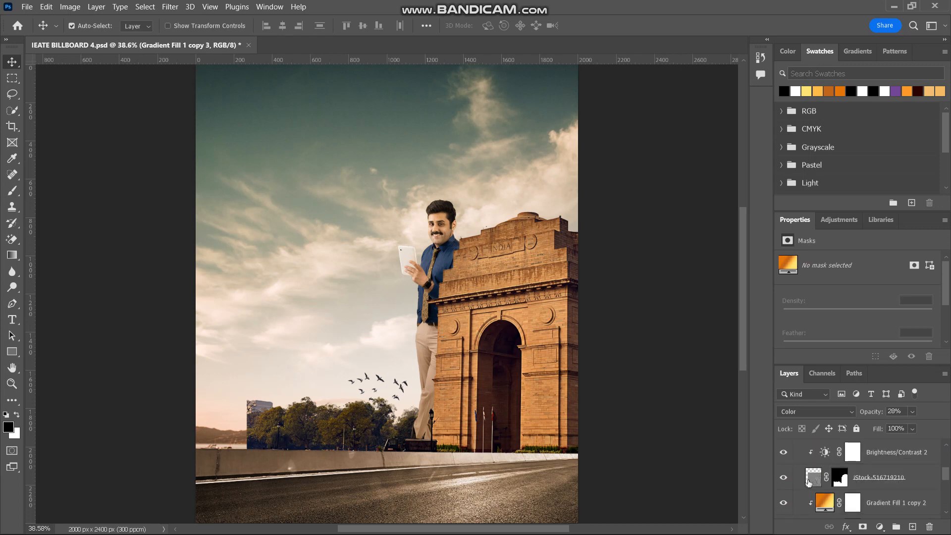
click(797, 494)
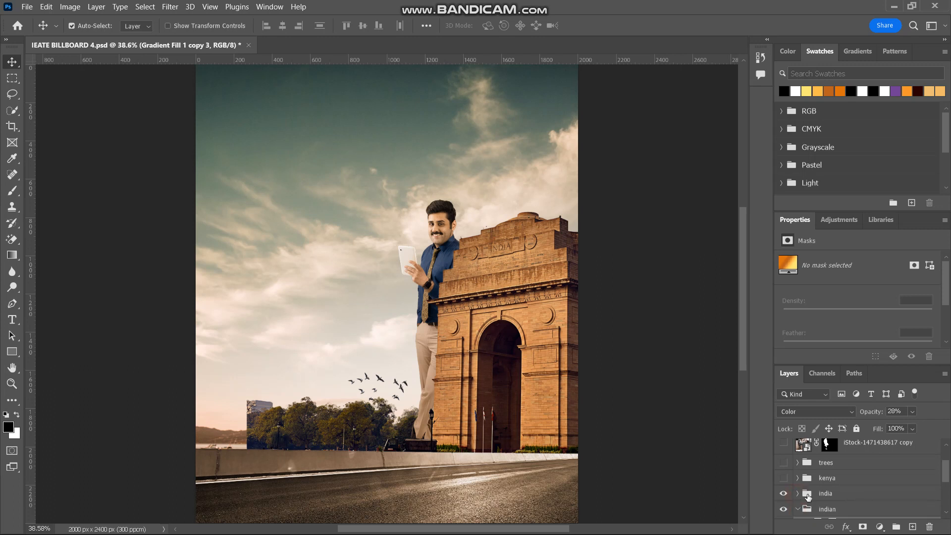
Set the opacity of the man's clipped Gradient Fill 1 copy 3 layer to 36%
scroll(822, 485, down, 2)
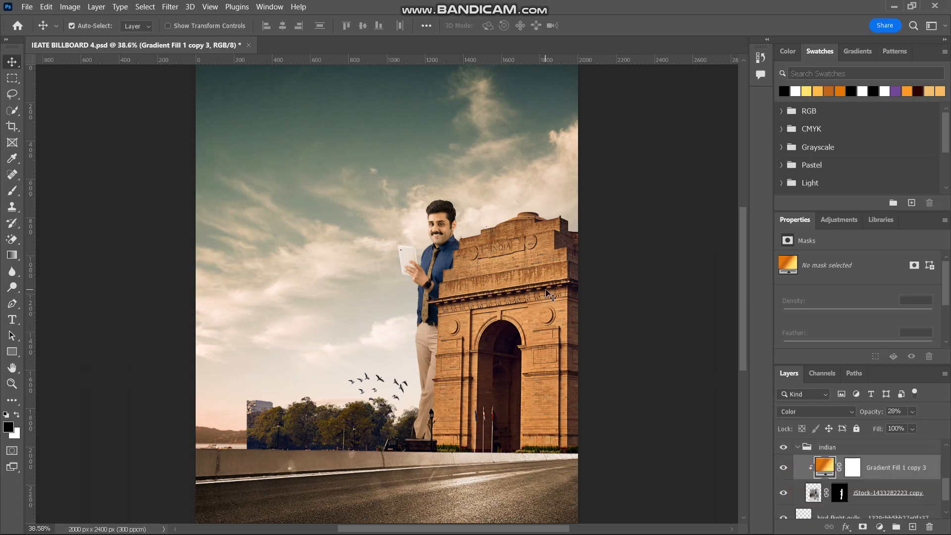
scroll(550, 294, up, 4)
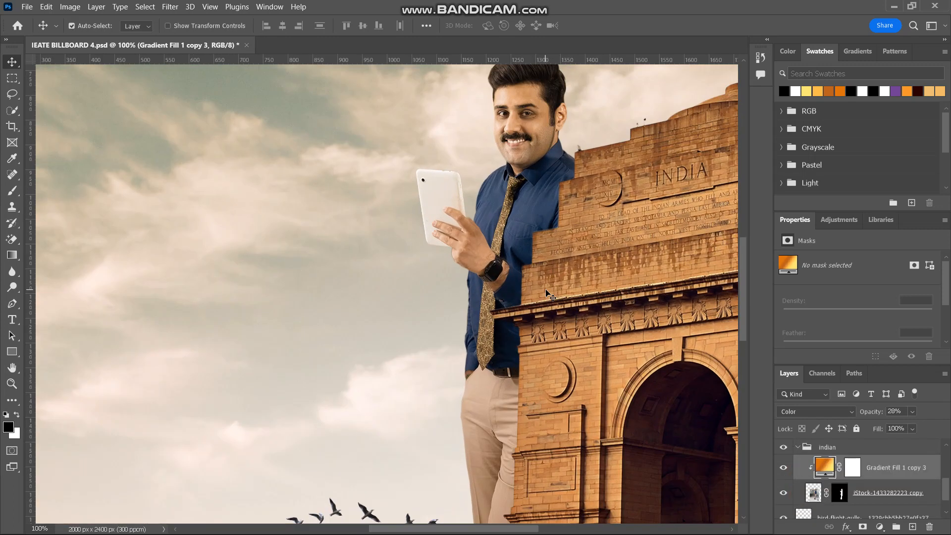
scroll(546, 290, up, 2)
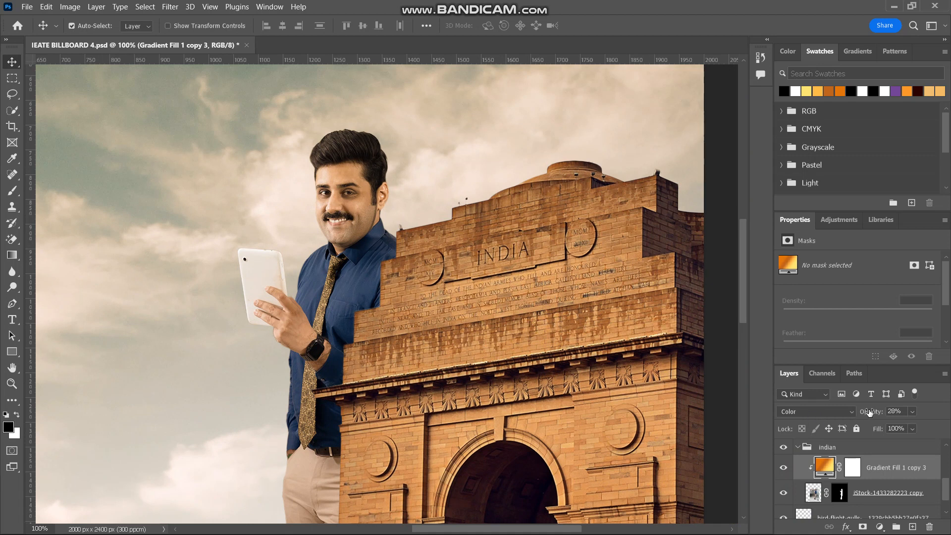
drag(869, 412, 949, 391)
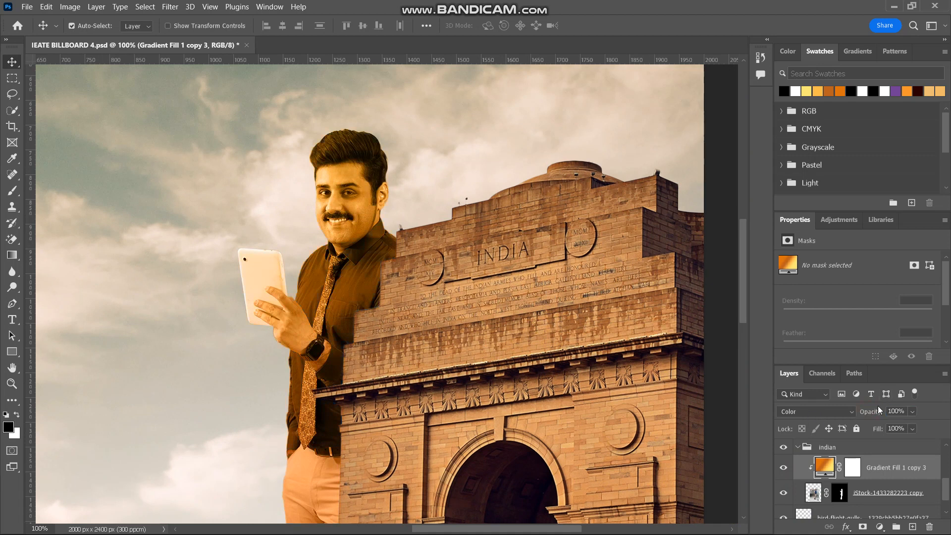
drag(878, 411, 813, 419)
drag(872, 416, 889, 411)
key(ctrl+minus)
key(ctrl+minus)
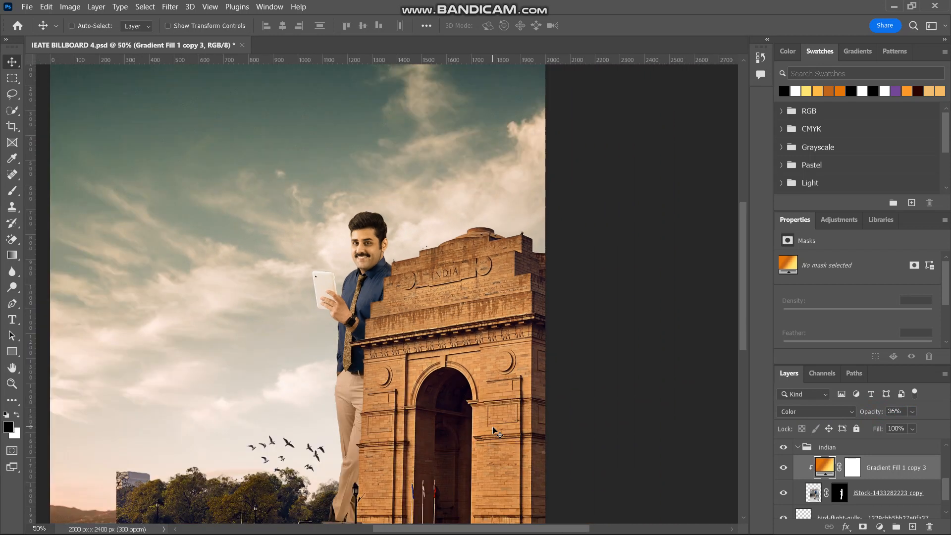
key(ctrl+minus)
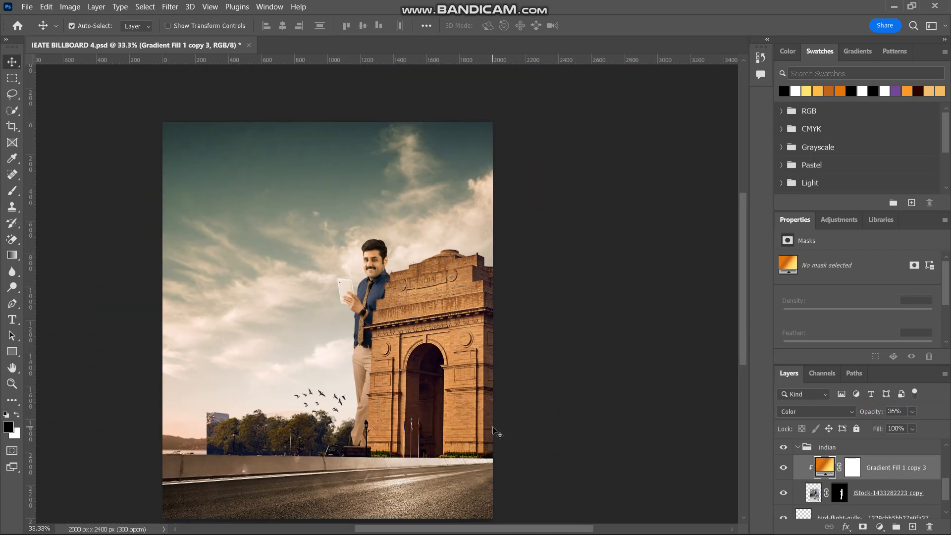
key(ctrl+plus)
key(ctrl+plus)
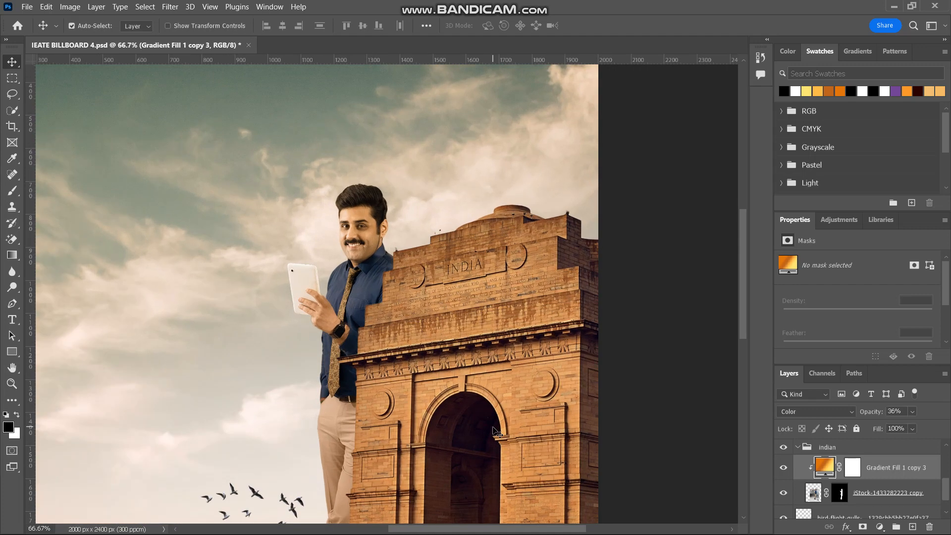
key(ctrl+0)
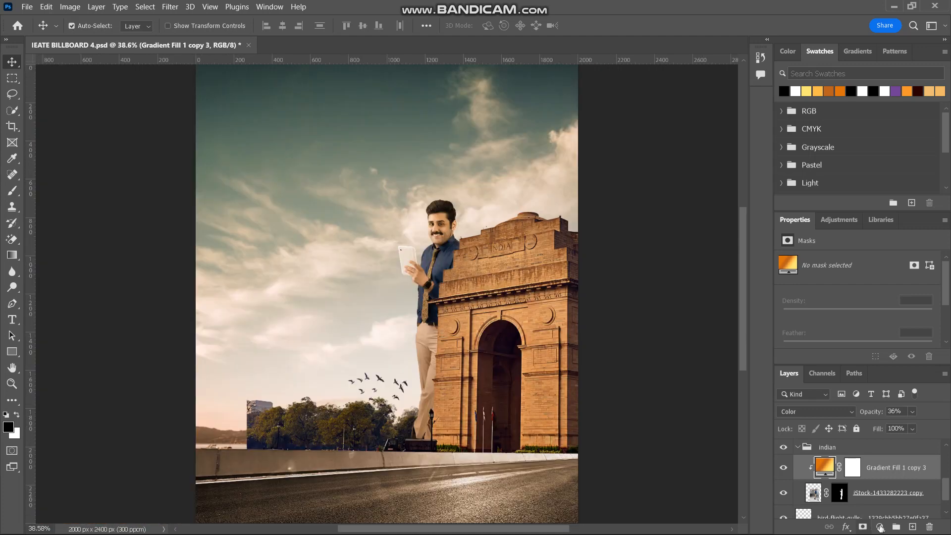
click(897, 502)
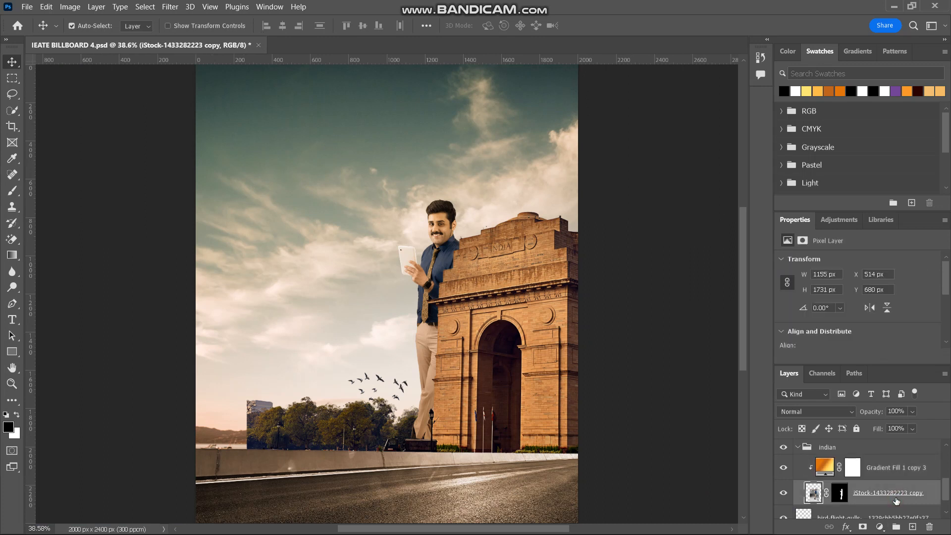
key(ctrl+j)
drag(861, 517, 848, 465)
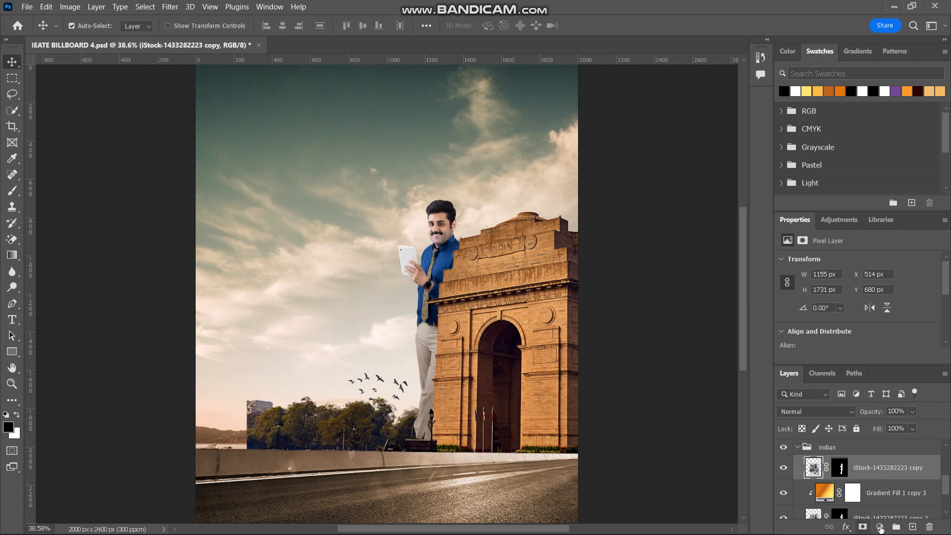
Add a Brightness/Contrast adjustment clipped to the upper man layer with contrast set to -50
click(880, 528)
click(881, 350)
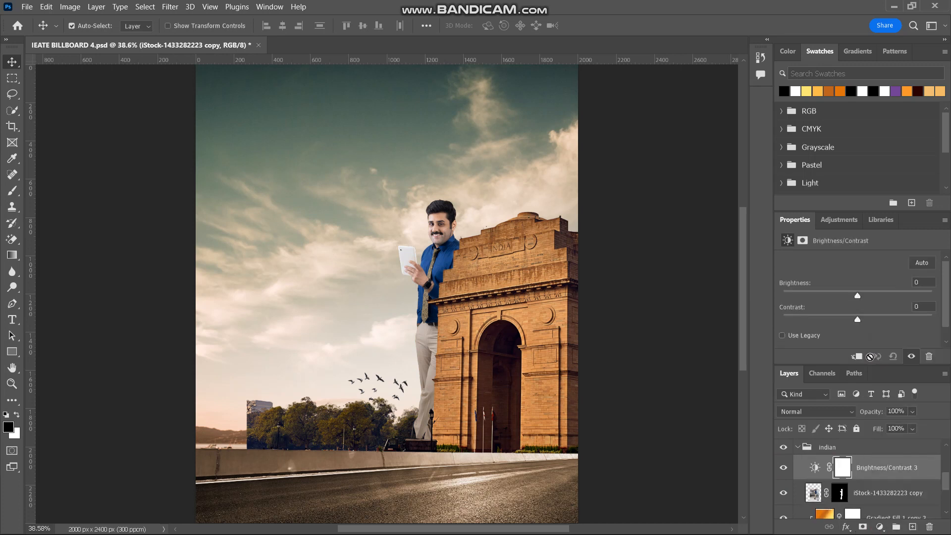
click(857, 356)
drag(858, 319, 795, 319)
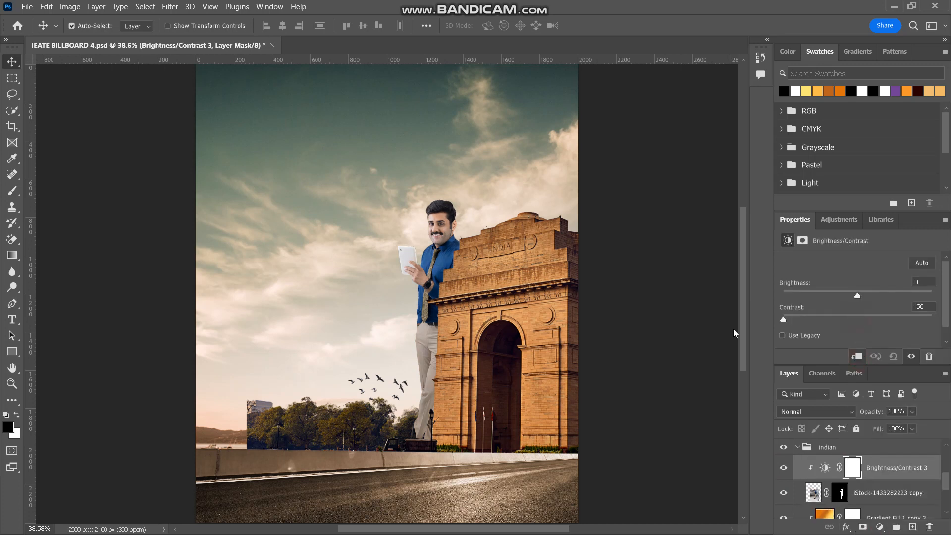
click(812, 486)
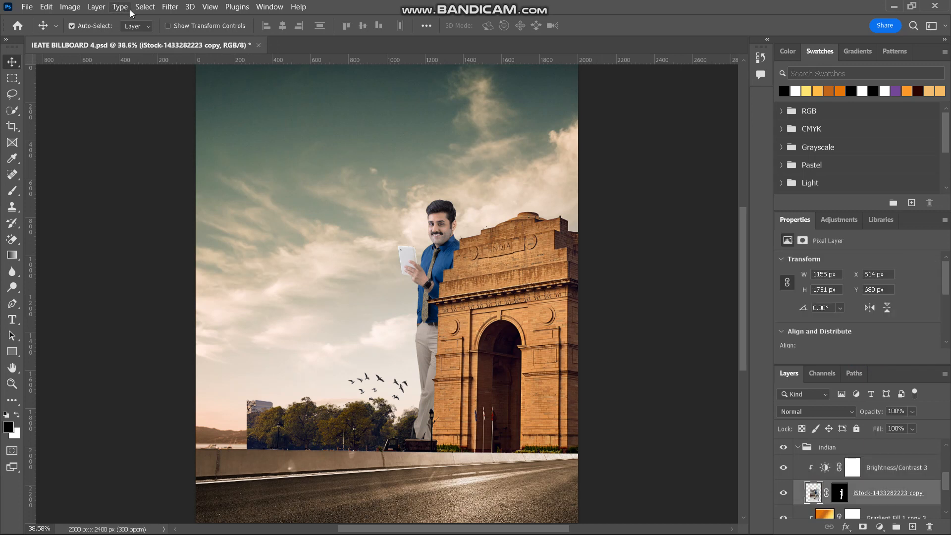
click(170, 7)
mouse_move(227, 258)
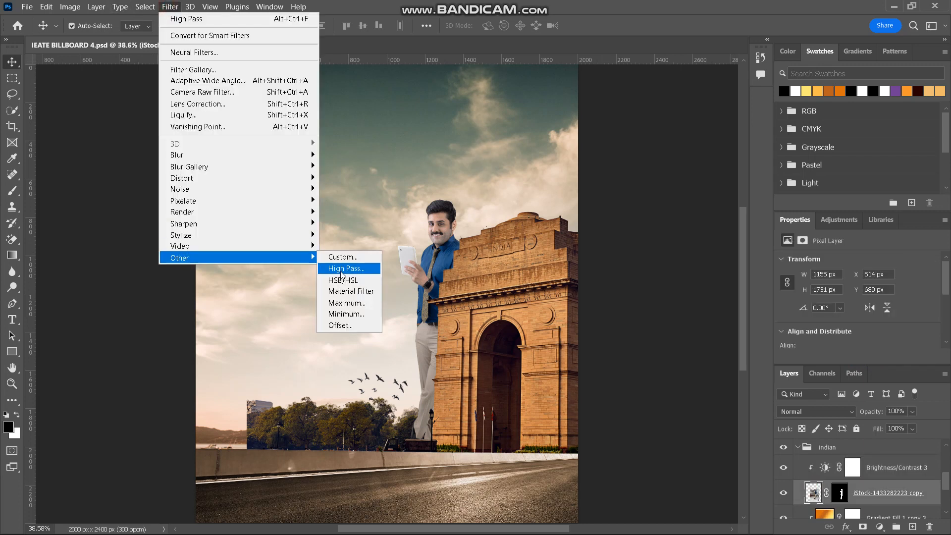
click(341, 272)
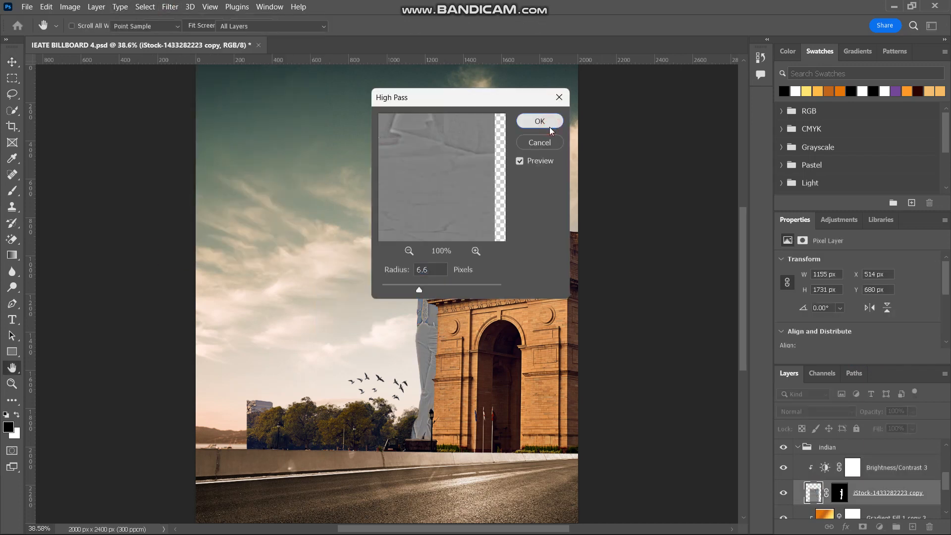
click(539, 121)
Set the High Pass man layer's blend mode to Linear Light and its opacity to 11%
click(852, 411)
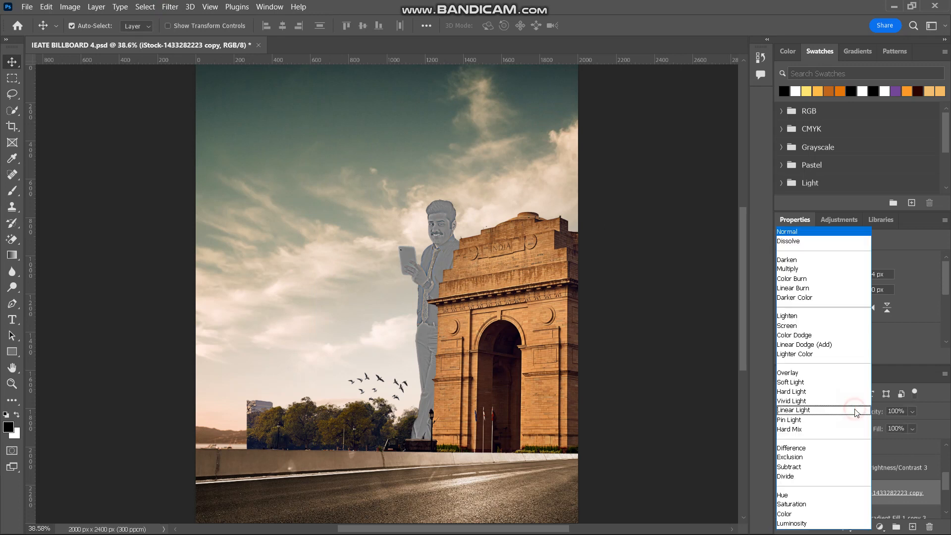
click(802, 411)
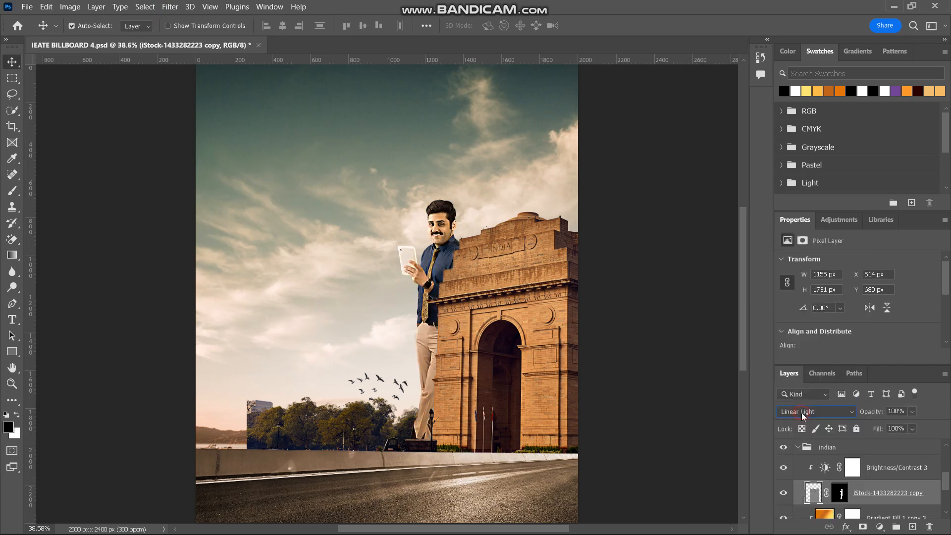
drag(872, 412, 828, 412)
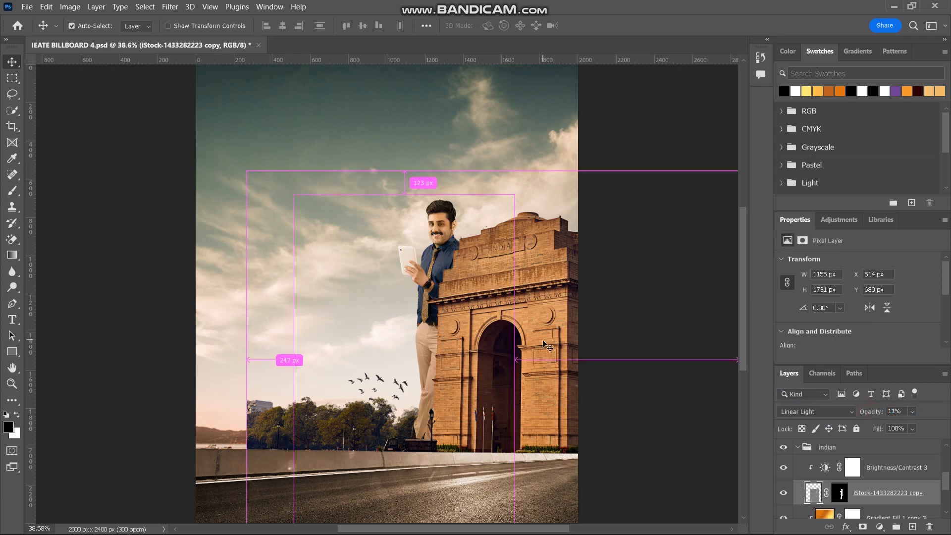
Raise the High Pass man layer's opacity to 30%, judging the sharpening on his face
key(ctrl+plus)
key(ctrl+plus)
key(ctrl+plus)
scroll(543, 340, up, 5)
scroll(543, 340, right, 4)
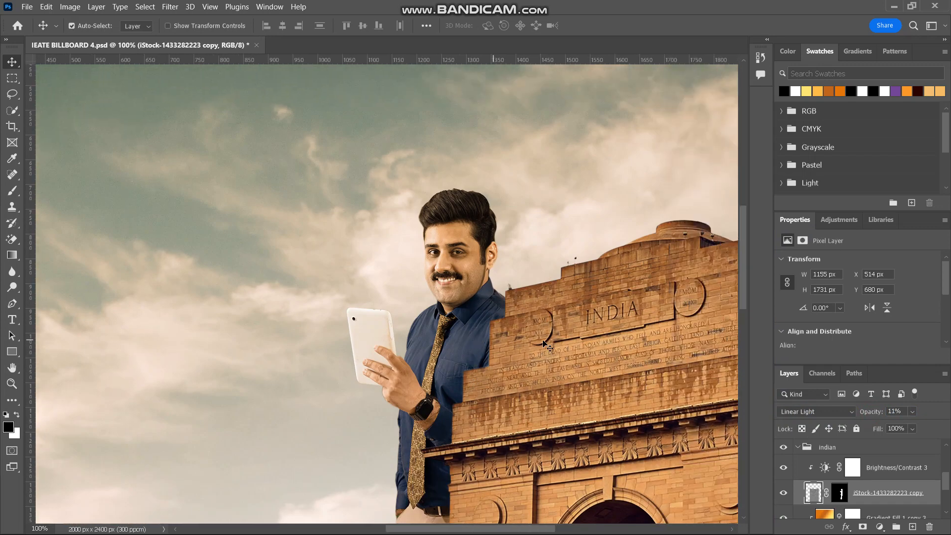
key(ctrl+plus)
key(ctrl+plus)
scroll(543, 341, right, 2)
scroll(543, 340, up, 1)
scroll(545, 345, up, 1)
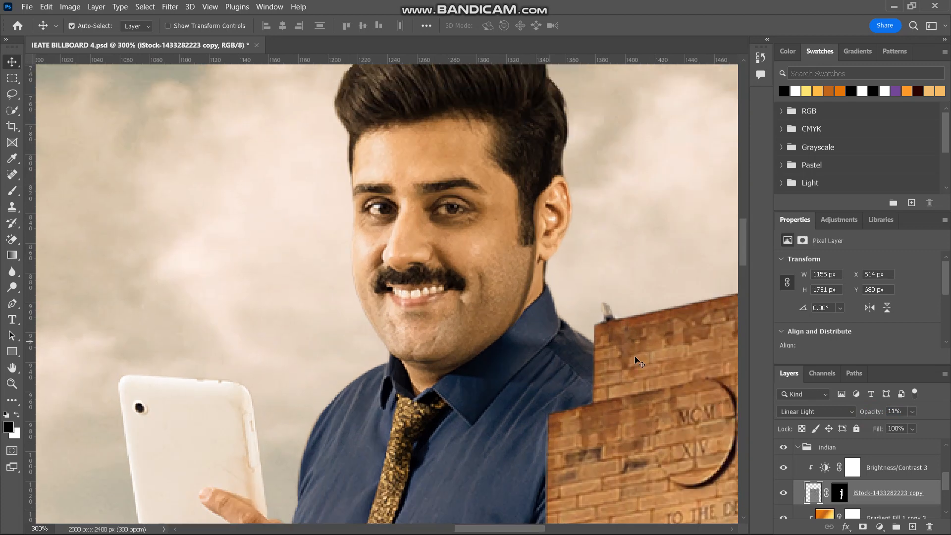
drag(870, 412, 880, 412)
key(ctrl+minus)
key(ctrl+minus)
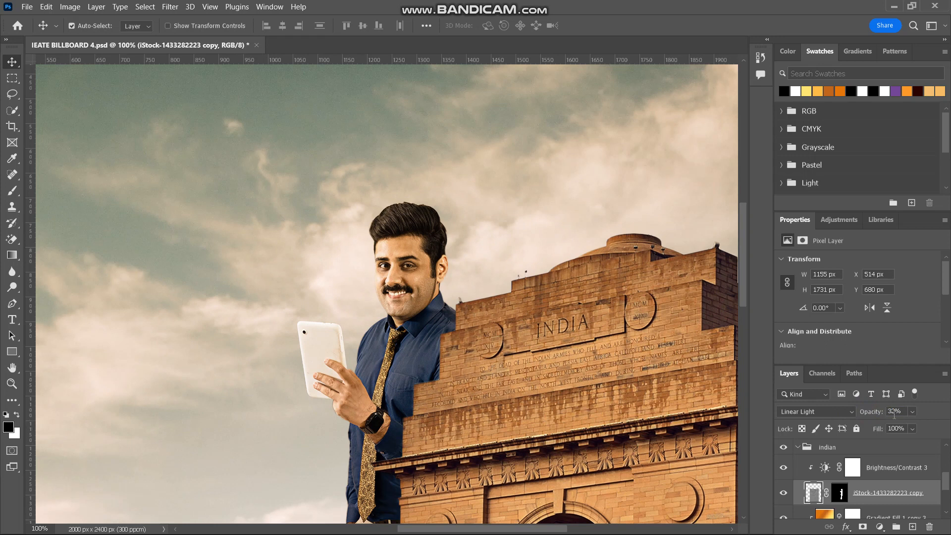
mouse_move(879, 414)
mouse_down()
mouse_move(861, 414)
mouse_move(881, 411)
mouse_up()
drag(875, 412, 877, 413)
key(ctrl+minus)
key(ctrl+minus)
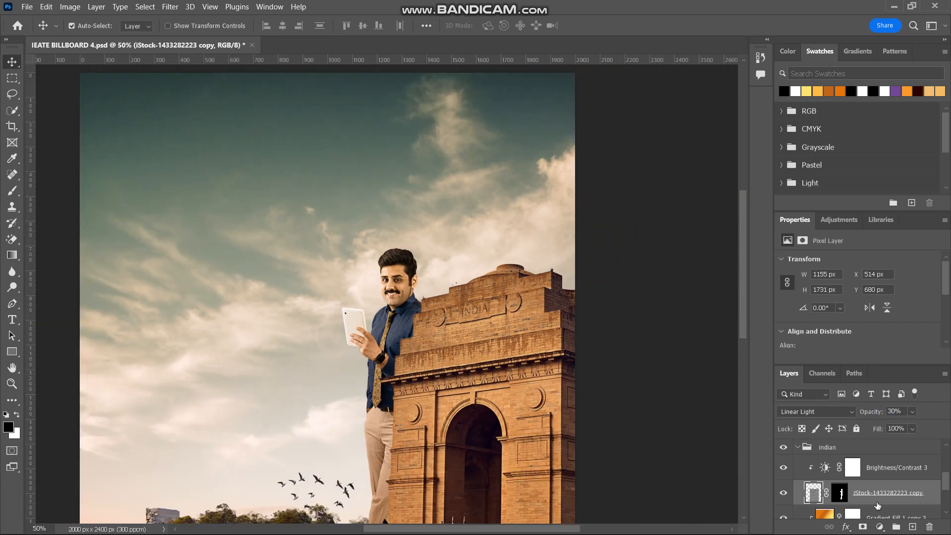
scroll(877, 506, down, 2)
scroll(858, 496, down, 2)
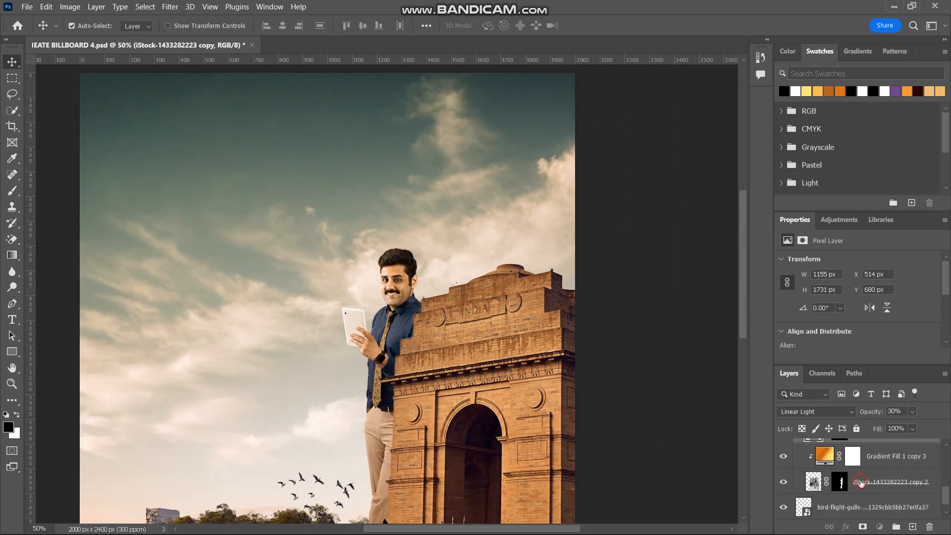
click(861, 483)
click(881, 526)
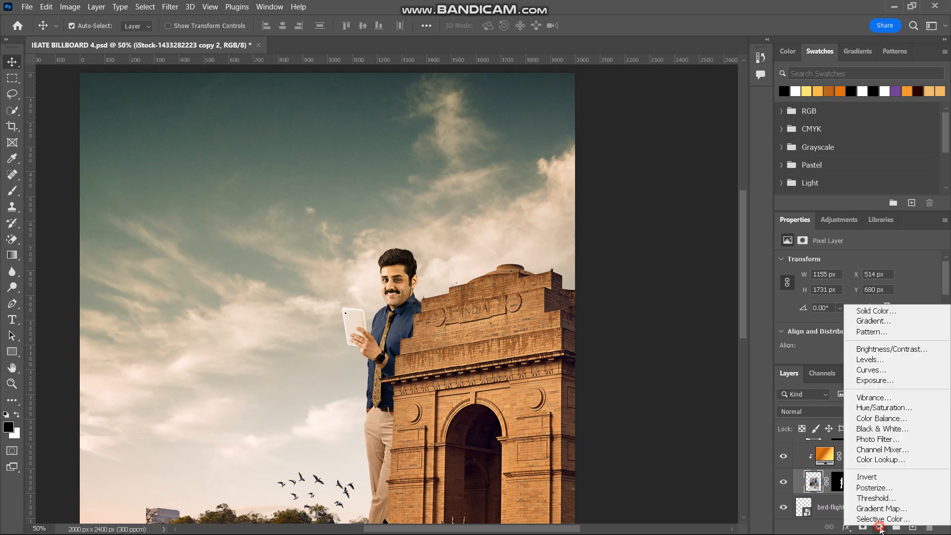
click(872, 370)
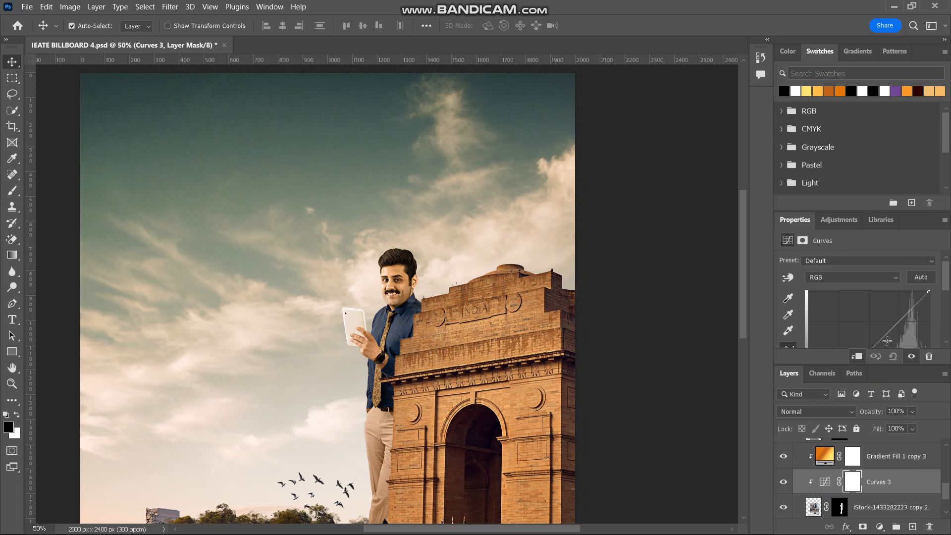
Shape the man's Curves adjustment into a gentle S by lowering a shadow point and slightly raising a highlight point
scroll(887, 341, down, 3)
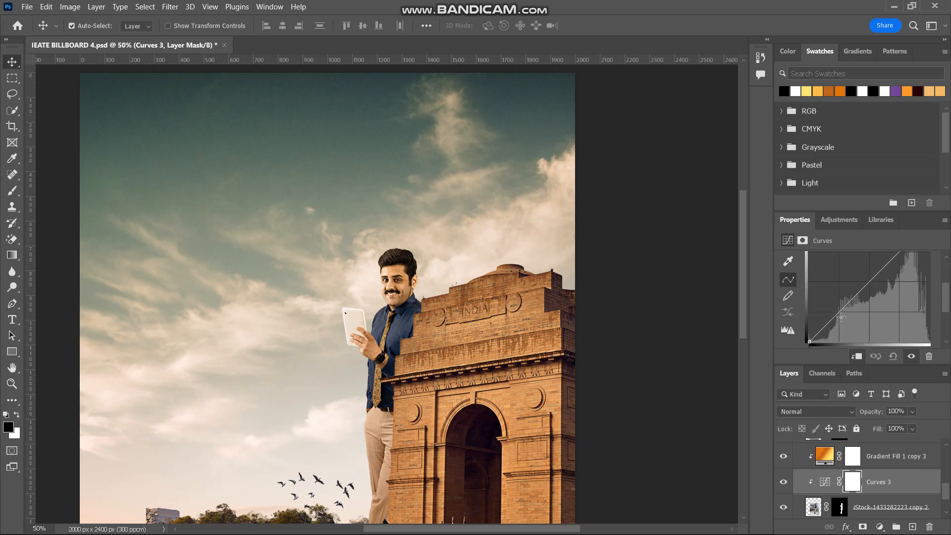
click(839, 315)
mouse_move(839, 314)
mouse_down()
mouse_move(846, 329)
mouse_move(841, 323)
mouse_up()
scroll(842, 323, up, 1)
click(910, 268)
drag(911, 267, 906, 266)
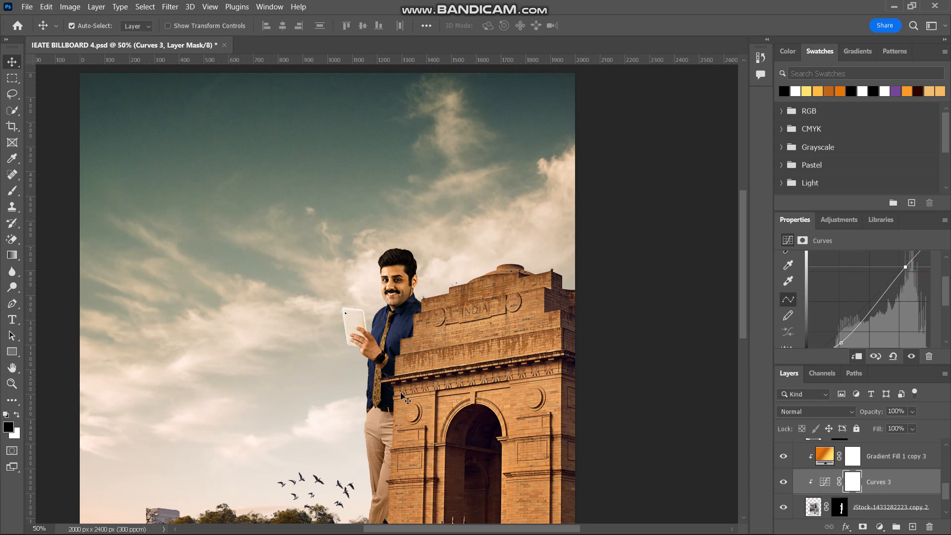
scroll(402, 396, down, 5)
scroll(402, 396, up, 2)
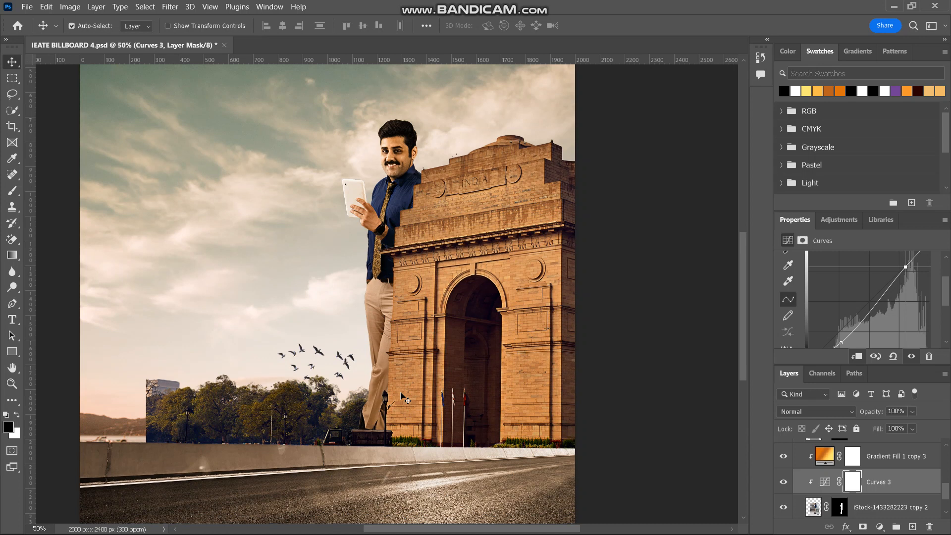
Add a second Curves adjustment clipped to the man, bend its curve strongly upward to brighten him, and invert its mask to black
scroll(403, 397, up, 5)
scroll(402, 397, down, 3)
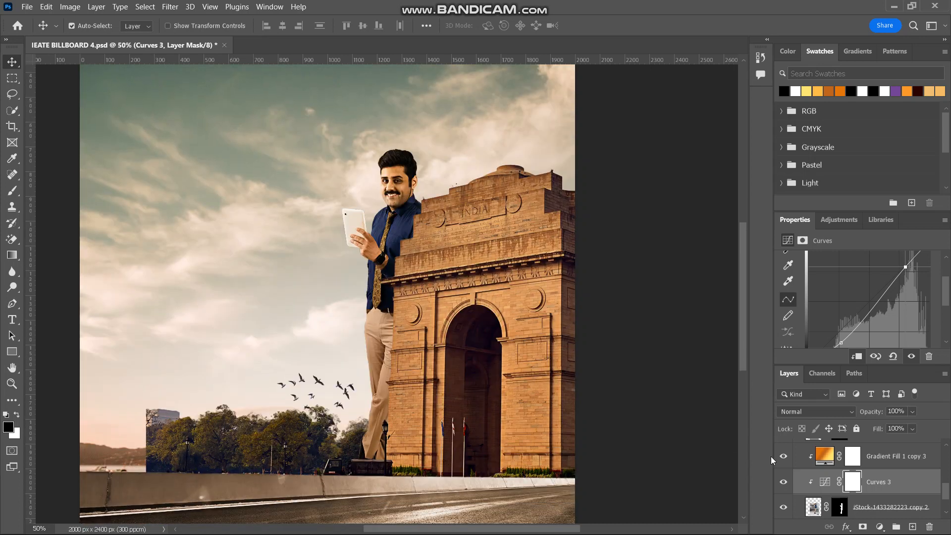
click(881, 528)
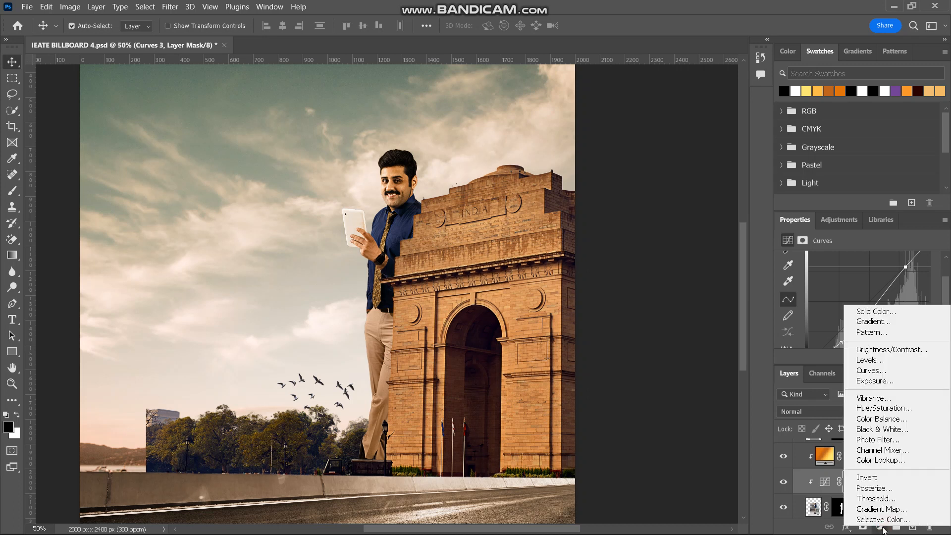
click(881, 372)
click(854, 316)
drag(854, 316, 835, 301)
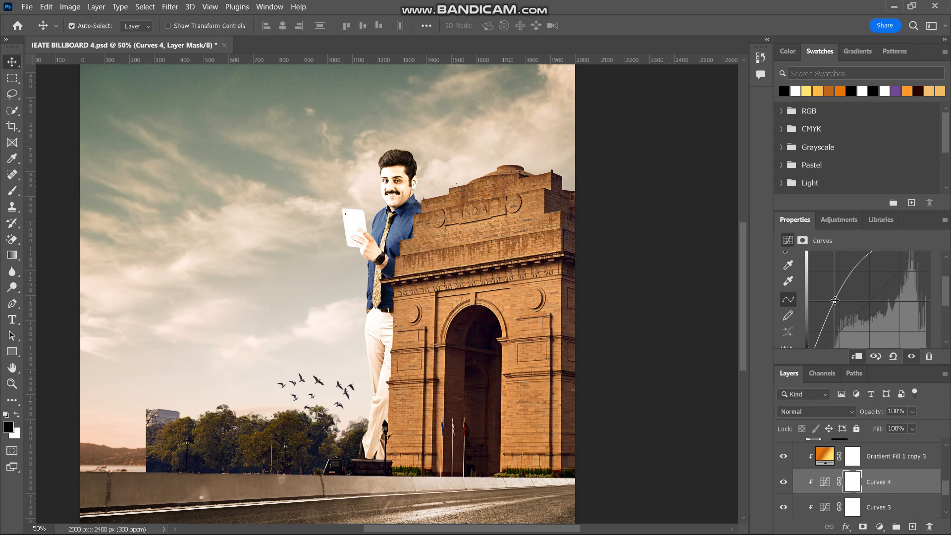
key(ctrl+i)
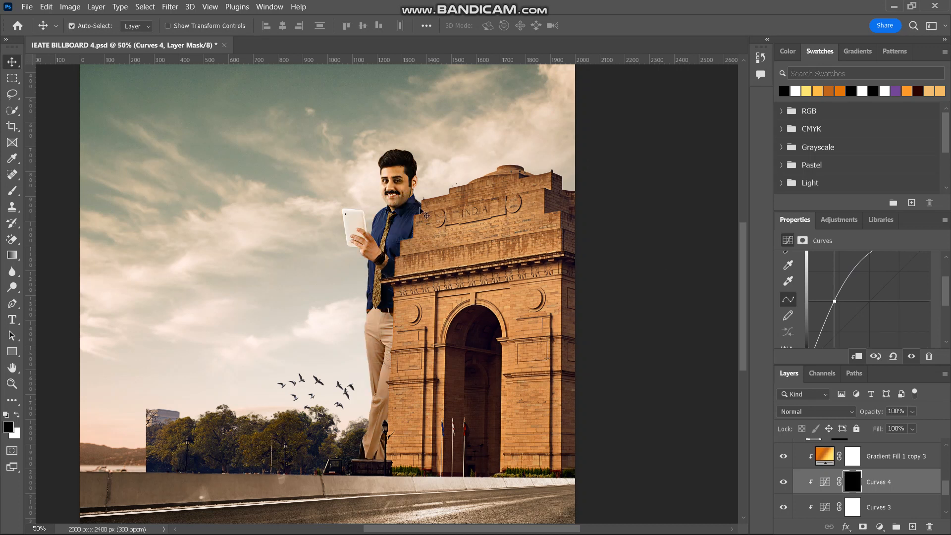
Switch to the Brush tool with white as foreground colour and shrink the brush to 25 px for work on the man's trousers
click(12, 206)
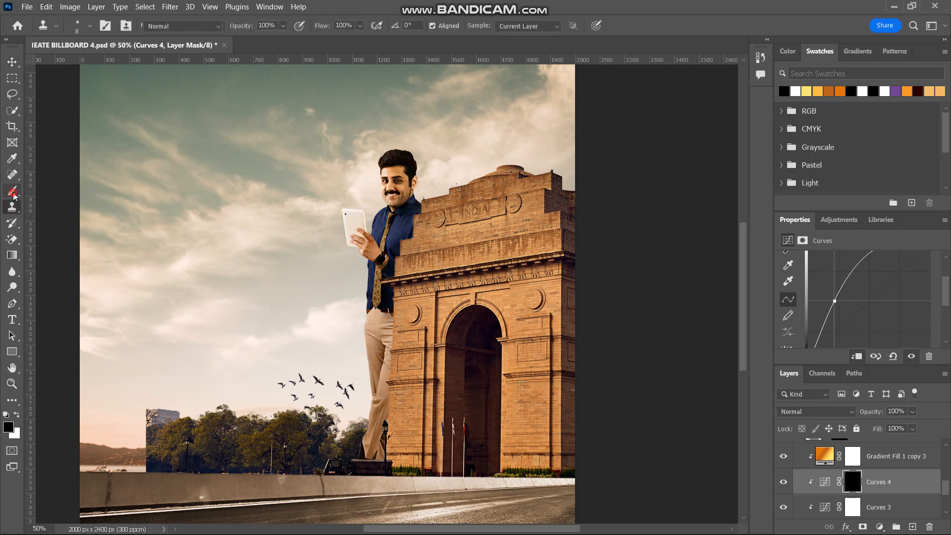
click(12, 192)
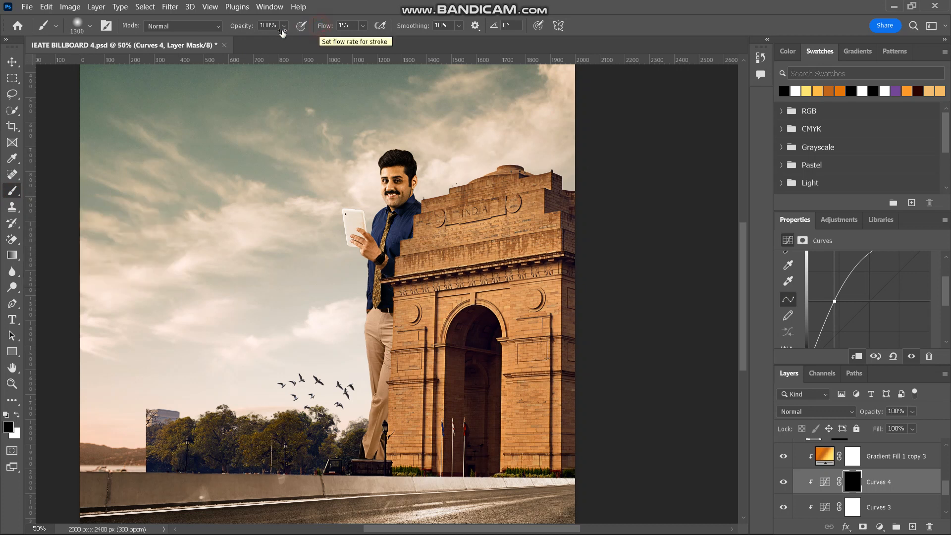
key(x)
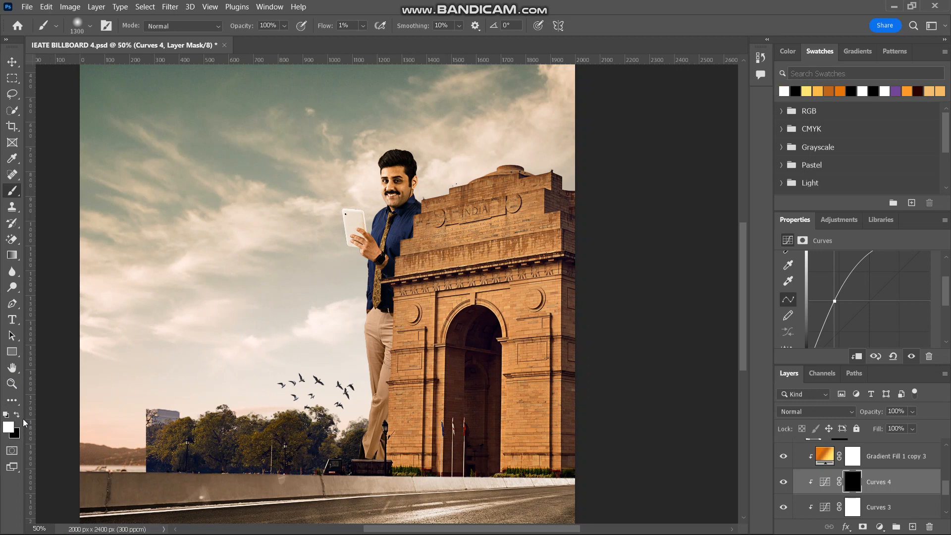
key(bracketleft)
key(bracketleft)
key(bracketleft)
key(bracketleft)
key(bracketleft)
key(bracketleft)
key(bracketleft)
key(bracketleft)
key(bracketleft)
key(bracketleft)
key(bracketleft)
key(bracketleft)
key(bracketleft)
key(bracketleft)
key(bracketleft)
key(bracketleft)
key(bracketleft)
key(bracketleft)
key(bracketleft)
key(ctrl+plus)
key(ctrl+plus)
key(ctrl+plus)
key(ctrl+plus)
key(ctrl+plus)
key(ctrl+plus)
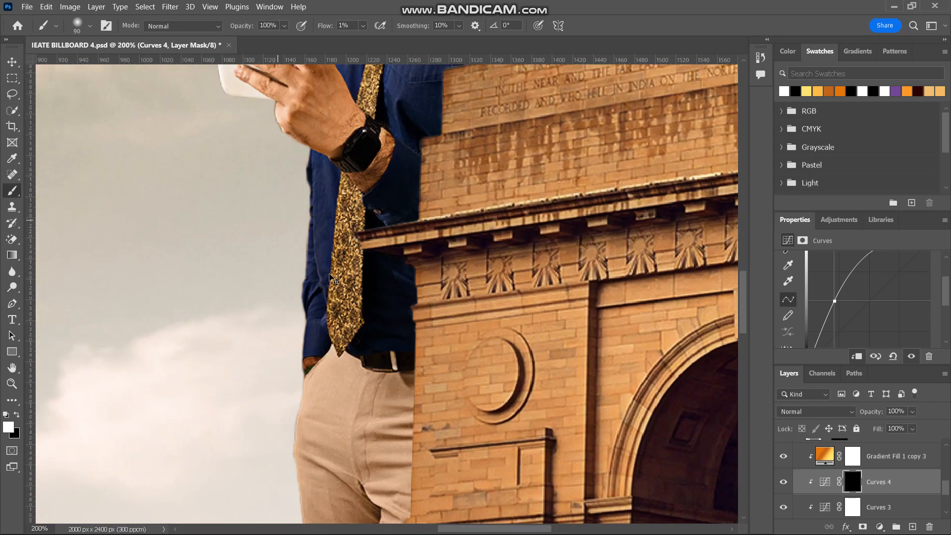
scroll(330, 274, down, 4)
key(bracketleft)
key(bracketleft)
key(bracketleft)
key(bracketleft)
key(bracketleft)
key(bracketleft)
key(bracketleft)
key(bracketleft)
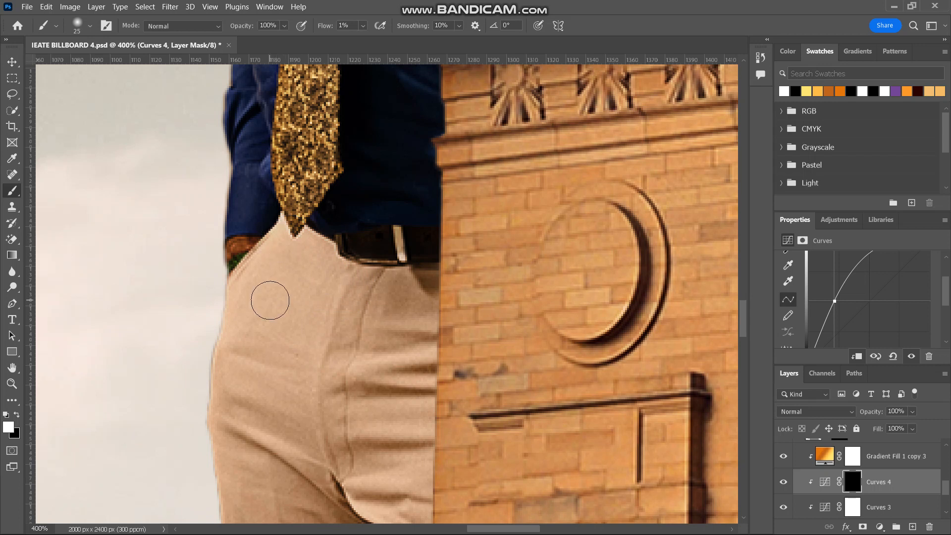
Paint soft highlights on the Curves 4 mask over the hip and thigh of the man's trousers
scroll(267, 297, down, 3)
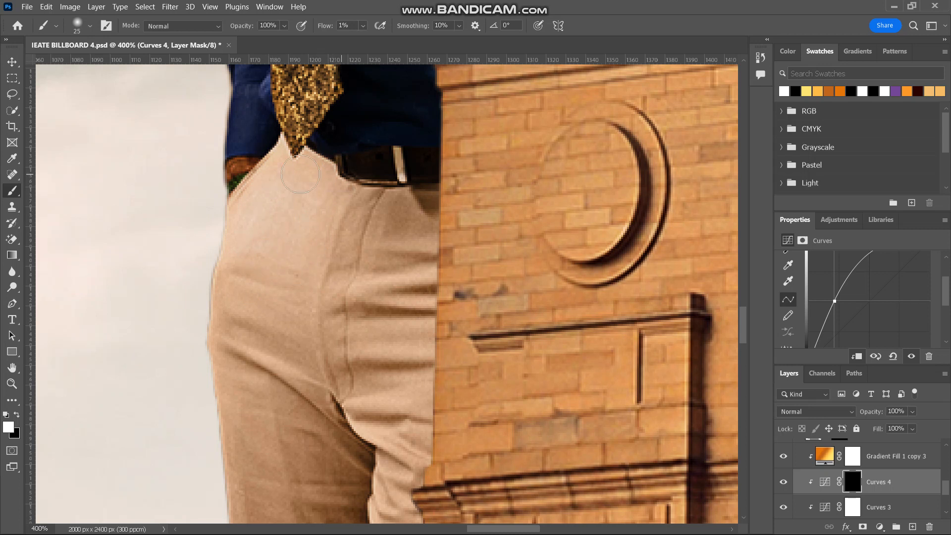
scroll(333, 205, down, 5)
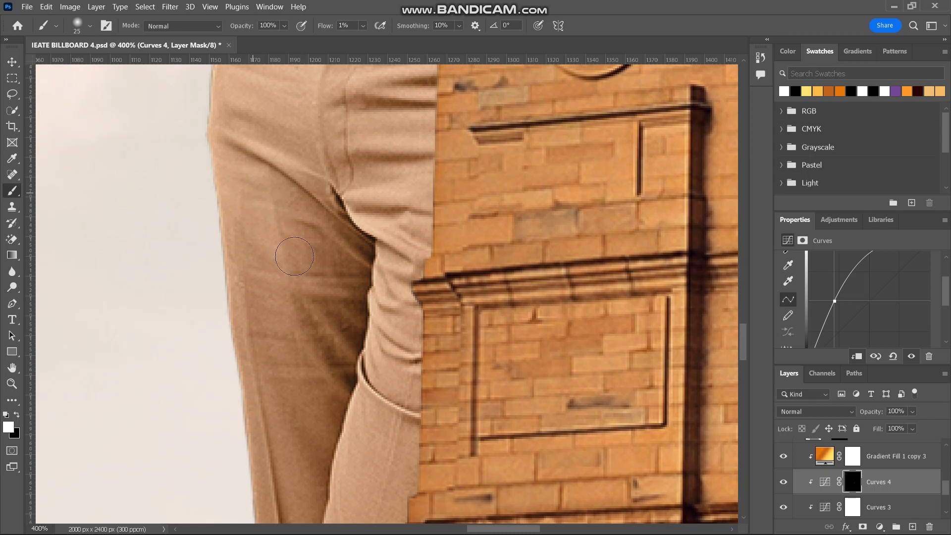
scroll(311, 296, down, 1)
scroll(310, 295, down, 1)
Reduce the brush to 10 px and paint finer highlights down the folds and creases of the lower trouser legs
key(bracketleft)
key(bracketleft)
key(bracketleft)
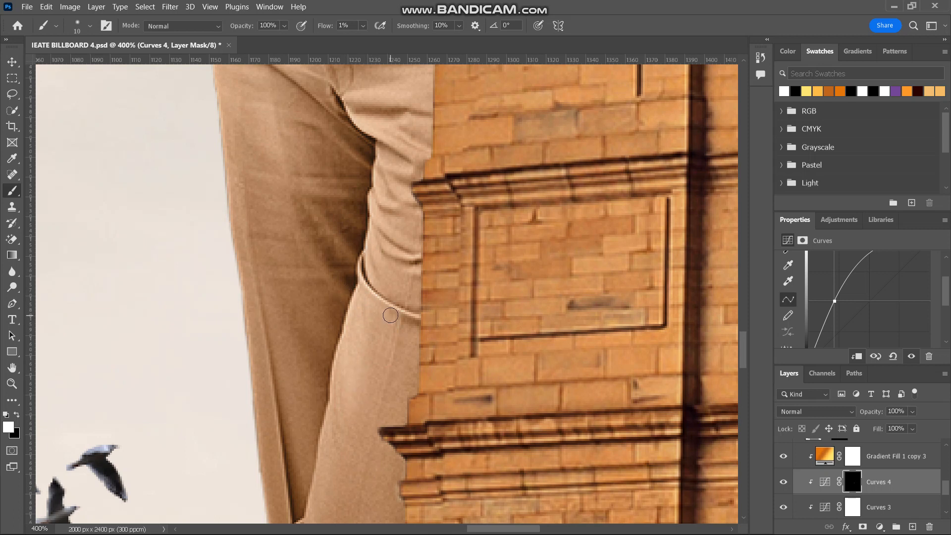
scroll(381, 321, down, 6)
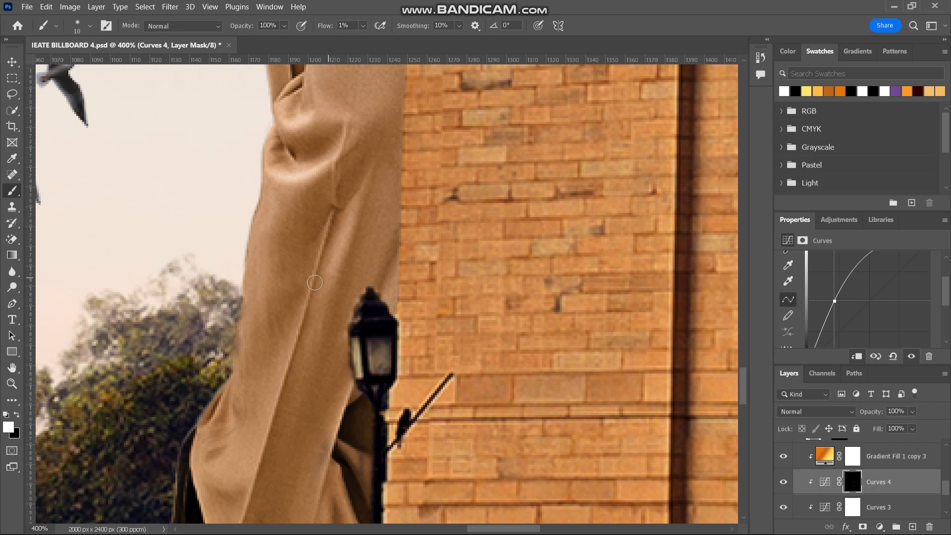
scroll(272, 416, down, 3)
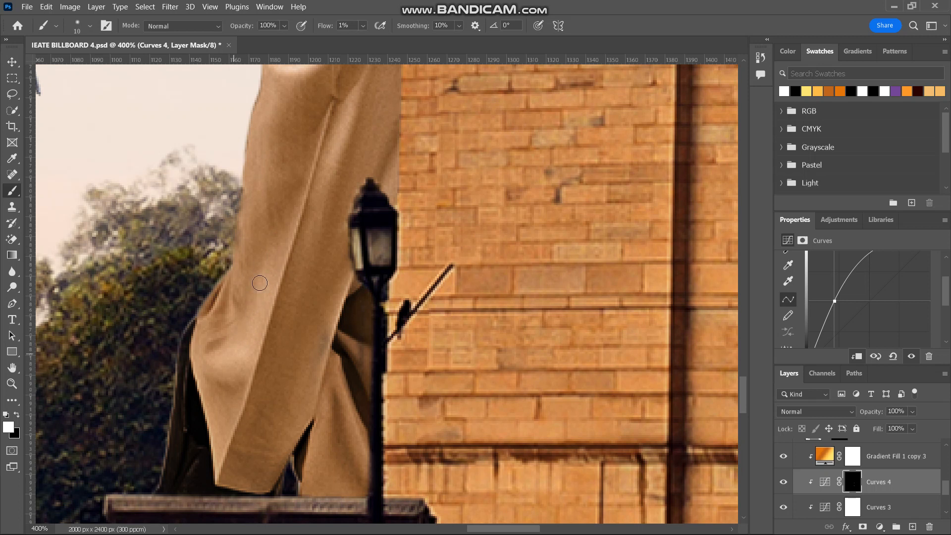
scroll(318, 153, down, 5)
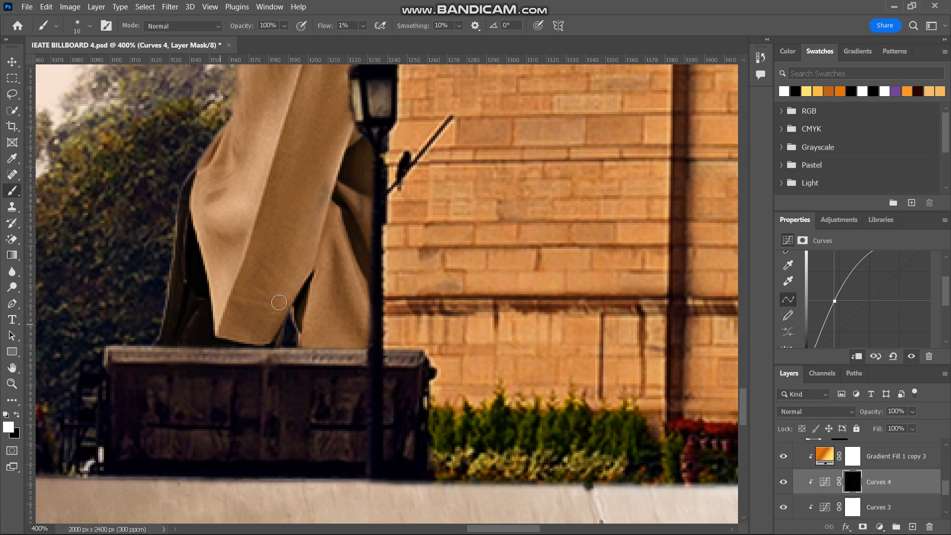
Touch up the highlights from the trouser hems back up to the thigh, and check the effect by toggling Curves 4
scroll(364, 321, up, 15)
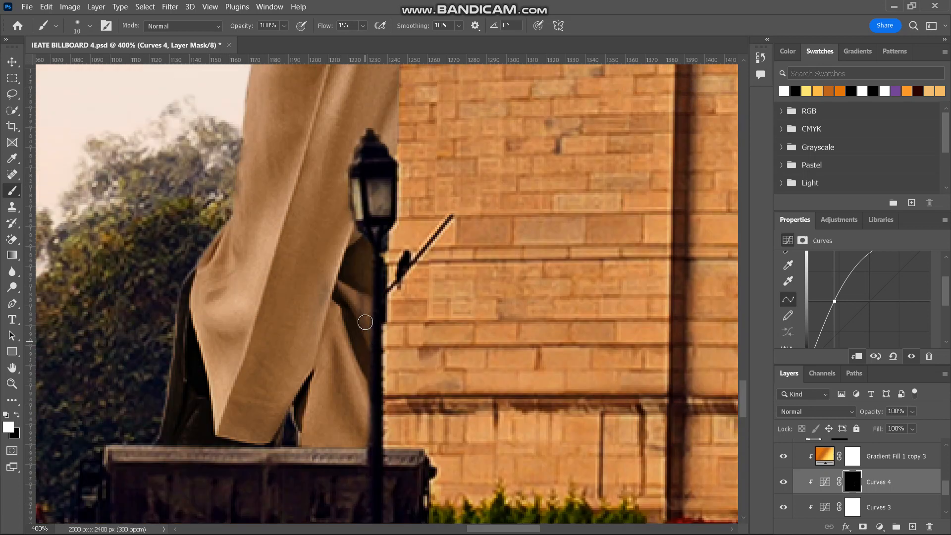
scroll(365, 322, up, 4)
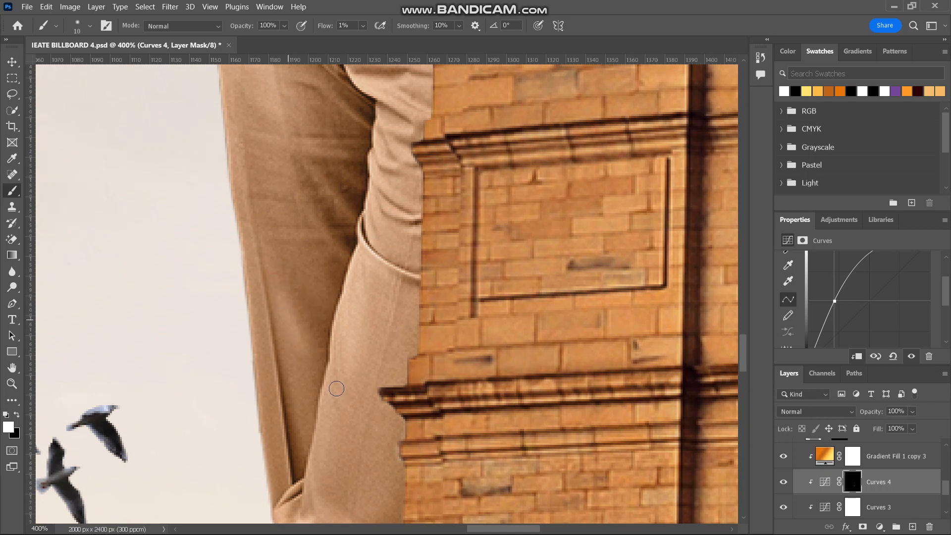
scroll(330, 470, up, 5)
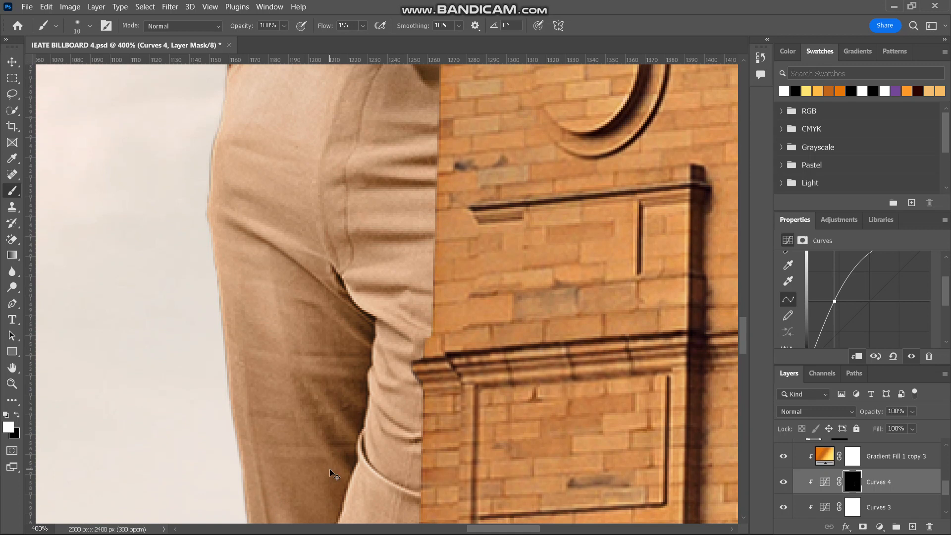
scroll(330, 470, down, 3)
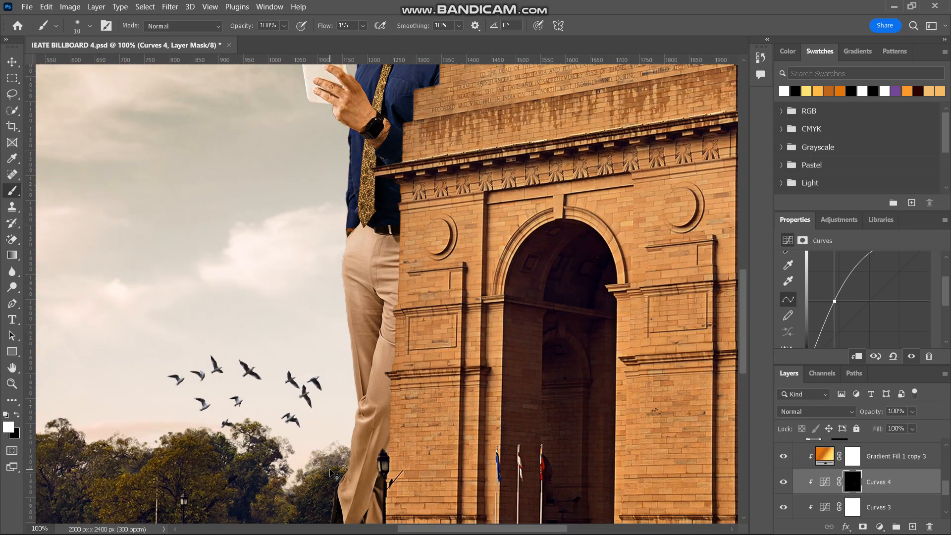
click(785, 482)
scroll(435, 379, up, 1)
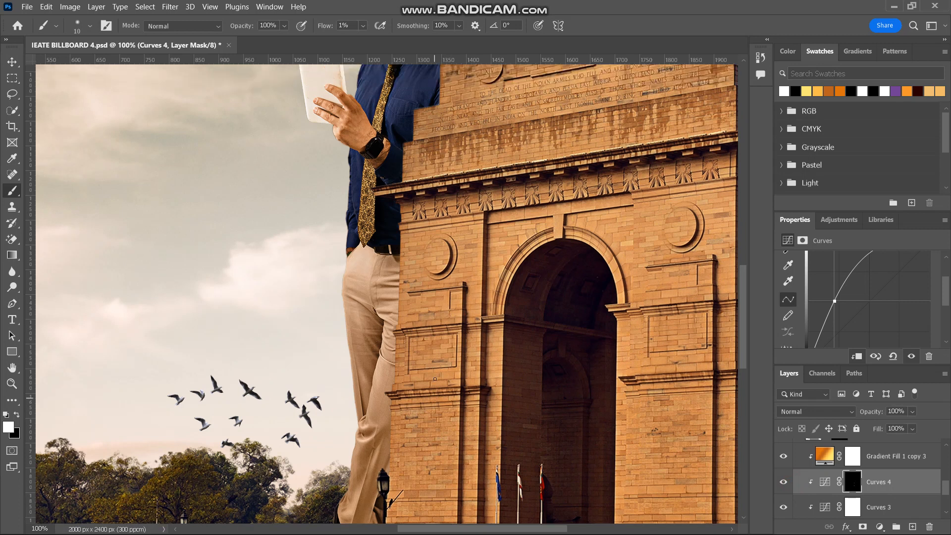
Paint highlights with the 10 px brush along the forehead and the sky-facing cheek of the man's face
scroll(435, 379, up, 3)
scroll(435, 379, up, 3)
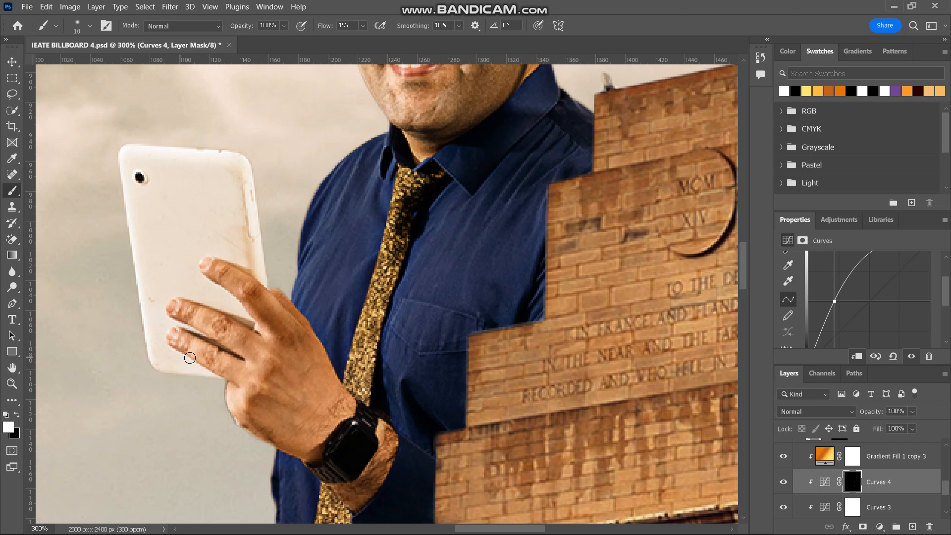
scroll(294, 303, up, 10)
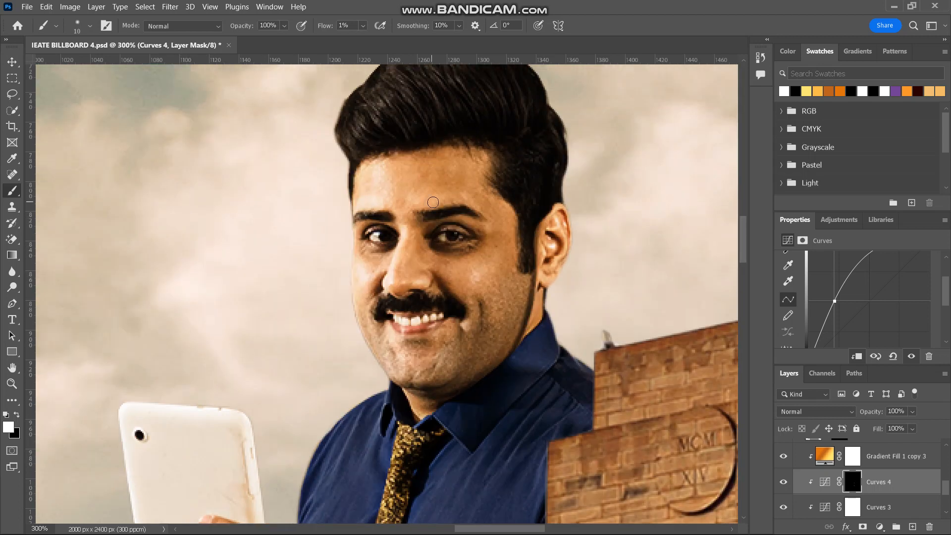
drag(374, 175, 367, 176)
drag(359, 269, 357, 277)
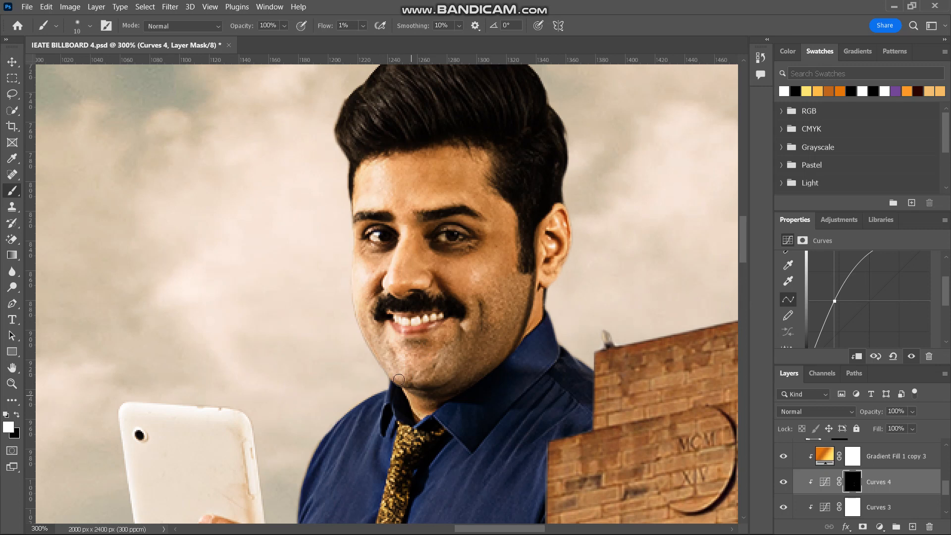
Look over the brightened man, fit the whole composition in view and save the document
scroll(436, 385, down, 5)
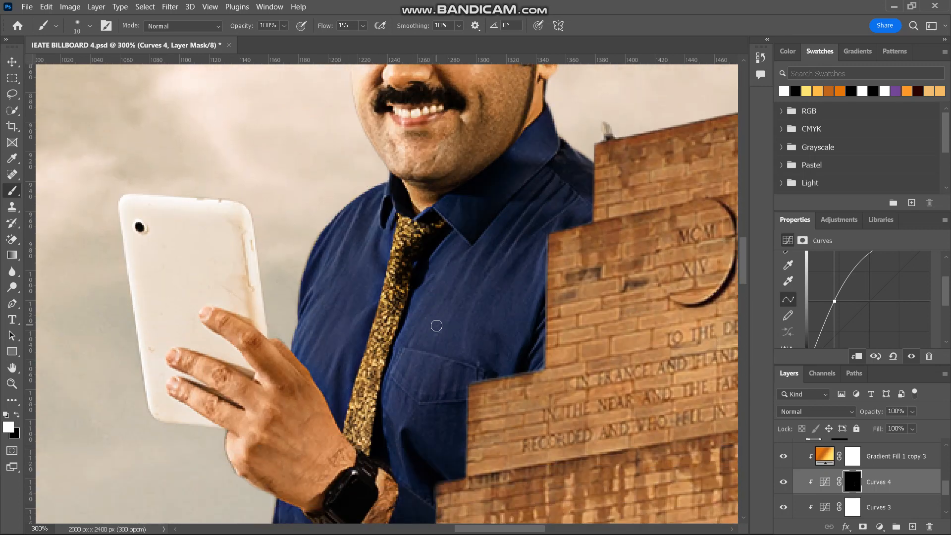
key(ctrl+minus)
key(ctrl+minus)
key(ctrl+minus)
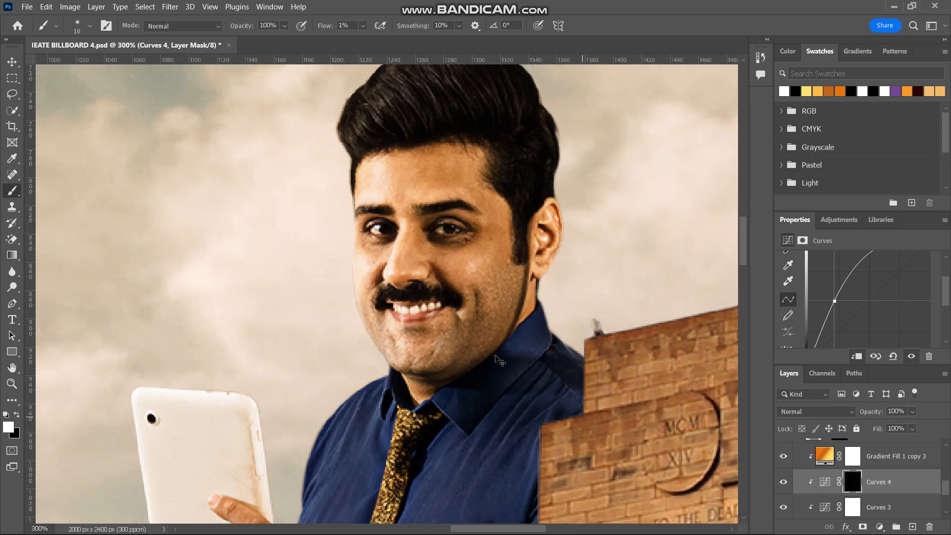
key(ctrl+0)
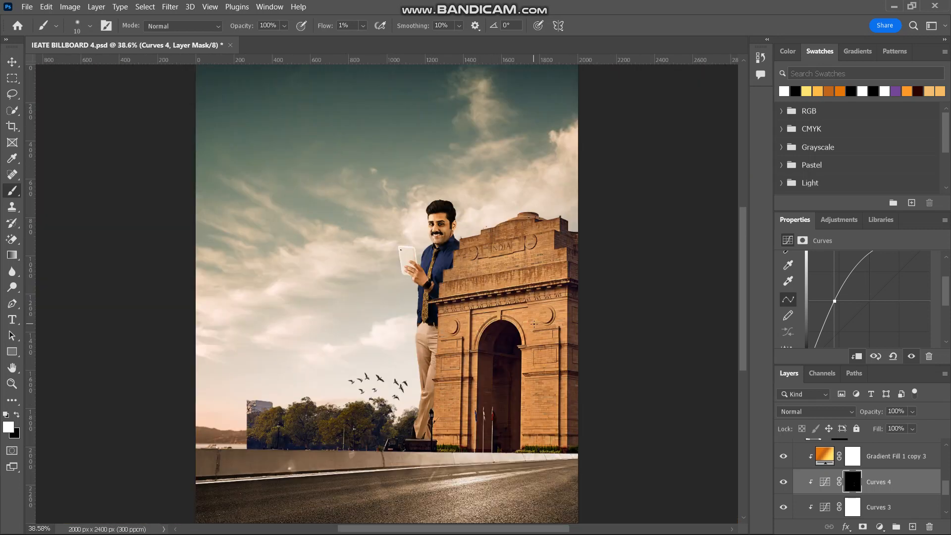
key(ctrl+s)
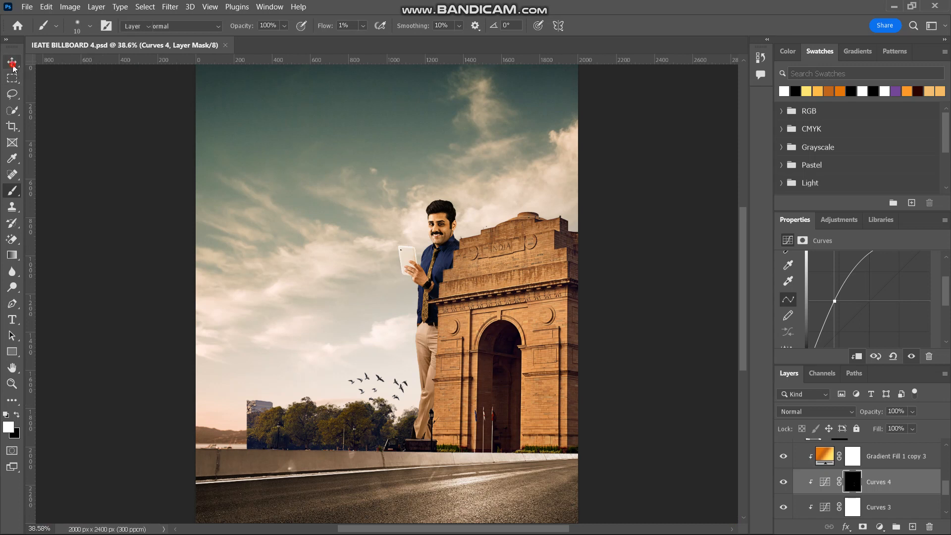
click(12, 65)
scroll(827, 473, up, 5)
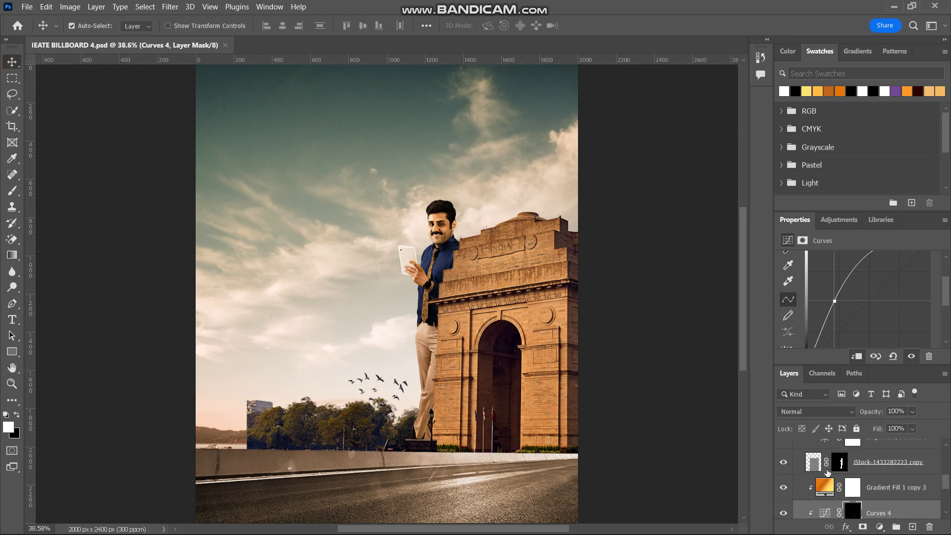
scroll(827, 474, up, 1)
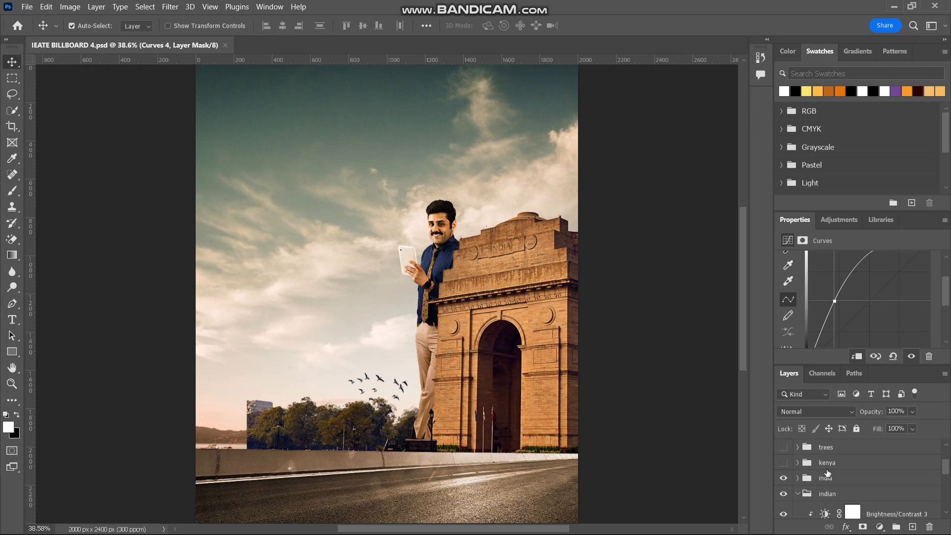
click(784, 463)
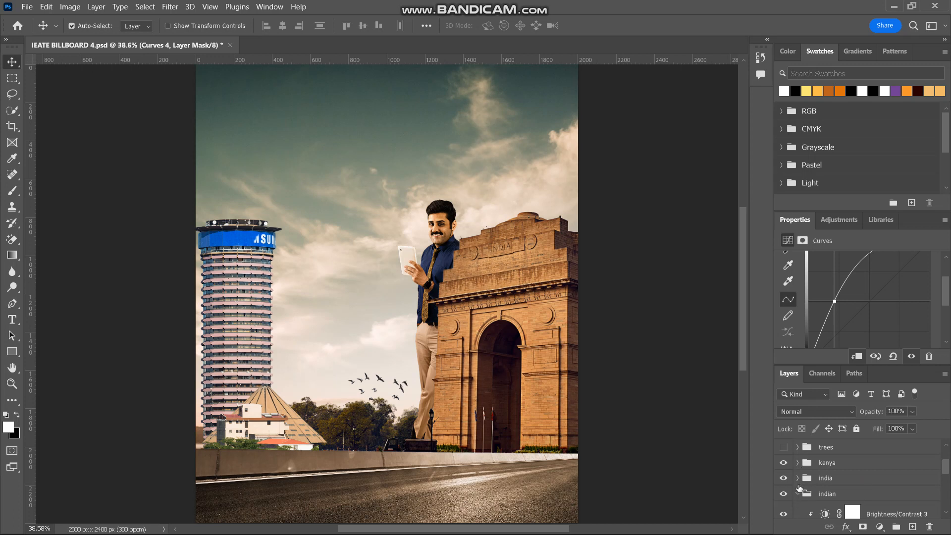
click(797, 463)
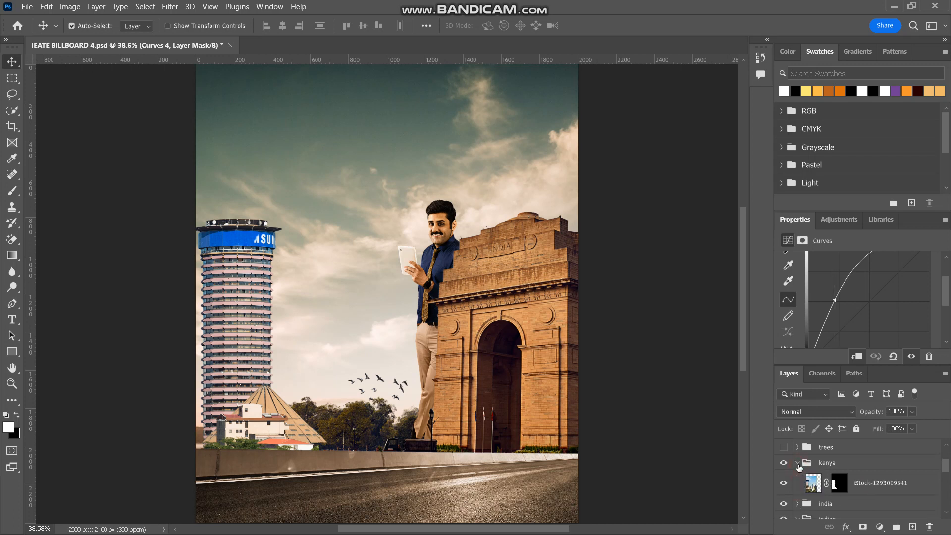
click(815, 486)
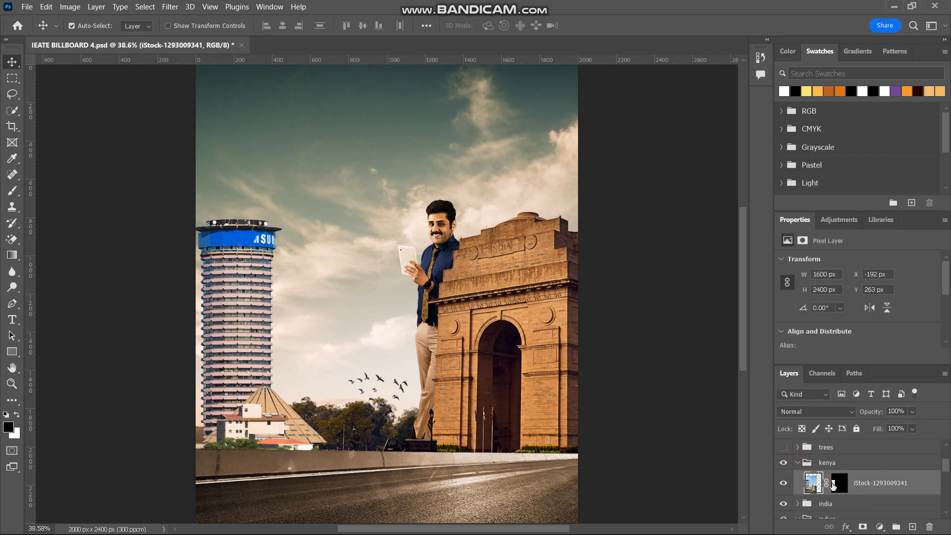
shift+click(837, 485)
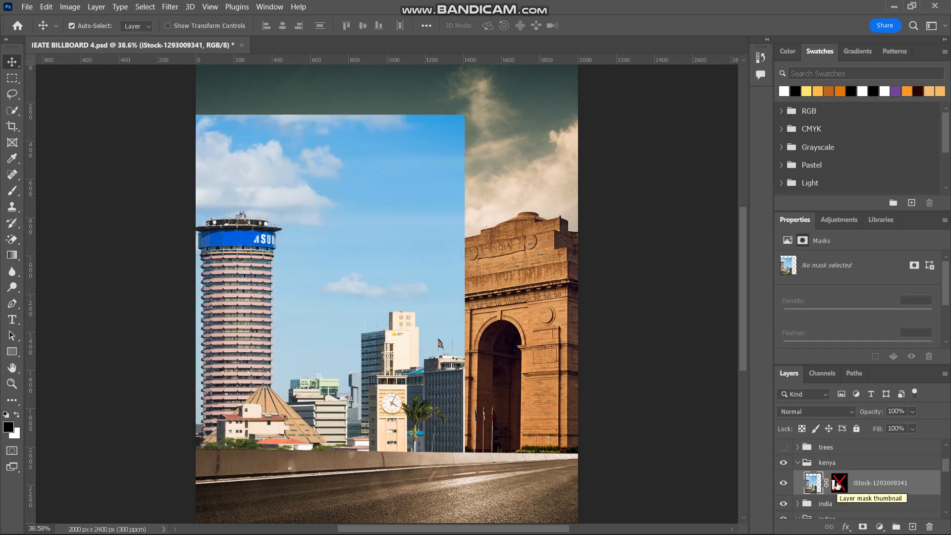
drag(422, 406, 459, 395)
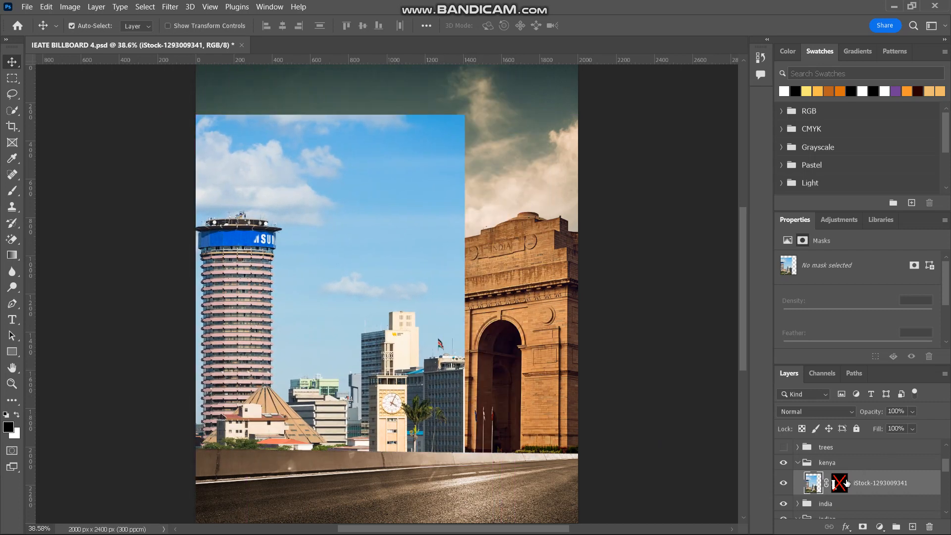
shift+click(841, 483)
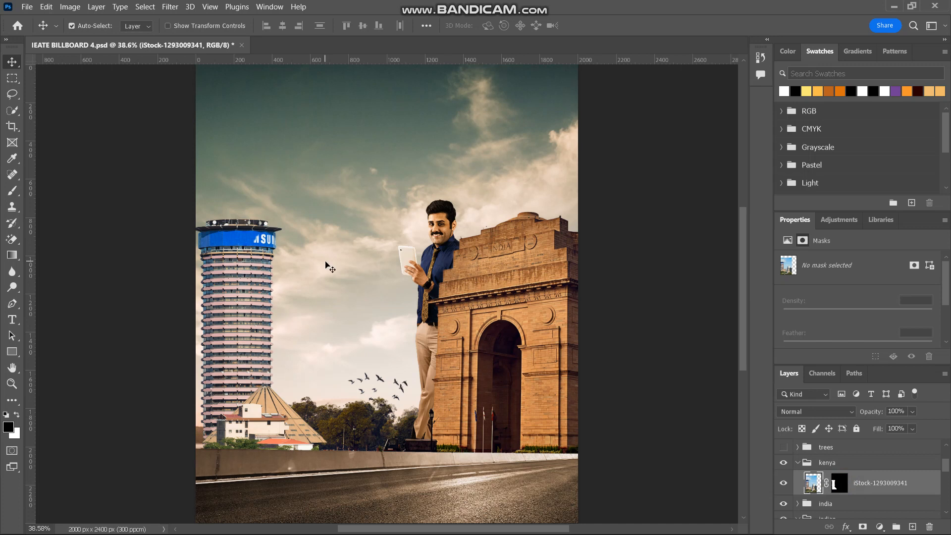
Copy the orange gradient fill from the indian group to above the tower layer in the kenya group and clip it to the tower
scroll(326, 266, left, 5)
scroll(326, 267, down, 3)
key(ctrl+plus)
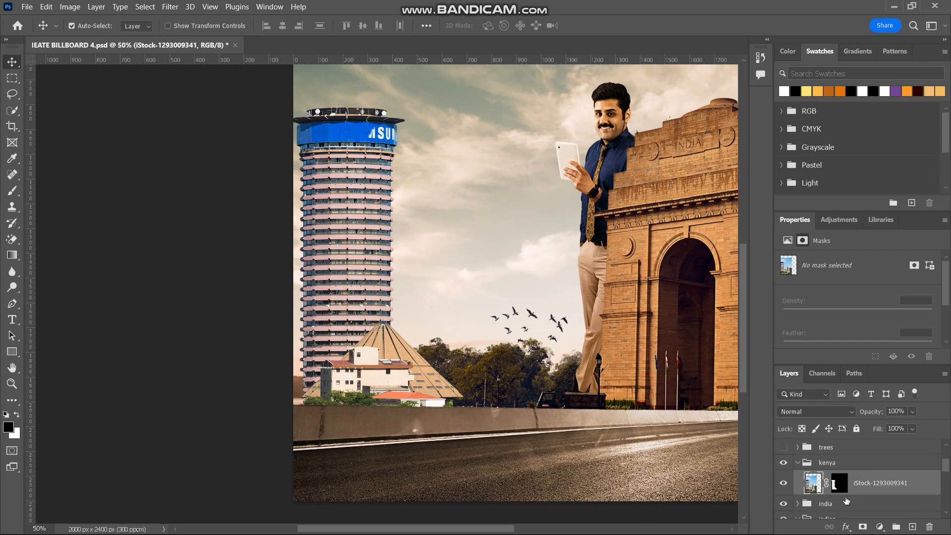
click(834, 507)
scroll(827, 503, down, 1)
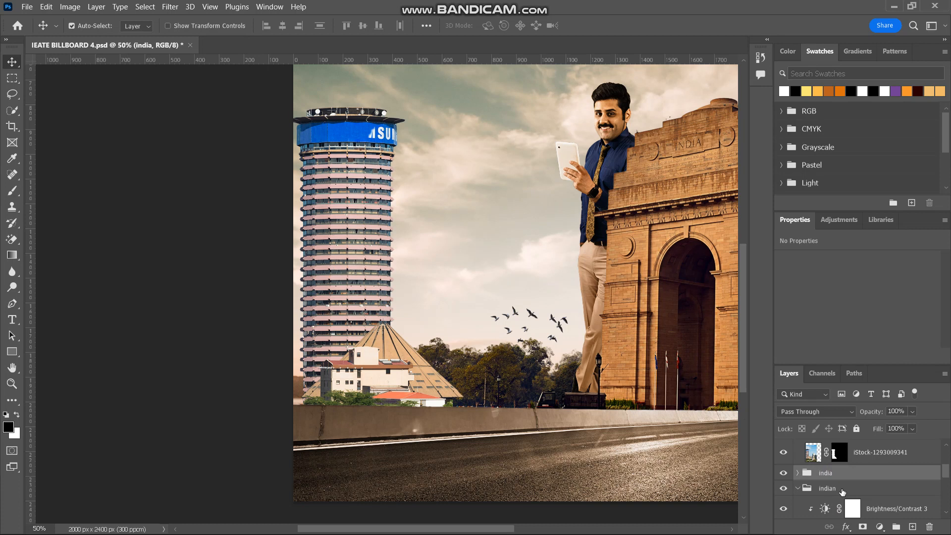
scroll(837, 490, down, 1)
click(828, 509)
drag(828, 509, 828, 453)
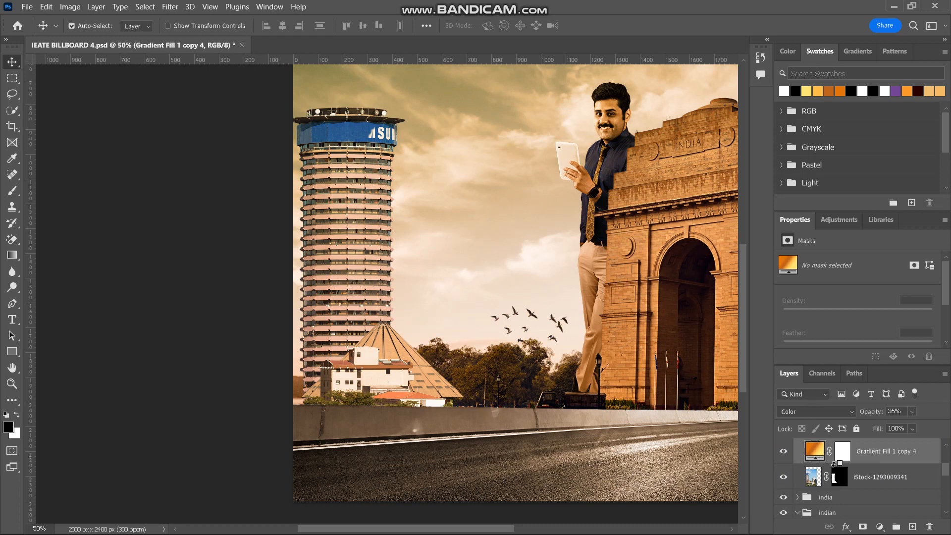
alt+click(834, 465)
Collapse the indian group and set the tower's clipped gradient fill to 36% opacity
scroll(819, 493, down, 2)
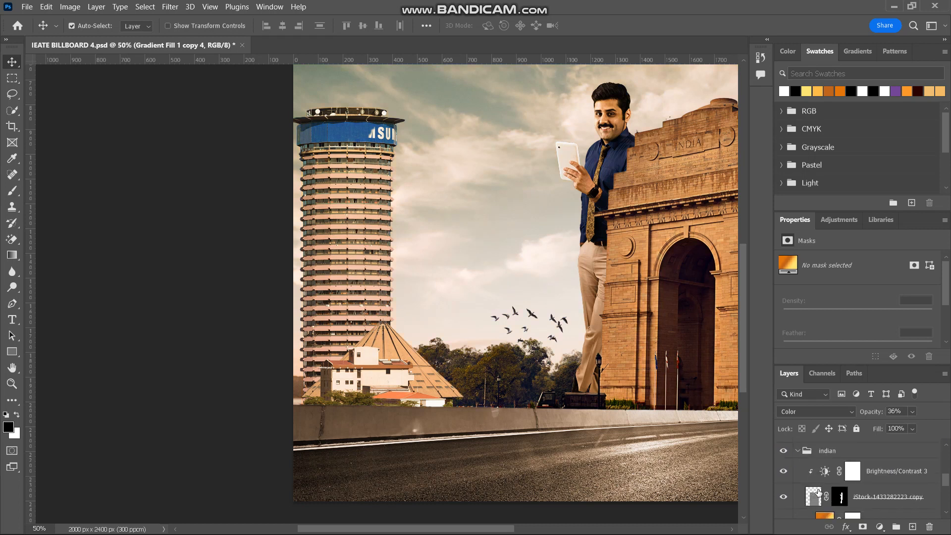
click(798, 453)
scroll(822, 477, up, 3)
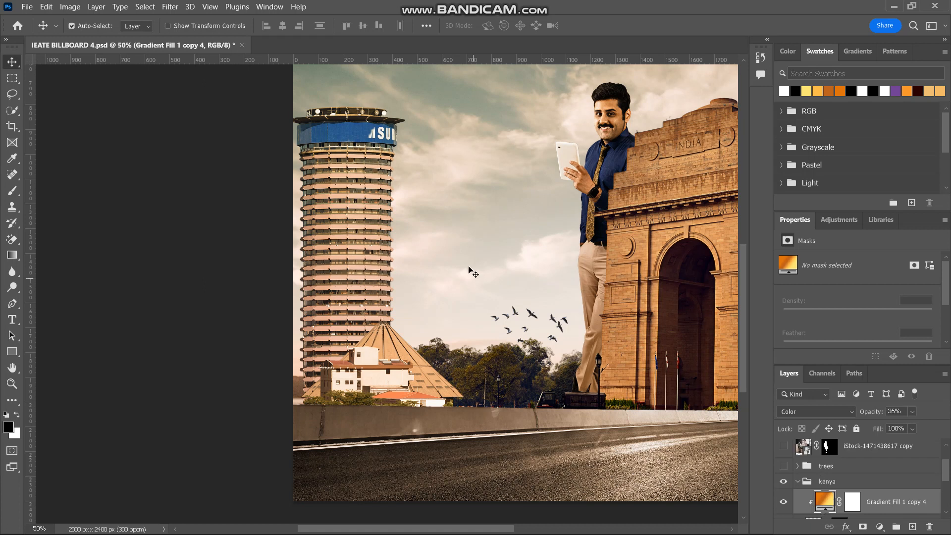
scroll(471, 270, up, 2)
key(ctrl+0)
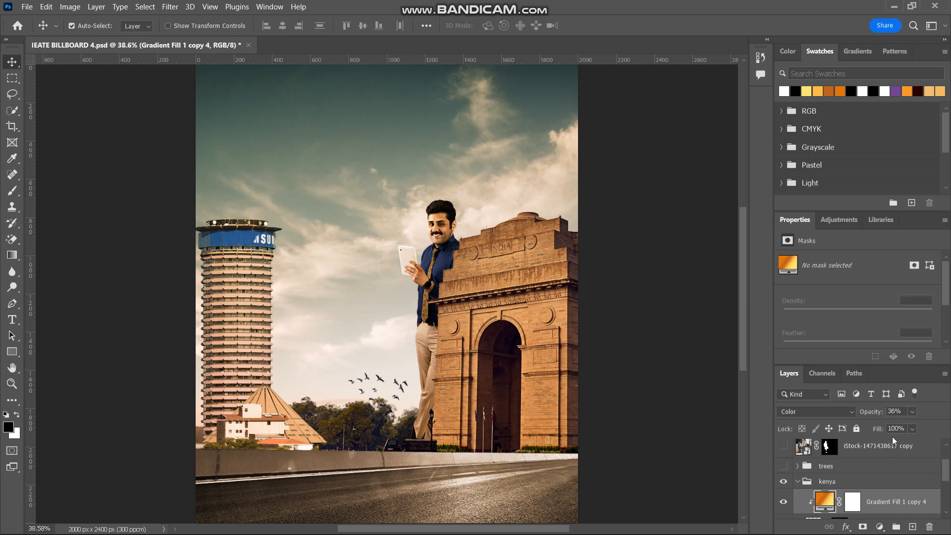
drag(878, 415, 874, 417)
drag(869, 412, 874, 410)
scroll(832, 501, down, 1)
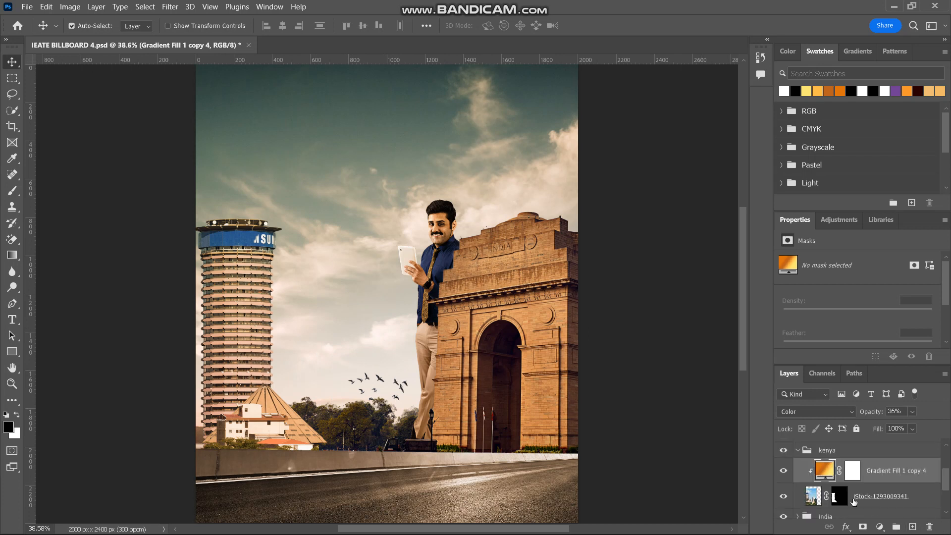
click(854, 502)
click(880, 528)
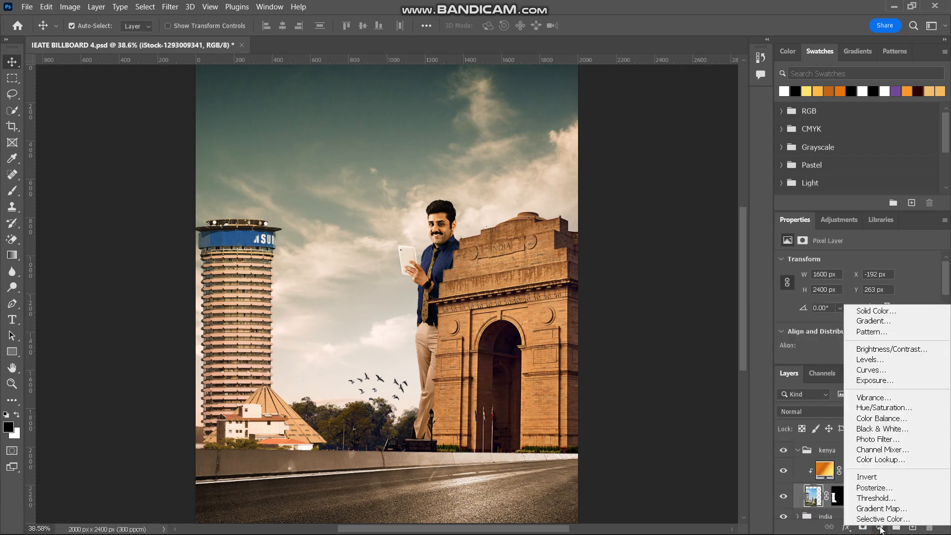
click(811, 505)
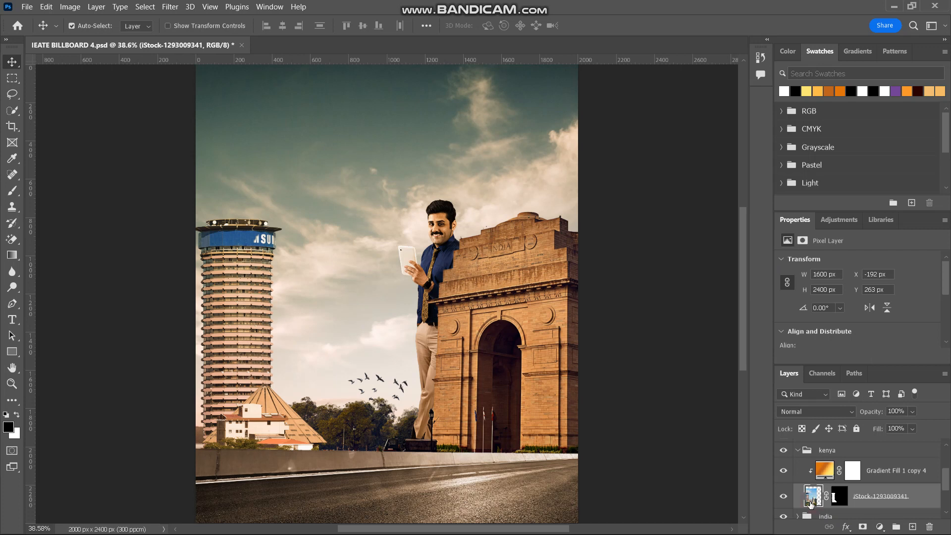
key(ctrl+j)
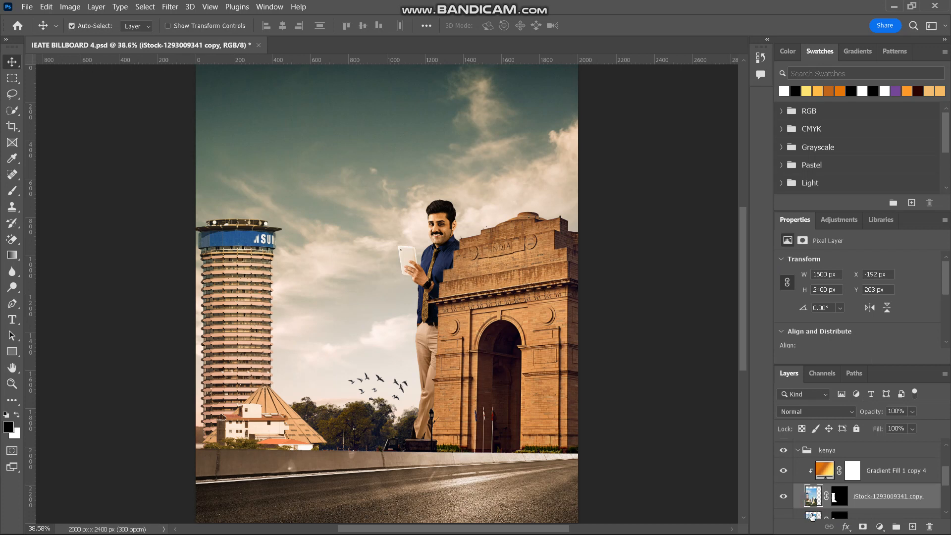
drag(811, 516, 813, 467)
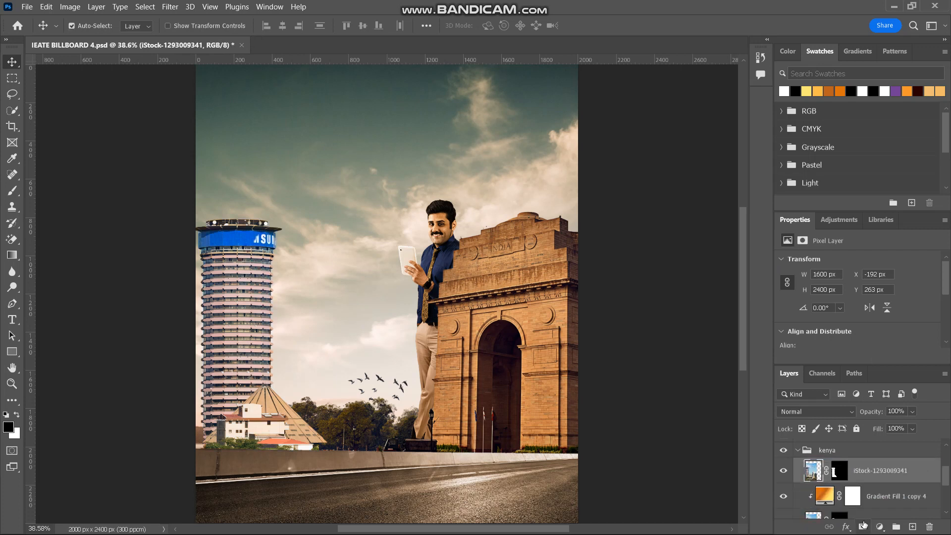
Add a Brightness/Contrast adjustment clipped to the upper tower layer, with contrast set to -50
click(880, 528)
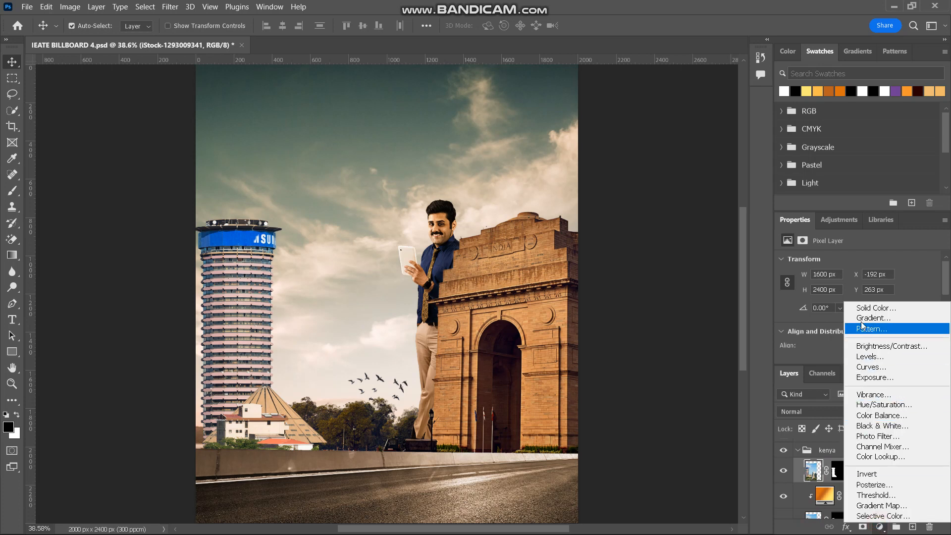
click(869, 347)
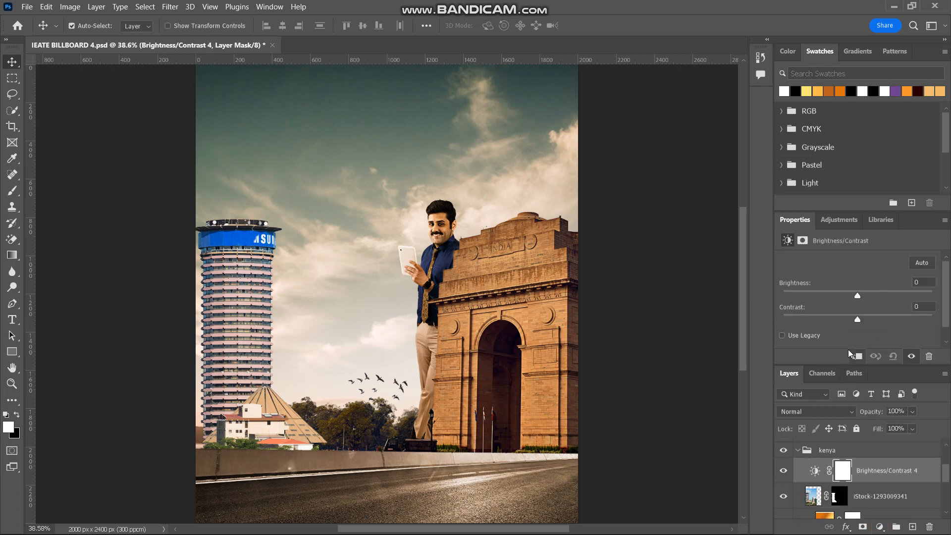
click(858, 357)
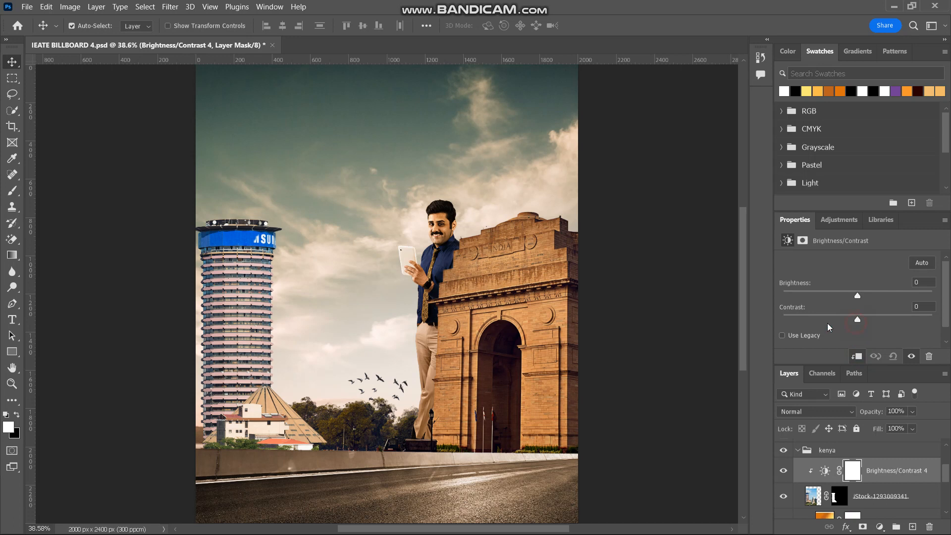
drag(858, 317, 769, 321)
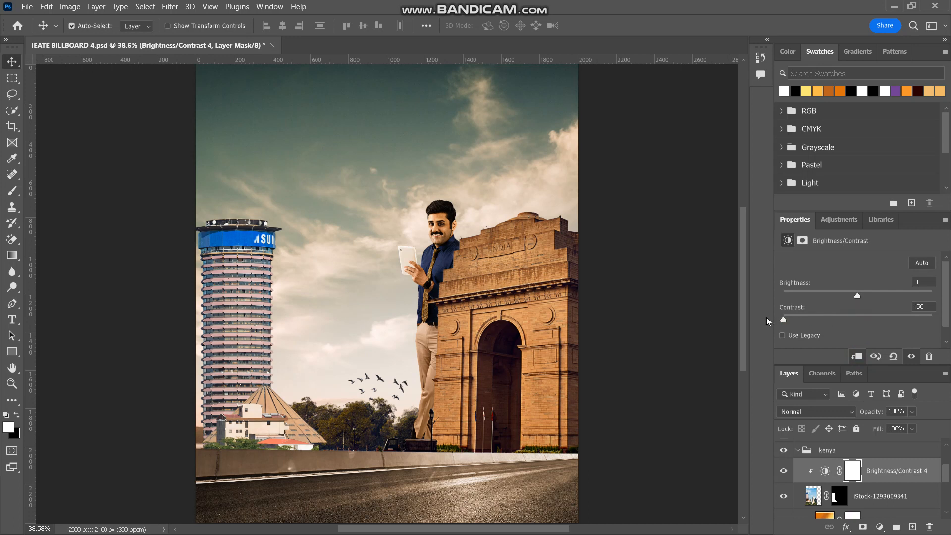
Apply a High Pass filter with a radius of 6.6 pixels to the upper tower layer
click(813, 497)
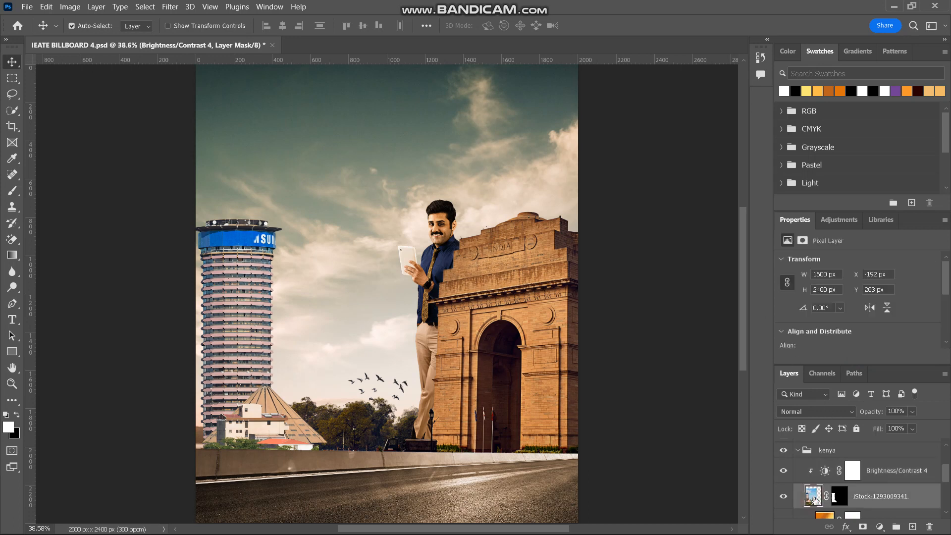
click(170, 7)
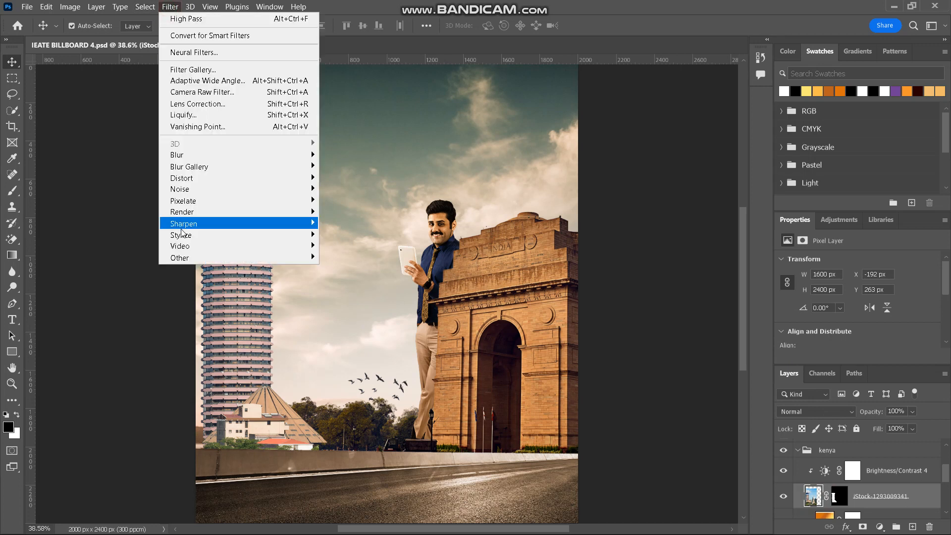
mouse_move(201, 259)
click(342, 270)
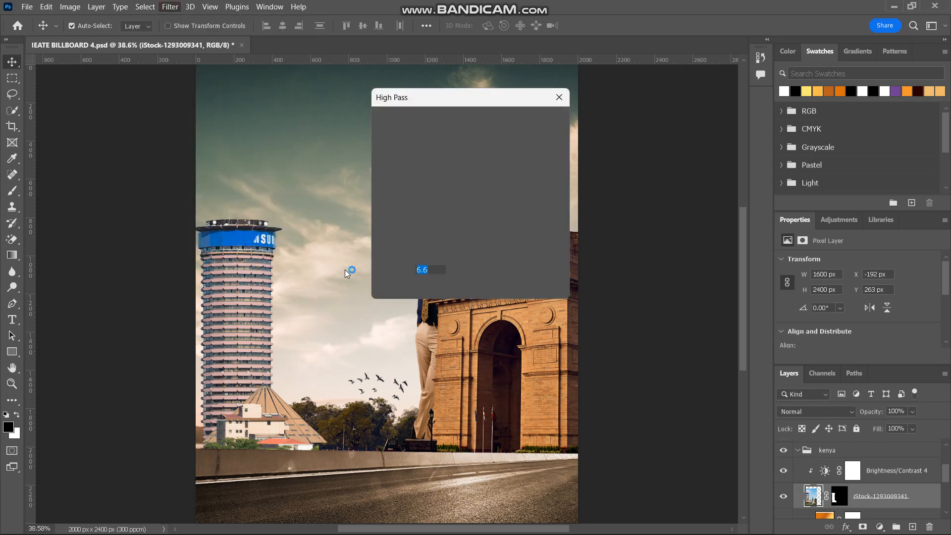
click(539, 121)
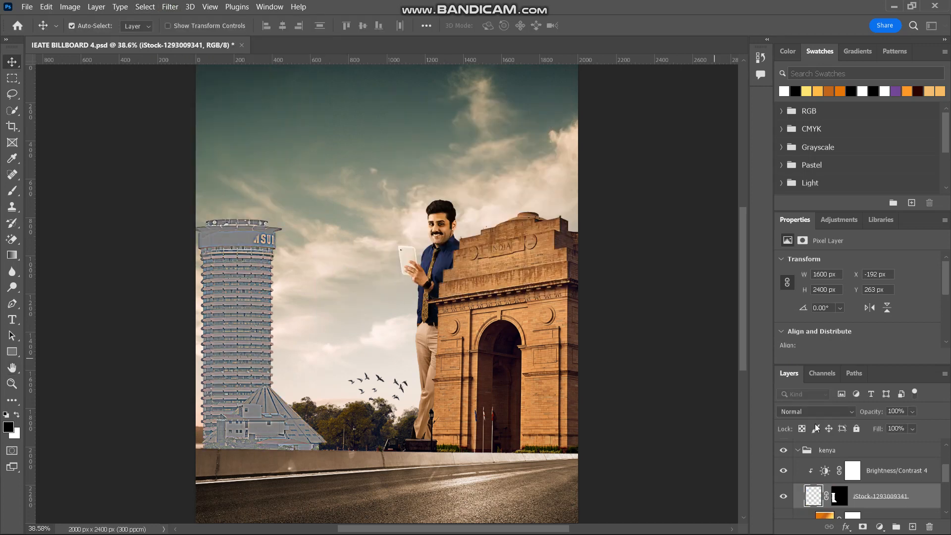
Blend the high-pass tower layer in Linear Light mode and lower its opacity to about 13%
click(856, 411)
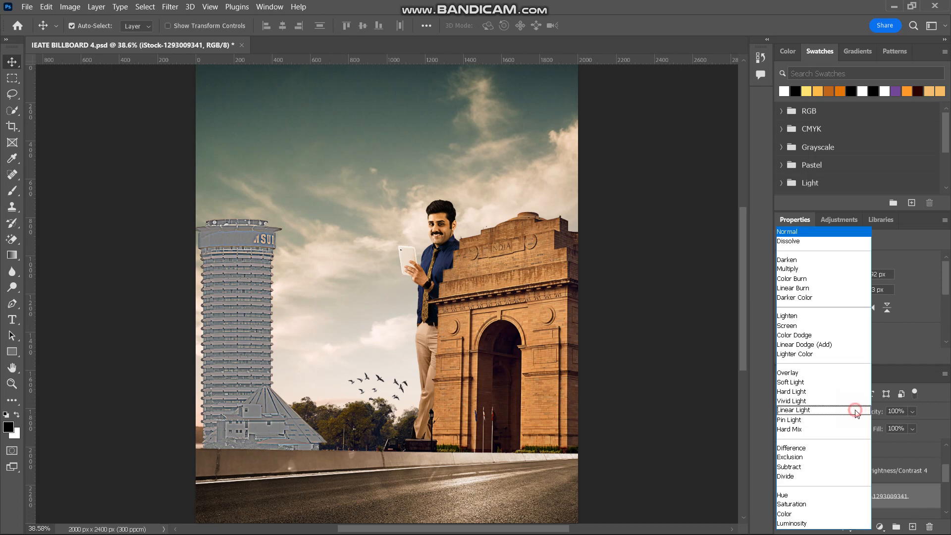
click(822, 413)
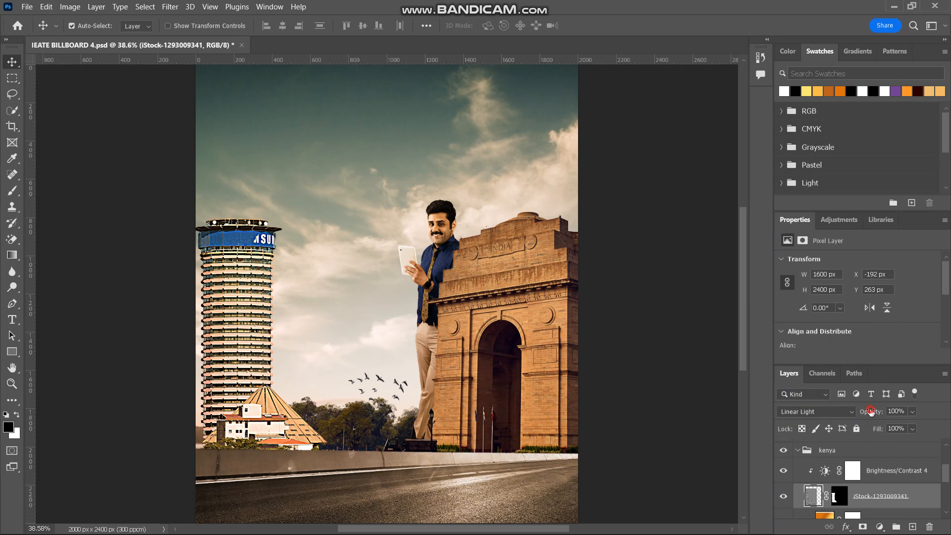
drag(872, 411, 647, 407)
drag(871, 411, 877, 411)
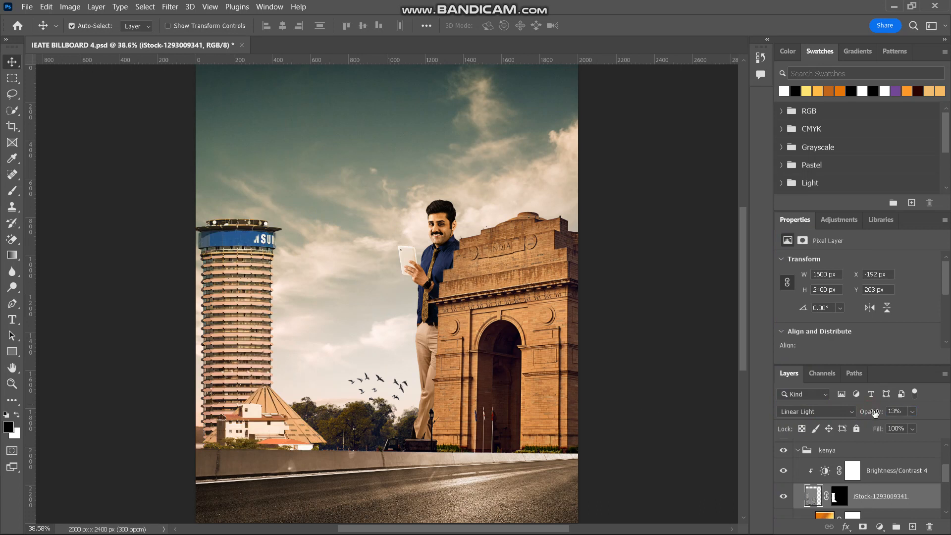
drag(875, 413, 877, 413)
scroll(875, 503, down, 1)
click(878, 513)
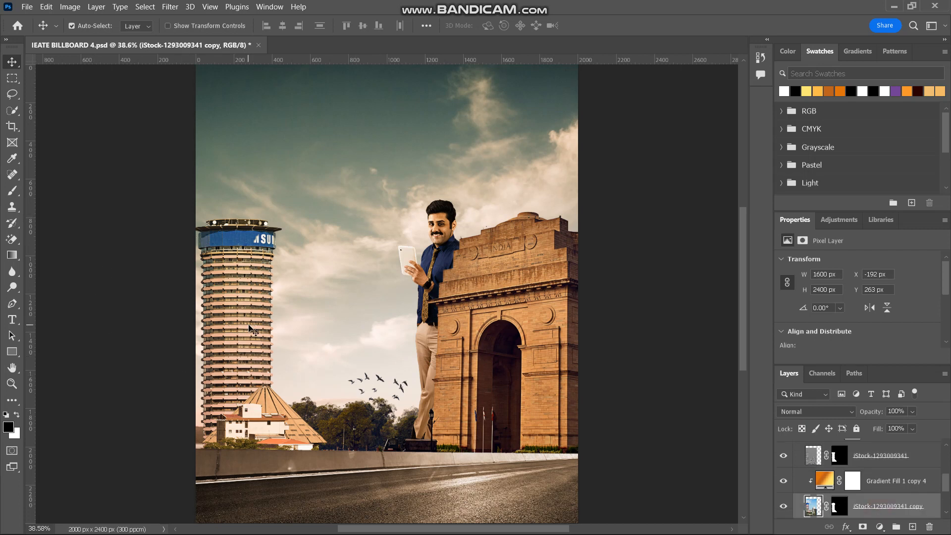
click(880, 527)
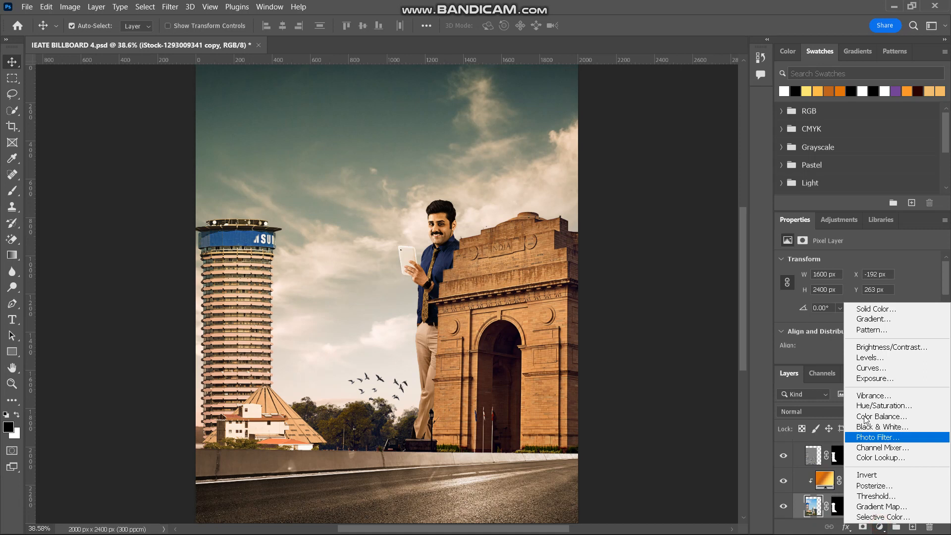
click(866, 359)
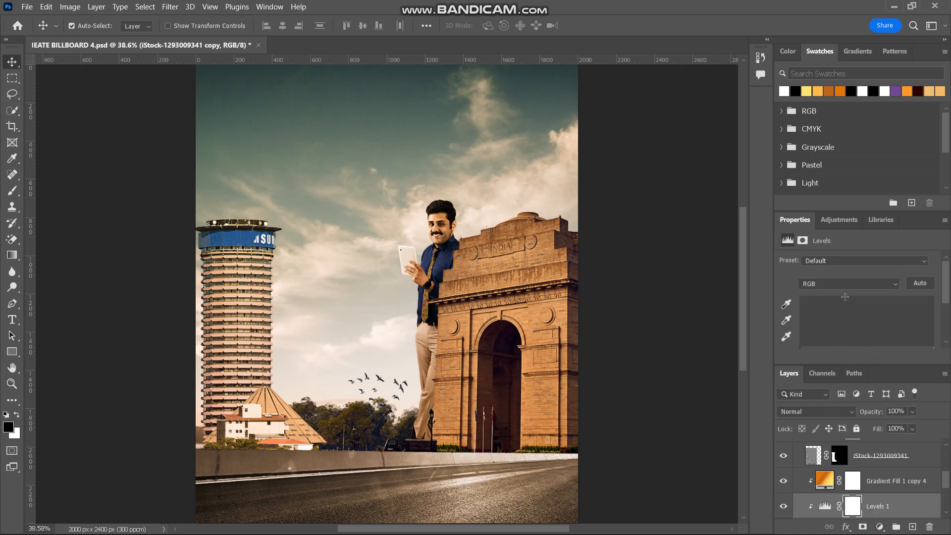
scroll(845, 295, down, 1)
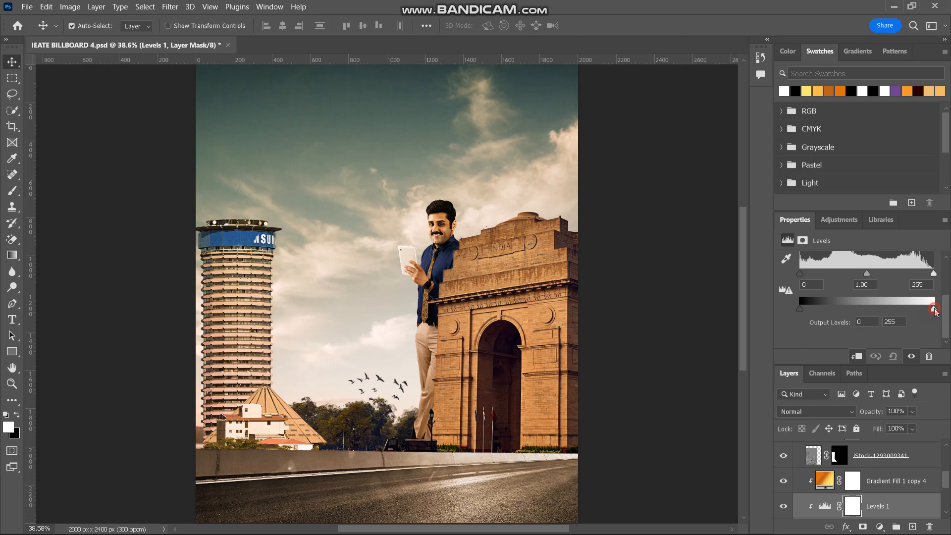
drag(935, 310, 852, 325)
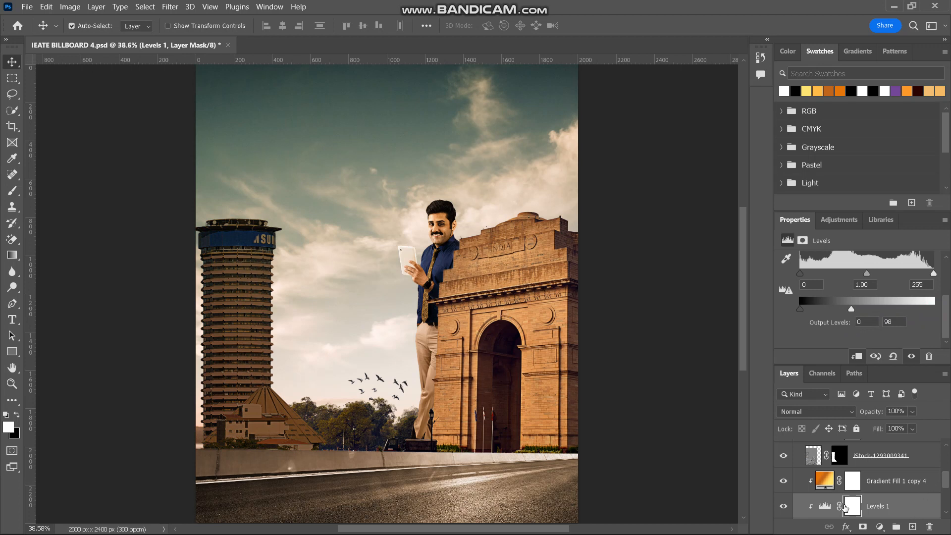
Set up the Gradient tool with the Foreground to Transparent preset, deleting the end color stop and making the remaining stop black
click(12, 255)
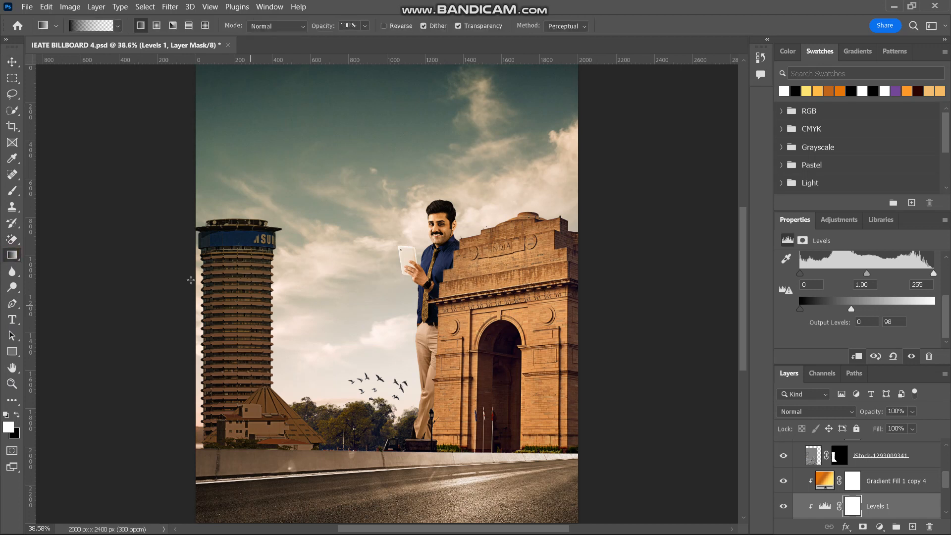
click(78, 24)
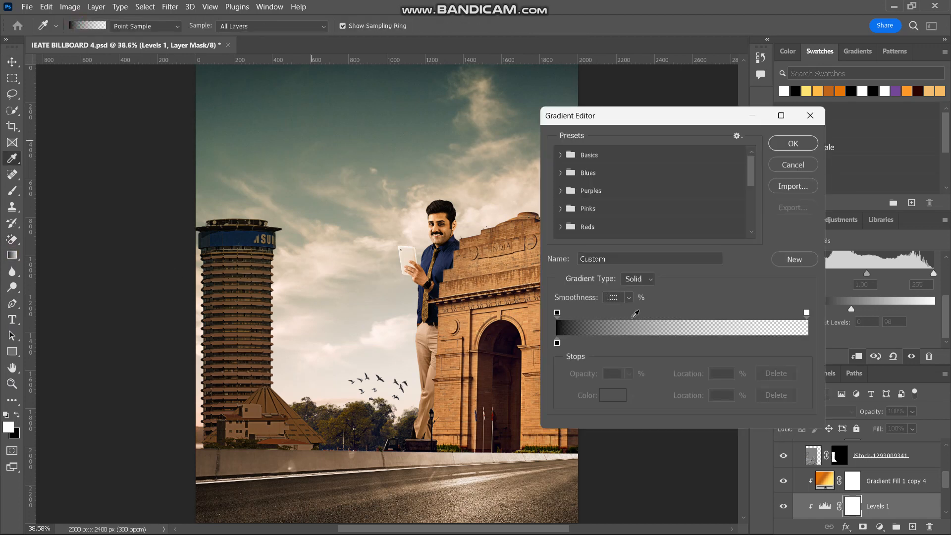
click(561, 155)
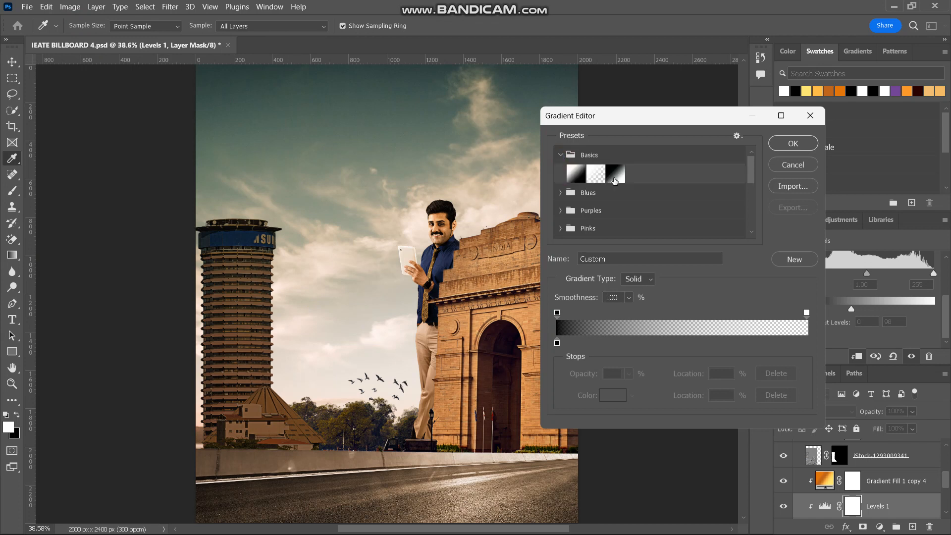
click(596, 175)
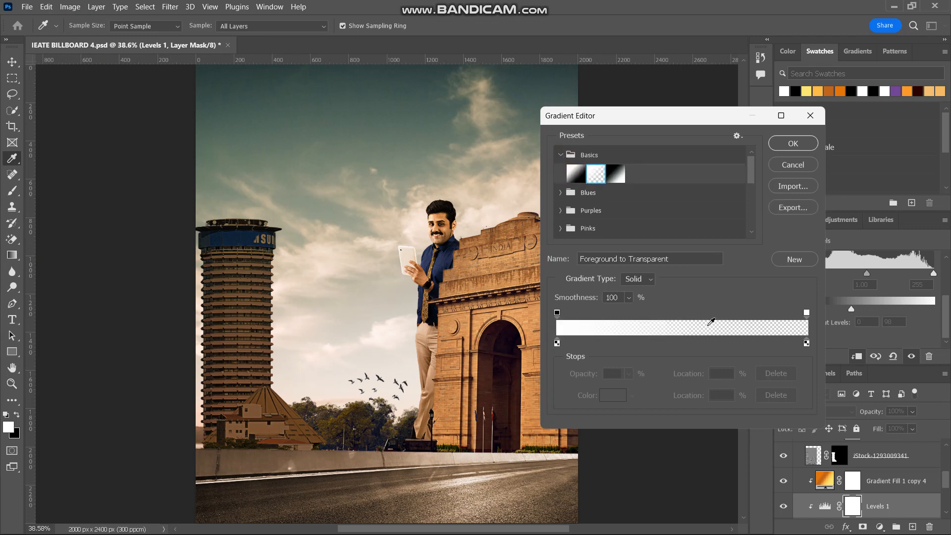
click(807, 342)
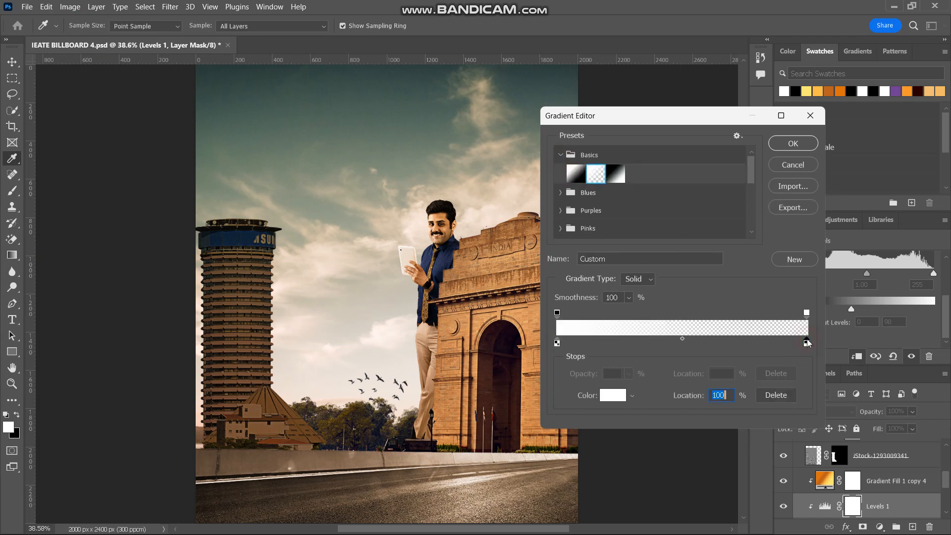
click(776, 394)
click(557, 342)
click(613, 395)
drag(304, 203, 356, 243)
click(473, 59)
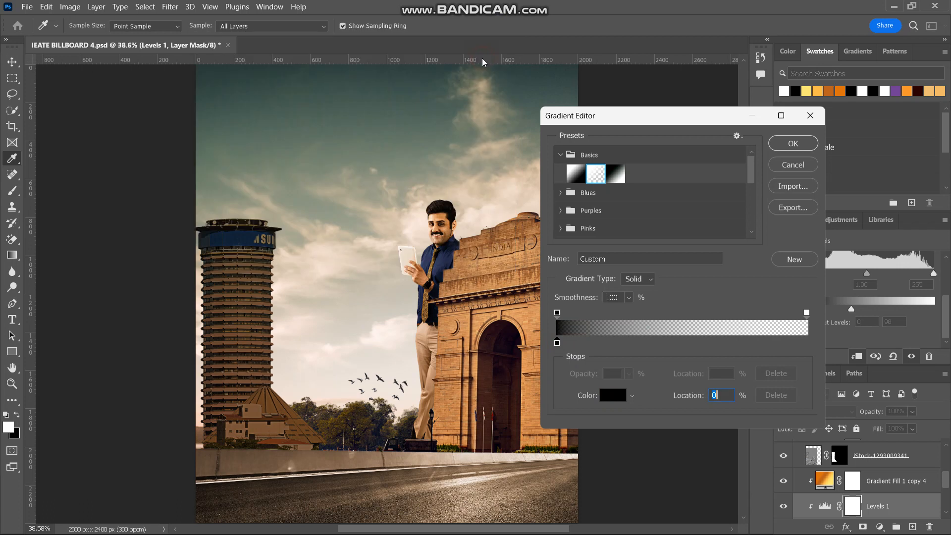
click(794, 144)
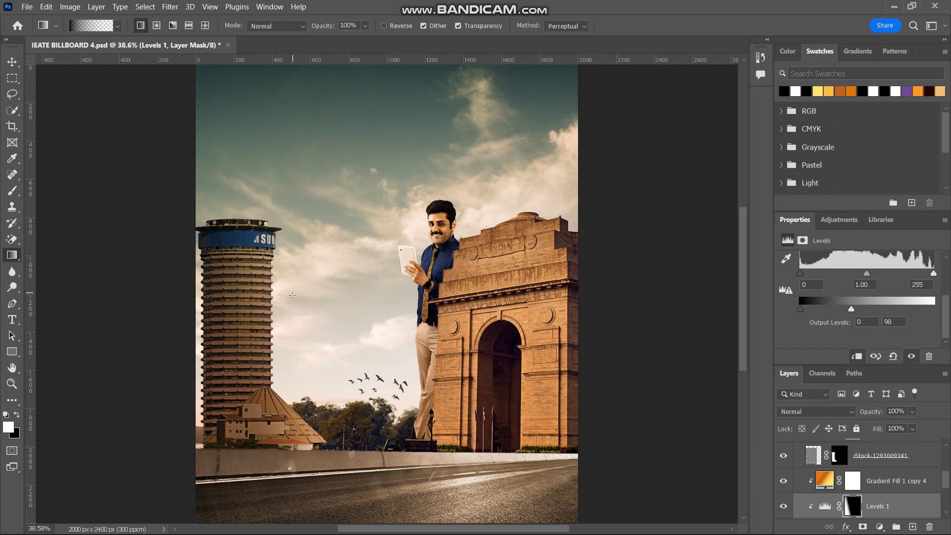
Fade the Levels 1 mask with gradients along the tower's right side and across its blue-banded top
drag(286, 330, 202, 340)
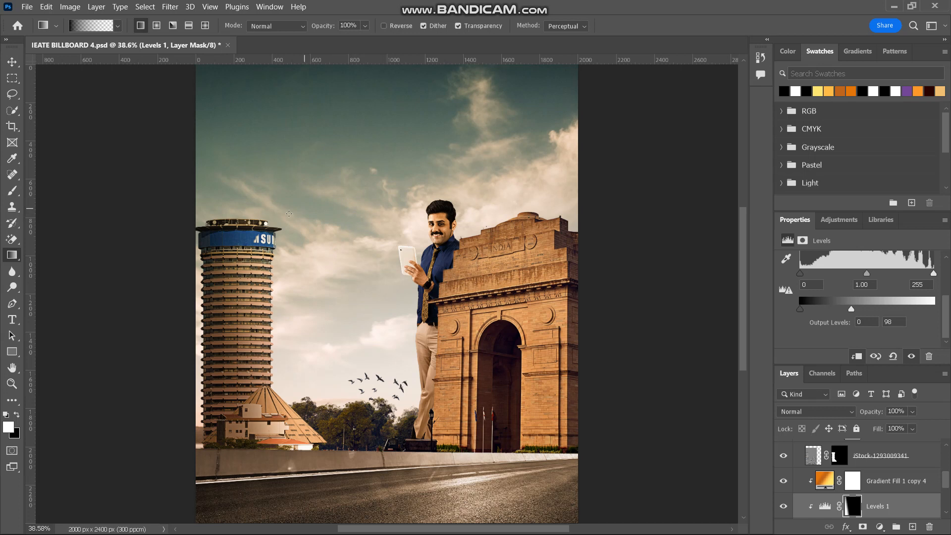
drag(256, 239, 239, 245)
Set up the Brush tool with a size of 250 pixels and a flow of 24%
click(13, 194)
key(bracketright)
key(bracketright)
key(bracketright)
key(bracketright)
key(bracketright)
key(bracketright)
key(bracketright)
key(bracketright)
key(bracketright)
key(bracketright)
key(bracketright)
key(bracketright)
key(bracketright)
key(bracketright)
key(bracketright)
key(bracketright)
key(bracketright)
key(bracketright)
key(bracketleft)
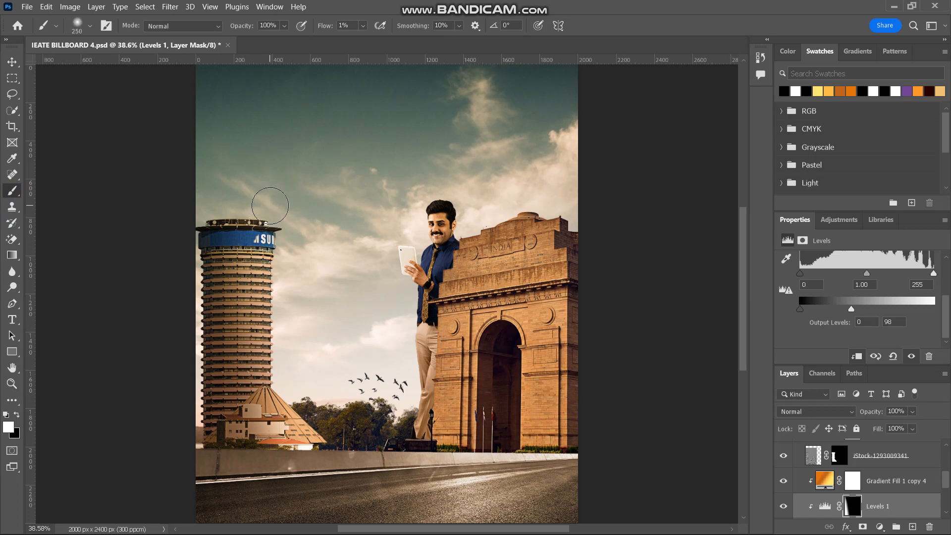
drag(323, 27, 342, 28)
Paint black on the Levels 1 mask along the tower's right edge, from the conical base up to the top
scroll(399, 362, down, 3)
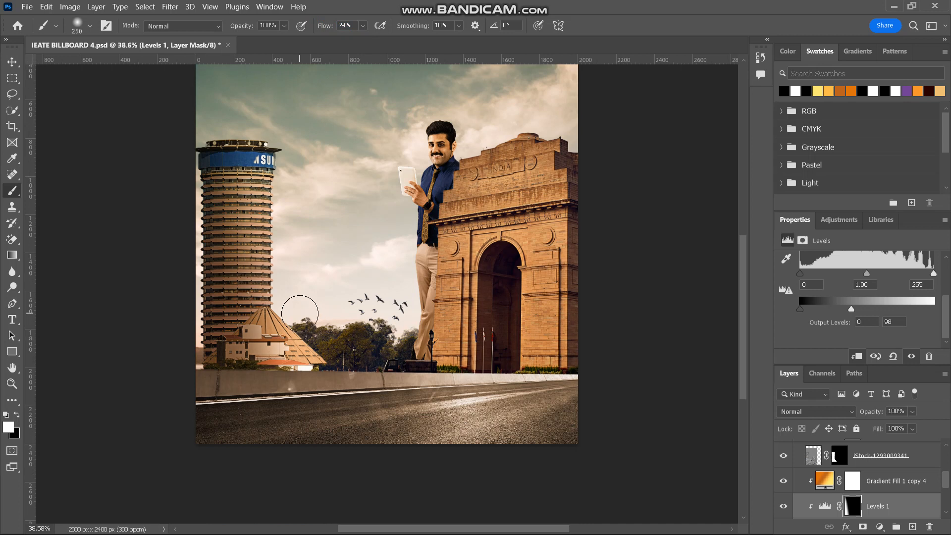
drag(333, 357, 305, 322)
key(ctrl+z)
key(x)
click(293, 312)
mouse_move(293, 312)
mouse_down()
mouse_move(333, 370)
mouse_move(292, 317)
mouse_move(328, 345)
mouse_move(279, 288)
mouse_move(272, 294)
mouse_move(273, 188)
mouse_move(289, 257)
mouse_move(283, 139)
mouse_move(269, 147)
mouse_move(230, 125)
mouse_up()
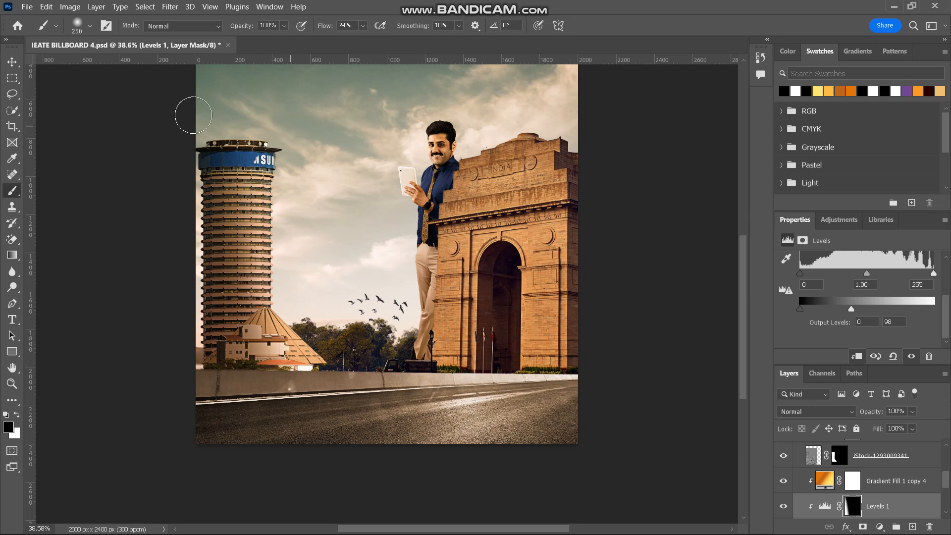
Examine the tower's shading and lit edge against the sky, the man and the monument
scroll(471, 232, left, 3)
scroll(476, 230, up, 1)
scroll(477, 230, down, 3)
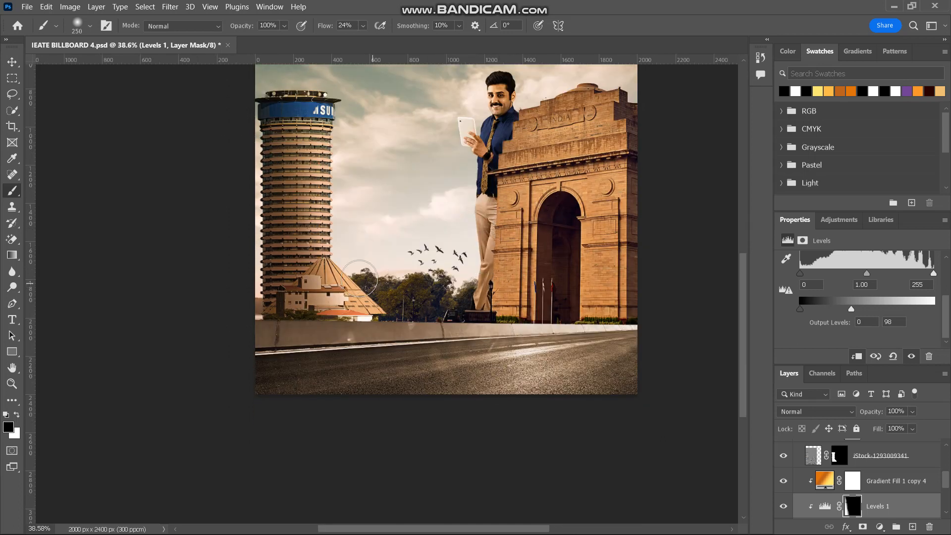
scroll(309, 290, left, 1)
scroll(309, 290, right, 2)
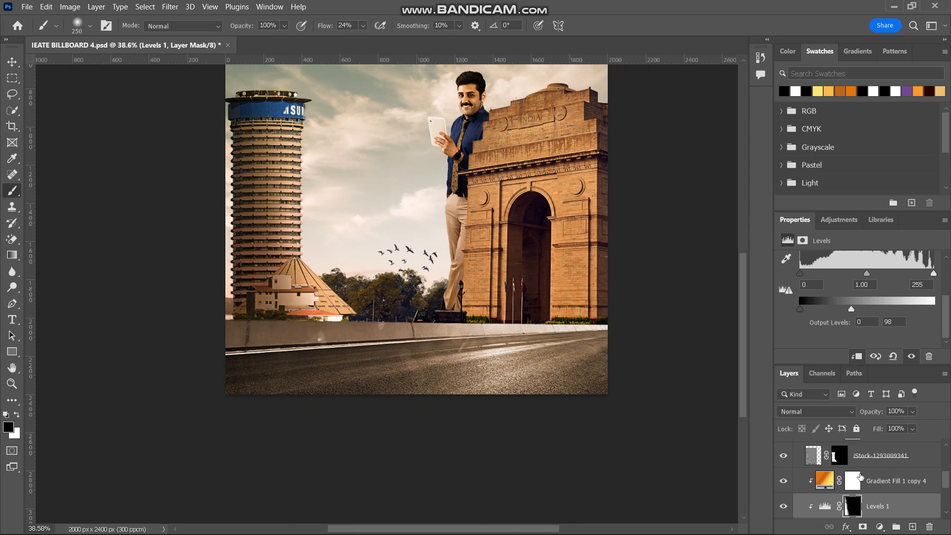
scroll(357, 197, up, 3)
scroll(358, 198, left, 3)
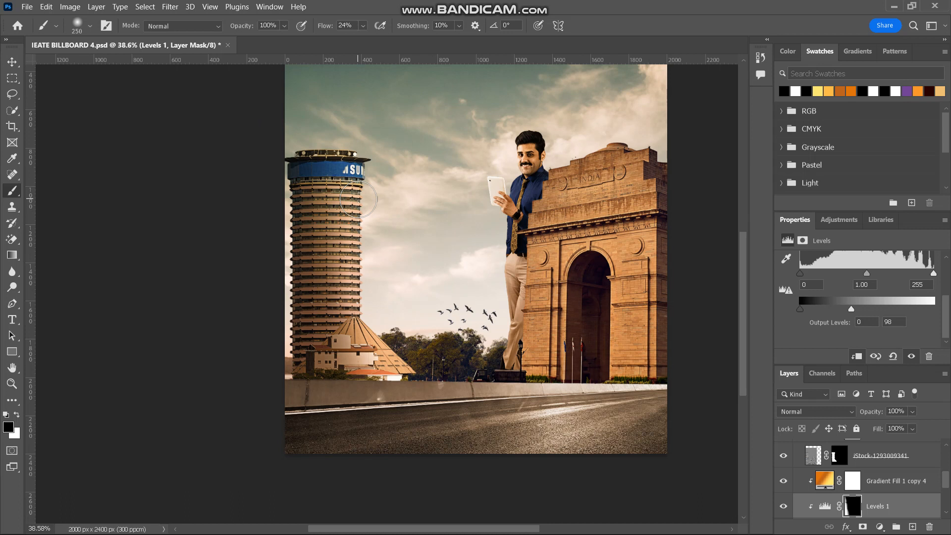
scroll(418, 240, right, 1)
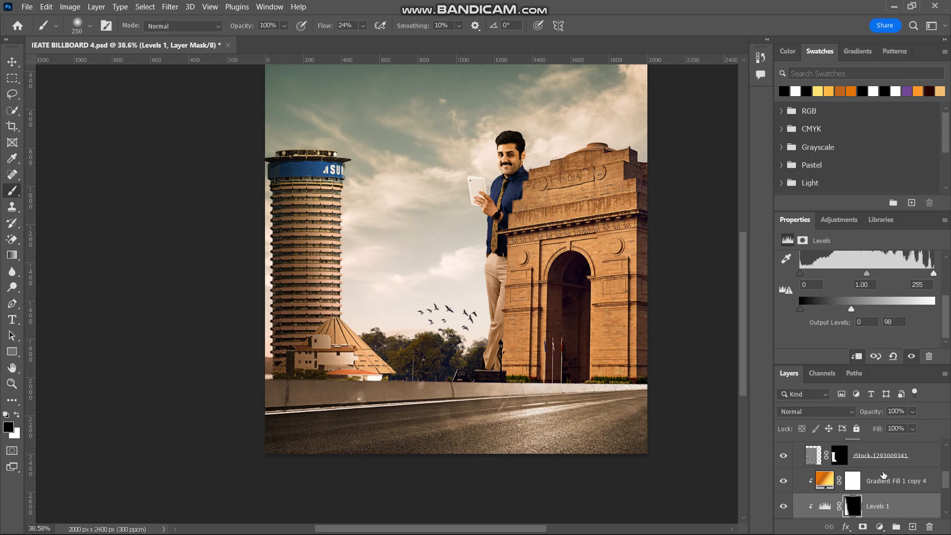
Show the hidden trees group in the composite
scroll(878, 475, up, 6)
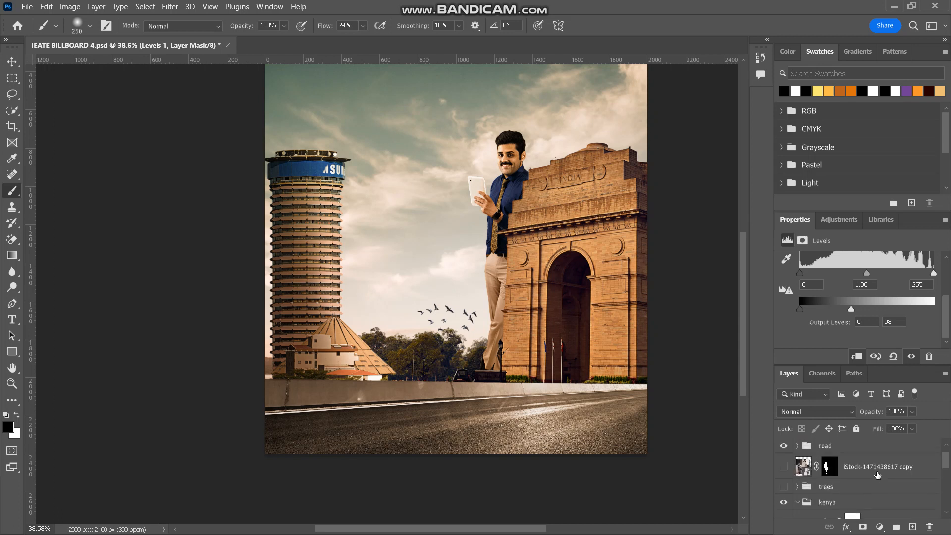
click(785, 487)
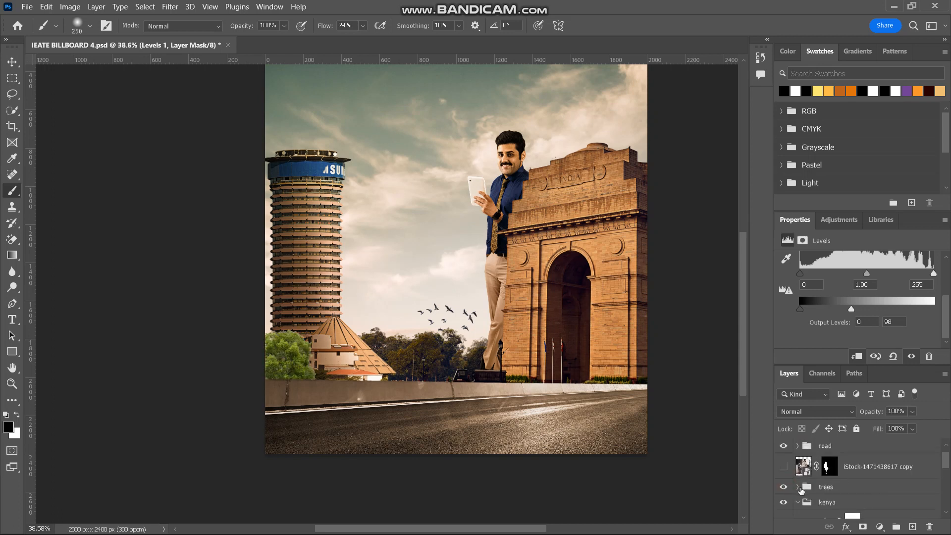
Expand the trees group and select the toppng.com-tree-1903x2304 layer
click(798, 487)
scroll(828, 495, down, 1)
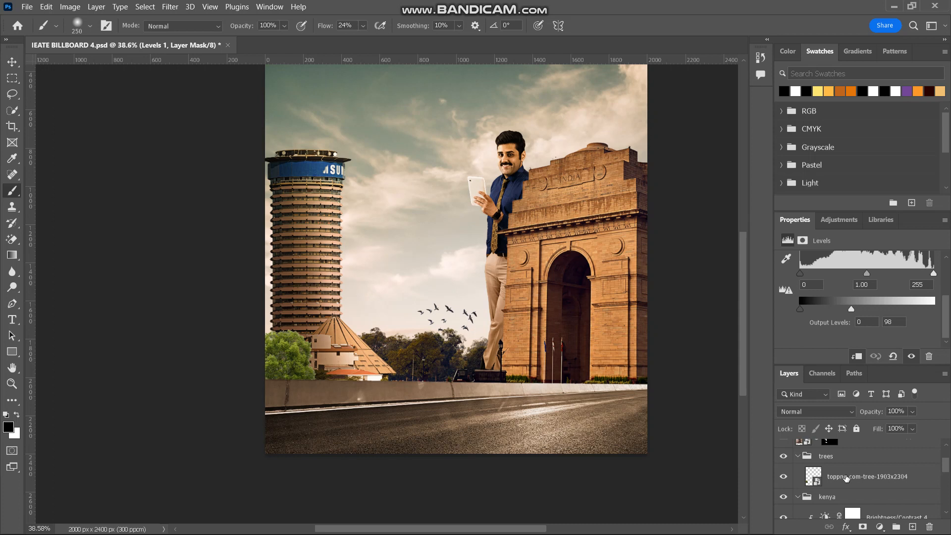
click(846, 478)
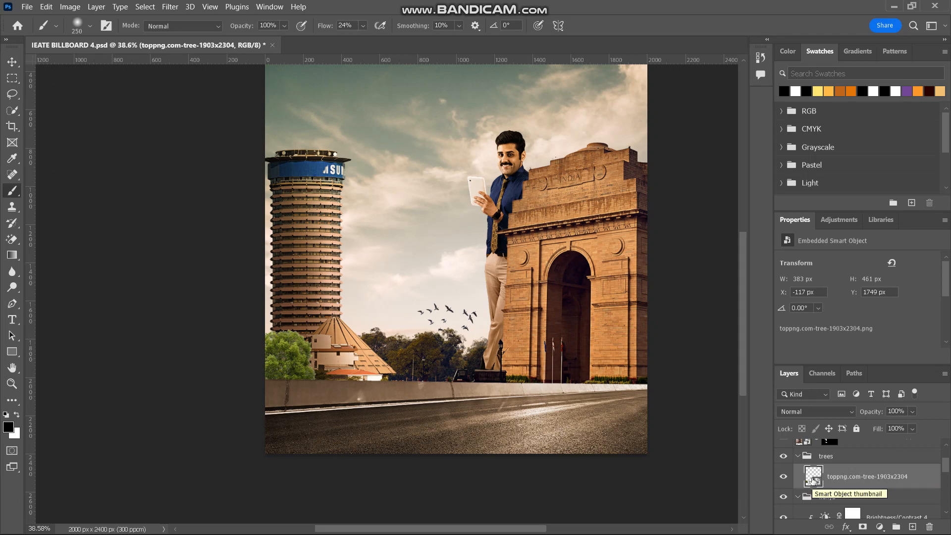
click(11, 62)
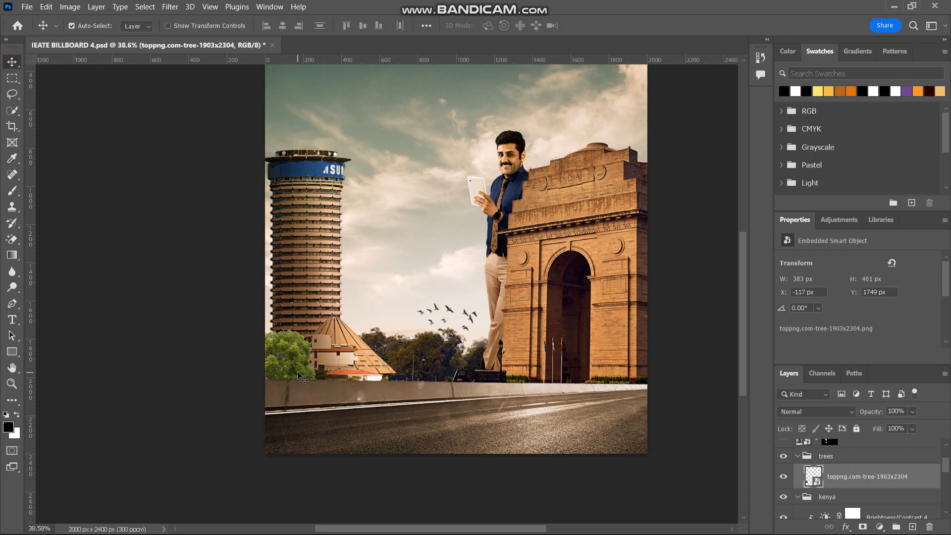
drag(298, 375, 419, 258)
key(ctrl+z)
Add a Curves adjustment clipped to the tree beside the round tower and pull the curve down to darken it
click(882, 528)
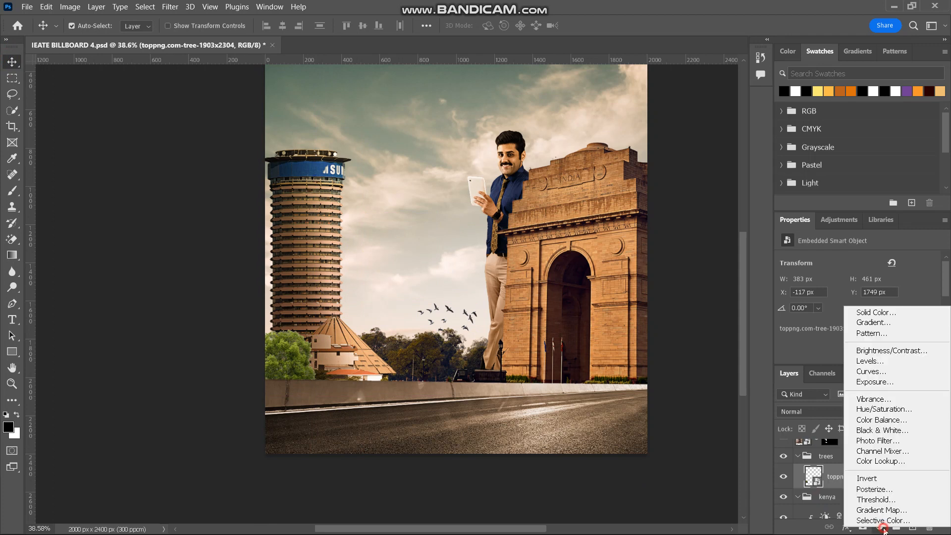
click(873, 372)
click(856, 356)
scroll(886, 317, down, 1)
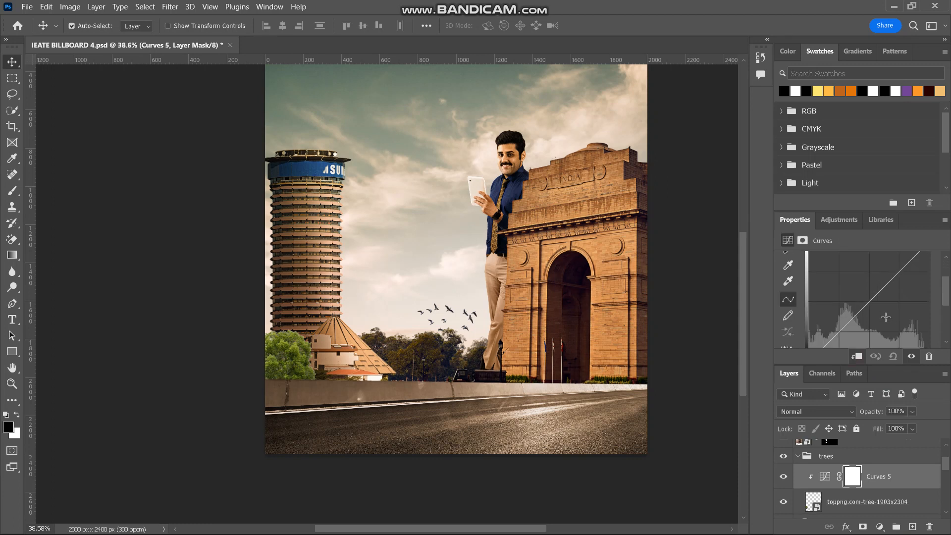
drag(889, 287, 896, 309)
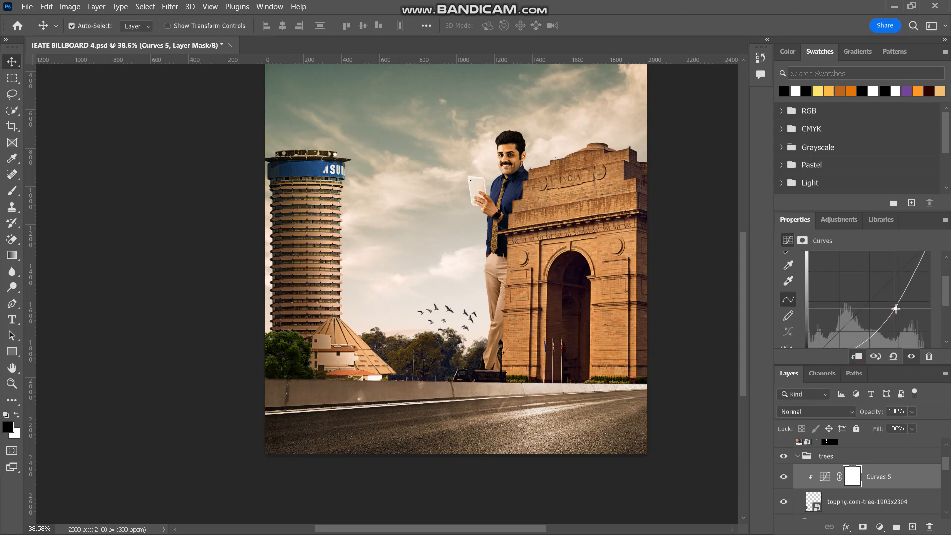
drag(895, 308, 895, 309)
Add a Hue/Saturation adjustment clipped to the same tree and set its Hue to -35
click(880, 525)
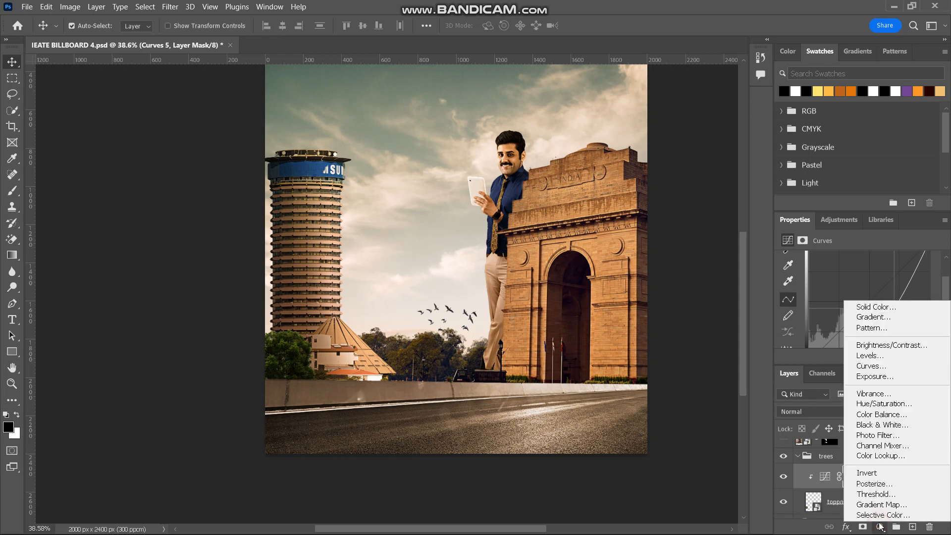
click(884, 404)
click(854, 357)
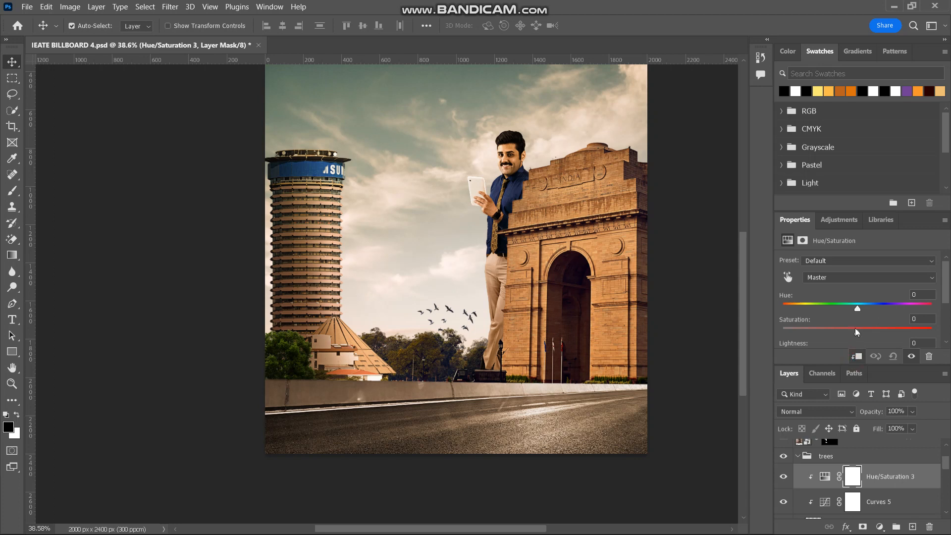
click(857, 307)
drag(857, 307, 837, 310)
drag(829, 310, 832, 310)
Create a new empty layer above the tree's Hue/Saturation adjustment and open the Render Tree filter for it
scroll(345, 383, right, 3)
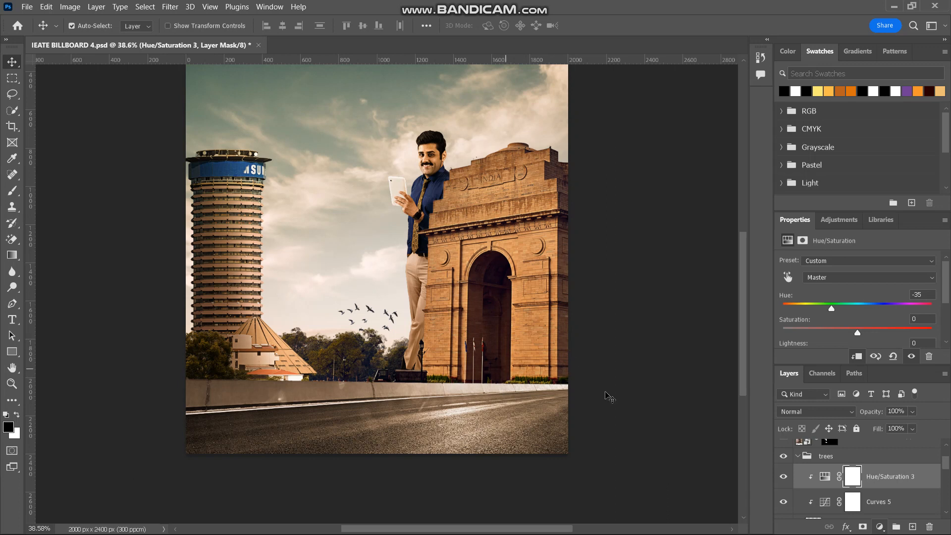
click(910, 527)
click(170, 6)
mouse_move(194, 213)
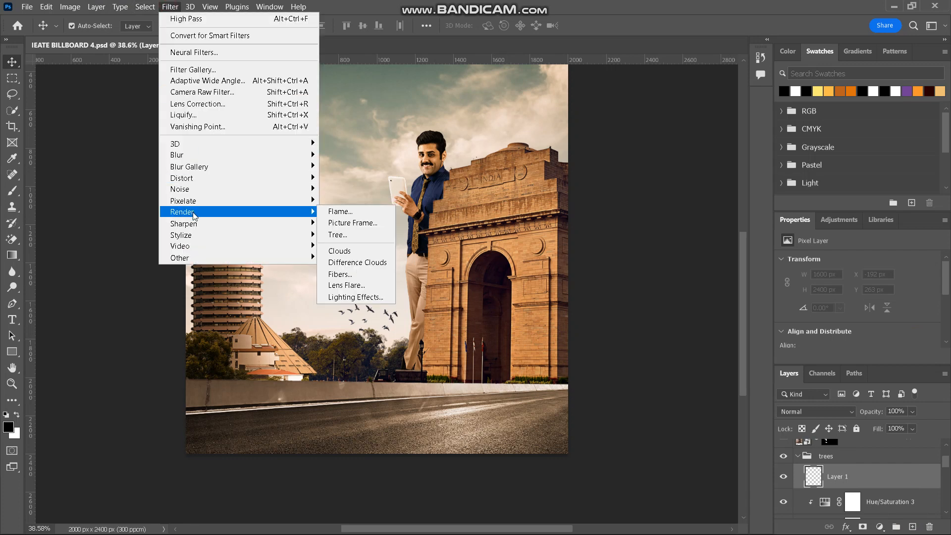
click(348, 235)
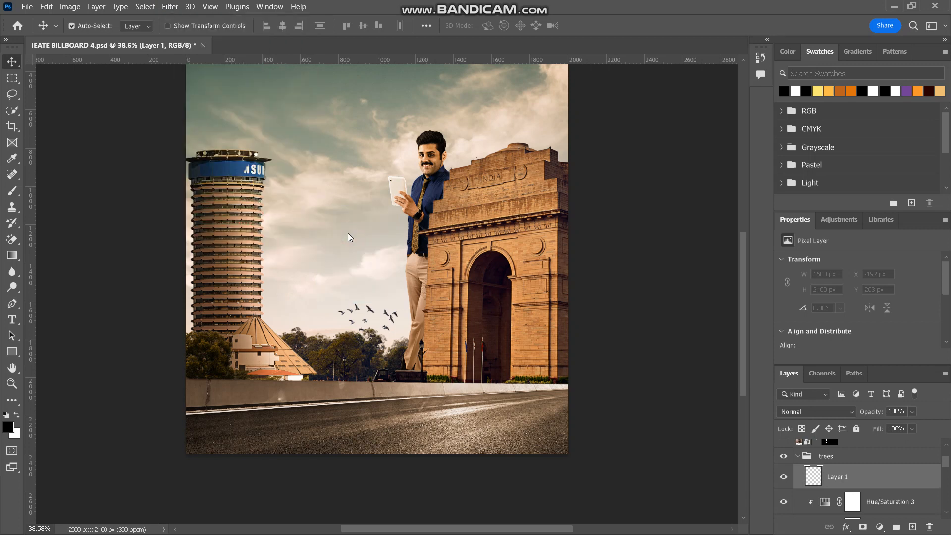
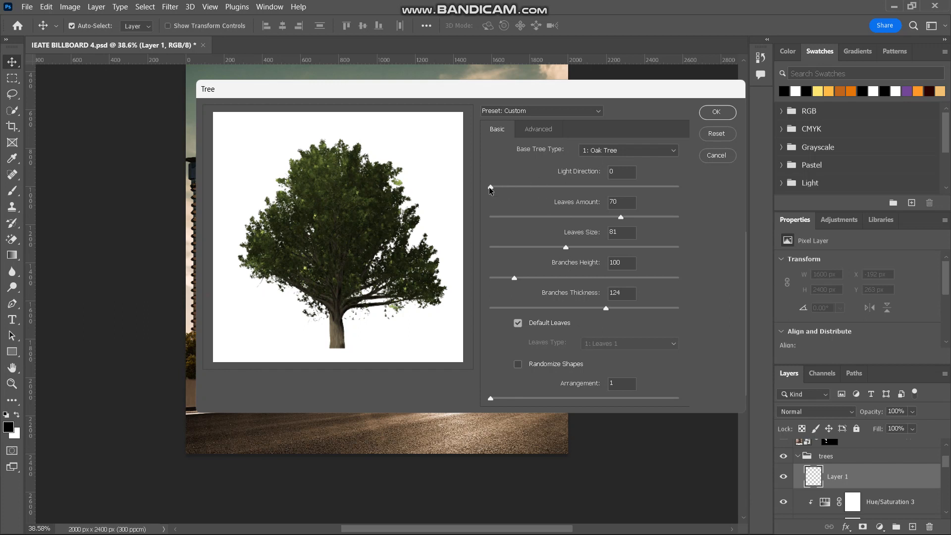
Render an Oak Tree with Light Direction 0, Leaves Amount 62 and Leaves Size 91
drag(489, 186, 704, 204)
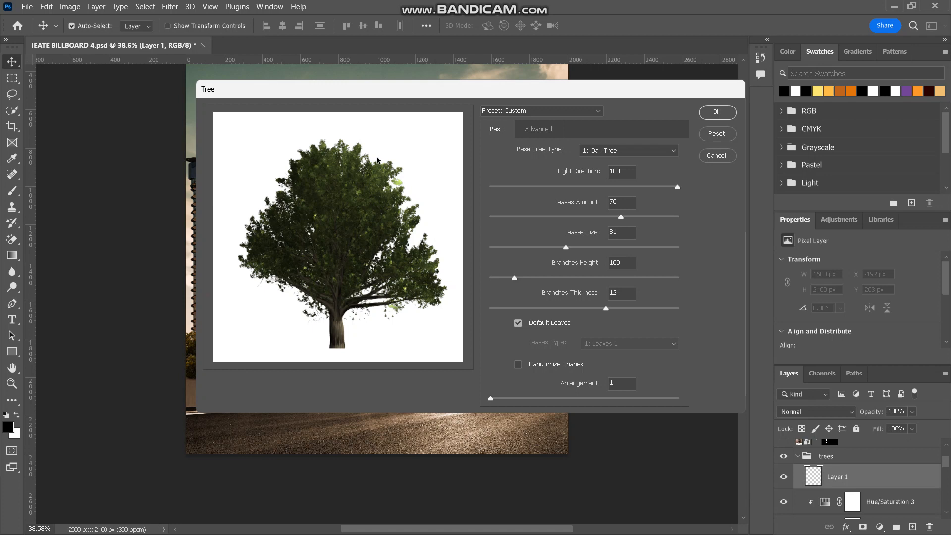
drag(543, 187, 445, 193)
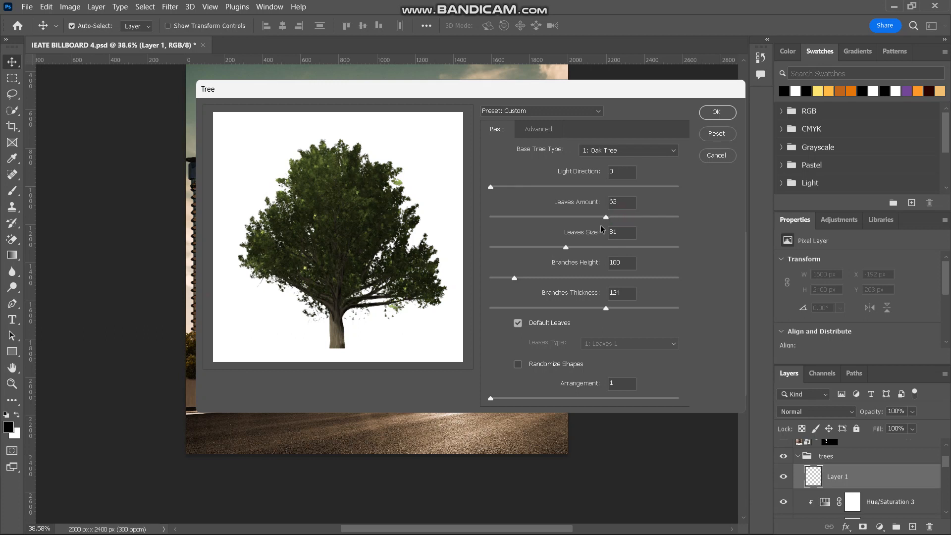
drag(565, 248, 574, 247)
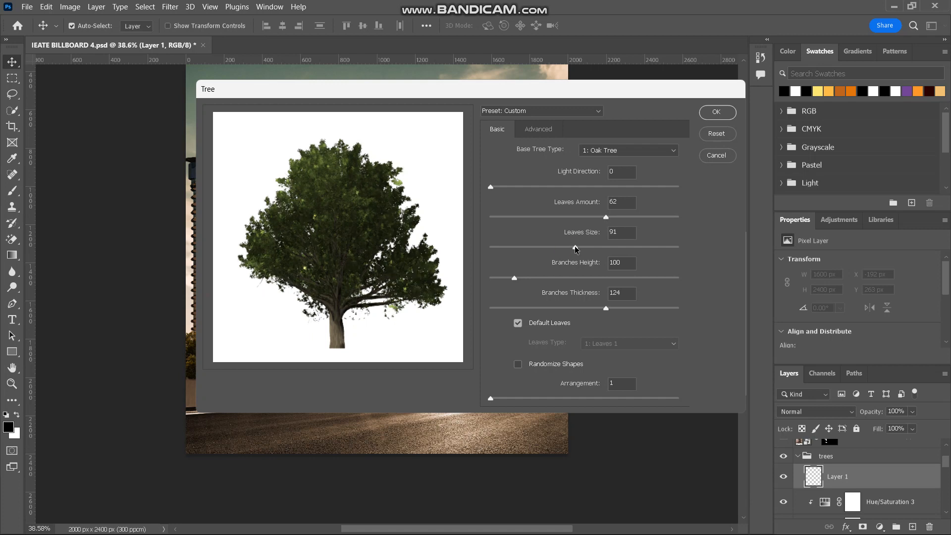
click(629, 150)
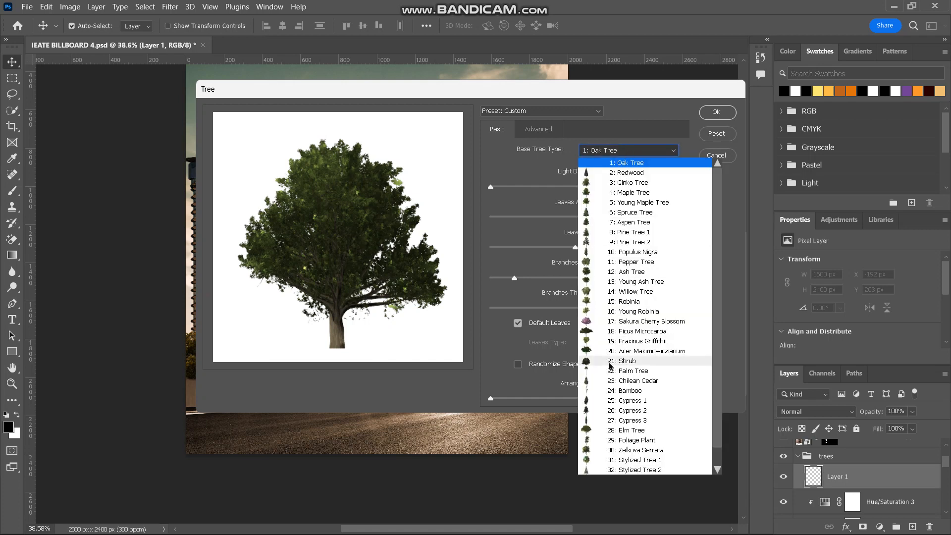
click(496, 206)
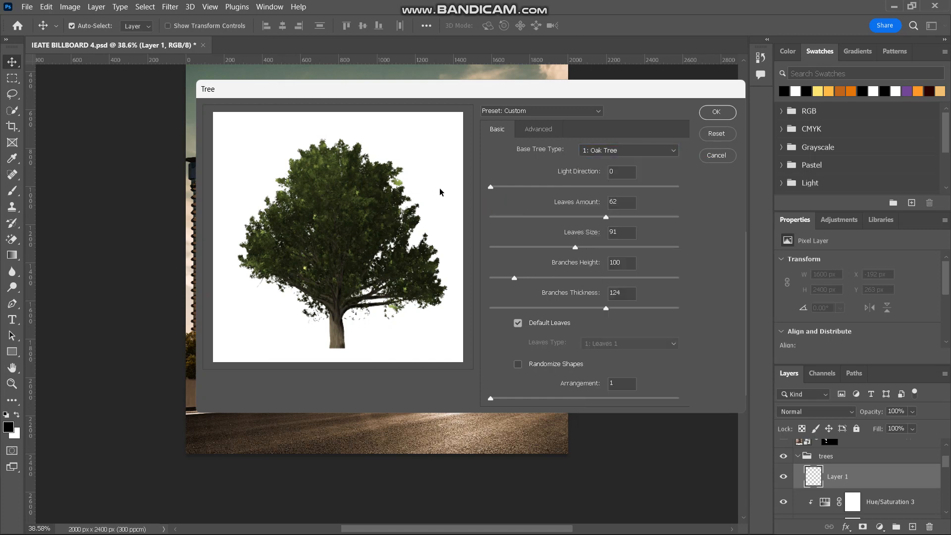
click(716, 112)
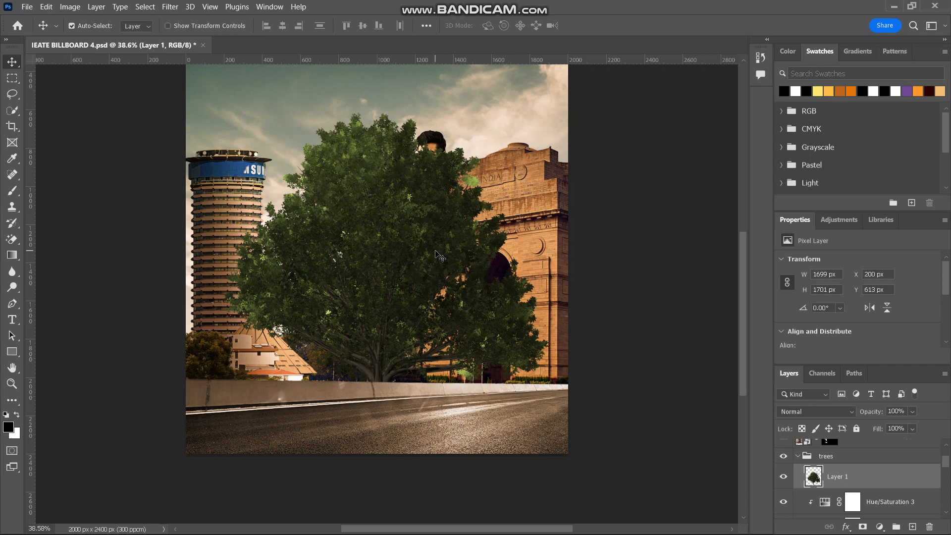
Scale the rendered oak tree to about 24% and place it at the base of the stone arch's outer pillar
key(ctrl+t)
drag(549, 272, 547, 356)
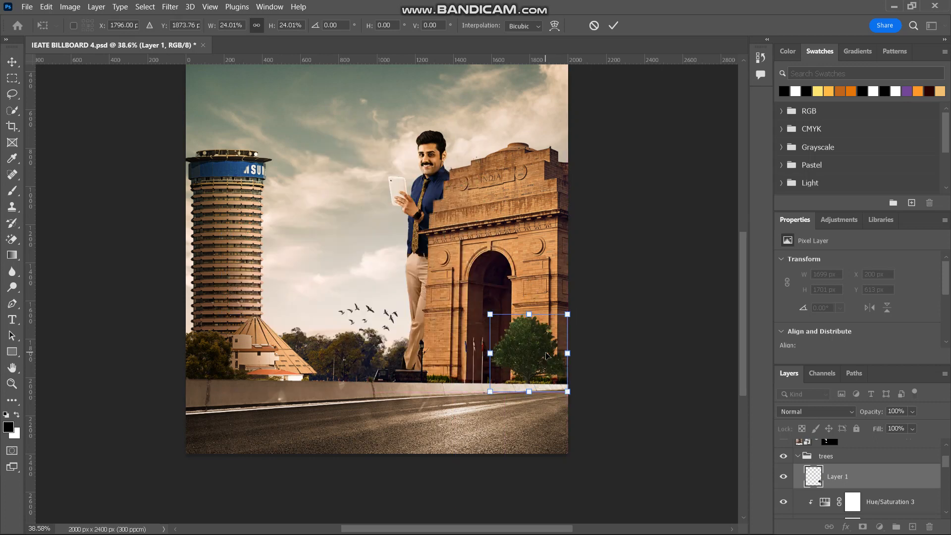
key(Return)
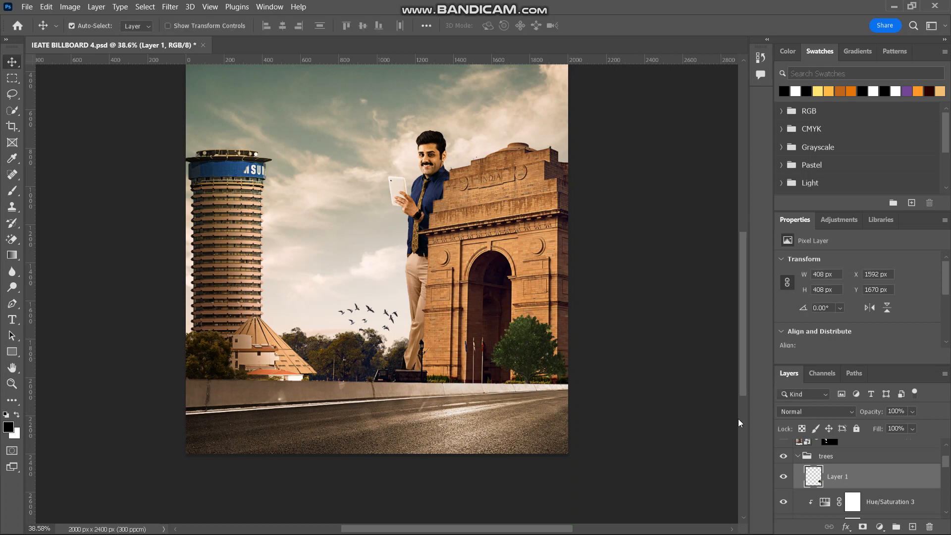
Add a Curves adjustment clipped to the oak tree layer and pull its midtones down to darken the tree
click(881, 527)
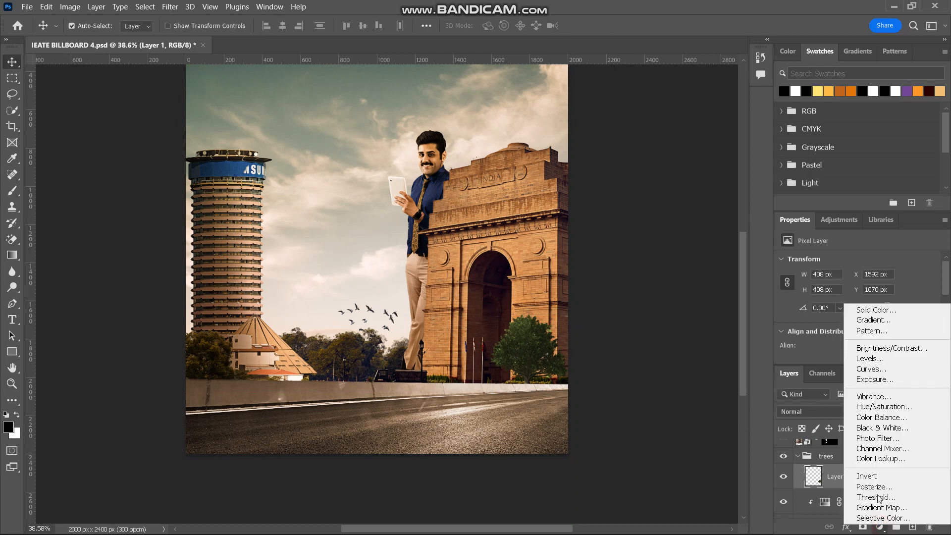
click(871, 373)
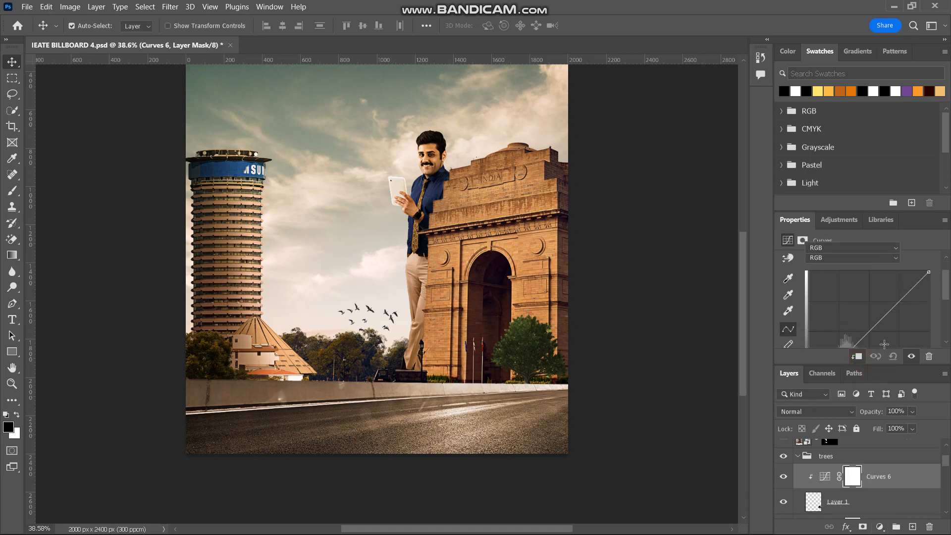
drag(875, 309, 885, 315)
scroll(488, 304, down, 3)
scroll(488, 304, up, 5)
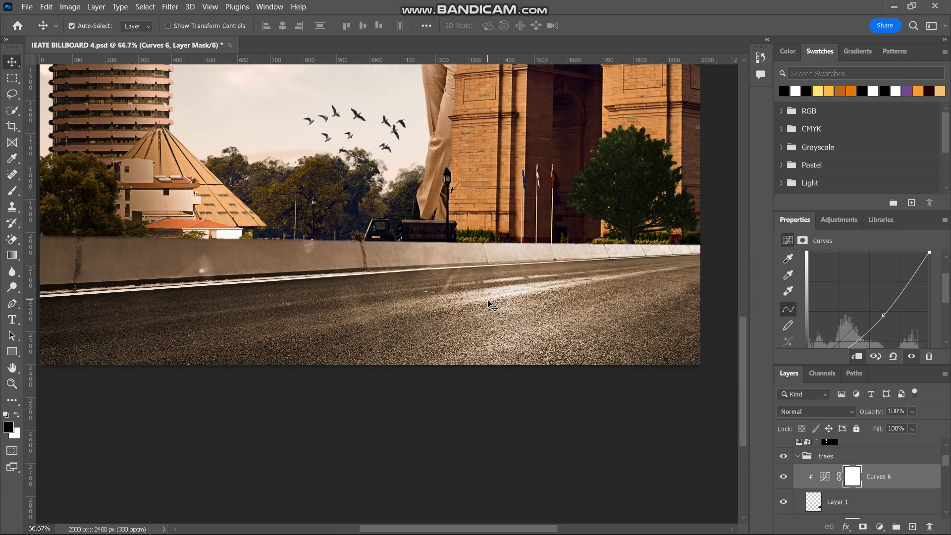
Add a Hue/Saturation adjustment clipped to the oak tree and set its Hue to -25
scroll(488, 304, right, 3)
scroll(488, 303, up, 2)
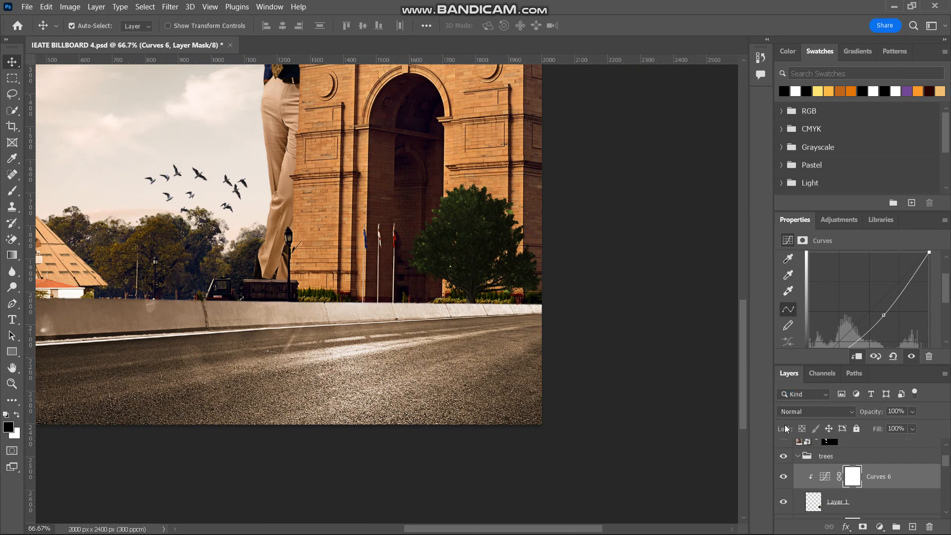
click(880, 527)
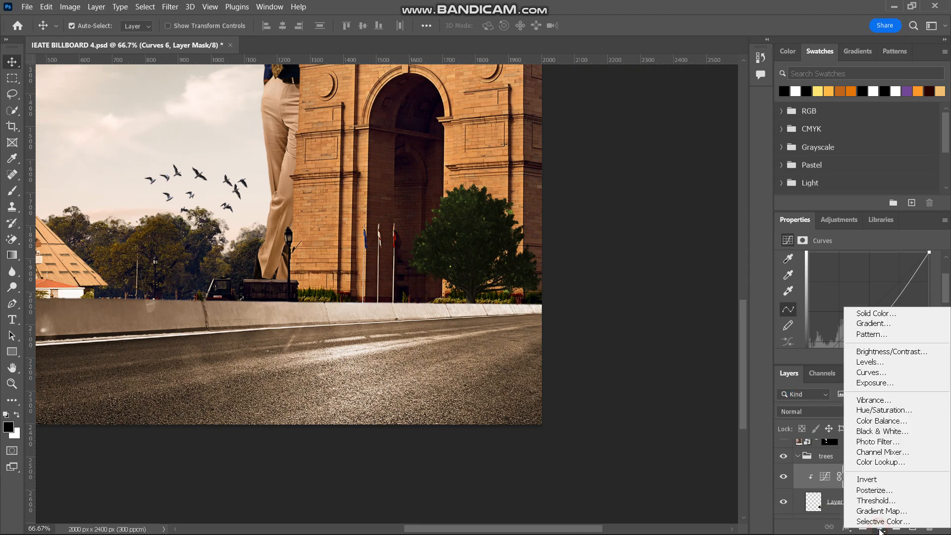
click(883, 412)
drag(858, 308, 848, 308)
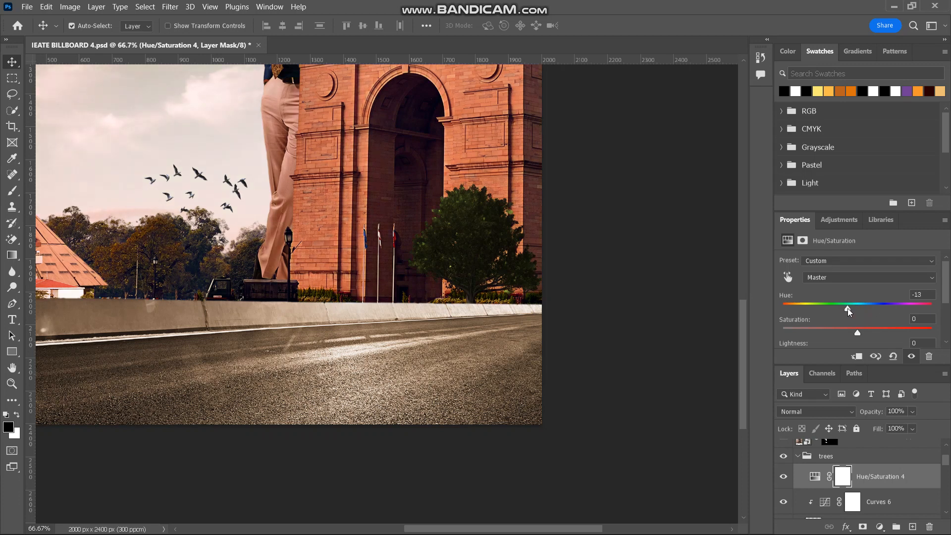
click(858, 358)
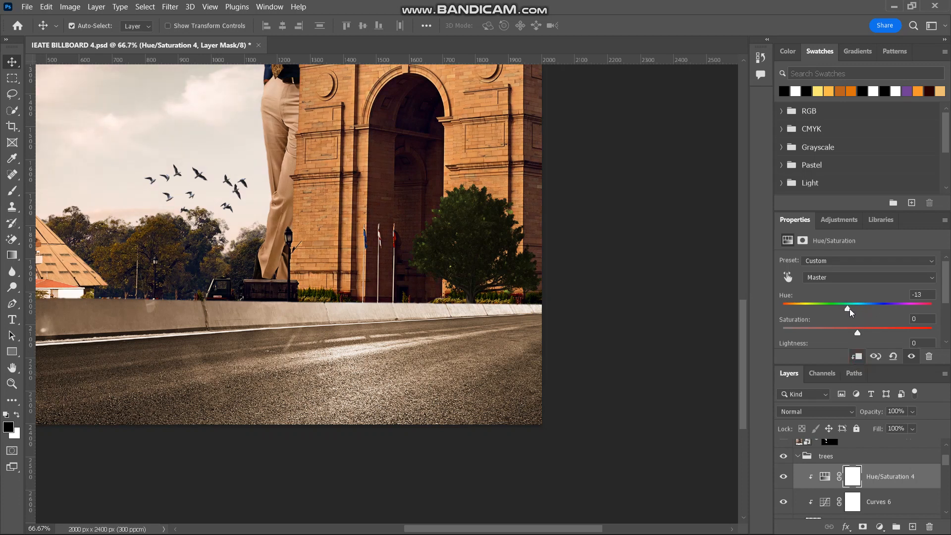
drag(849, 307, 829, 308)
Set the oak tree's Hue/Saturation Hue to -42 and check the tree against the whole composition
scroll(391, 420, down, 2)
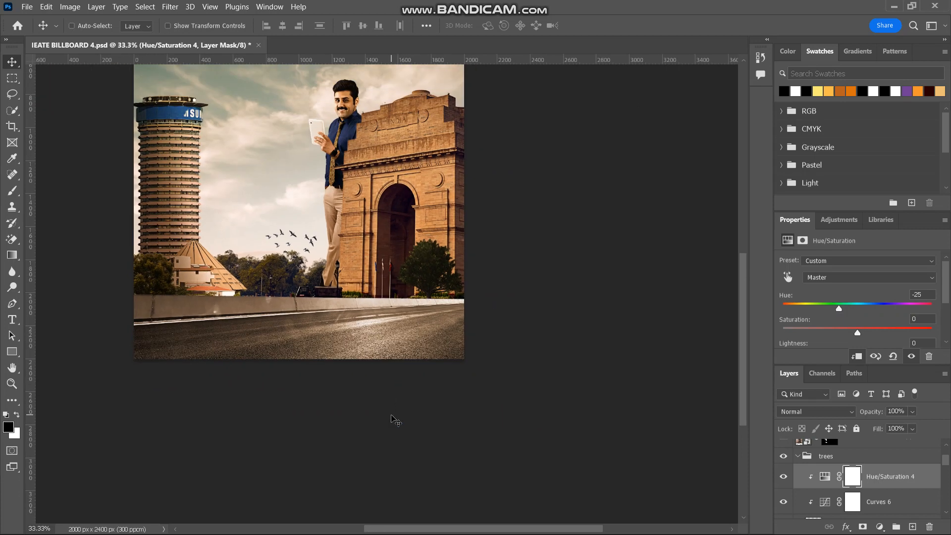
key(ctrl+plus)
key(ctrl+plus)
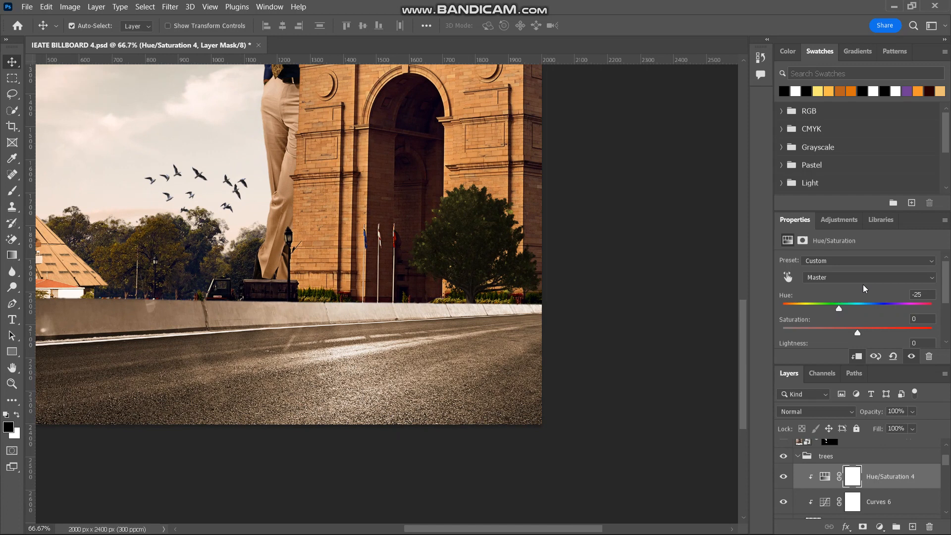
drag(833, 310, 826, 309)
key(ctrl+minus)
key(ctrl+minus)
key(ctrl+minus)
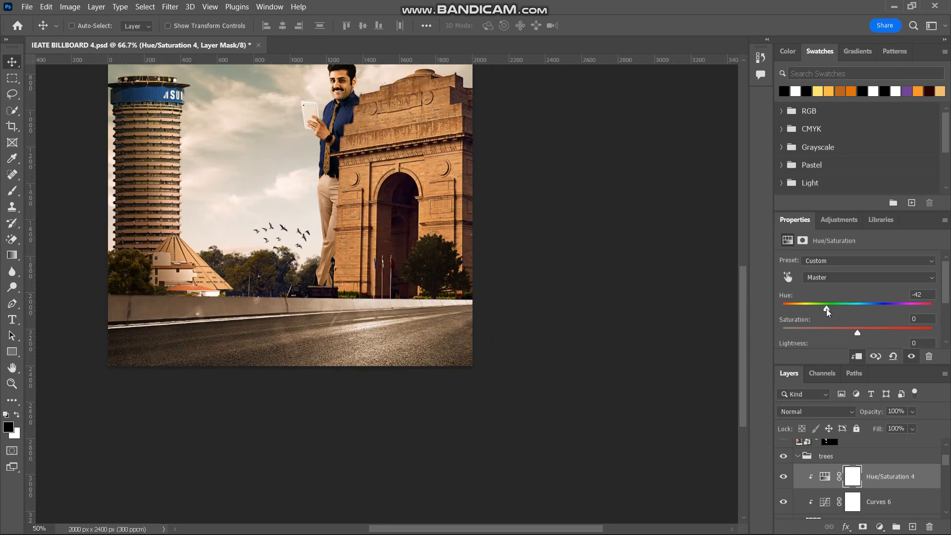
key(ctrl+0)
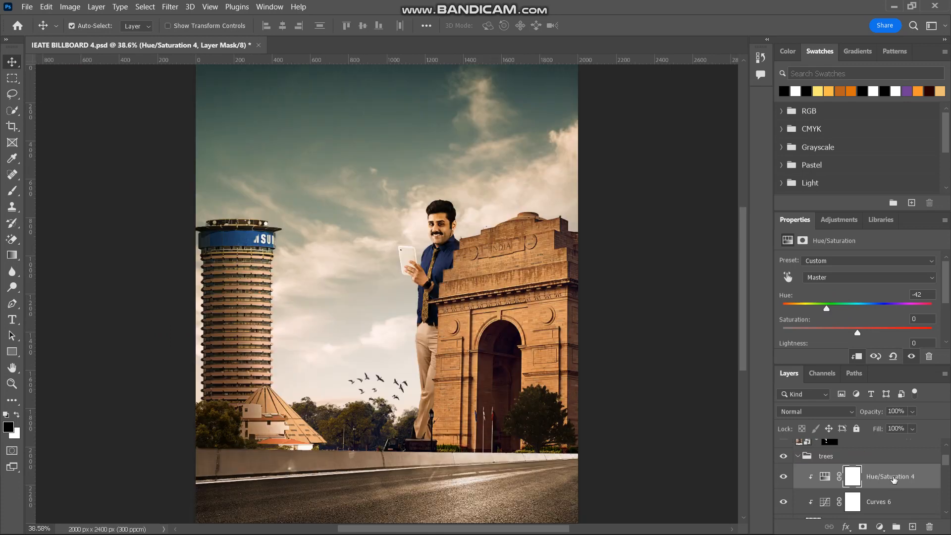
Add a second clipped Curves adjustment directly above the oak tree's darkening curve and raise it steeply to brighten the tree
click(871, 508)
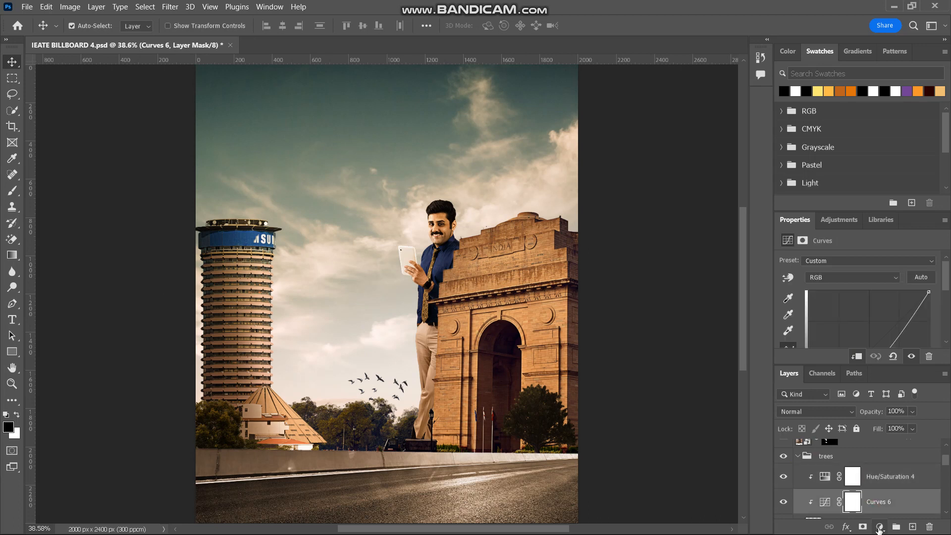
click(880, 528)
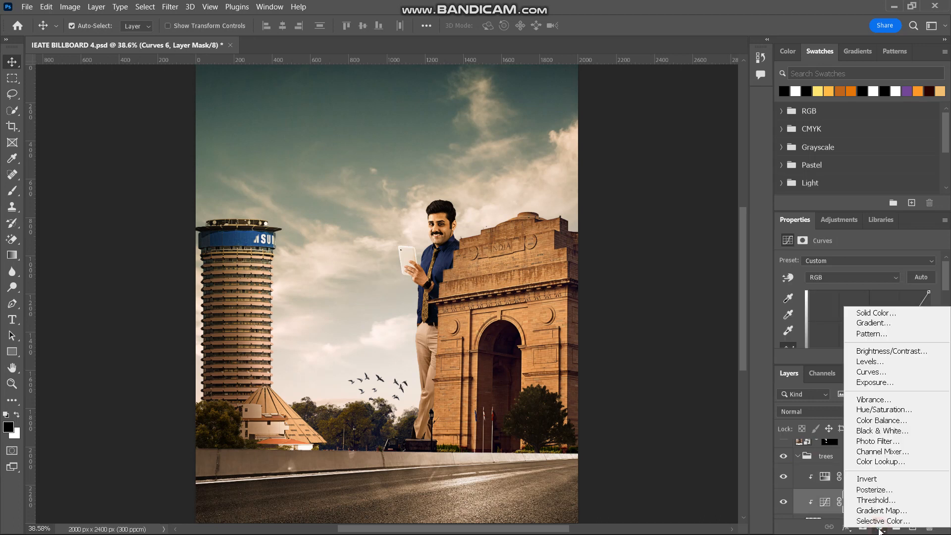
click(872, 373)
click(876, 345)
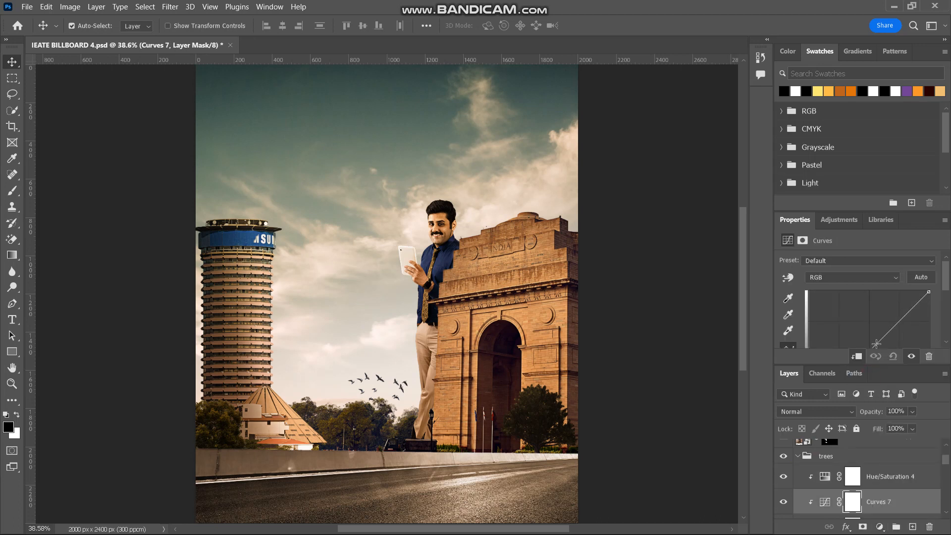
drag(877, 344, 842, 315)
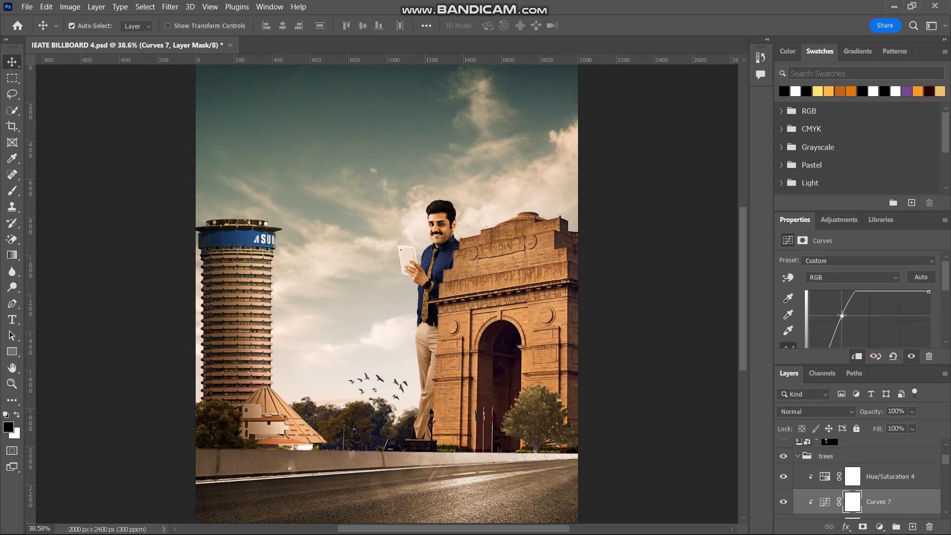
Invert the second Curves mask on the oak tree and paint white with a soft brush along the tree's left side to restore highlights
key(ctrl+i)
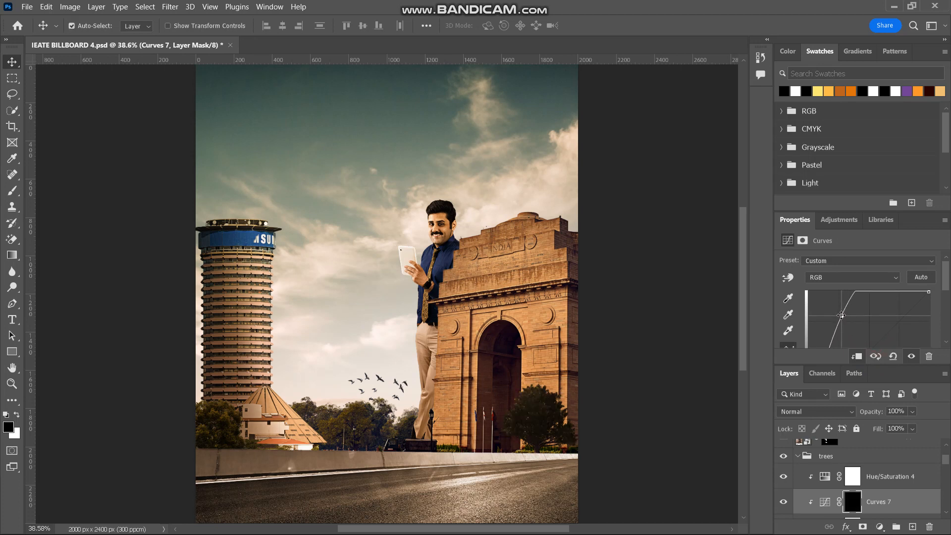
click(12, 191)
key(ctrl+plus)
key(ctrl+plus)
key(x)
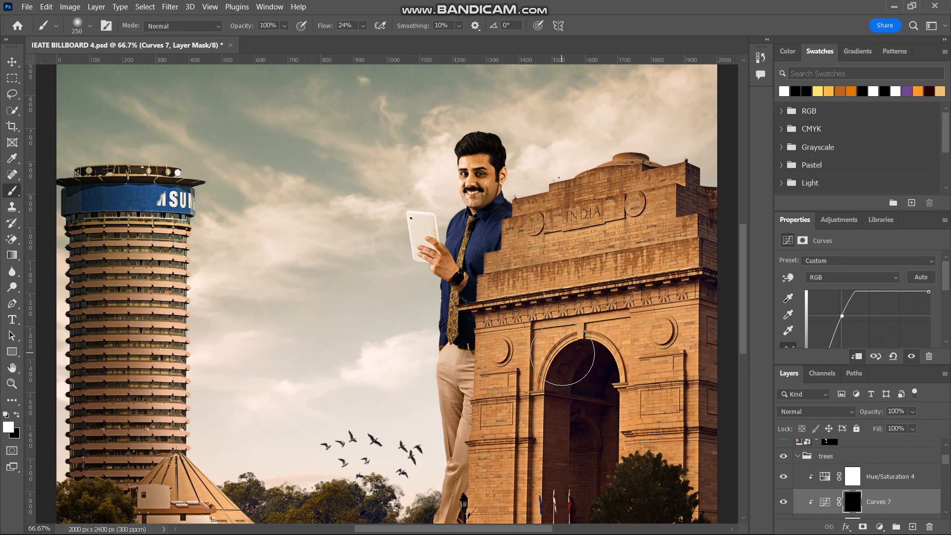
scroll(562, 354, down, 3)
scroll(425, 193, right, 3)
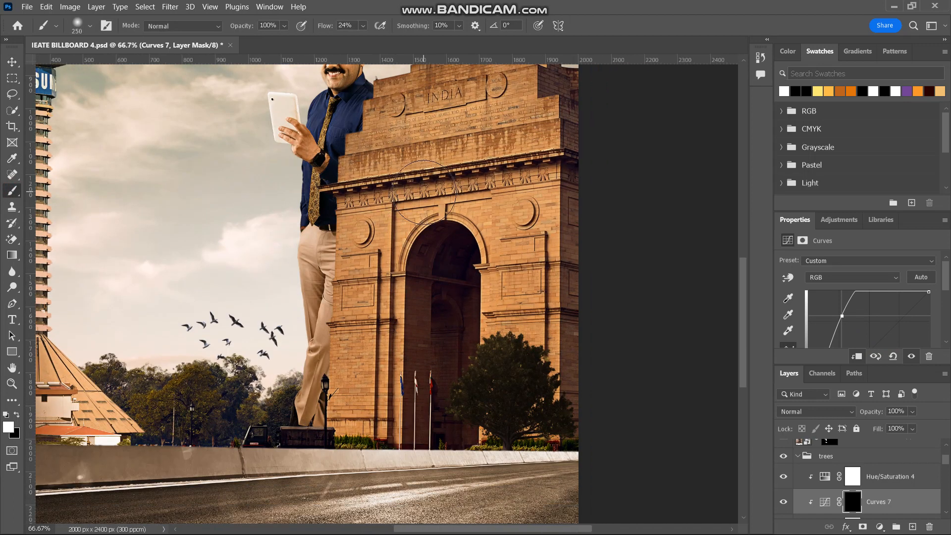
mouse_move(478, 301)
mouse_down()
mouse_move(422, 390)
mouse_move(438, 367)
mouse_move(438, 404)
mouse_up()
key(bracketright)
key(bracketright)
click(462, 329)
click(449, 386)
key(ctrl+minus)
key(ctrl+minus)
key(ctrl+minus)
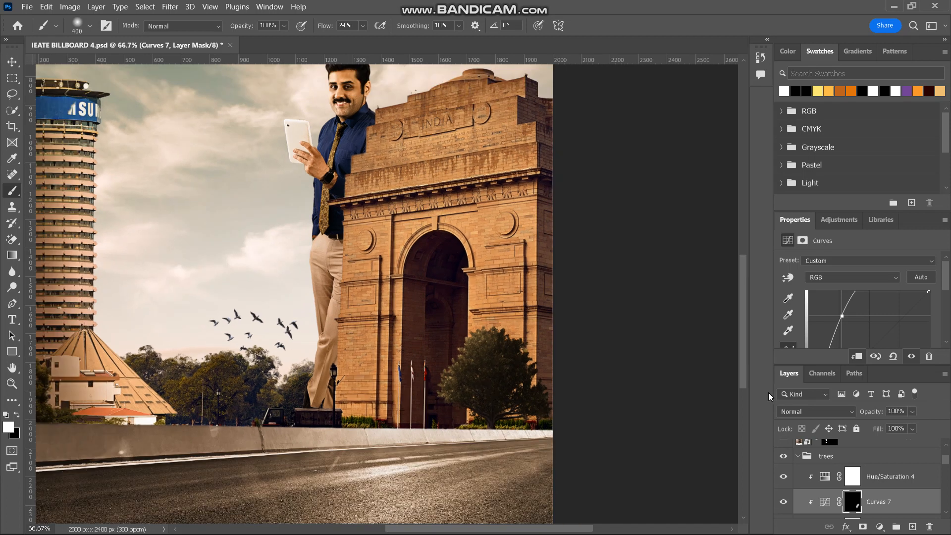
key(ctrl+0)
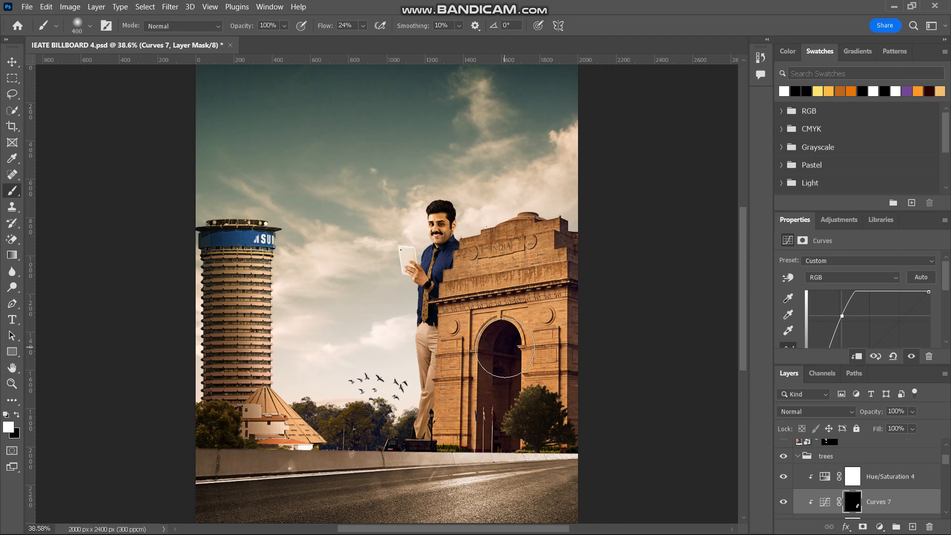
Collapse the trees group and save the document
click(798, 457)
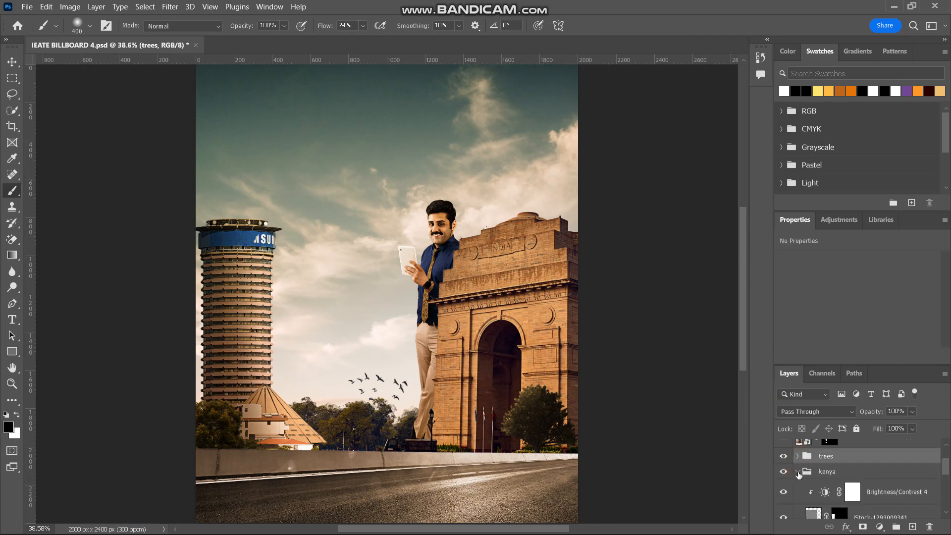
key(ctrl+s)
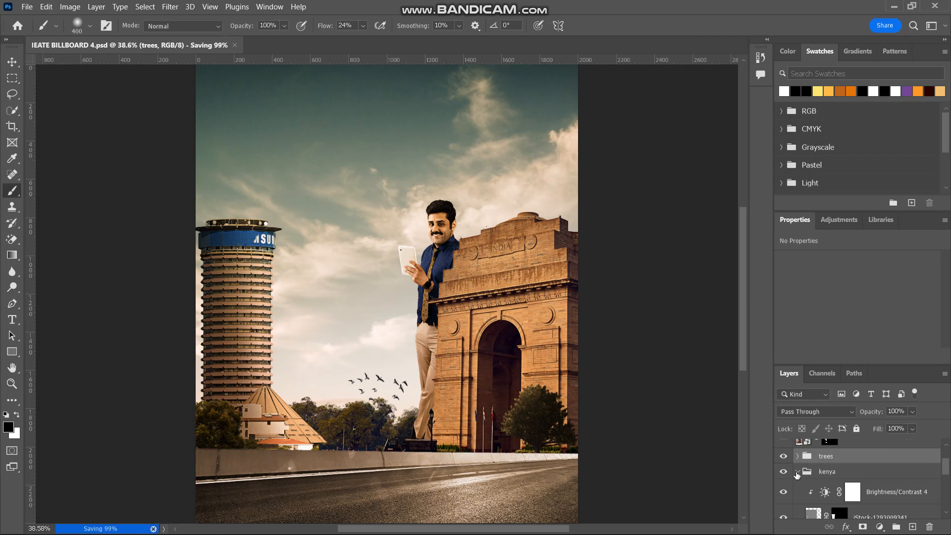
click(14, 63)
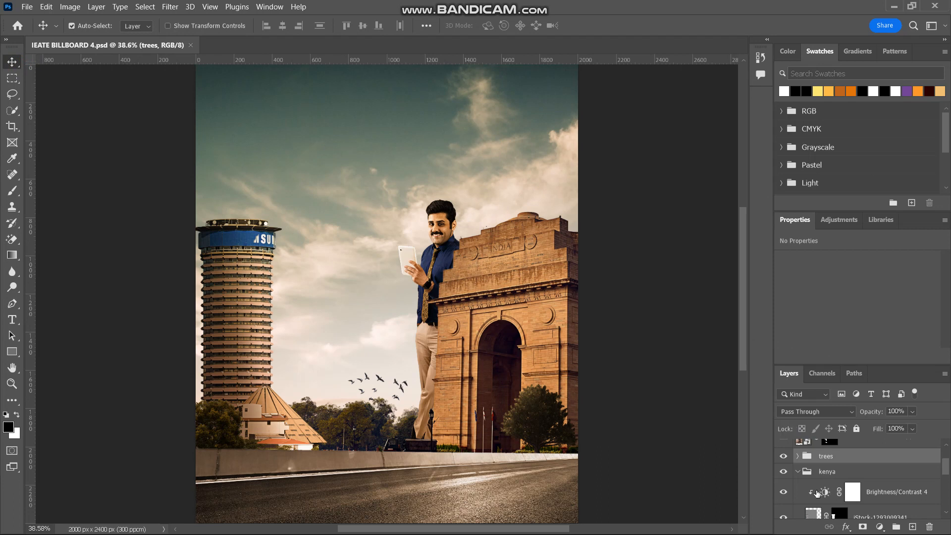
scroll(817, 493, up, 2)
click(783, 468)
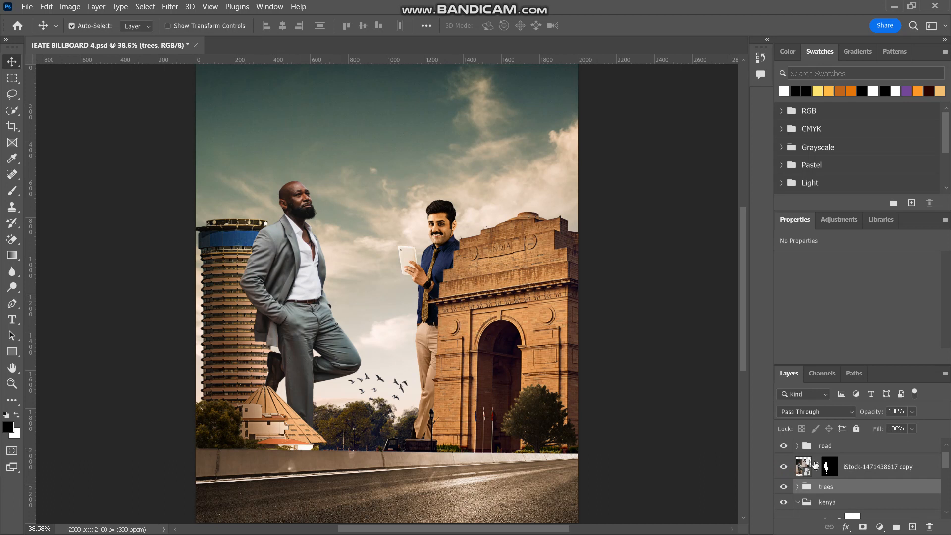
click(831, 474)
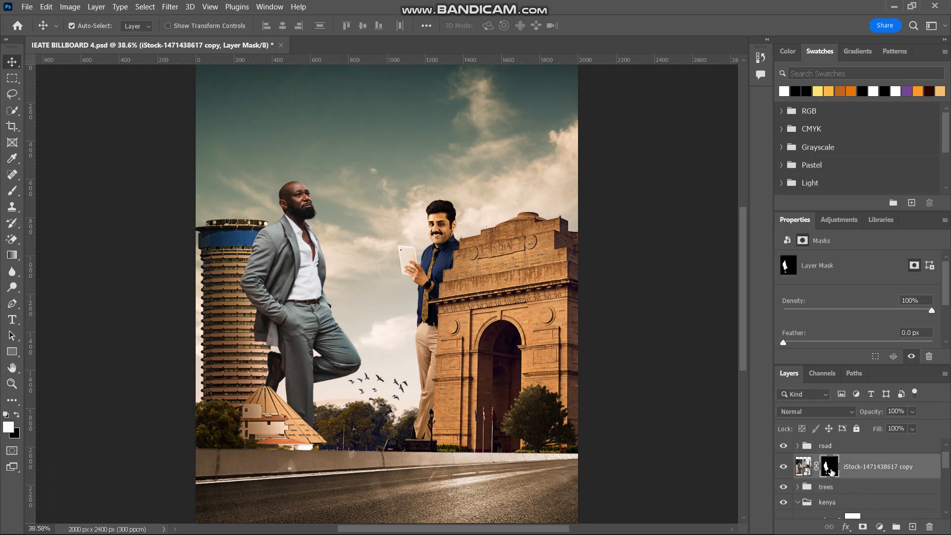
shift+click(831, 471)
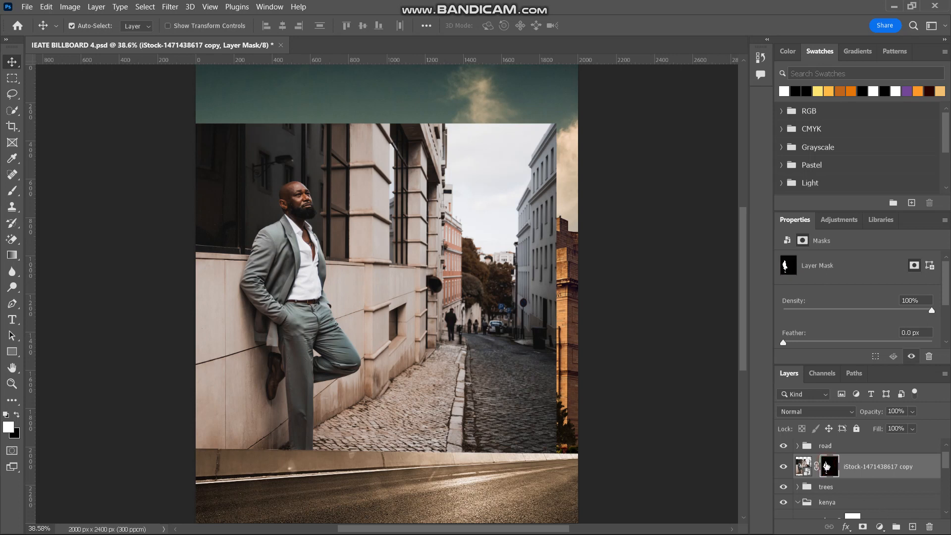
shift+click(826, 465)
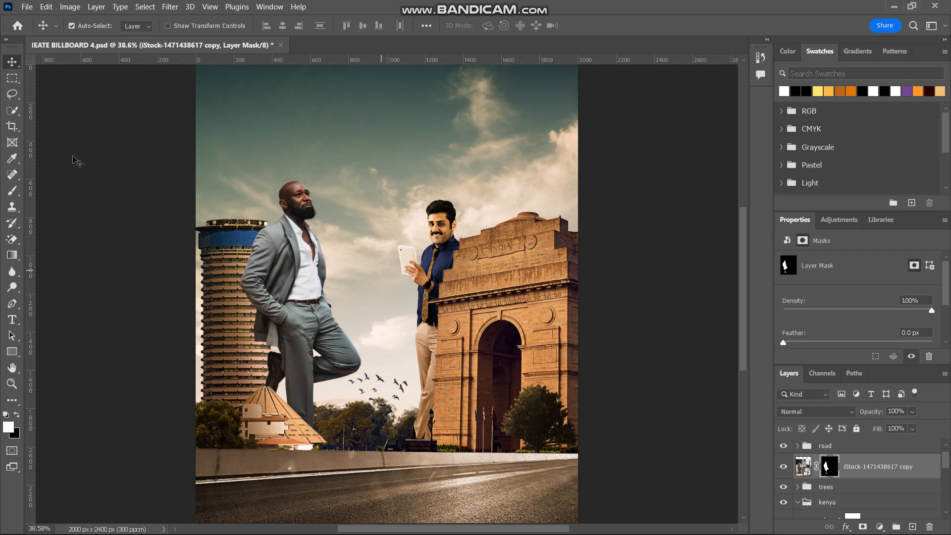
Examine the suited man's cutout edges around the beard, collar and jacket, and compare him with the rest of the scene
scroll(365, 312, up, 2)
scroll(365, 312, left, 1)
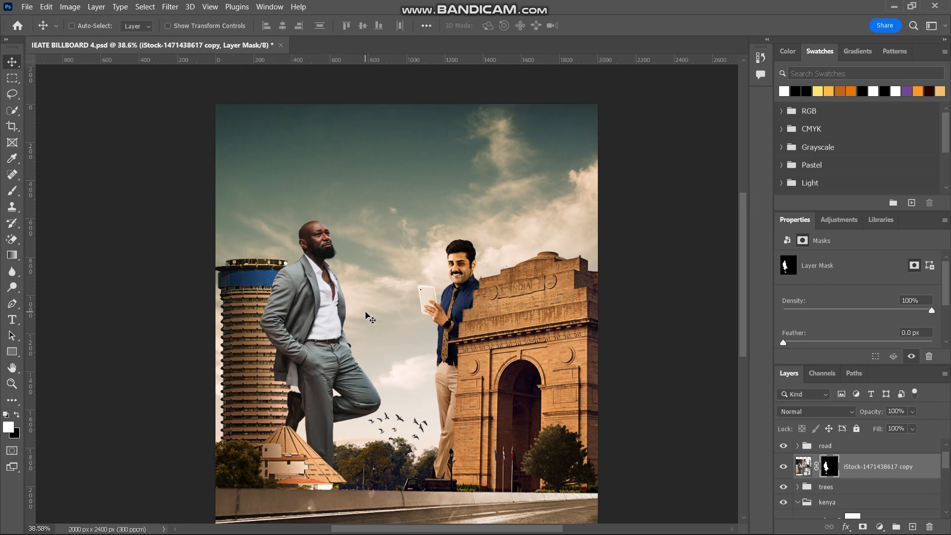
scroll(367, 316, up, 6)
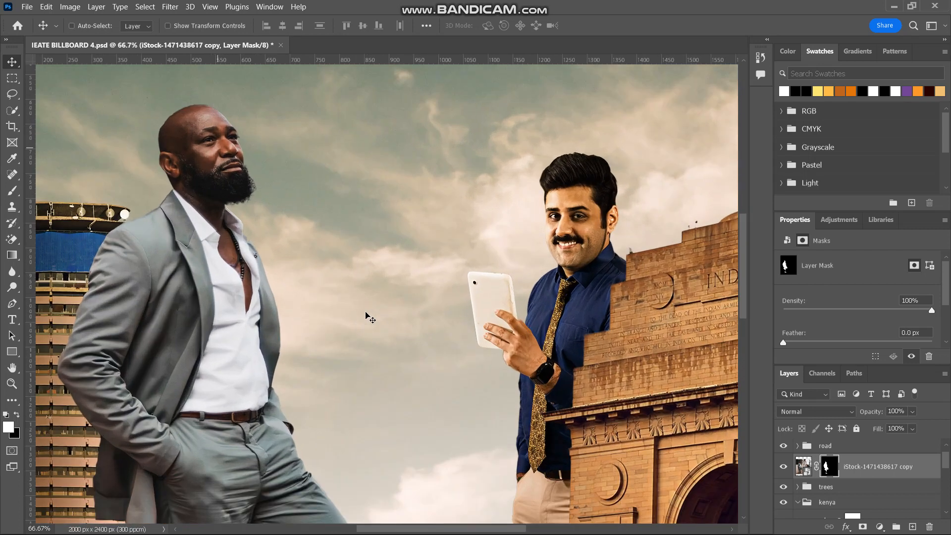
scroll(366, 316, up, 4)
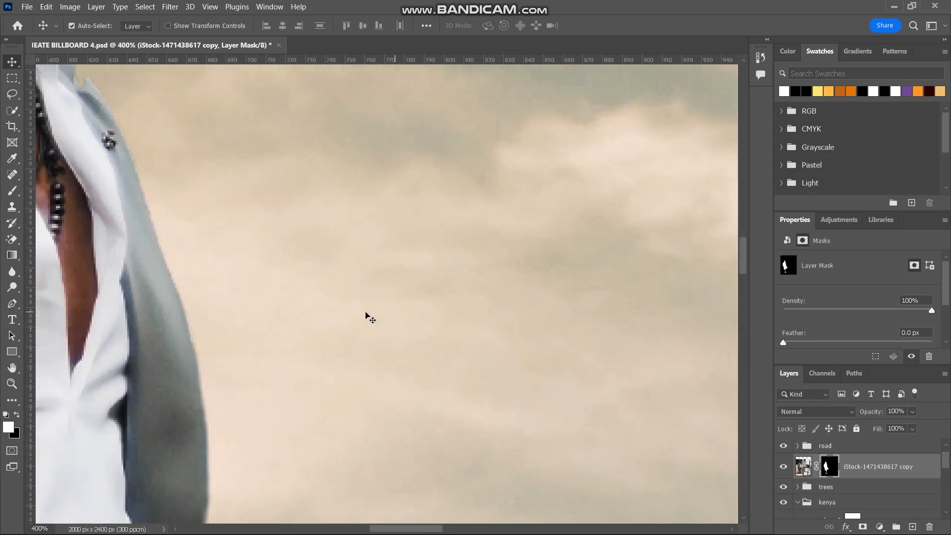
scroll(367, 316, up, 2)
scroll(247, 275, left, 3)
scroll(246, 275, up, 3)
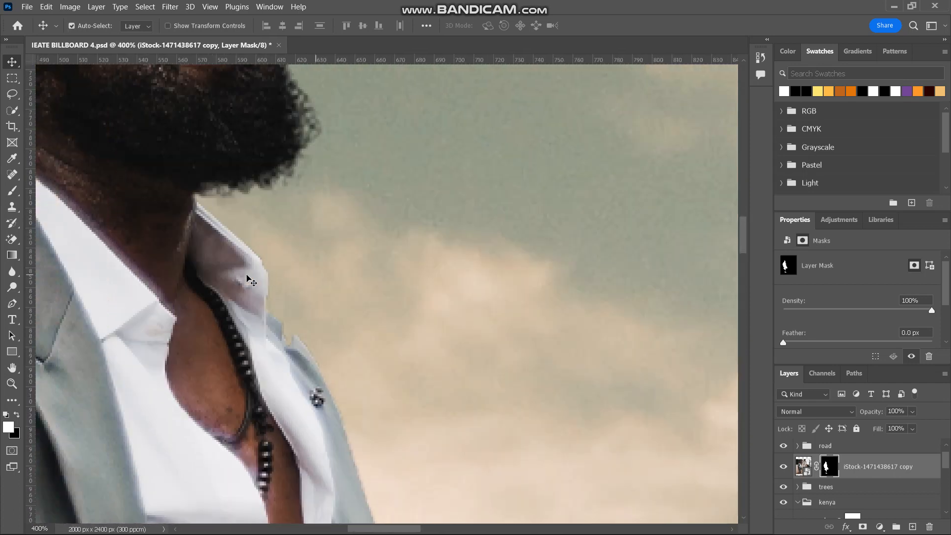
scroll(247, 280, down, 1)
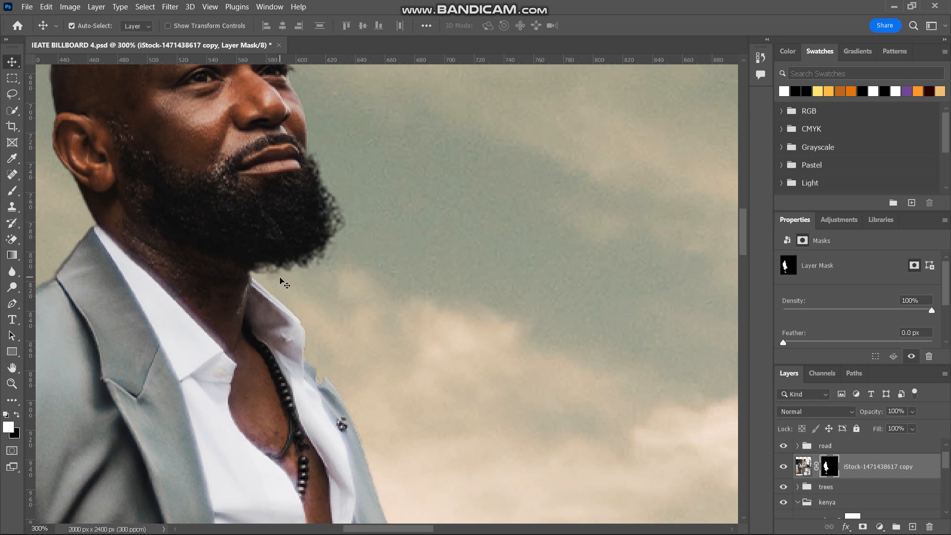
scroll(284, 282, down, 5)
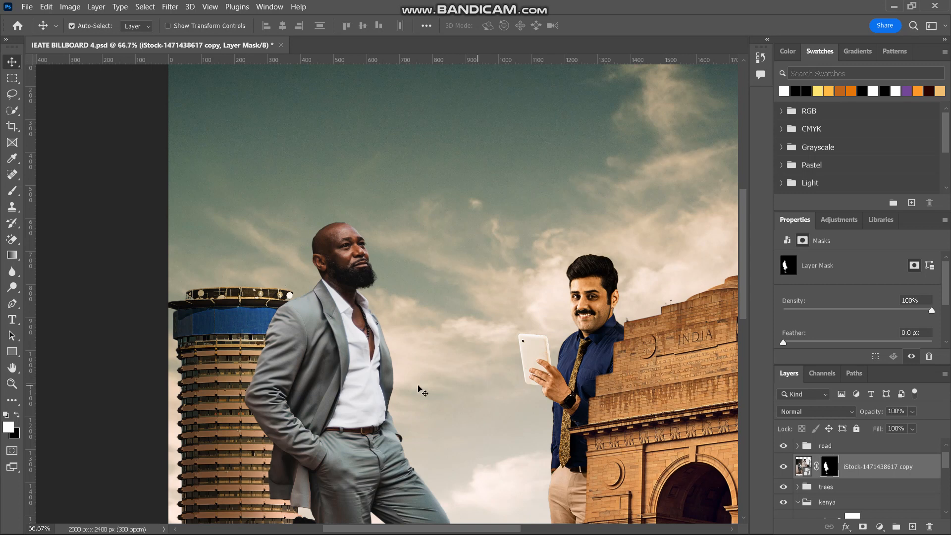
scroll(401, 385, down, 4)
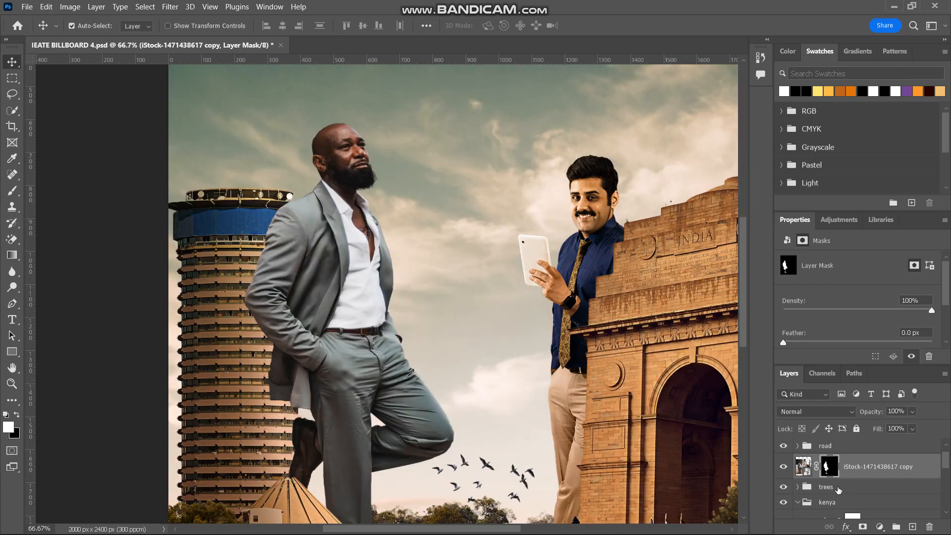
Duplicate the kenya group's Gradient Fill 1 copy 4 to directly above the suited man's layer and clip it to him
scroll(840, 491, down, 1)
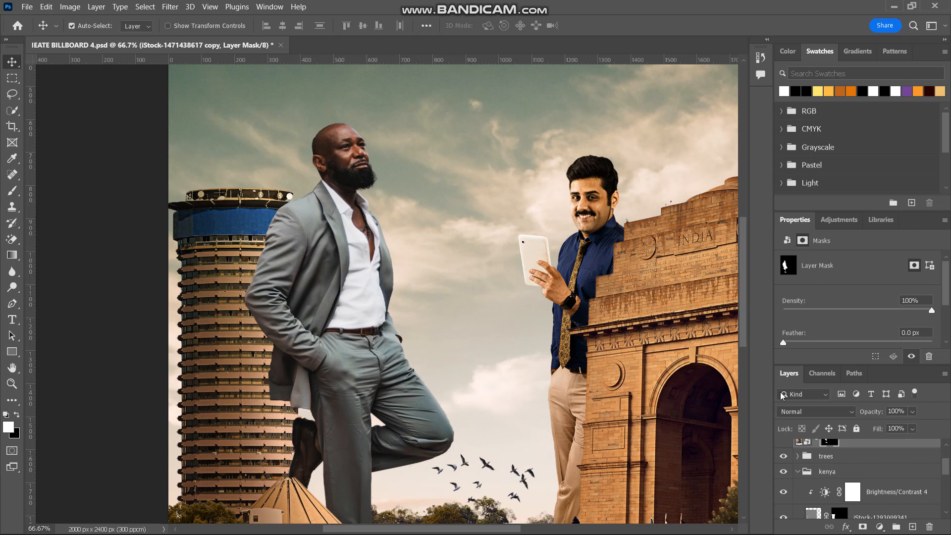
scroll(805, 461, up, 1)
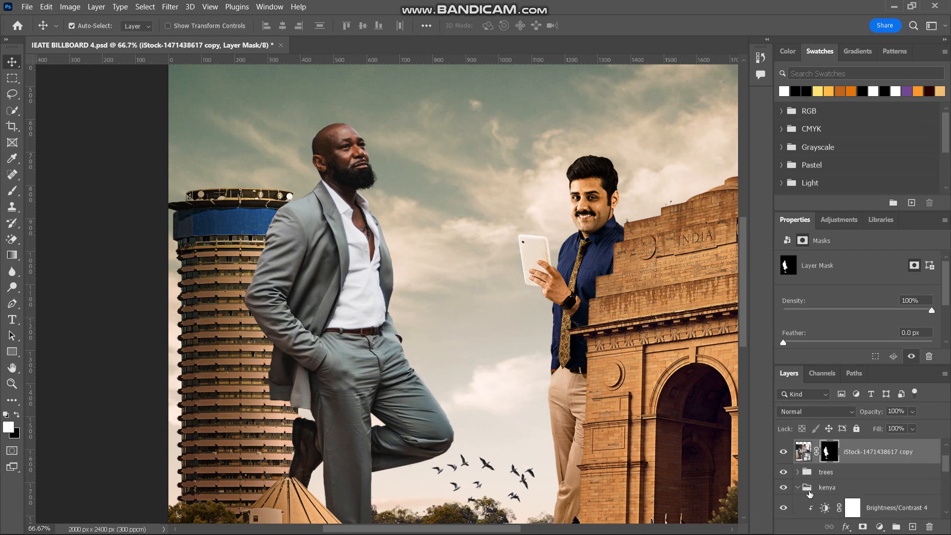
scroll(813, 495, down, 2)
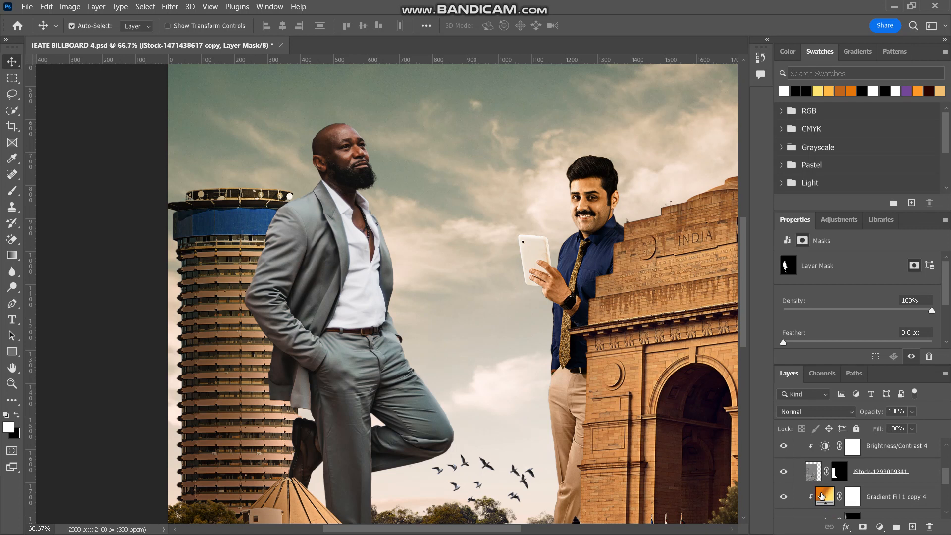
click(822, 496)
drag(822, 496, 823, 457)
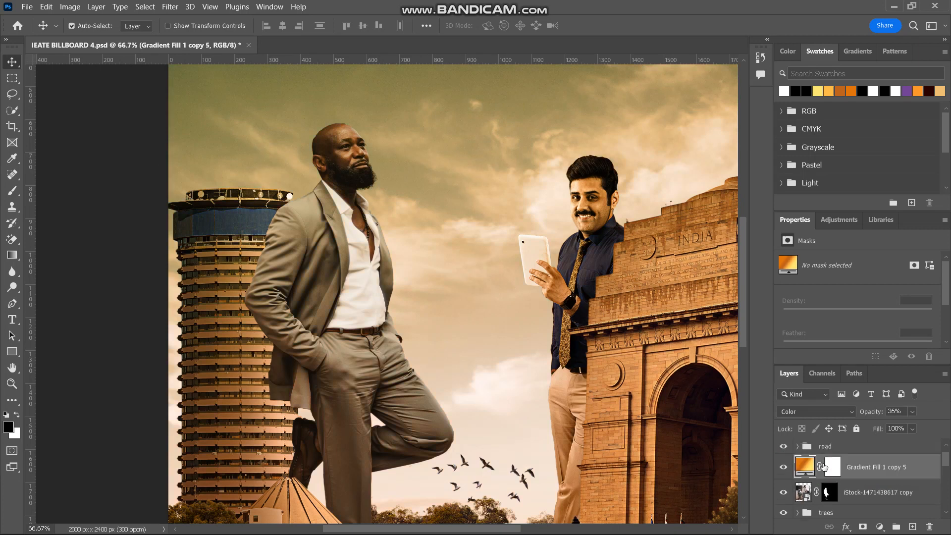
alt+click(837, 479)
scroll(842, 483, down, 3)
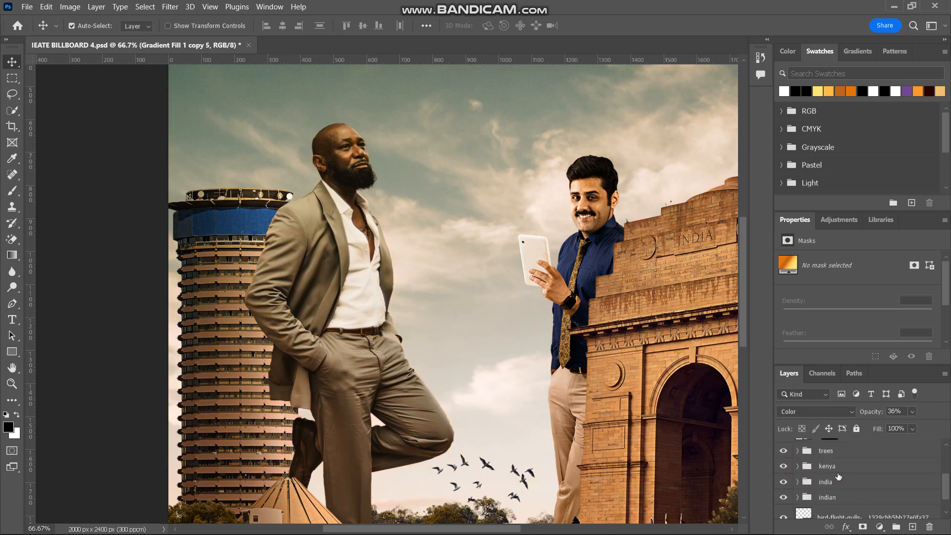
scroll(832, 471, up, 3)
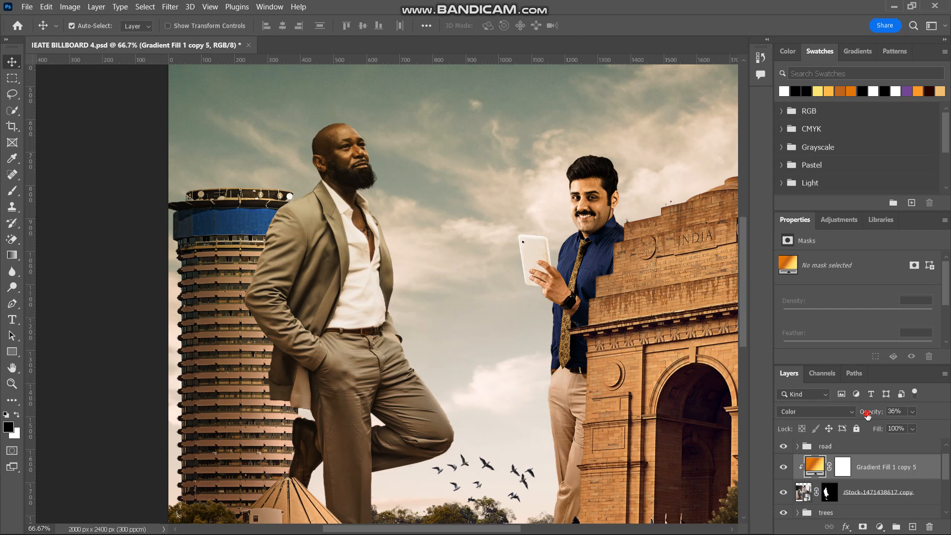
Lower the opacity of the suited man's clipped gradient fill to 12% and check the whole composition
drag(868, 415, 767, 431)
drag(877, 414, 884, 415)
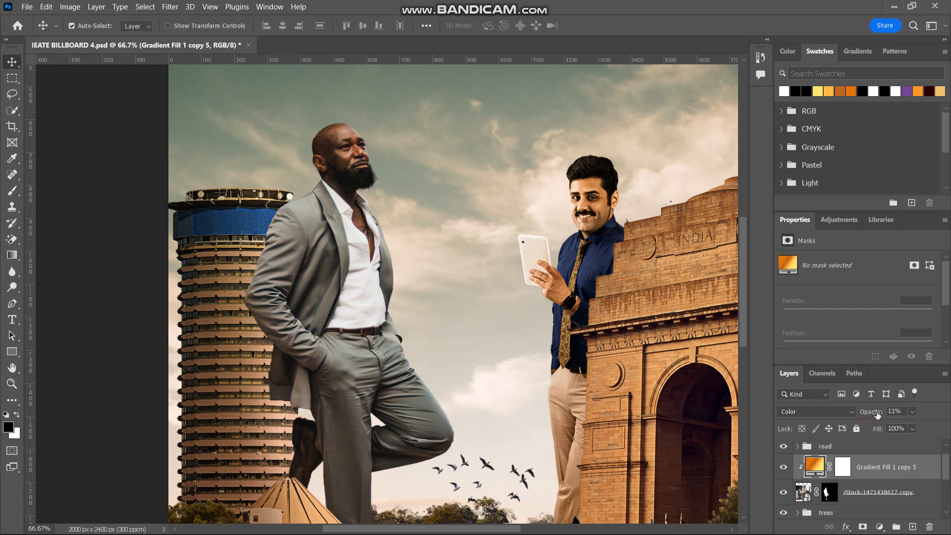
drag(876, 414, 877, 414)
key(ctrl+0)
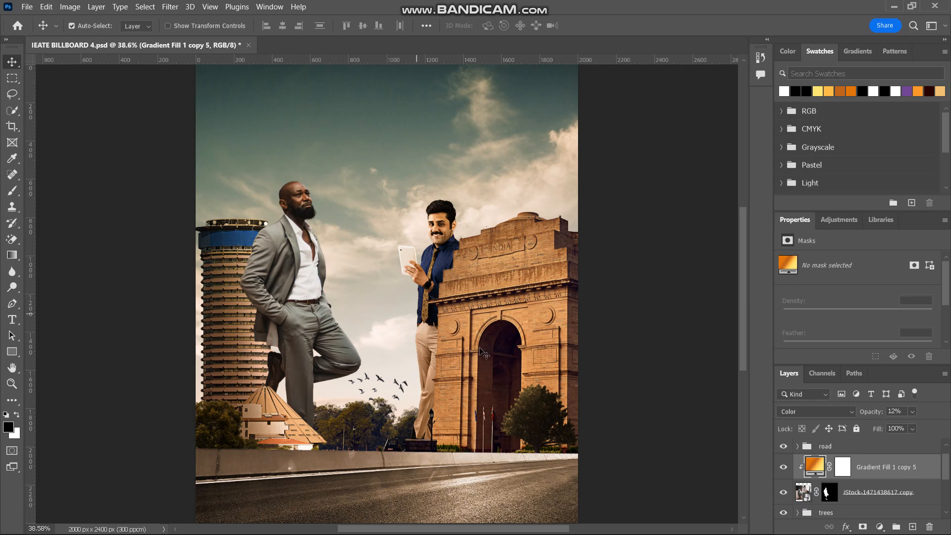
click(858, 494)
key(ctrl+j)
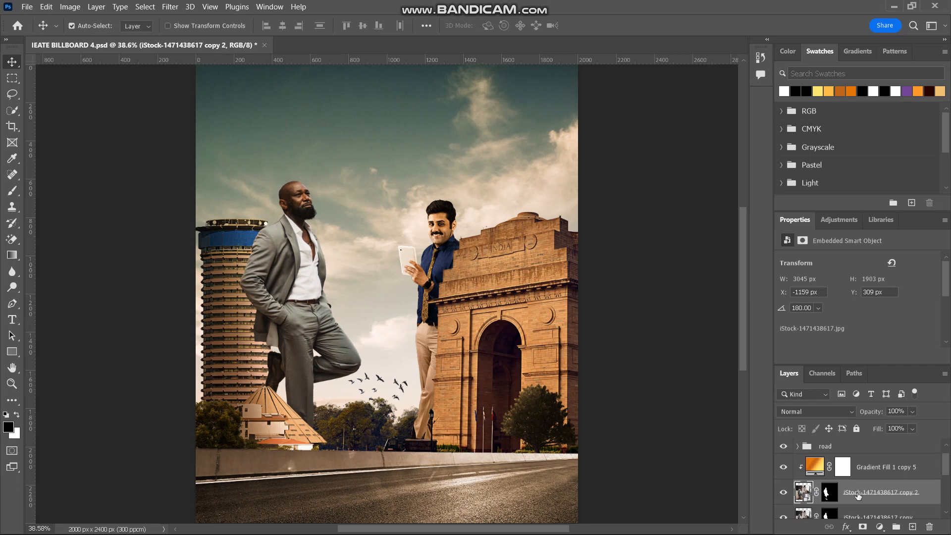
drag(852, 517, 871, 465)
Add a Brightness/Contrast adjustment clipped to the upper suited man layer and set its contrast to -50
click(881, 527)
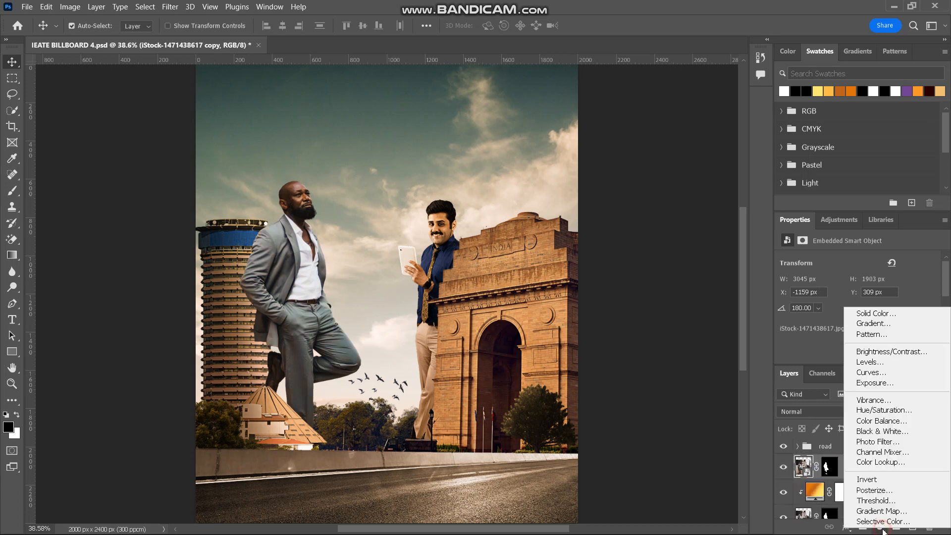
click(873, 352)
click(859, 356)
drag(857, 320, 691, 319)
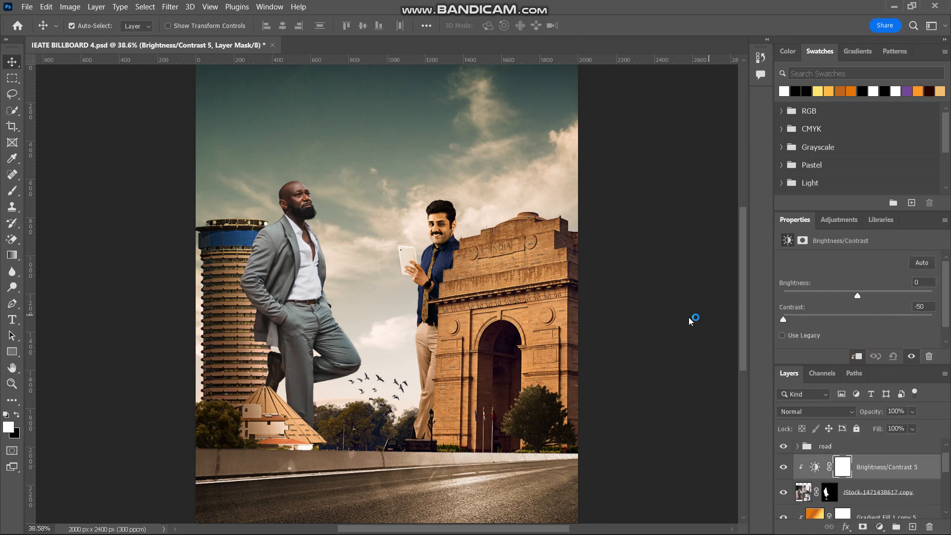
click(807, 496)
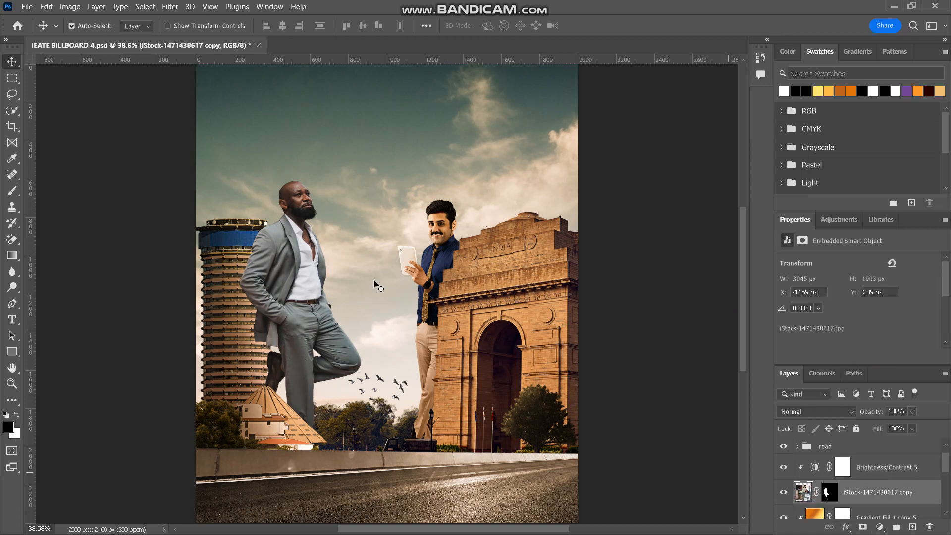
click(170, 7)
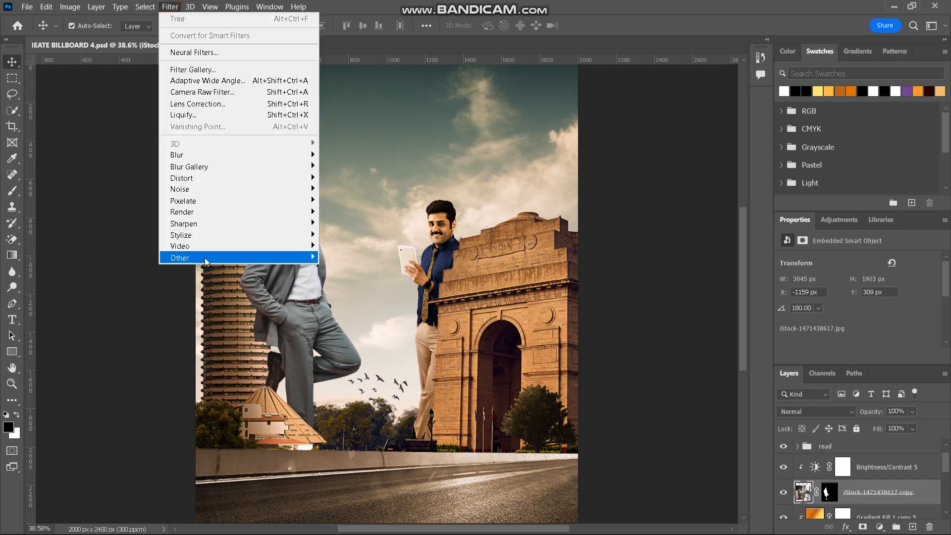
mouse_move(208, 260)
click(345, 269)
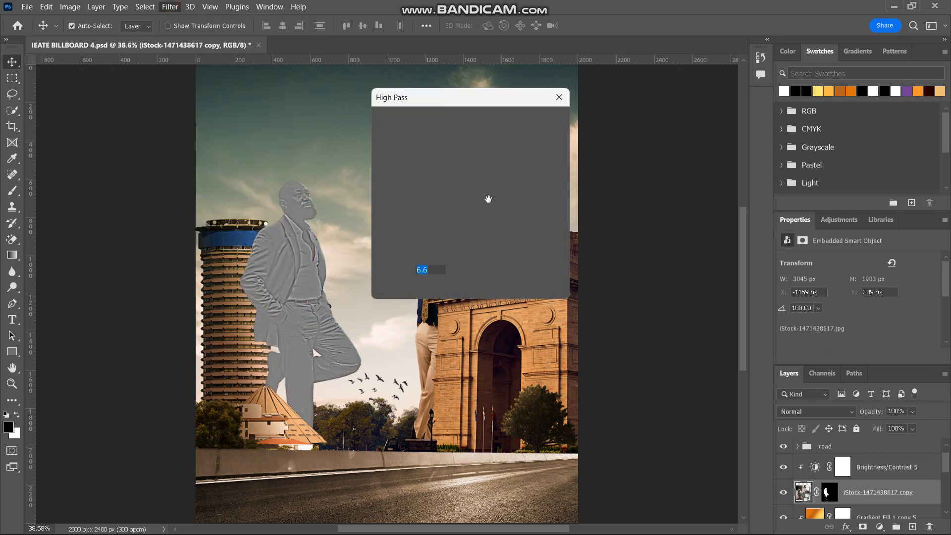
click(540, 124)
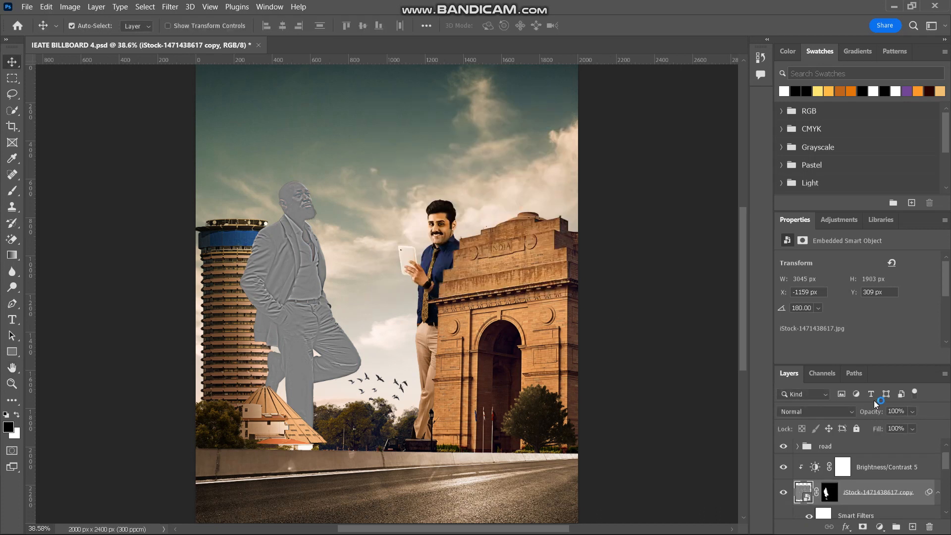
Set the High Pass layer's blend mode to Linear Light and its opacity to 26%
click(842, 412)
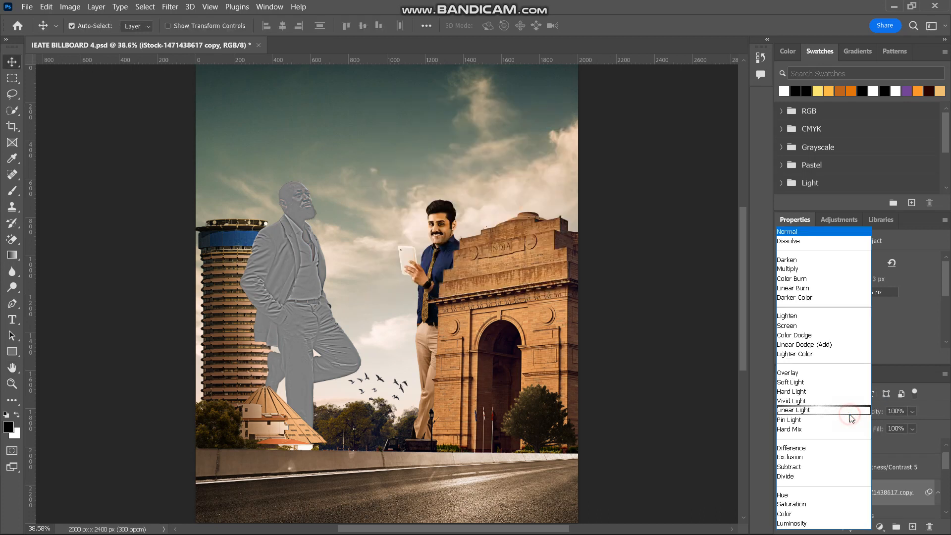
click(821, 415)
key(ctrl+plus)
key(ctrl+plus)
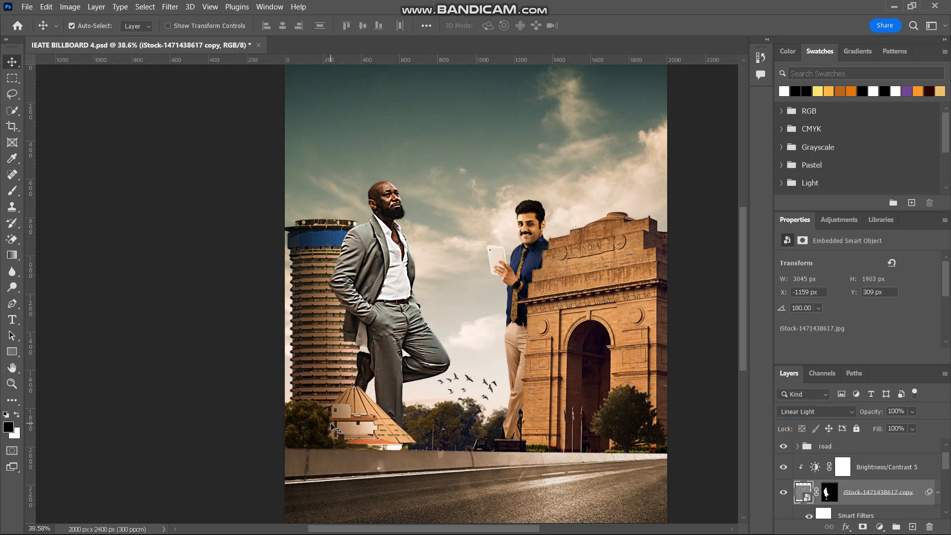
key(ctrl+plus)
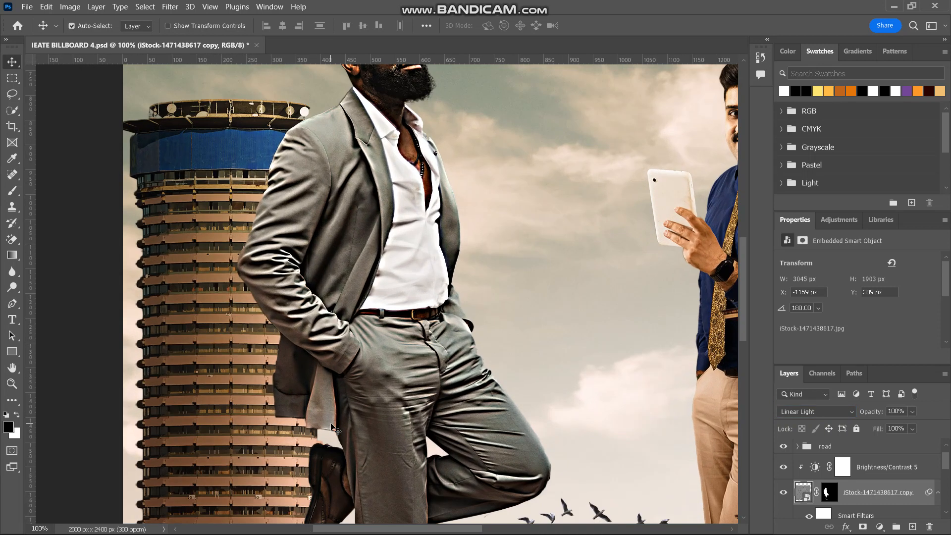
scroll(335, 429, up, 5)
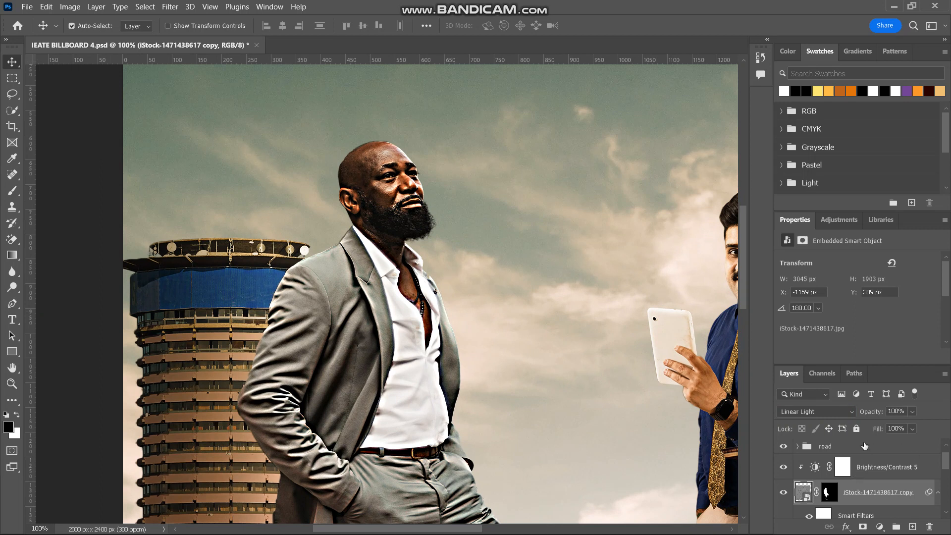
drag(873, 411, 800, 421)
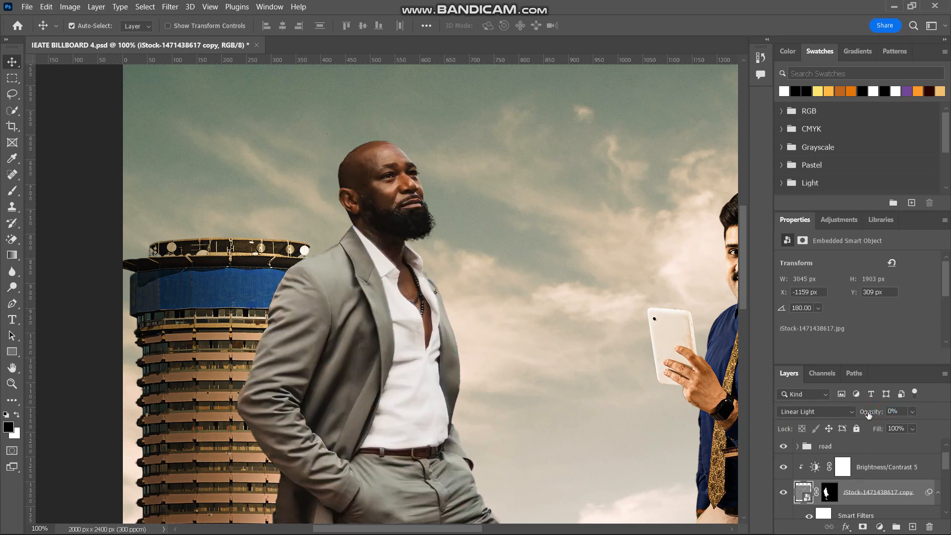
drag(868, 413, 886, 411)
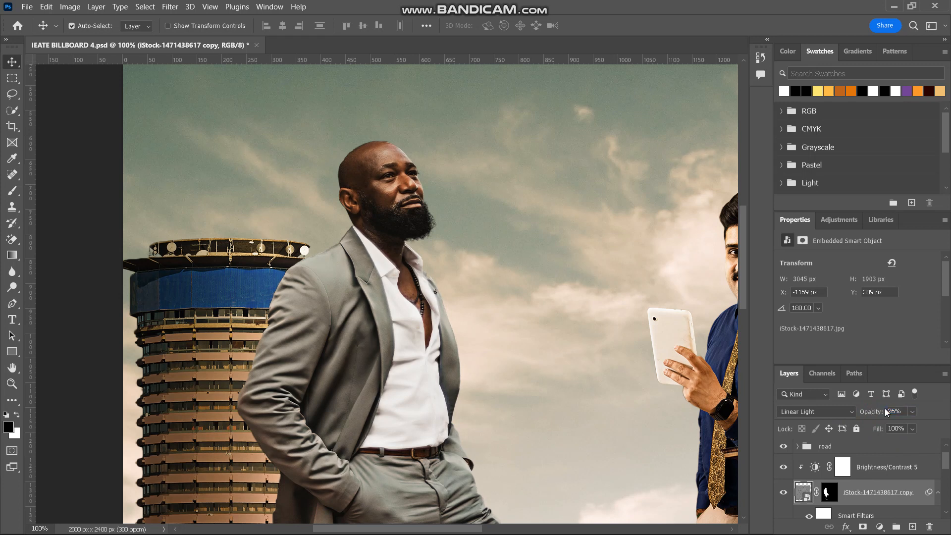
Check the suited man's sharpened detail from head to feet and lower the High Pass layer's opacity to 20%
scroll(559, 400, down, 2)
scroll(560, 401, down, 14)
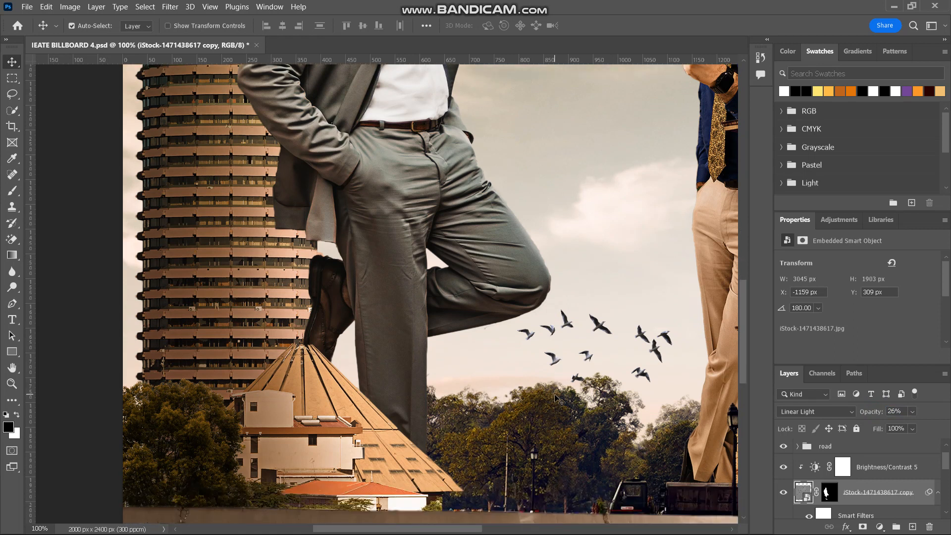
scroll(559, 401, down, 3)
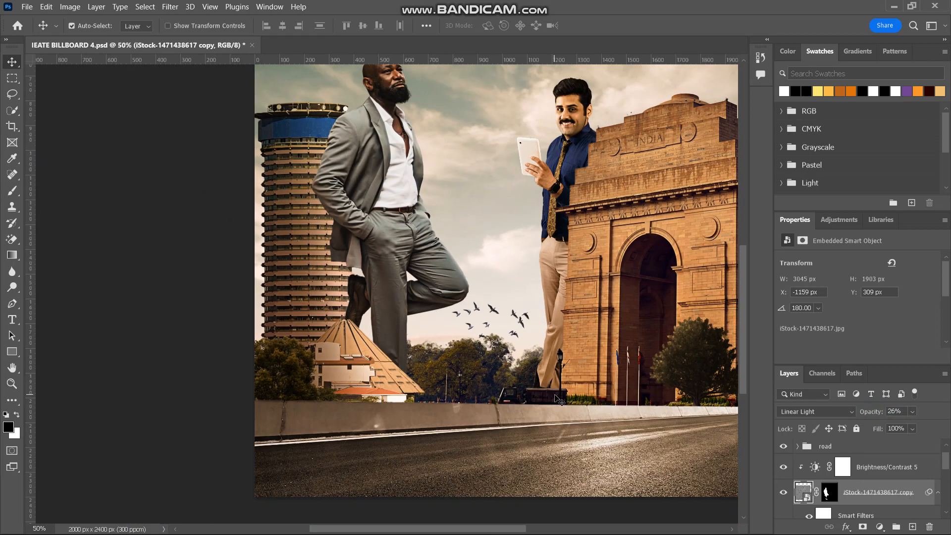
scroll(555, 395, up, 4)
scroll(381, 377, up, 4)
scroll(381, 377, up, 1)
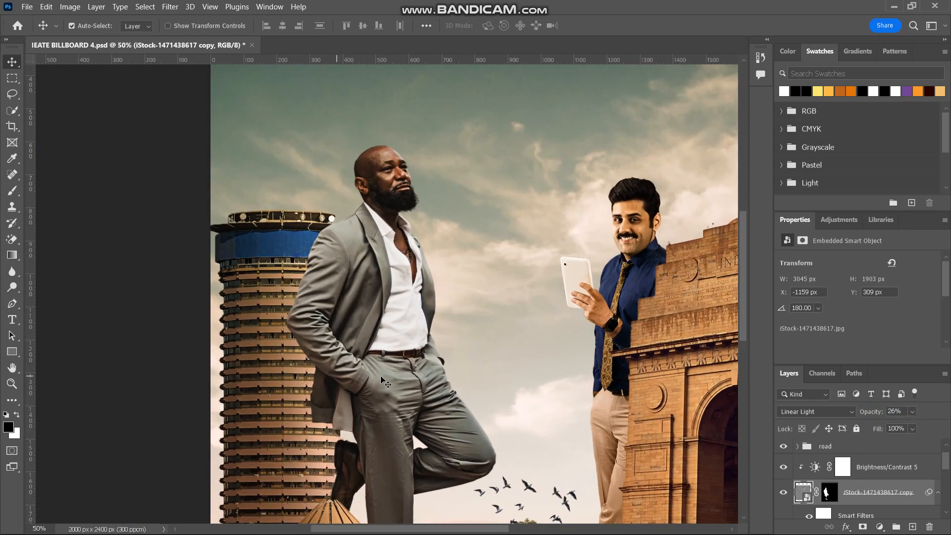
scroll(381, 380, up, 2)
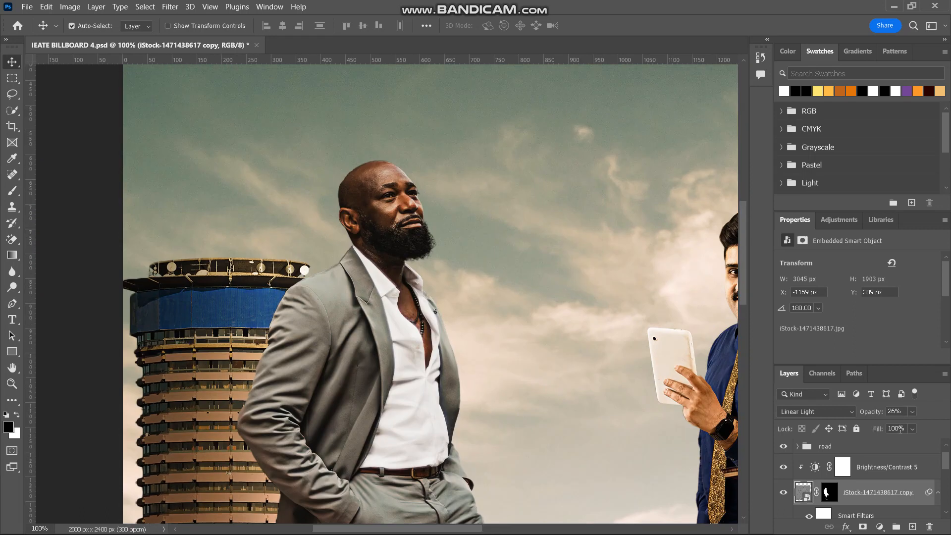
drag(872, 413, 868, 412)
Compare the suited man with and without the High Pass layer and examine how he sits in the whole composition
click(783, 494)
click(783, 494)
key(ctrl+minus)
key(ctrl+minus)
key(ctrl+minus)
key(ctrl+plus)
key(ctrl+plus)
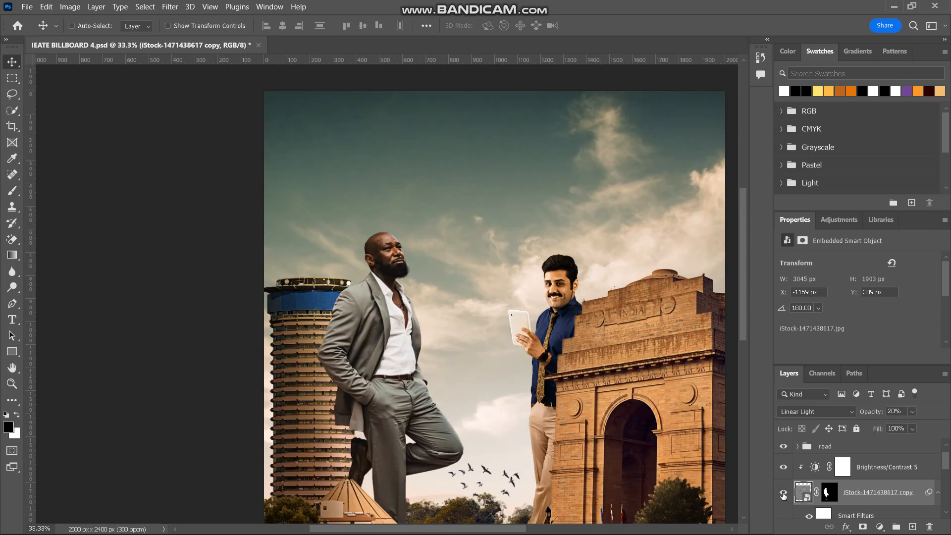
scroll(574, 433, down, 5)
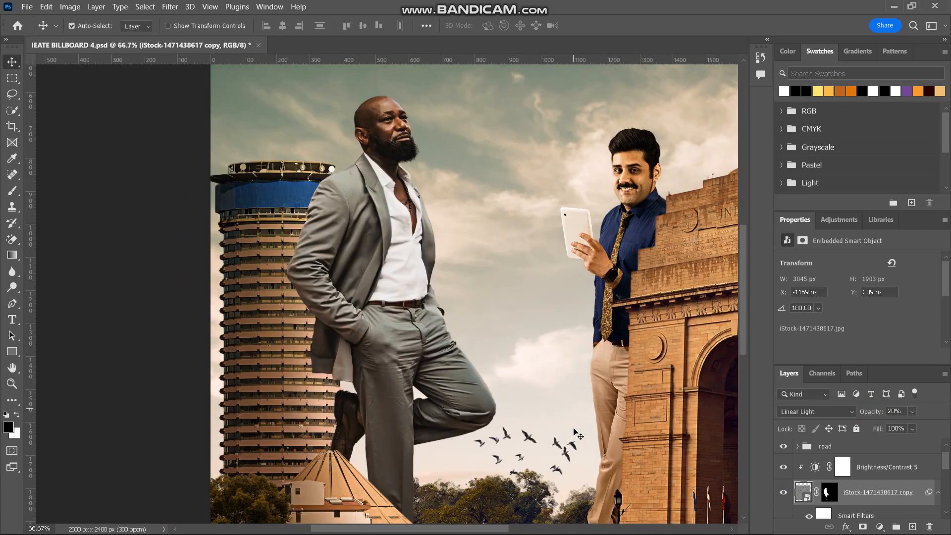
scroll(574, 434, down, 1)
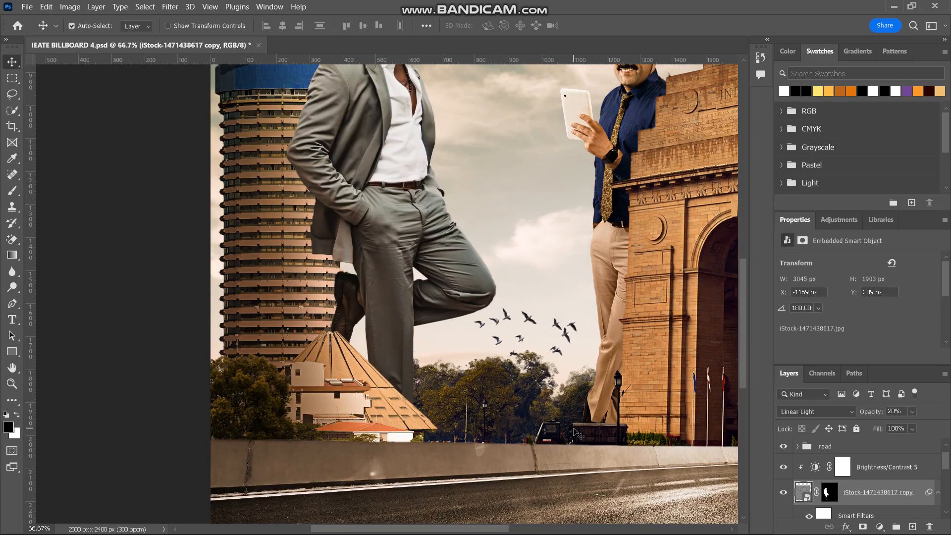
scroll(410, 363, up, 3)
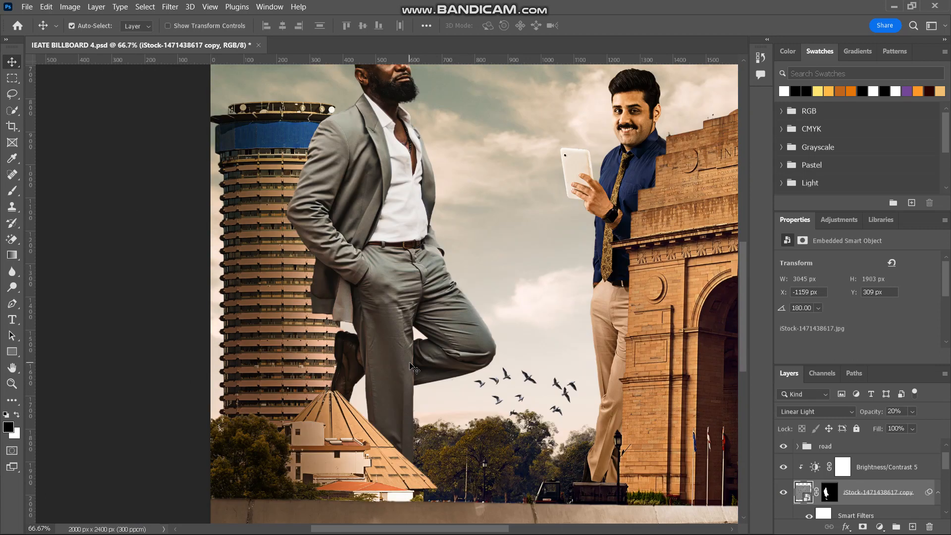
scroll(355, 362, up, 1)
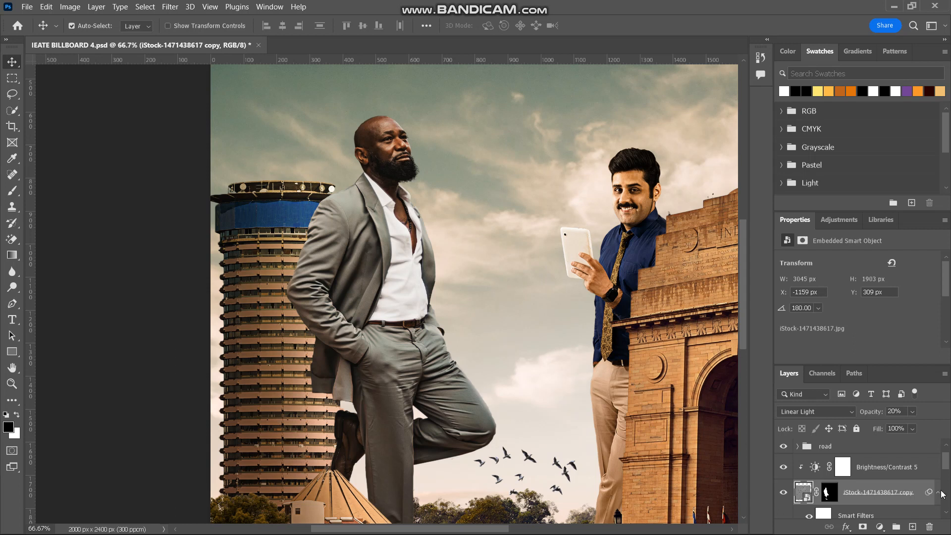
scroll(867, 499, down, 2)
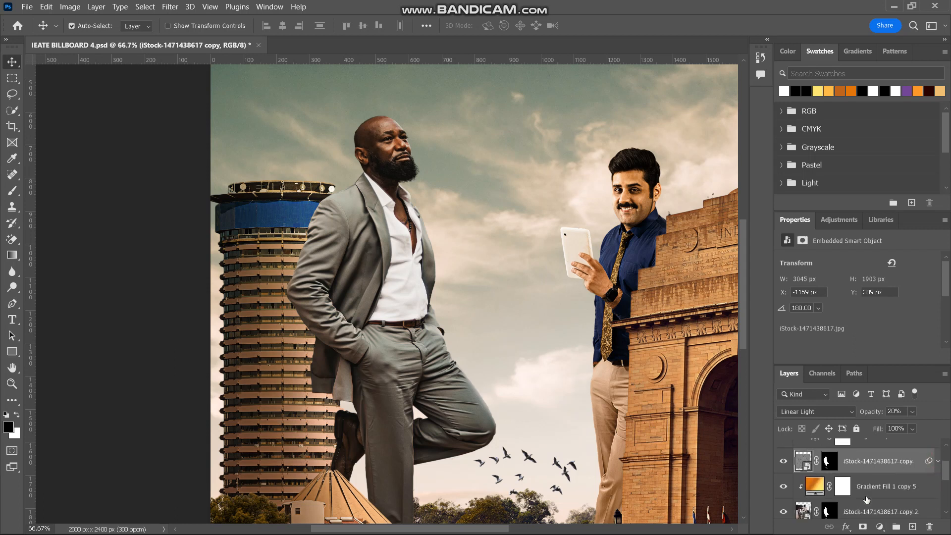
scroll(860, 495, down, 1)
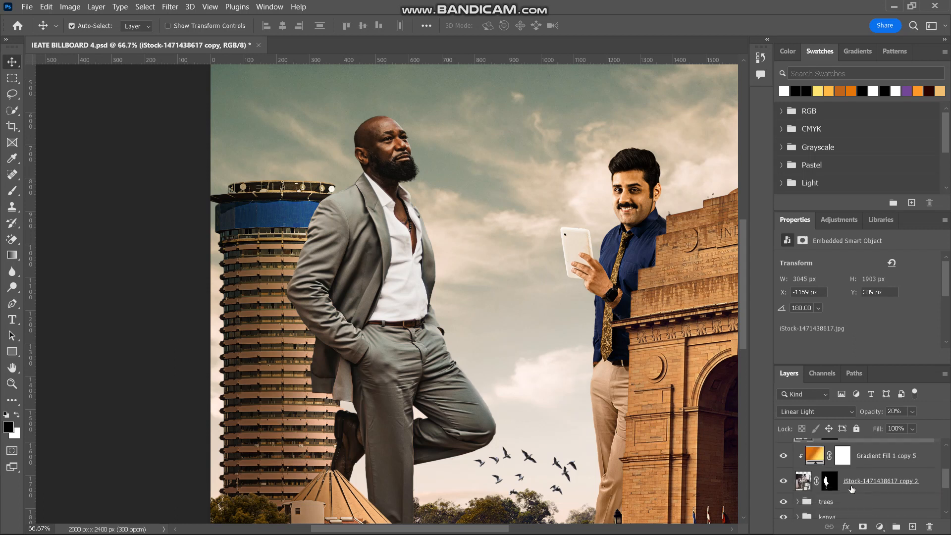
click(852, 488)
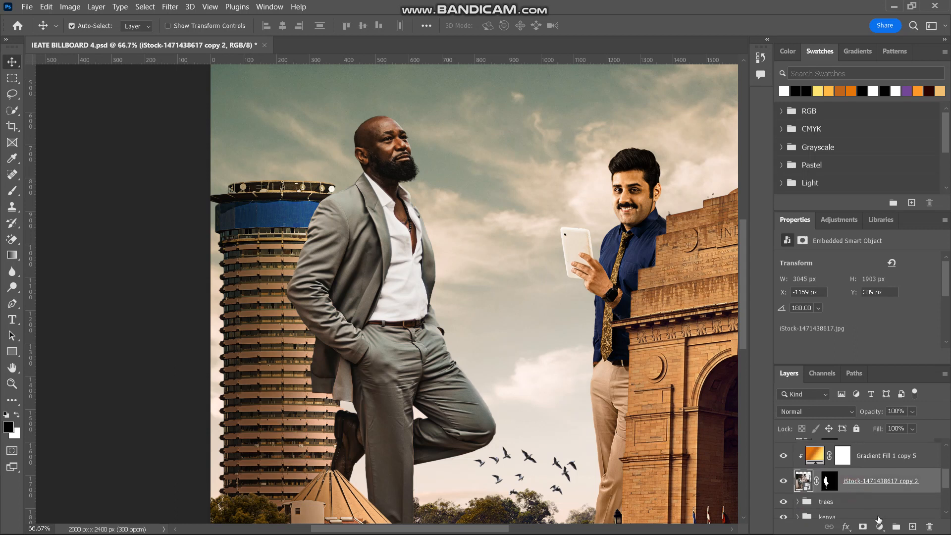
click(880, 528)
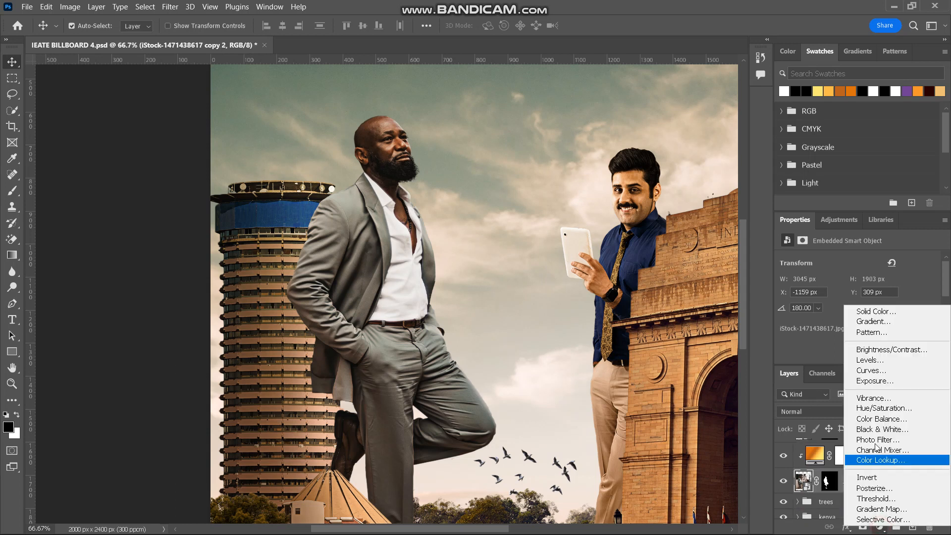
click(879, 372)
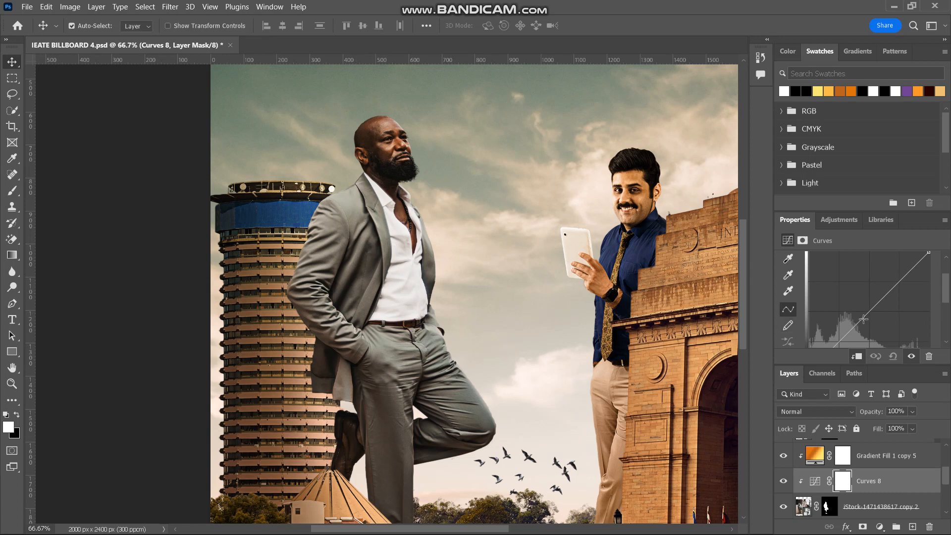
drag(861, 319, 834, 306)
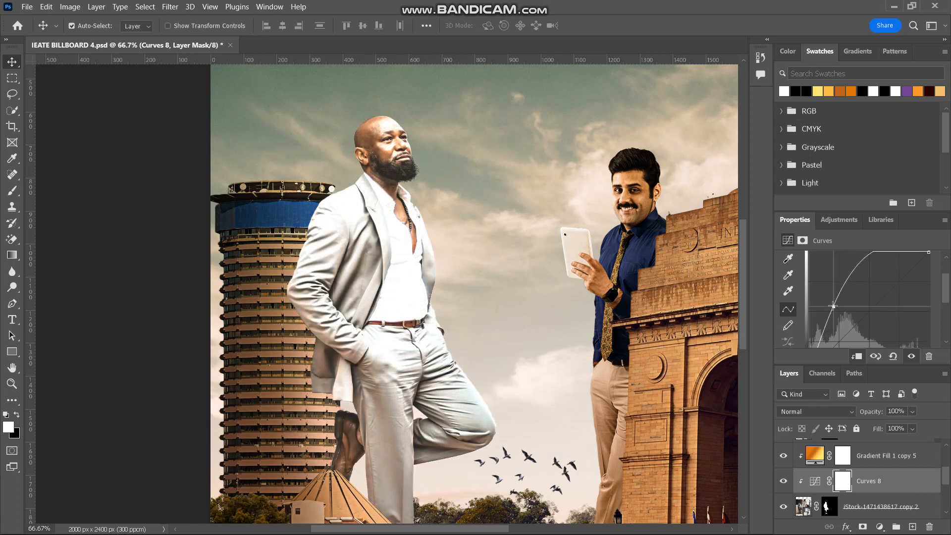
Invert the new Curves mask to black and set up a white brush of size 15 with 1% flow
key(ctrl+i)
key(ctrl+plus)
key(ctrl+plus)
key(ctrl+plus)
key(ctrl+plus)
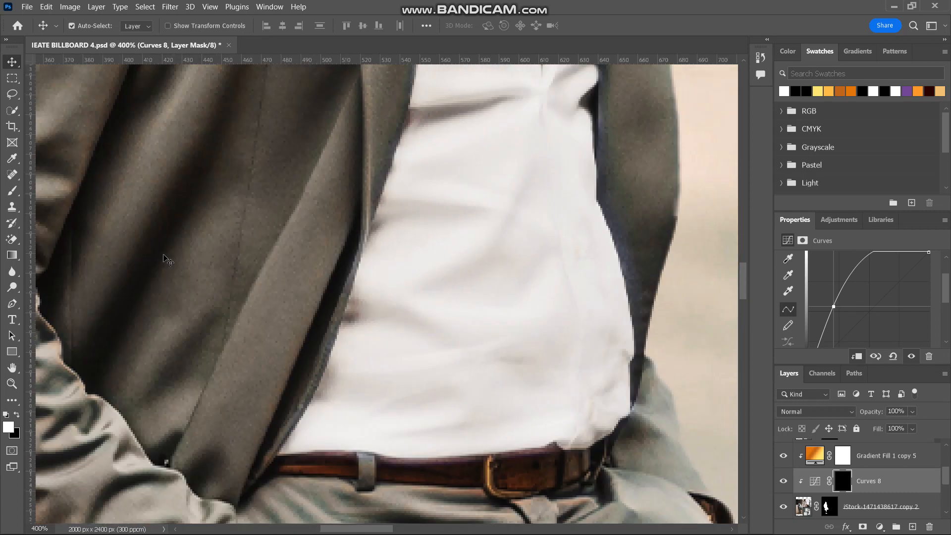
click(12, 191)
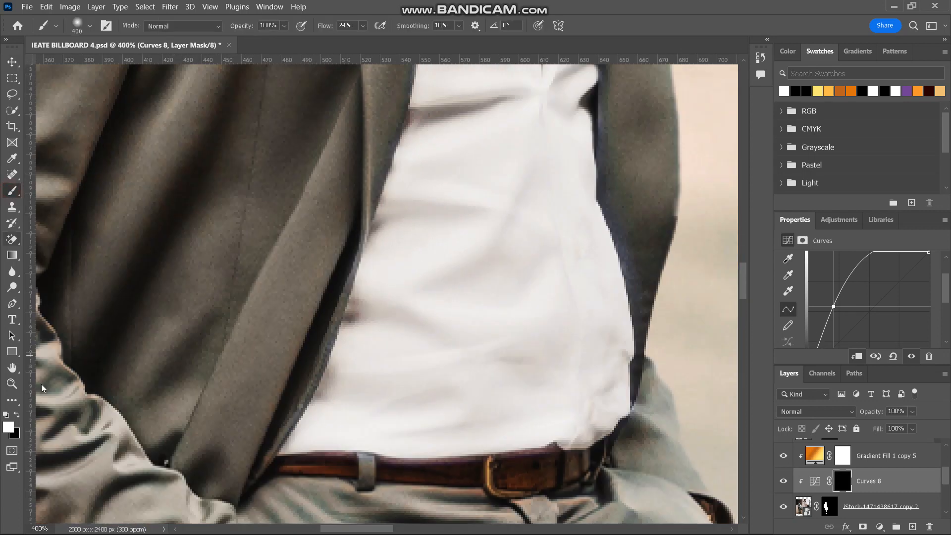
drag(332, 29, 243, 37)
key(bracketleft)
key(bracketleft)
key(bracketleft)
key(bracketleft)
key(bracketleft)
key(bracketleft)
key(bracketleft)
key(bracketleft)
key(bracketleft)
key(bracketleft)
key(bracketleft)
key(bracketleft)
key(bracketleft)
key(bracketleft)
key(bracketleft)
key(bracketleft)
key(bracketleft)
key(bracketleft)
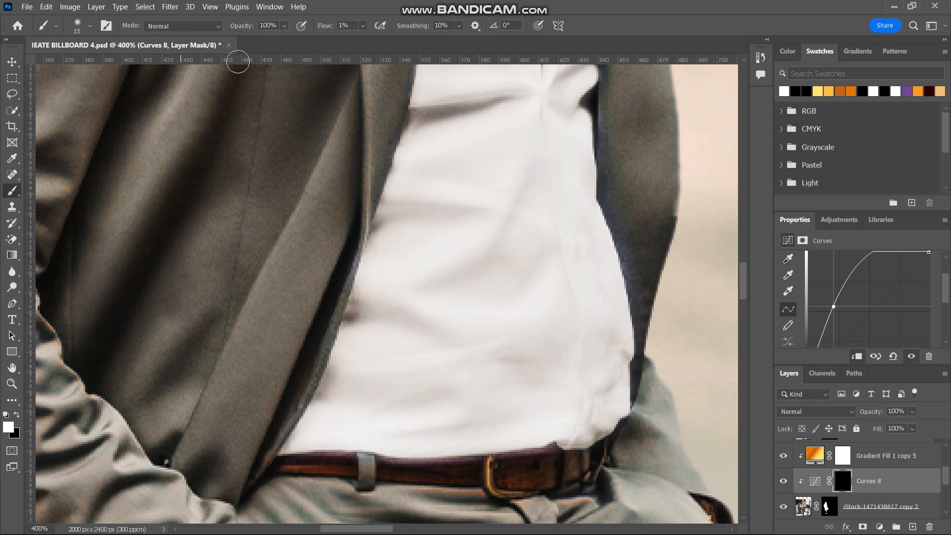
Paint faint highlights in the Curves mask over the suited man's forehead and along the front edge of his face
scroll(94, 279, up, 6)
scroll(94, 279, right, 2)
scroll(93, 279, up, 10)
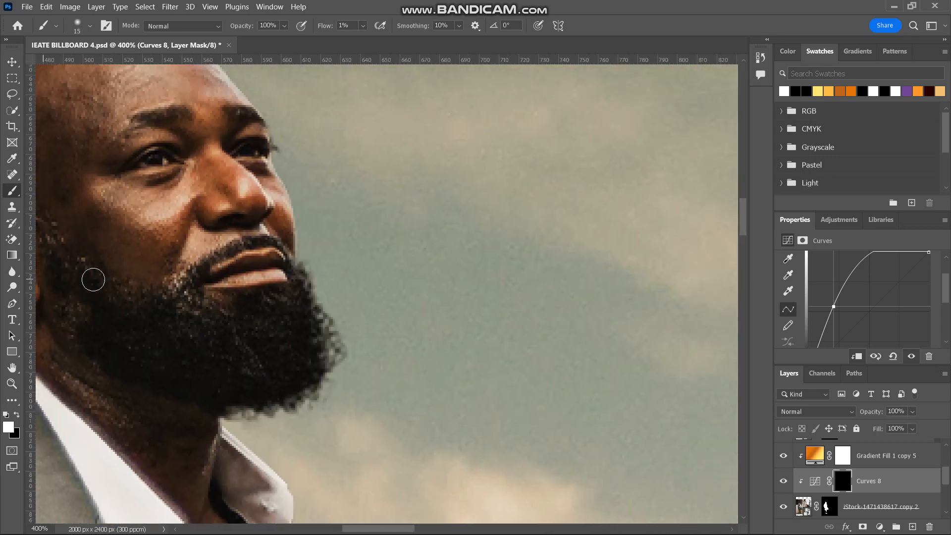
scroll(93, 279, right, 4)
mouse_move(127, 196)
mouse_down()
mouse_move(109, 247)
mouse_move(102, 251)
mouse_move(122, 237)
mouse_move(52, 222)
mouse_move(94, 194)
mouse_move(121, 196)
mouse_up()
scroll(121, 195, up, 4)
scroll(121, 195, left, 6)
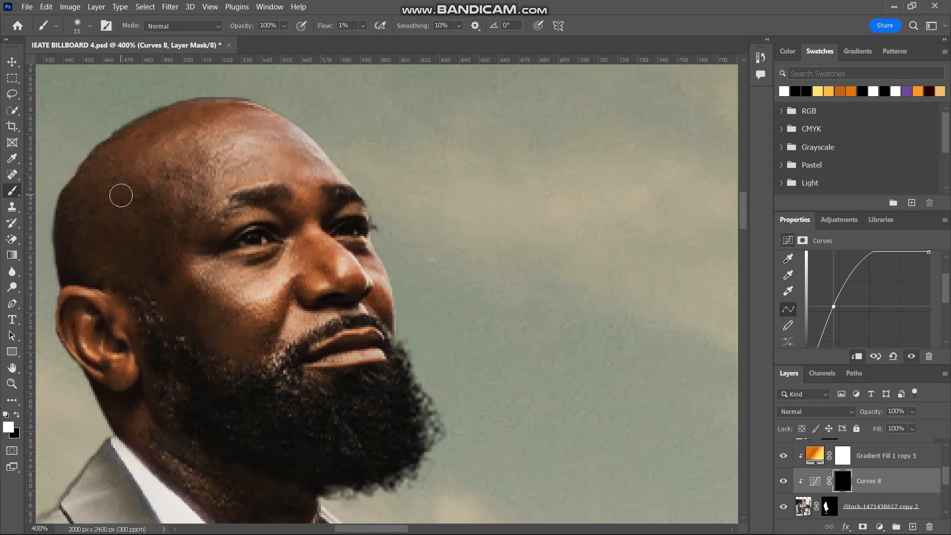
mouse_move(234, 159)
mouse_down()
mouse_move(206, 159)
mouse_move(198, 149)
mouse_move(224, 143)
mouse_move(241, 149)
mouse_move(228, 168)
mouse_move(265, 165)
mouse_move(248, 180)
mouse_move(271, 177)
mouse_move(241, 196)
mouse_move(278, 128)
mouse_move(319, 174)
mouse_up()
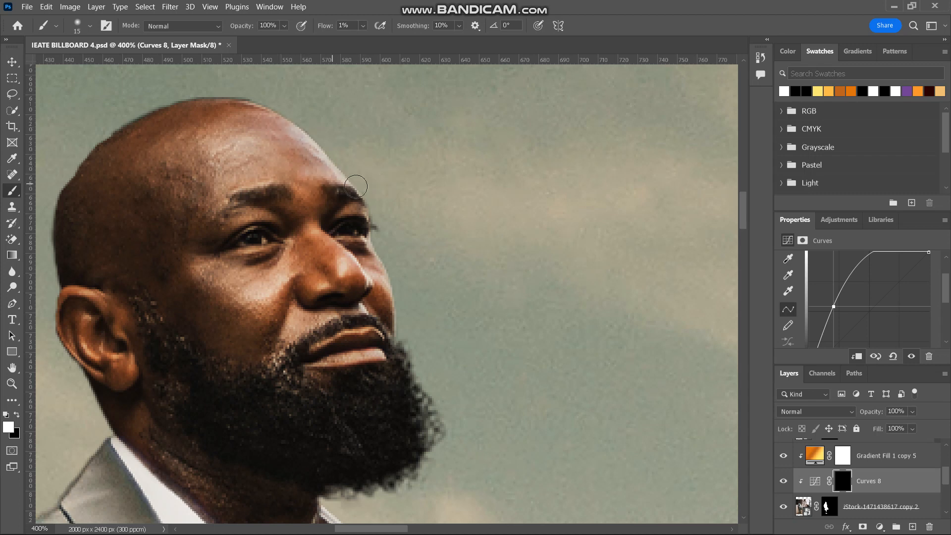
scroll(390, 195, down, 3)
click(331, 184)
mouse_move(331, 184)
mouse_down()
mouse_move(365, 198)
mouse_move(330, 174)
mouse_move(366, 207)
mouse_move(342, 201)
mouse_move(364, 210)
mouse_move(380, 195)
mouse_move(409, 248)
mouse_move(366, 195)
mouse_move(370, 211)
mouse_move(422, 274)
mouse_up()
scroll(421, 274, down, 3)
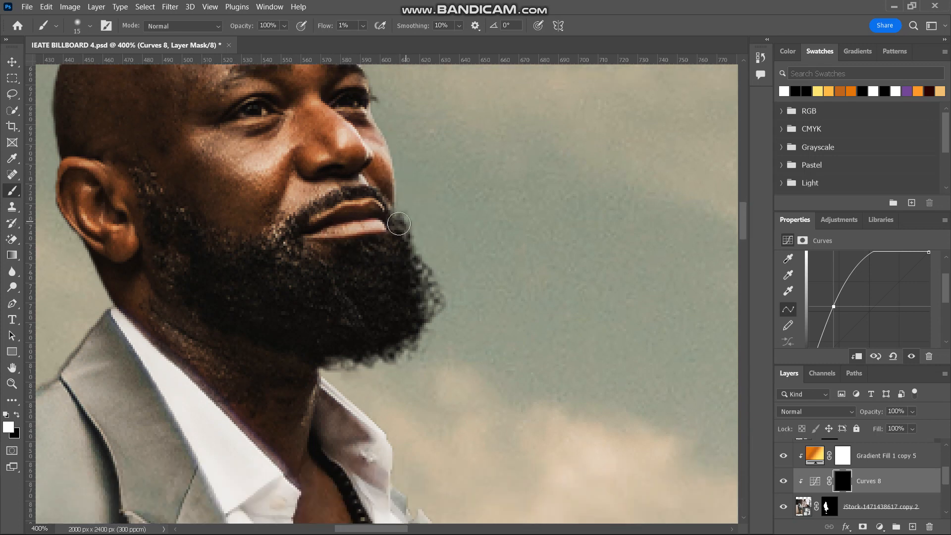
scroll(444, 233, down, 8)
key(ctrl+minus)
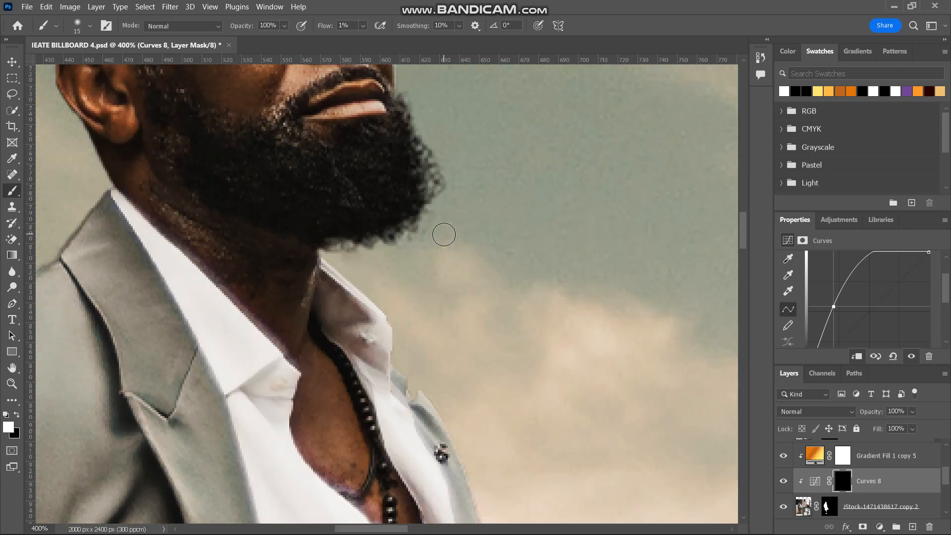
scroll(445, 233, up, 5)
key(ctrl+minus)
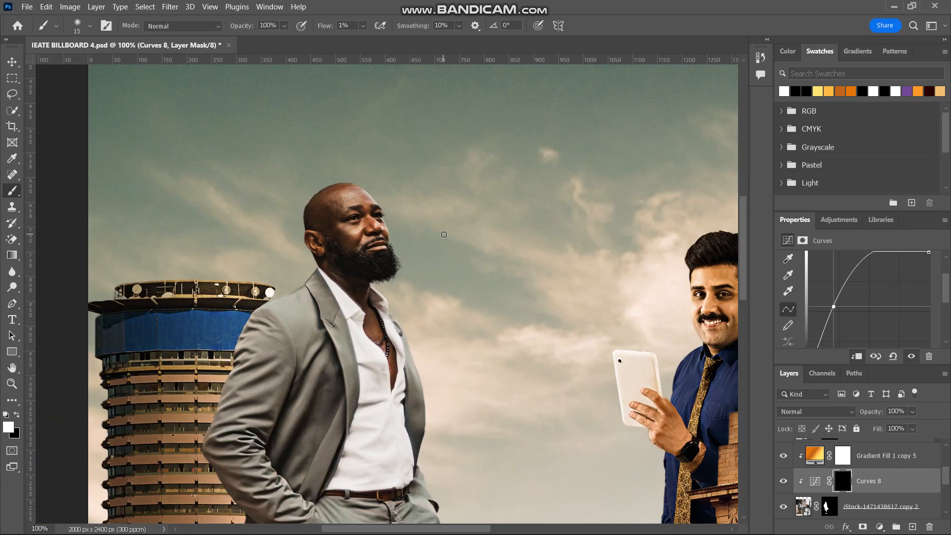
scroll(446, 237, down, 12)
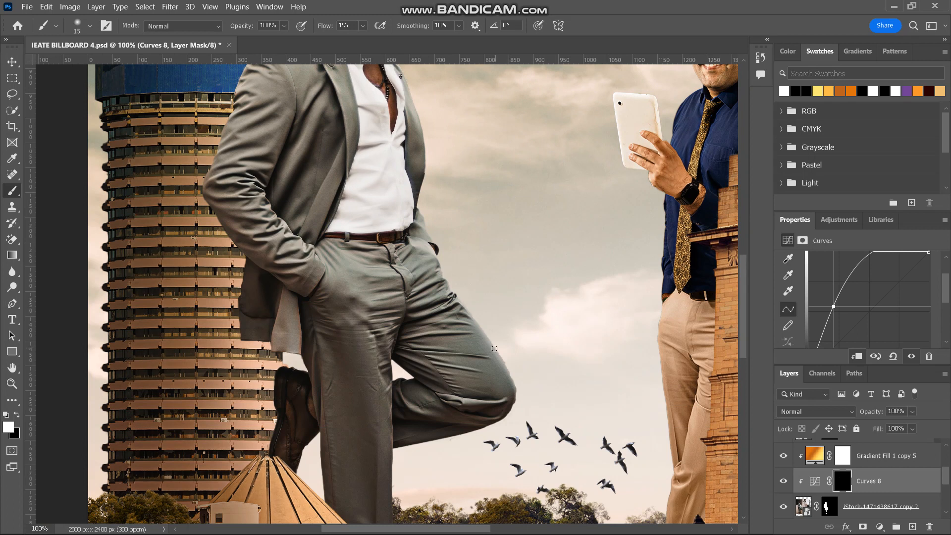
Enlarge the brush to 35 and paint faint highlights in the Curves 8 mask over the suited man's trousers
scroll(495, 348, down, 2)
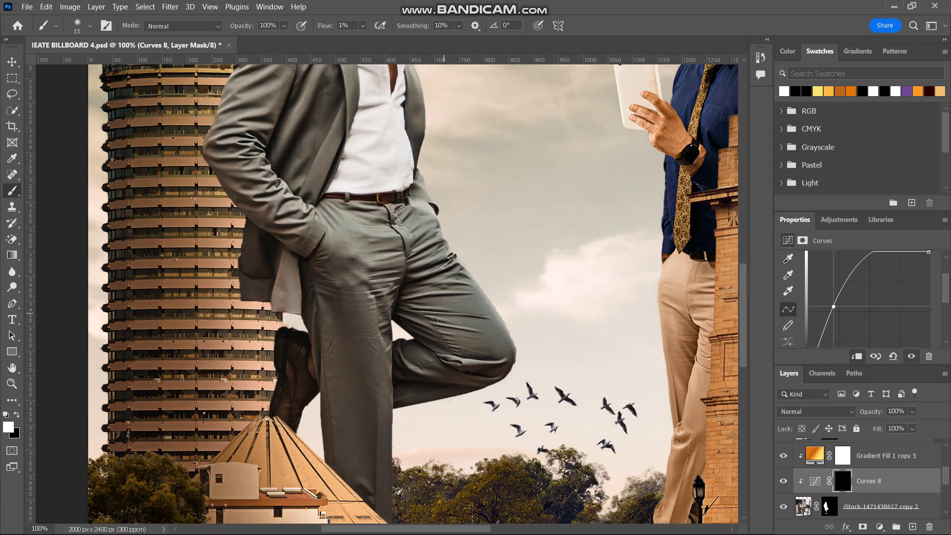
scroll(435, 320, down, 3)
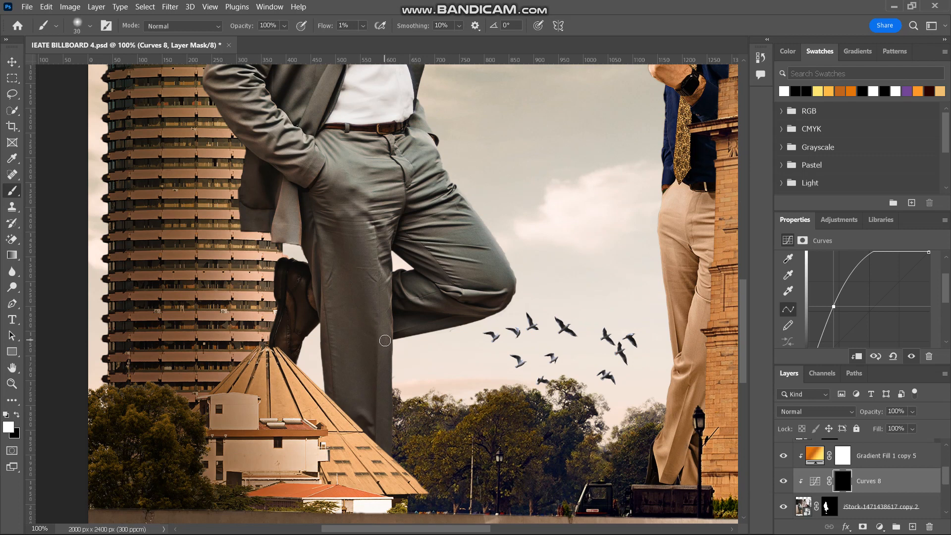
mouse_move(361, 234)
mouse_down()
mouse_move(388, 376)
mouse_move(365, 207)
mouse_up()
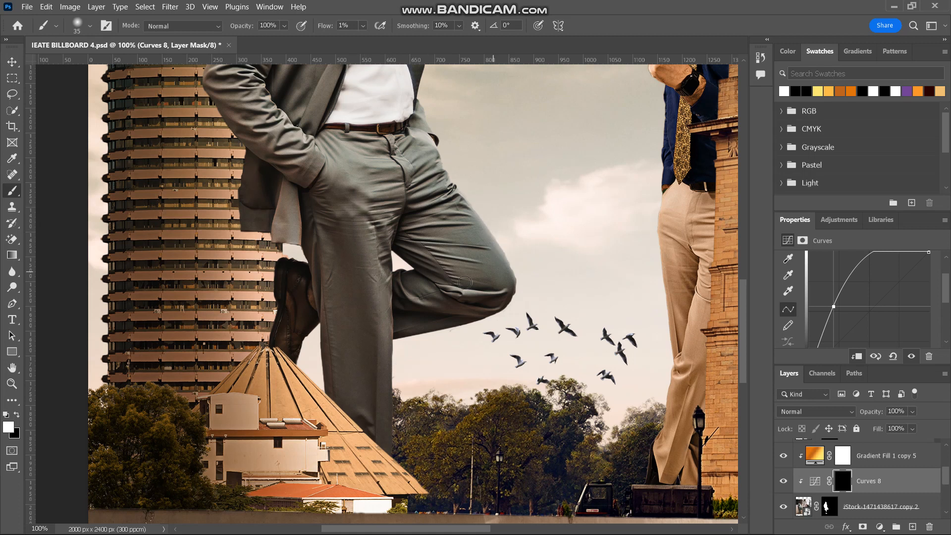
mouse_move(338, 314)
mouse_down()
mouse_move(323, 253)
mouse_move(324, 260)
mouse_up()
Examine the highlighted suited man up close and within the whole composition down to the road
scroll(376, 253, up, 10)
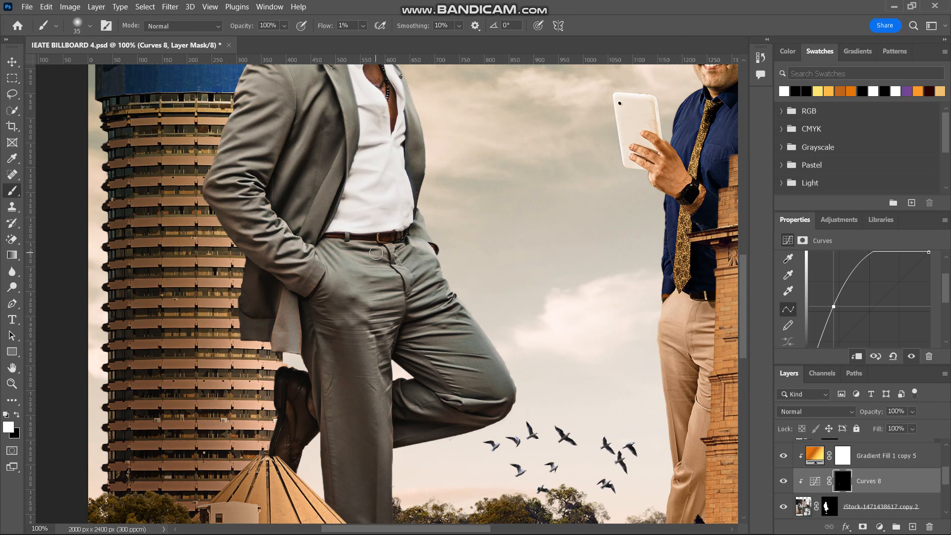
scroll(376, 253, down, 4)
scroll(376, 253, up, 6)
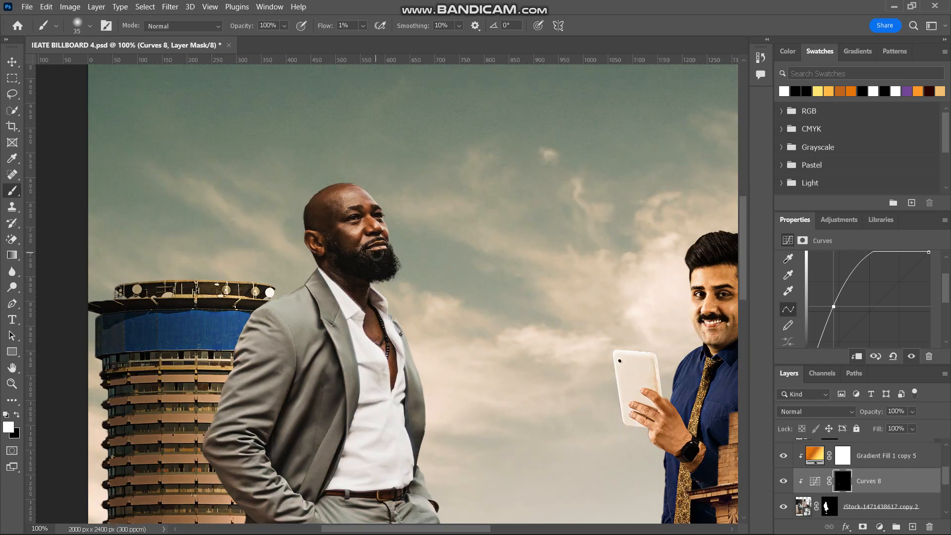
scroll(492, 301, down, 4)
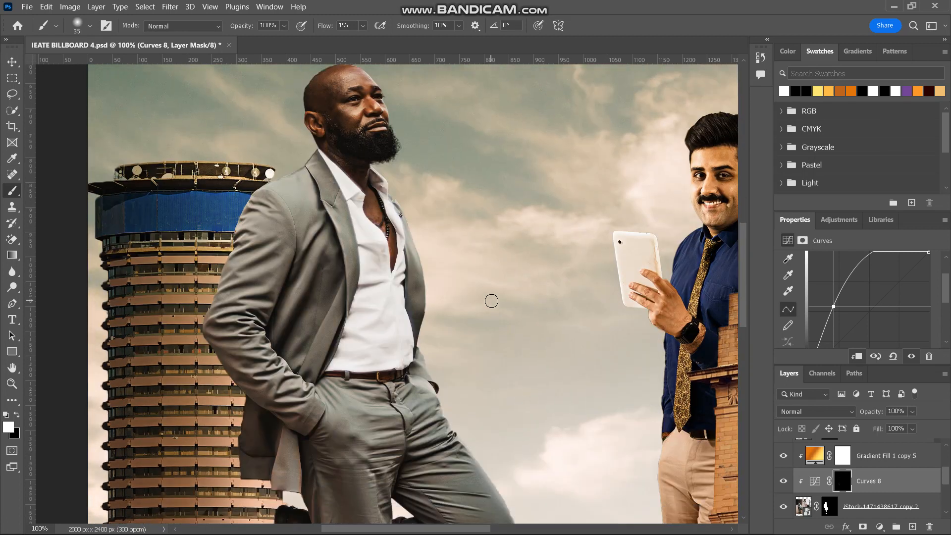
key(ctrl+minus)
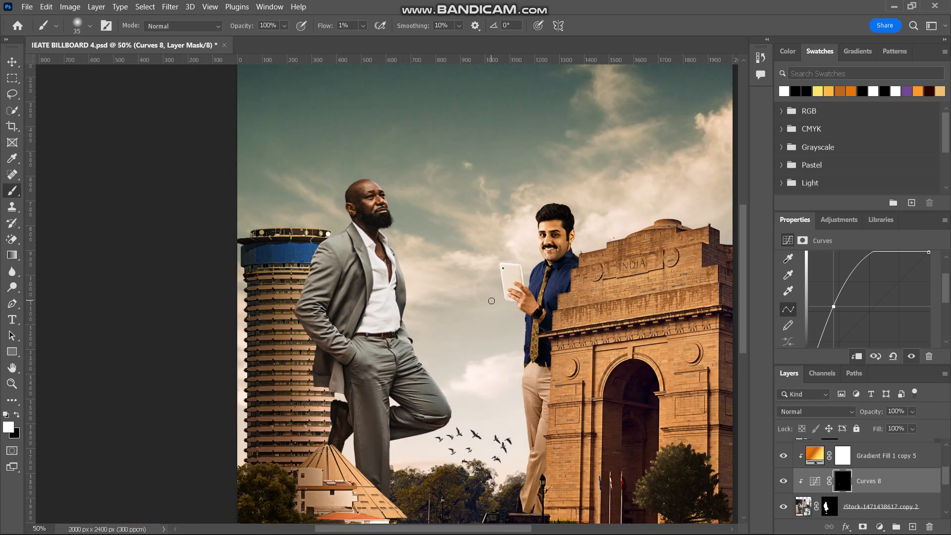
scroll(492, 301, down, 5)
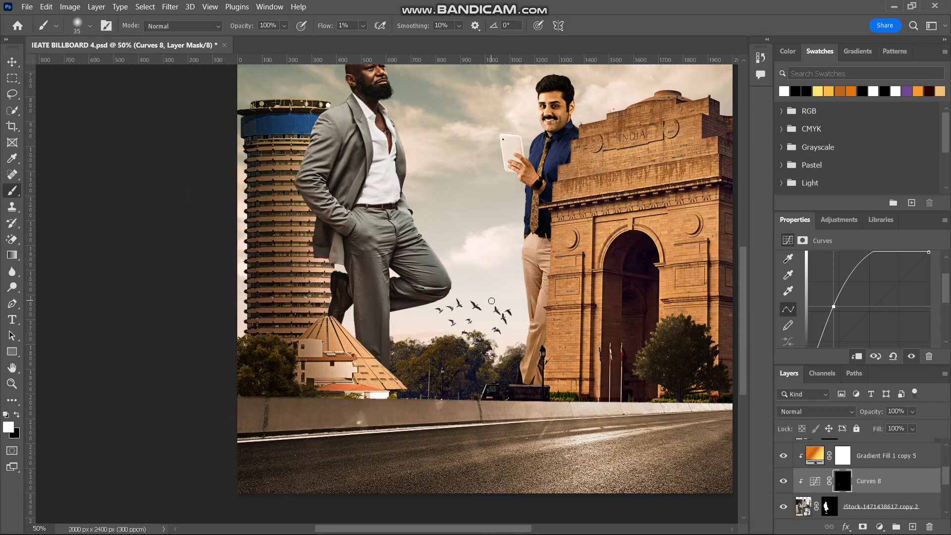
scroll(492, 301, left, 2)
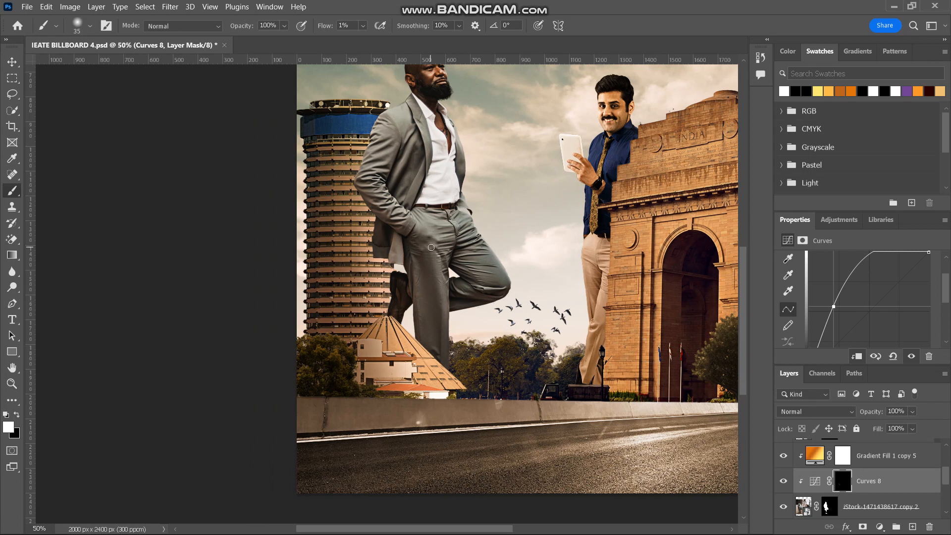
scroll(431, 248, left, 2)
scroll(431, 248, up, 1)
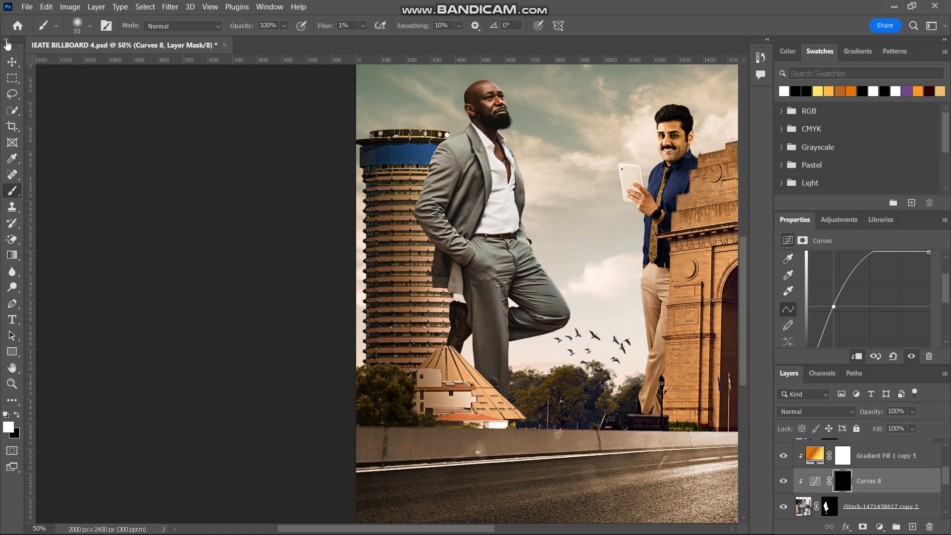
click(13, 61)
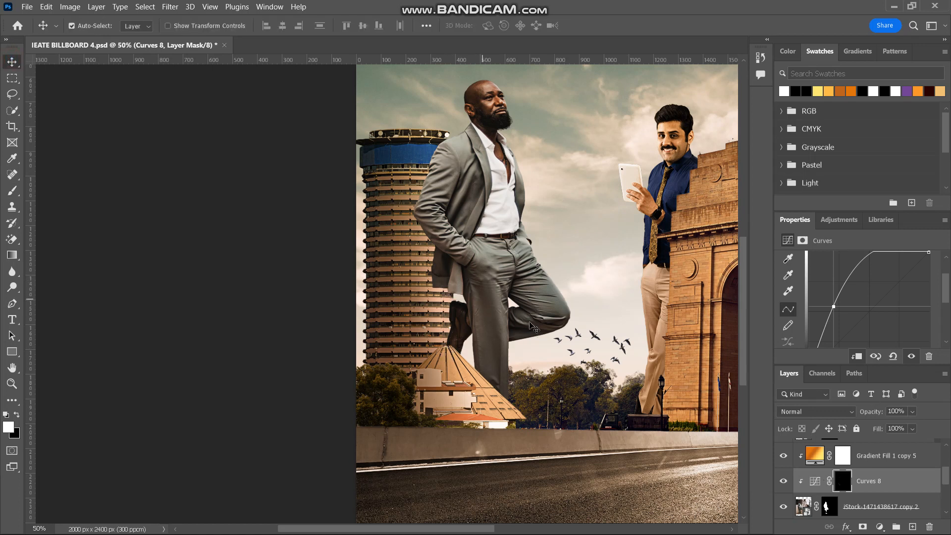
click(875, 506)
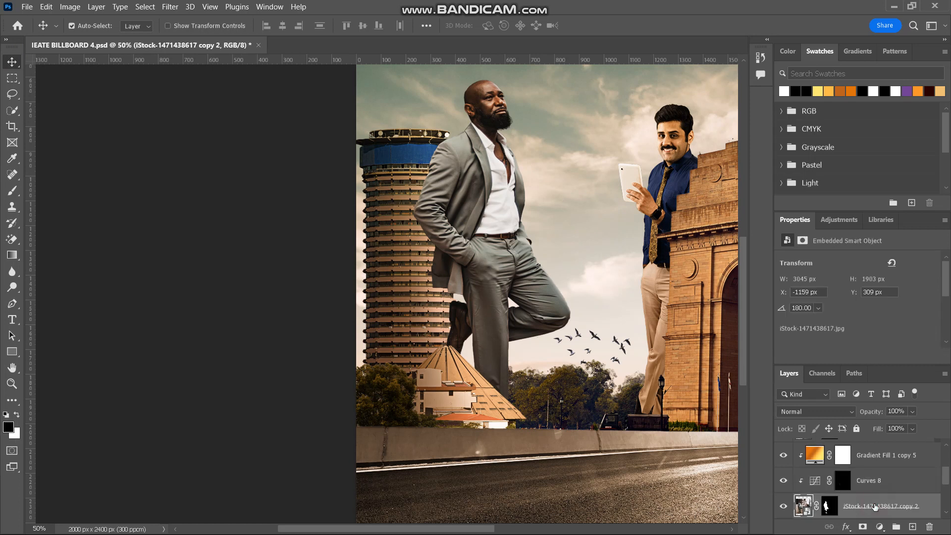
scroll(875, 507, down, 1)
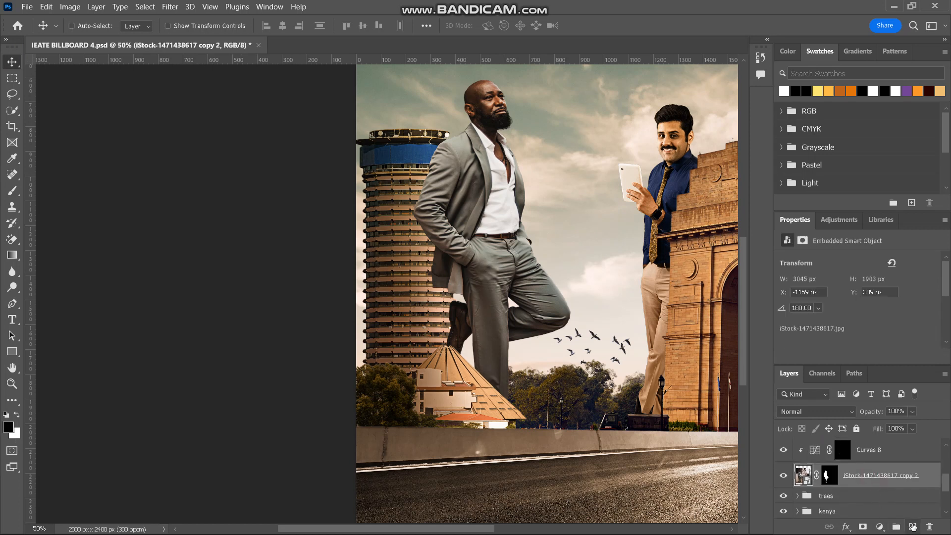
ctrl+click(912, 527)
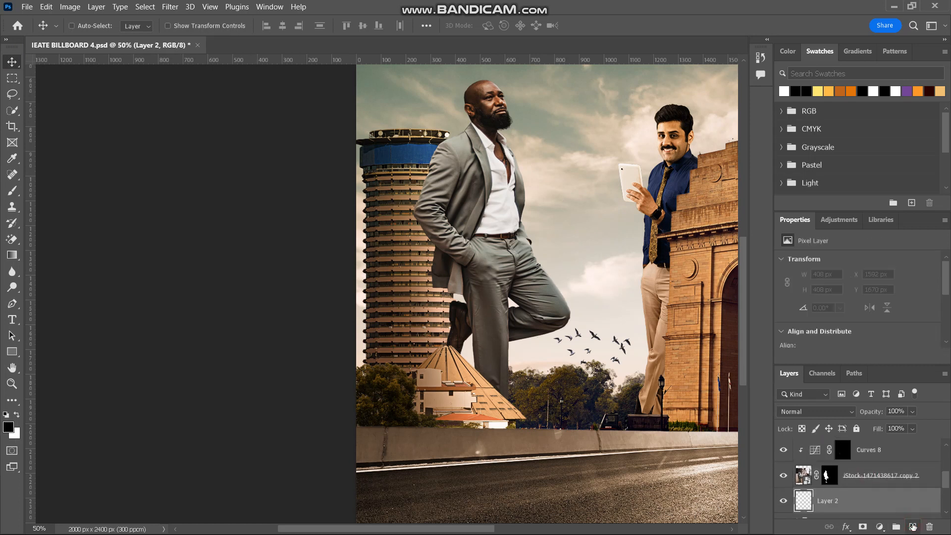
double_click(825, 501)
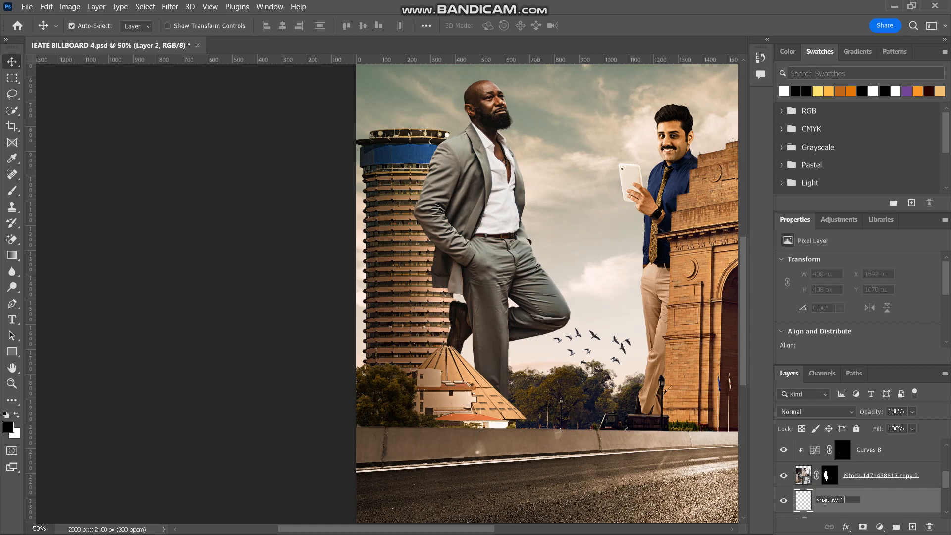
text(shadow 1)
key(Return)
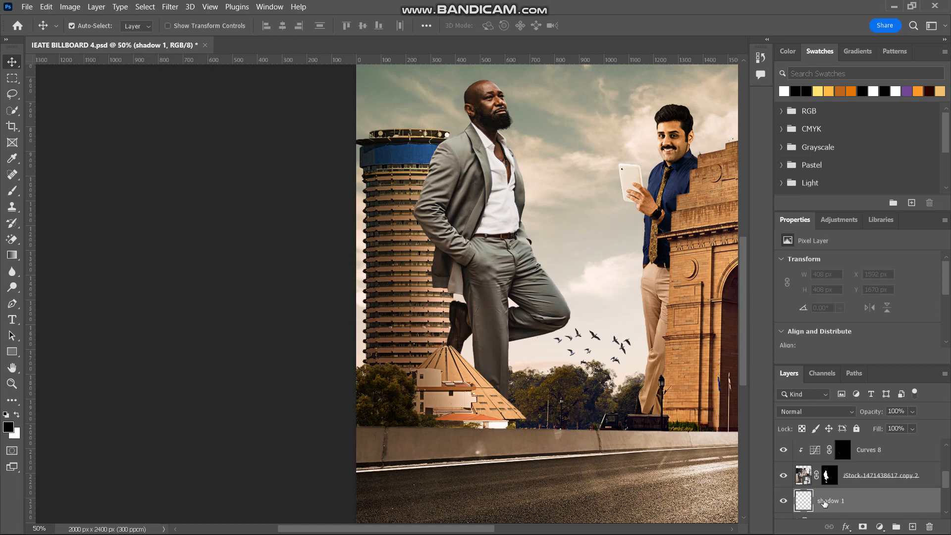
click(851, 411)
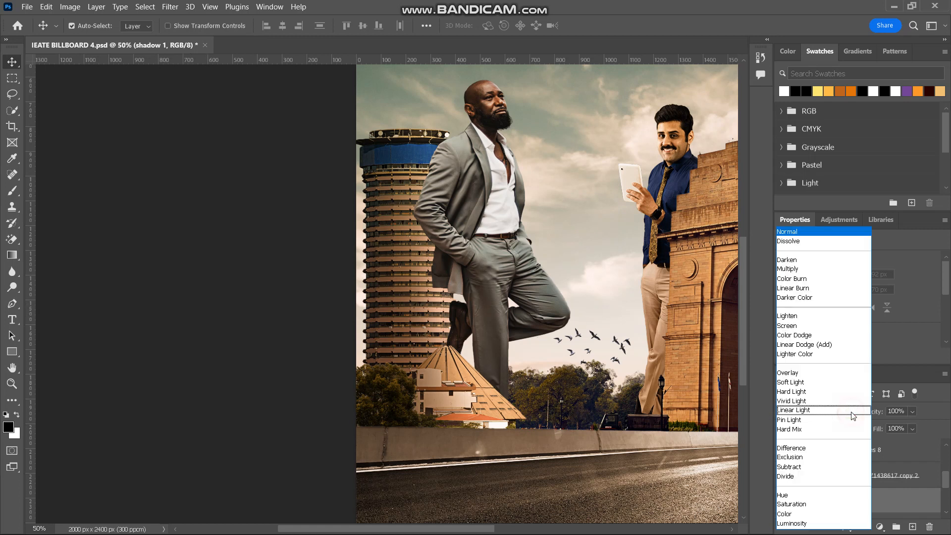
click(782, 269)
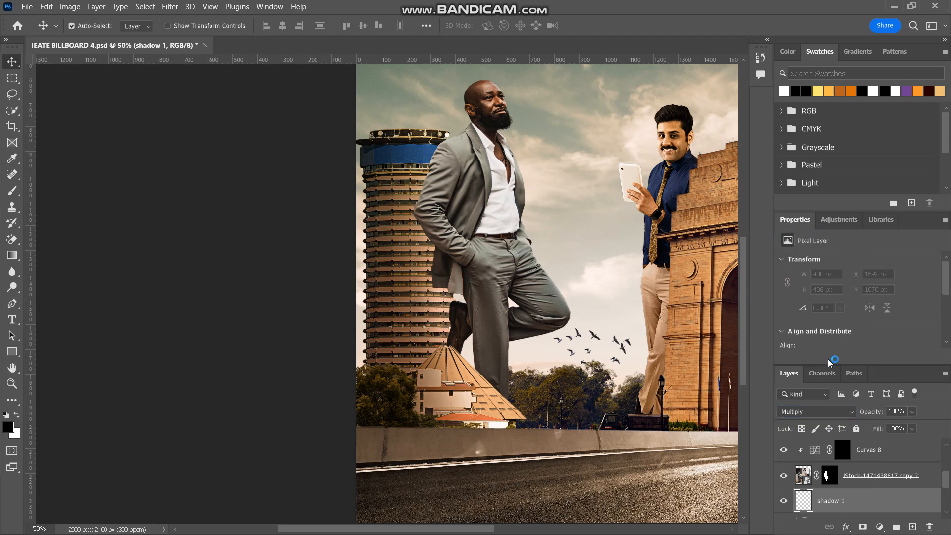
Sample a dark brown from the round tower as the brush colour and enlarge the brush to 175
click(15, 192)
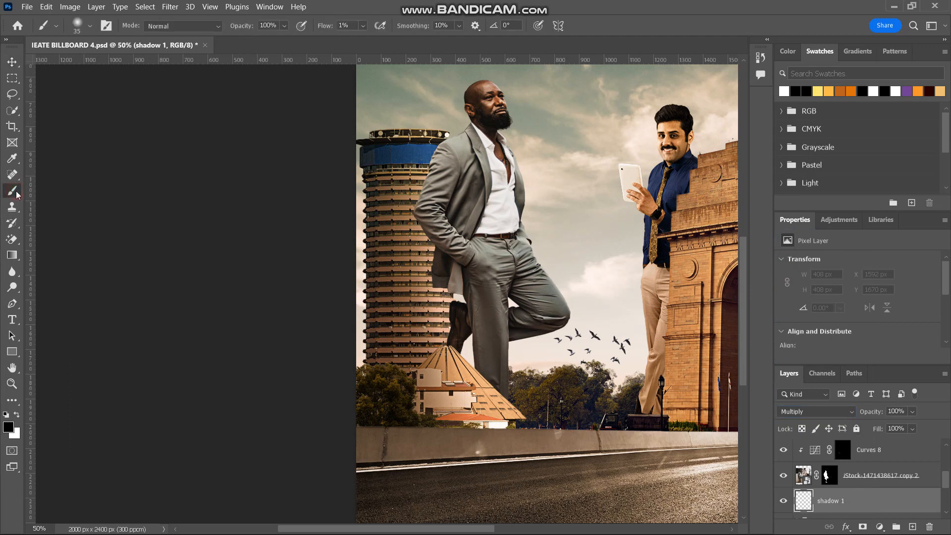
alt+click(399, 269)
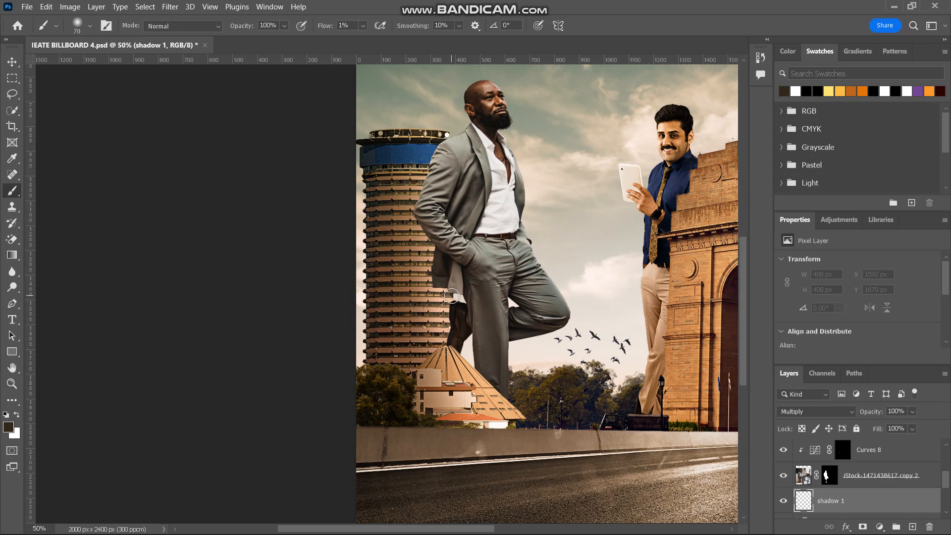
key(bracketright)
key(bracketright)
key(bracketright)
key(ctrl+plus)
scroll(495, 324, up, 4)
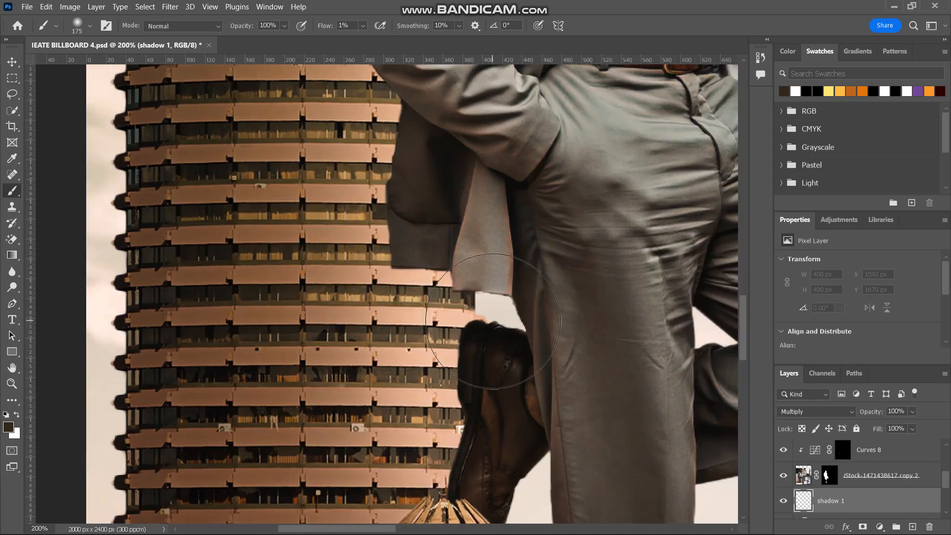
scroll(497, 327, down, 3)
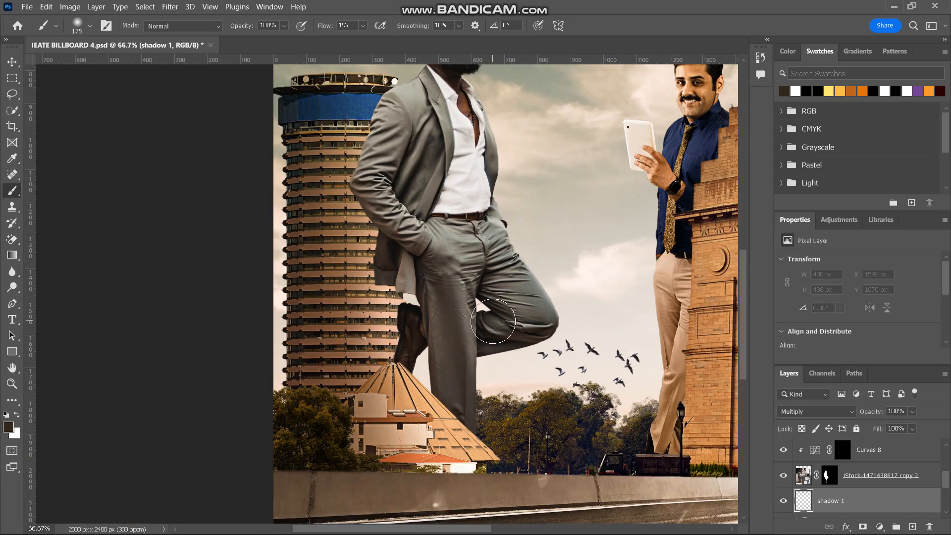
scroll(493, 322, up, 2)
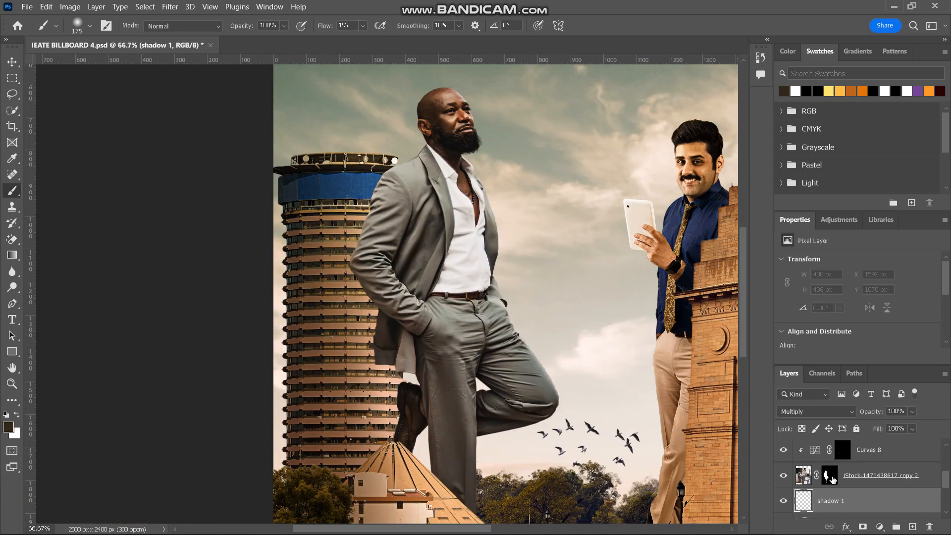
Temporarily disable the suited man's layer mask to study his shadow on the original wall, and reduce the brush to 80
click(831, 476)
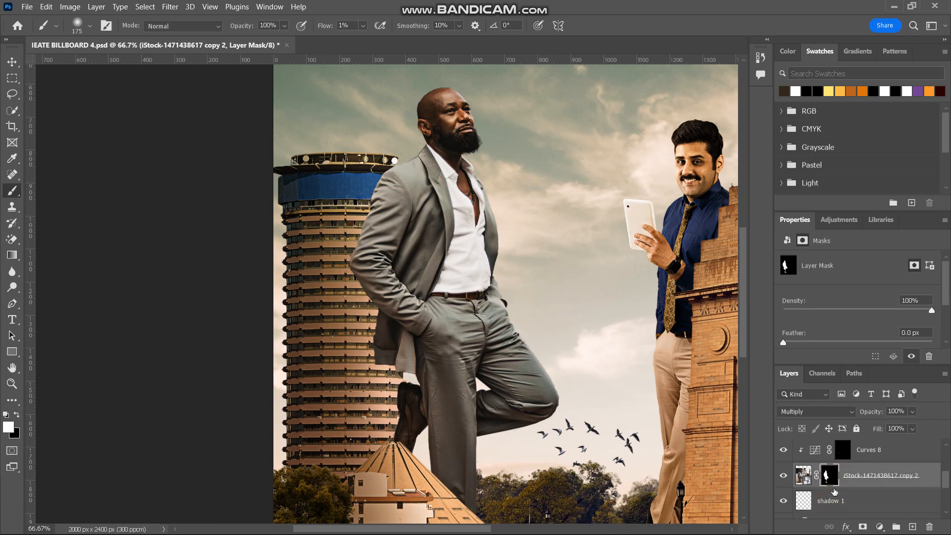
click(832, 501)
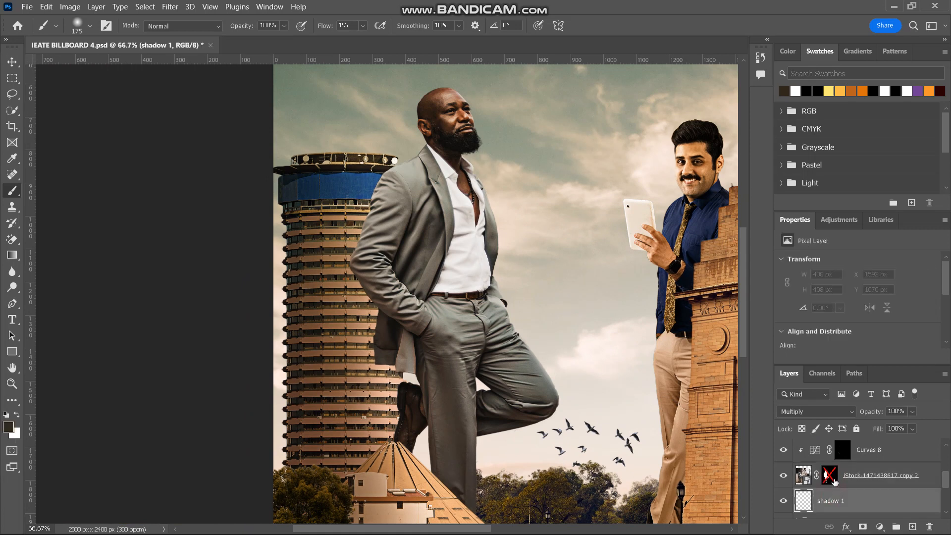
shift+click(834, 480)
key(bracketleft)
key(bracketleft)
key(bracketleft)
key(bracketleft)
key(bracketleft)
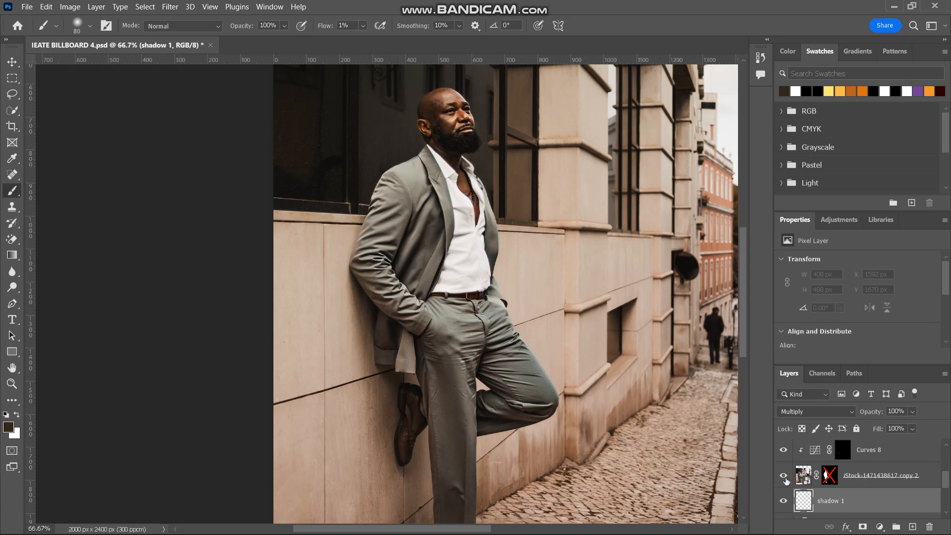
shift+click(827, 476)
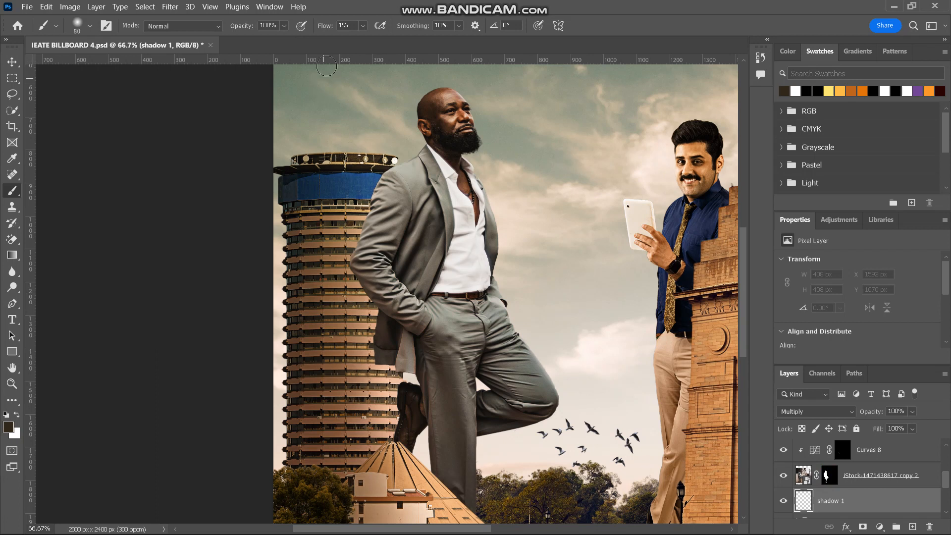
Raise the brush flow to 91% and paint the man's shadow on the tower behind his shoulder, arm, jacket hem and raised foot
drag(329, 30, 387, 26)
mouse_move(358, 270)
mouse_down()
mouse_move(373, 341)
mouse_move(374, 297)
mouse_move(382, 348)
mouse_move(368, 282)
mouse_move(384, 357)
mouse_move(377, 351)
mouse_up()
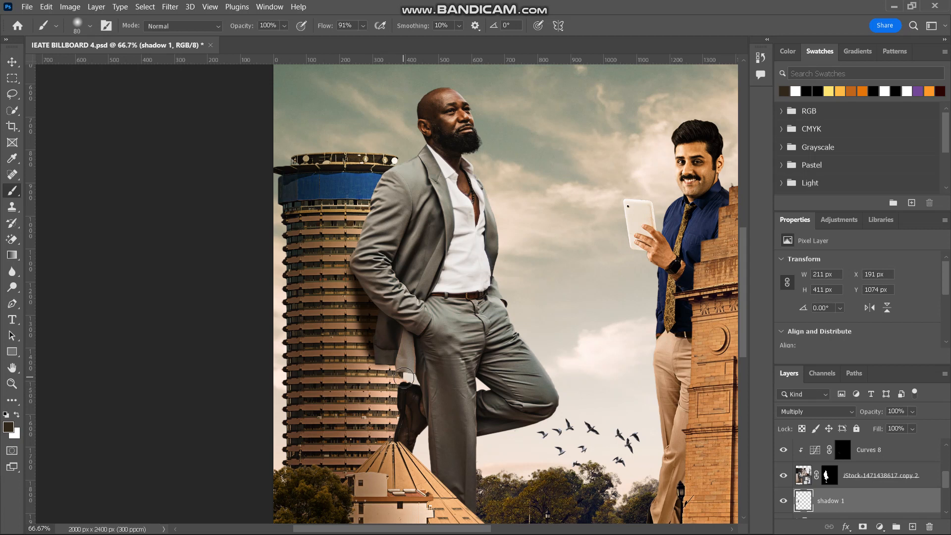
scroll(399, 362, down, 5)
mouse_move(385, 278)
mouse_down()
mouse_move(398, 309)
mouse_move(393, 277)
mouse_move(402, 335)
mouse_move(403, 309)
mouse_move(398, 361)
mouse_move(405, 313)
mouse_up()
scroll(405, 313, up, 5)
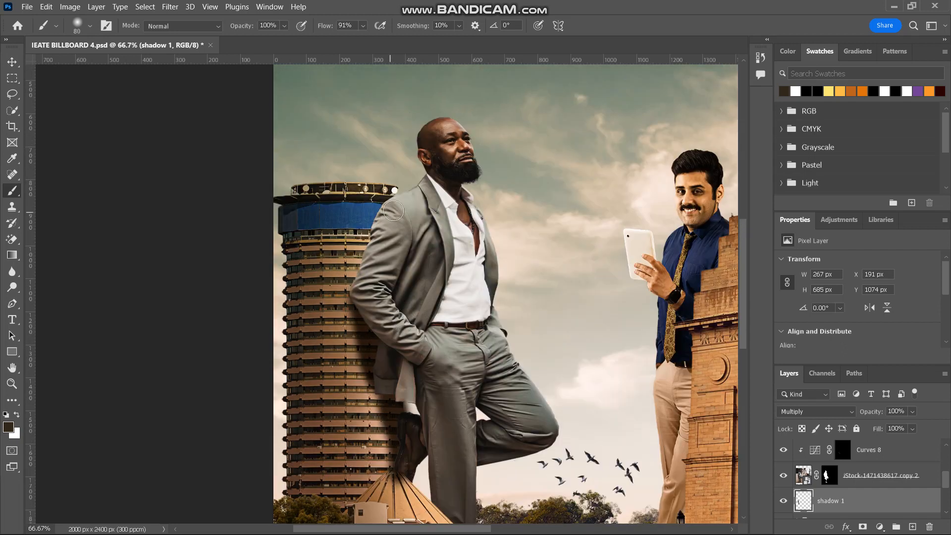
mouse_move(387, 221)
mouse_down()
mouse_move(365, 287)
mouse_move(383, 227)
mouse_move(408, 203)
mouse_up()
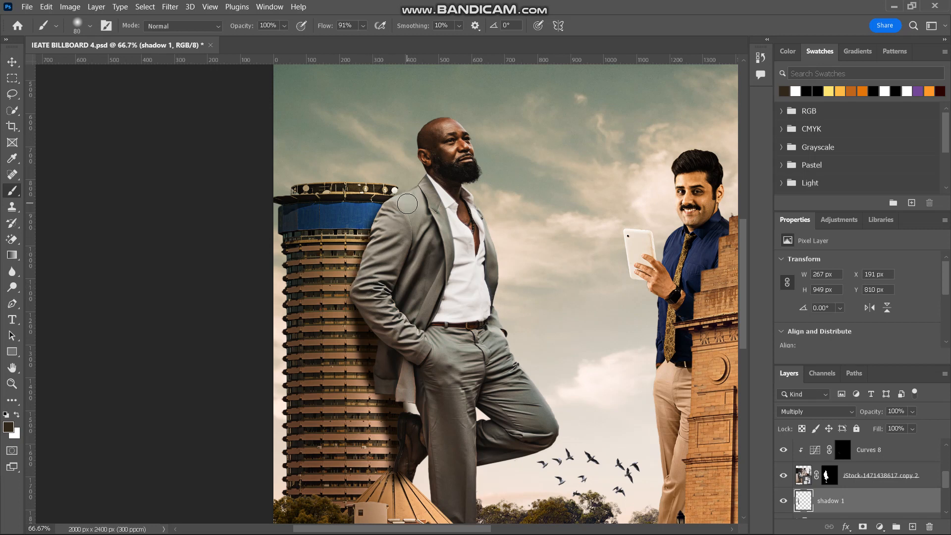
Review the painted shadow along the tower and compare it with the original photo by temporarily disabling the man's mask
scroll(408, 203, down, 3)
scroll(407, 204, down, 3)
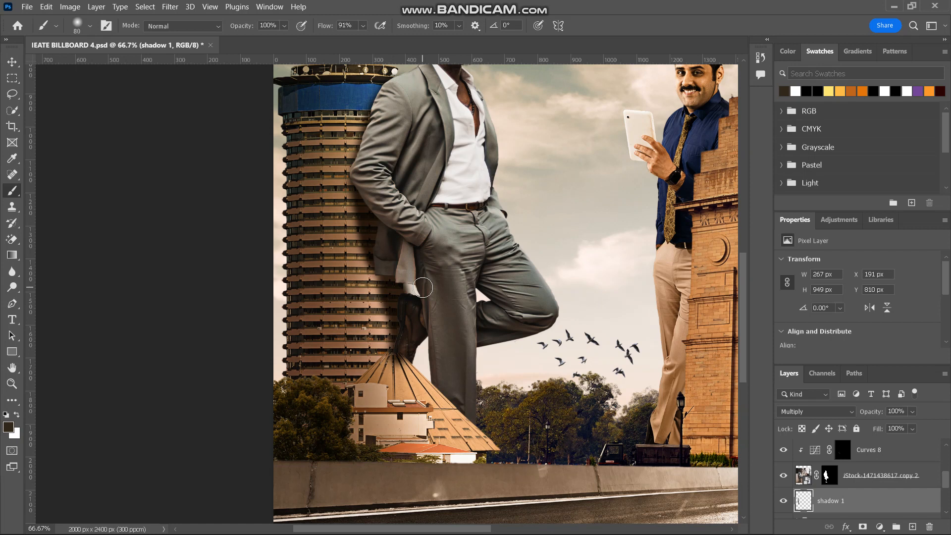
scroll(423, 288, up, 12)
scroll(423, 287, down, 5)
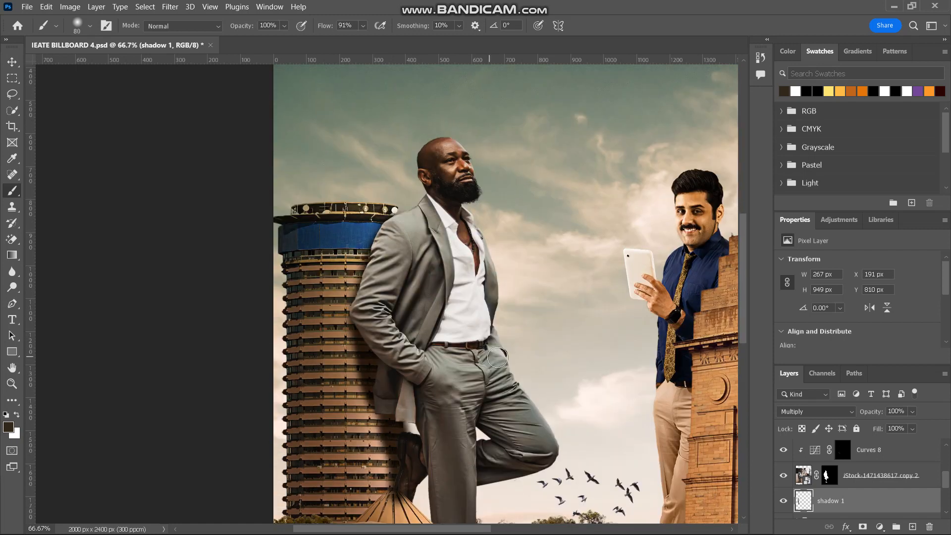
scroll(498, 357, down, 5)
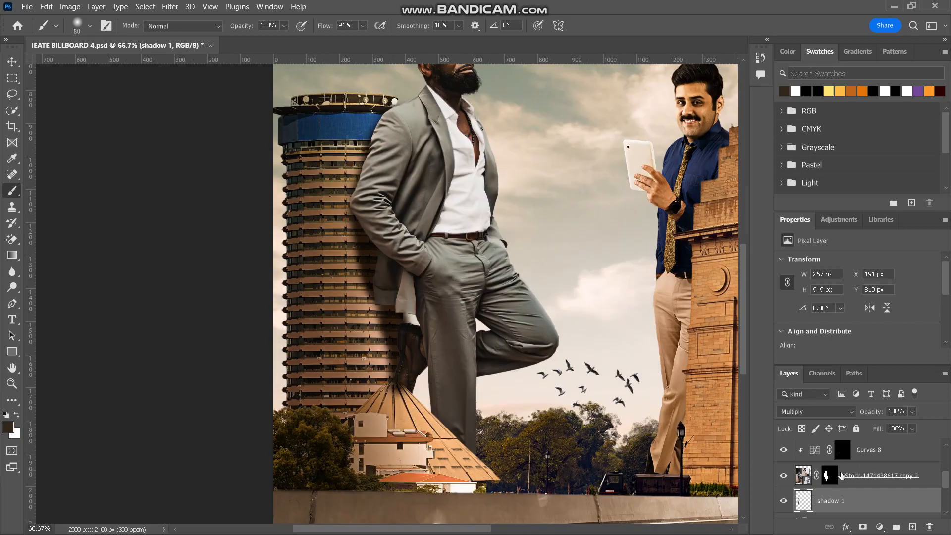
shift+click(831, 477)
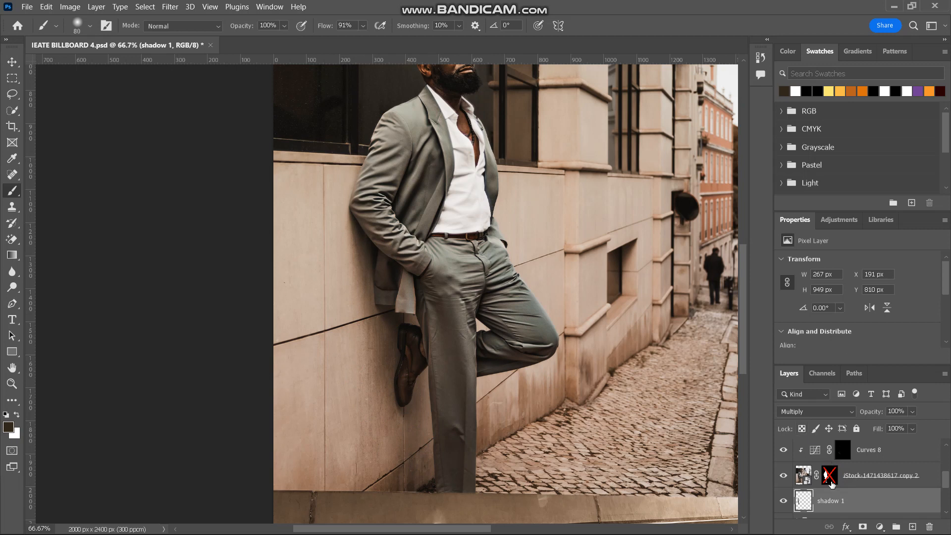
shift+click(831, 476)
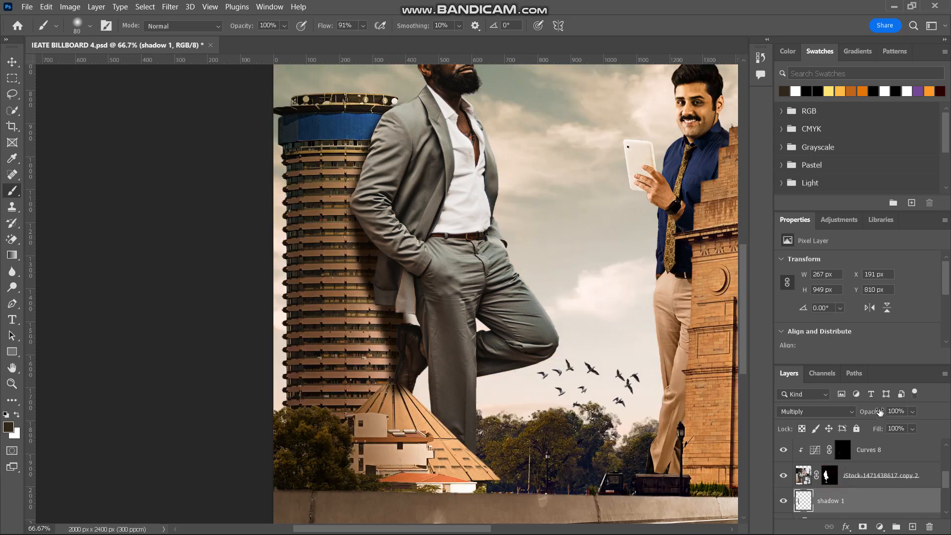
Lower the shadow 1 layer's opacity to 79%, add a white layer mask, and reset the painting colours to black and white
drag(879, 412, 865, 415)
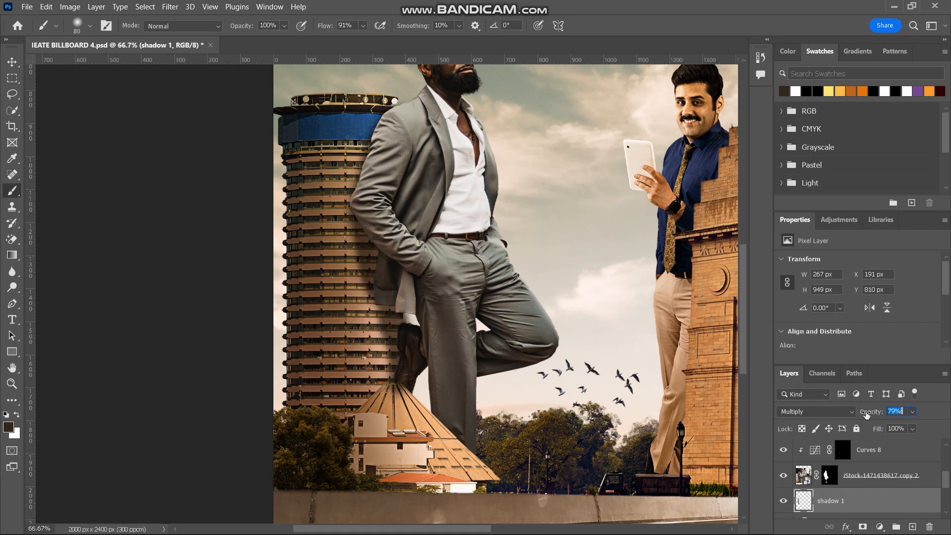
click(862, 527)
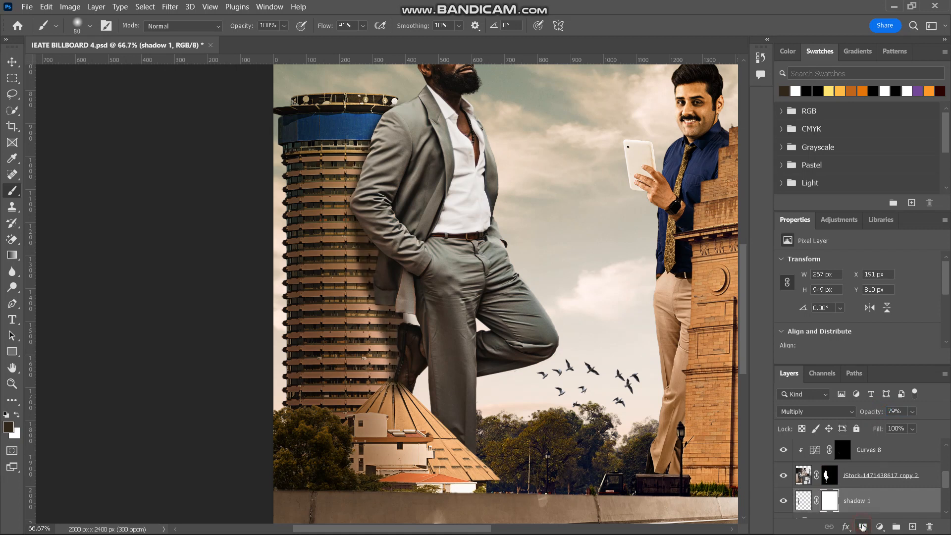
key(d)
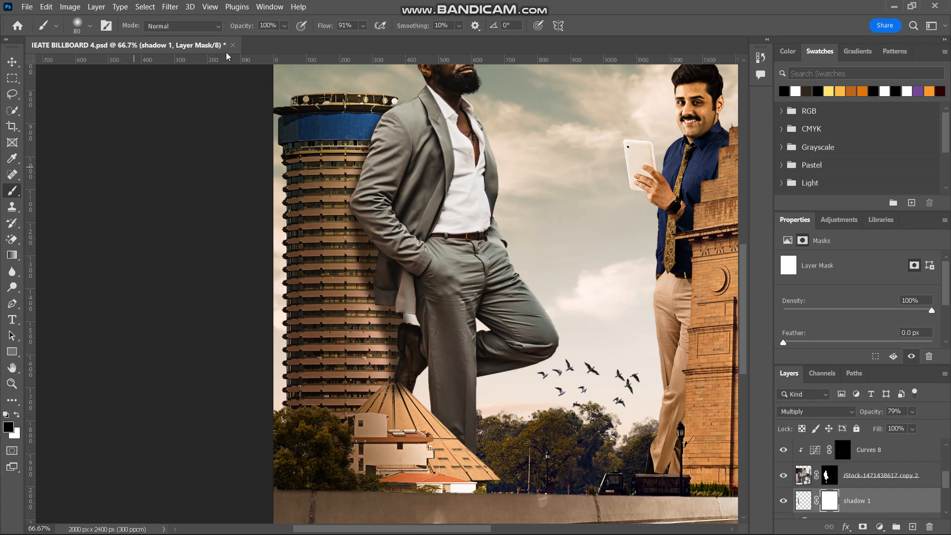
With a black brush at size 45 and 100% flow, mask the shadow off the sky between the jacket hem and raised shoe
drag(325, 27, 487, 20)
scroll(402, 160, up, 2)
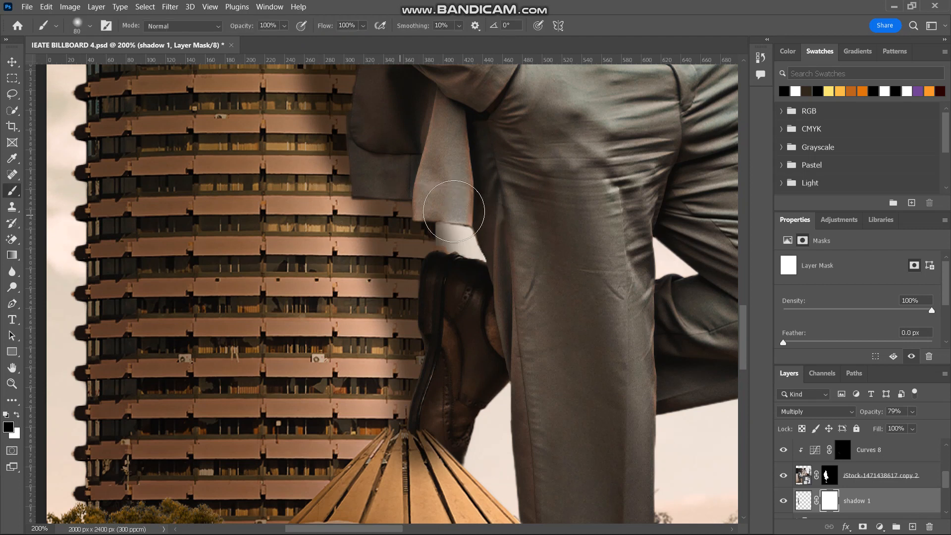
key(bracketleft)
key(bracketleft)
key(bracketleft)
key(bracketleft)
mouse_move(459, 208)
mouse_down()
mouse_move(462, 274)
mouse_move(458, 240)
mouse_up()
click(478, 354)
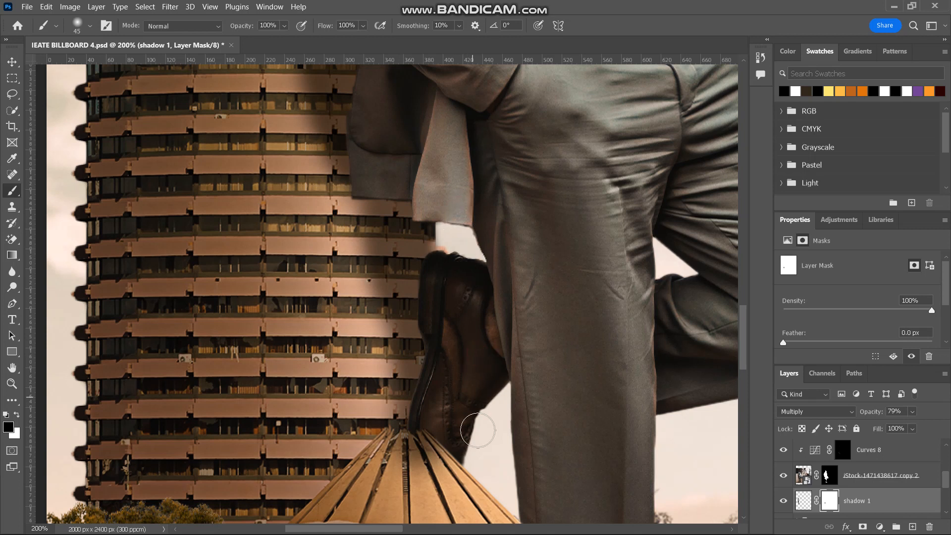
Shrink the brush to 10 and 8, and mask the shadow off the tip and ribs of the conical roof below the shoe
scroll(478, 389, down, 3)
key(bracketleft)
key(bracketleft)
key(bracketleft)
key(bracketleft)
key(bracketleft)
key(bracketleft)
key(bracketleft)
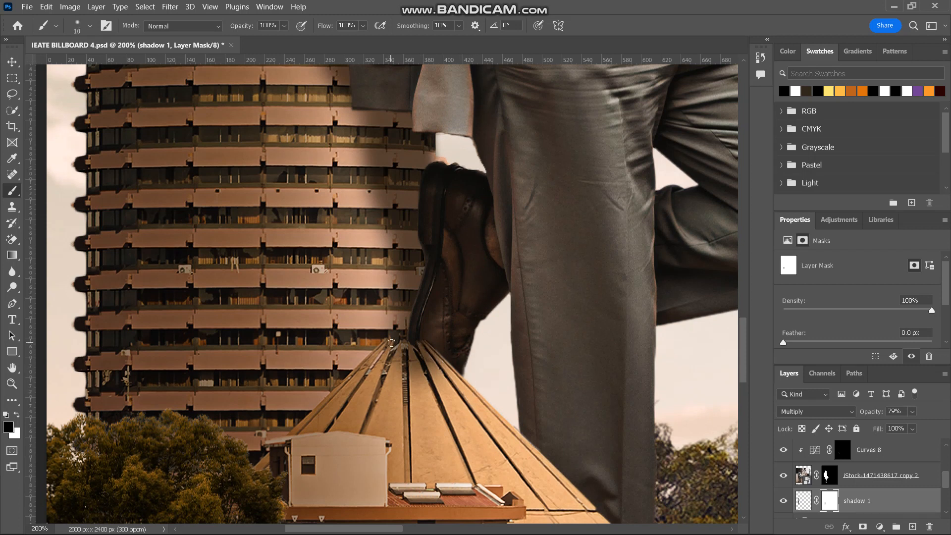
drag(391, 343, 381, 367)
drag(402, 348, 396, 365)
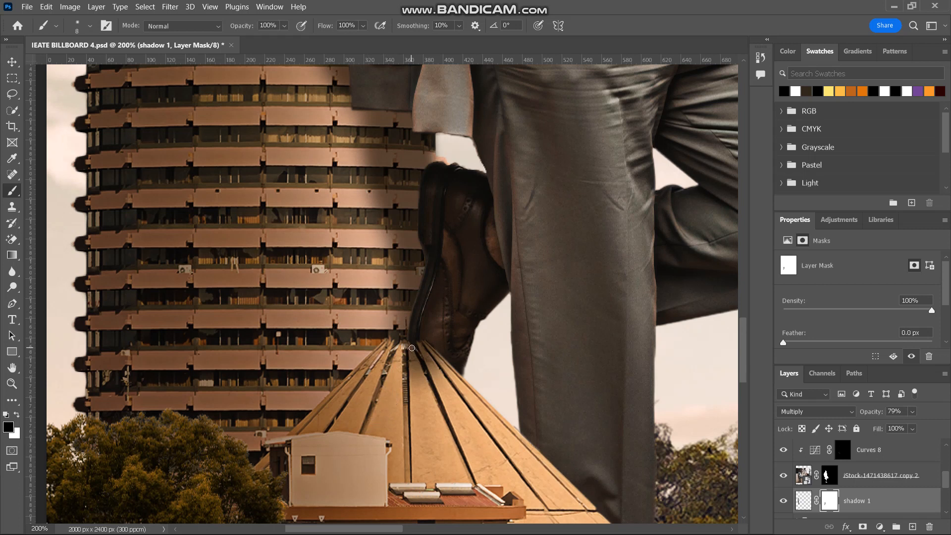
drag(411, 346, 414, 393)
drag(412, 357, 415, 376)
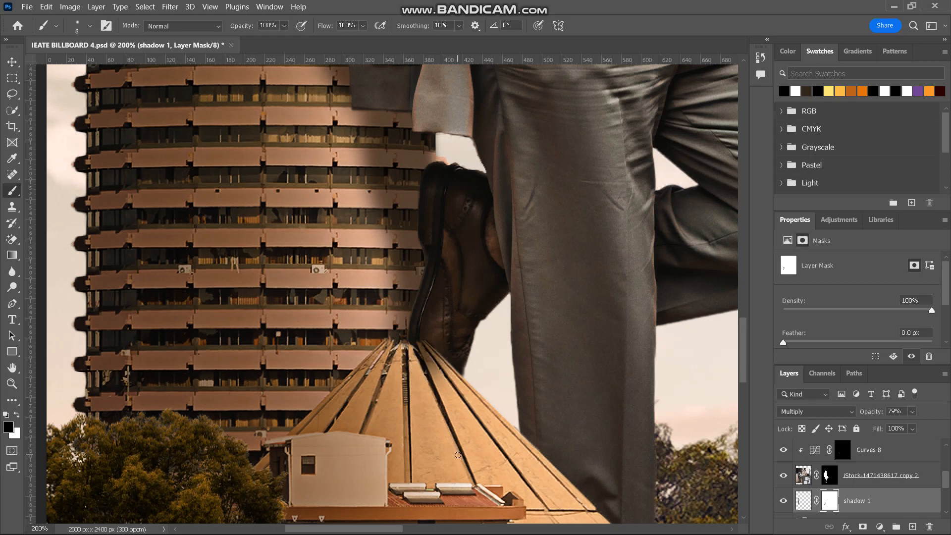
Soften the masked shadow around the shoe and conical roof with a size 25 brush at 4% flow
scroll(457, 454, up, 3)
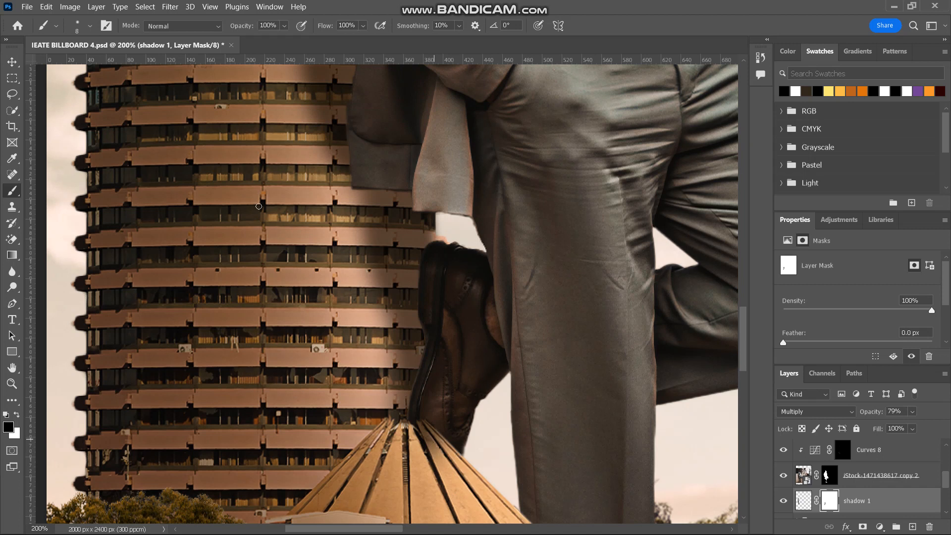
drag(325, 26, 223, 31)
key(bracketright)
key(bracketright)
key(bracketright)
key(bracketright)
scroll(396, 393, down, 2)
drag(427, 379, 459, 432)
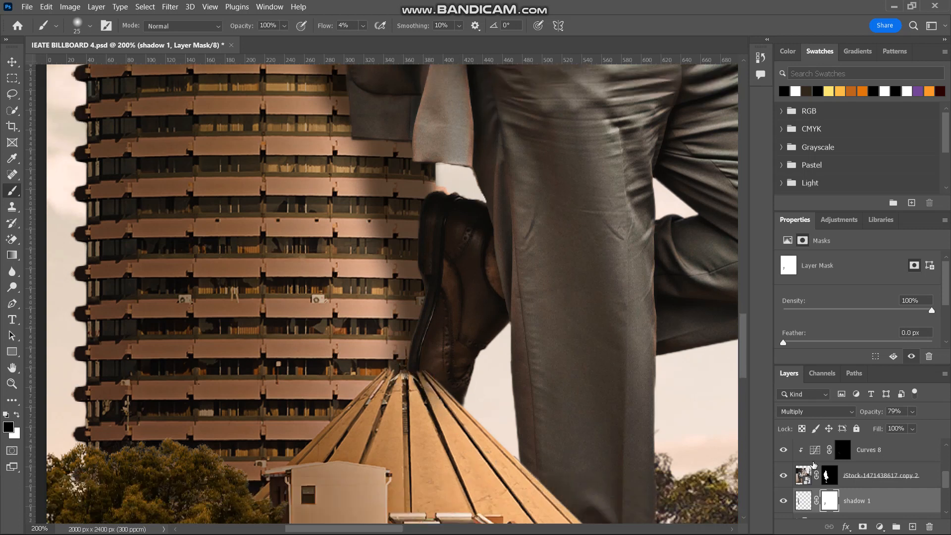
Compare the shadow from the shoe up to the shoulder with the original photo by temporarily disabling the man's layer mask
shift+click(830, 476)
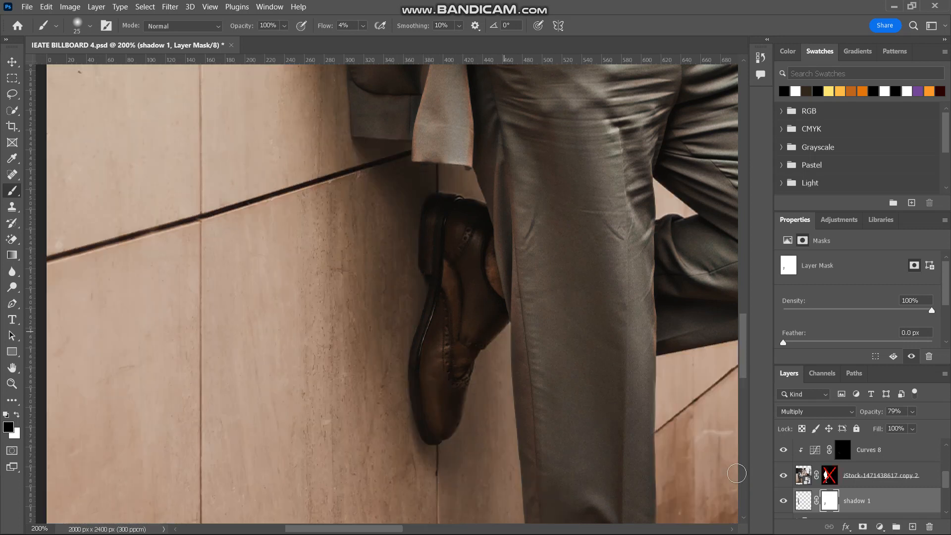
shift+click(831, 475)
scroll(397, 334, up, 5)
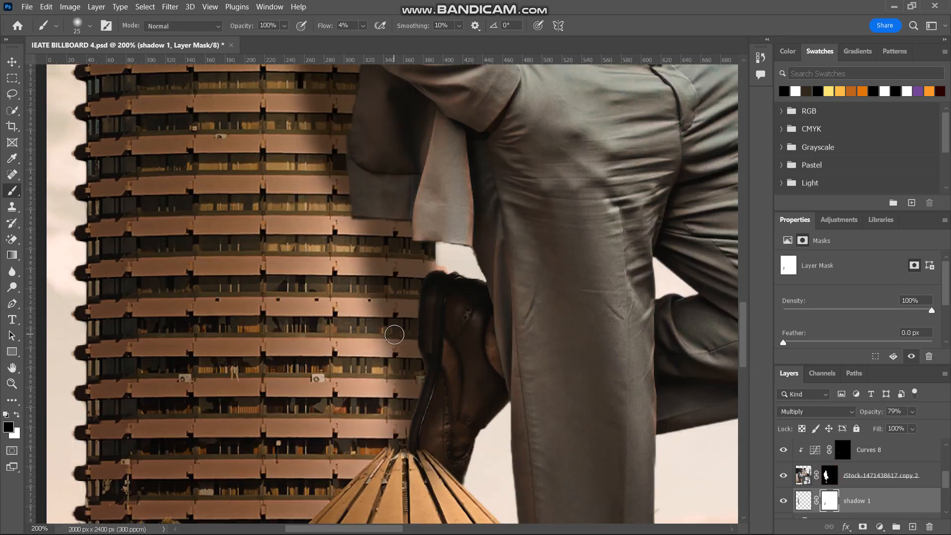
scroll(429, 337, up, 10)
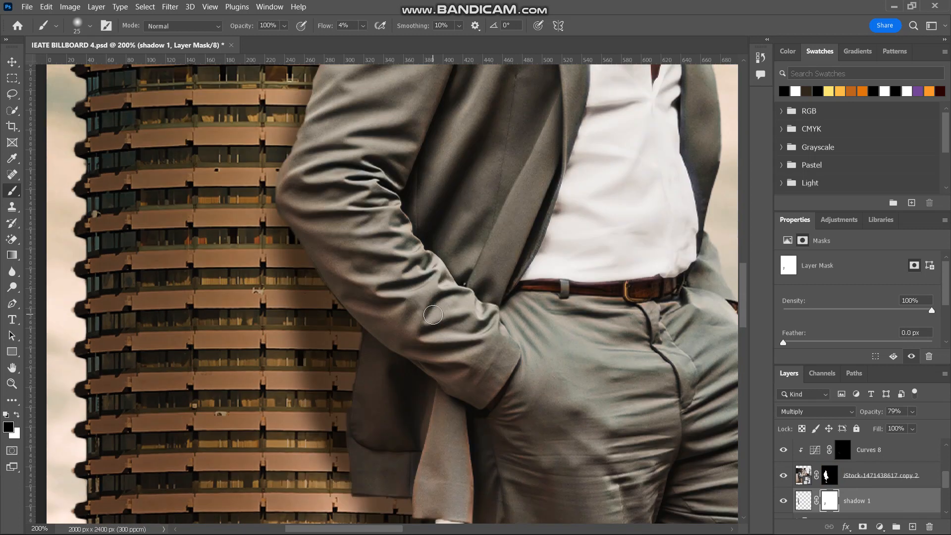
scroll(433, 315, up, 4)
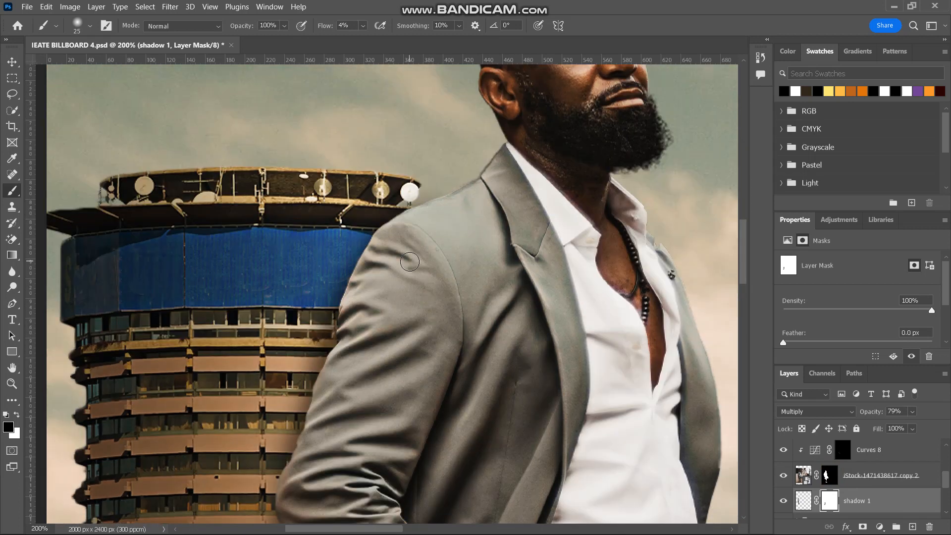
scroll(612, 340, up, 4)
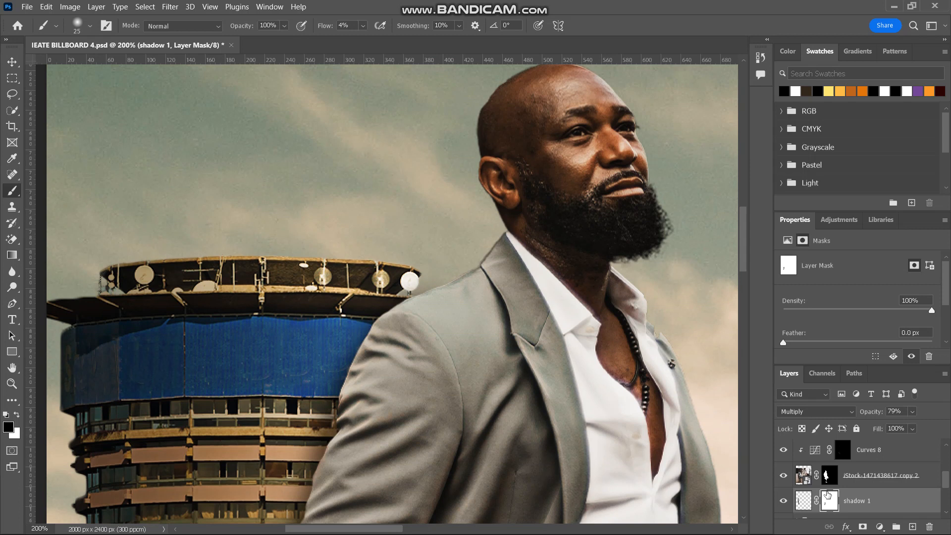
shift+click(830, 483)
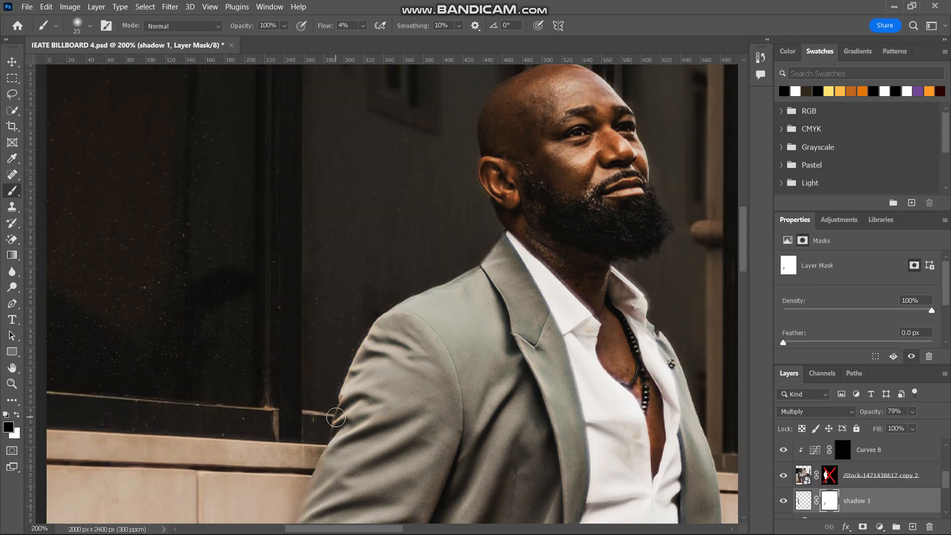
scroll(336, 418, down, 2)
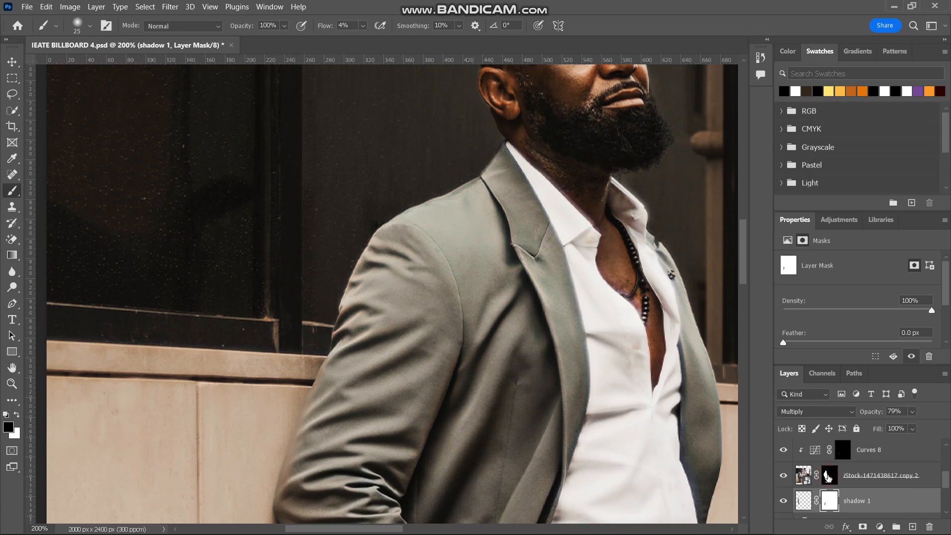
shift+click(829, 477)
Mask the shadow off the sky above the shoulder at 100% flow, and soften it along the sleeve at 5% flow
drag(327, 28, 381, 29)
mouse_move(457, 186)
mouse_down()
mouse_move(397, 211)
mouse_move(390, 229)
mouse_up()
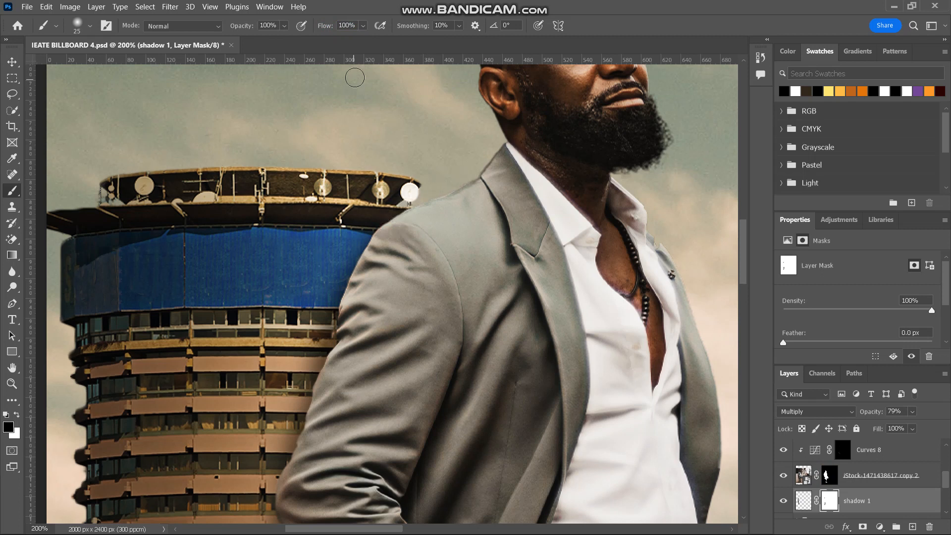
drag(331, 27, 231, 61)
mouse_move(355, 263)
mouse_down()
mouse_move(364, 230)
mouse_move(299, 391)
mouse_move(300, 436)
mouse_up()
scroll(301, 437, down, 3)
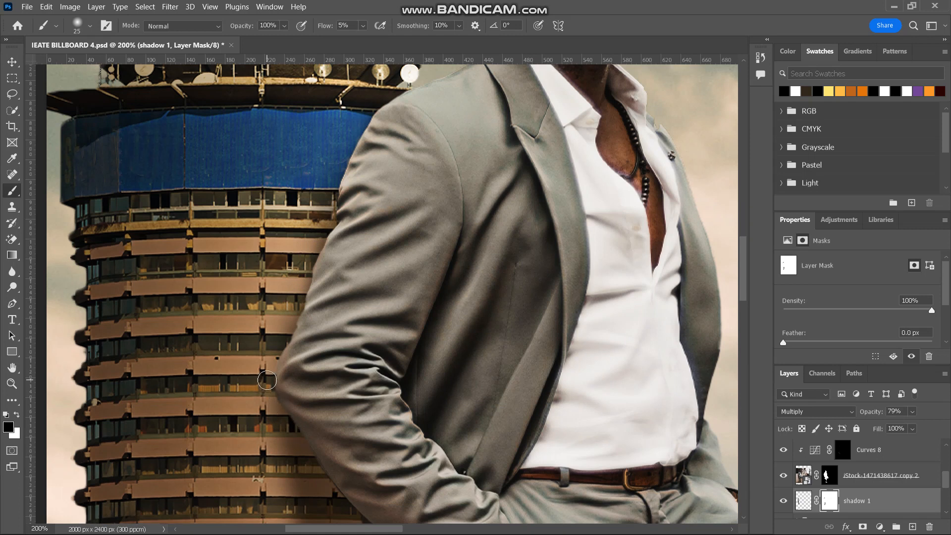
Enlarge the brush to 80 at 4% flow and fade the outer edge of the man's shadow down the tower
key(ctrl+minus)
key(ctrl+minus)
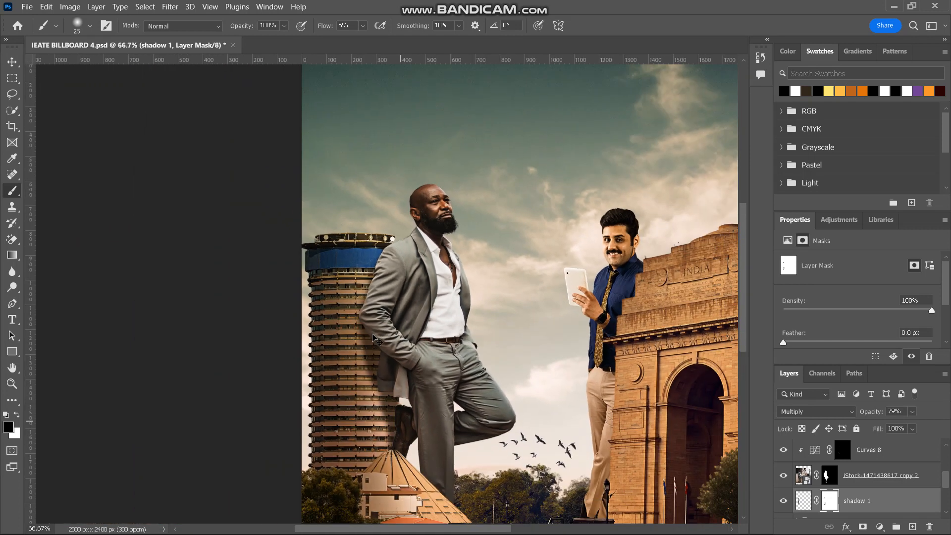
key(ctrl+plus)
scroll(373, 335, down, 3)
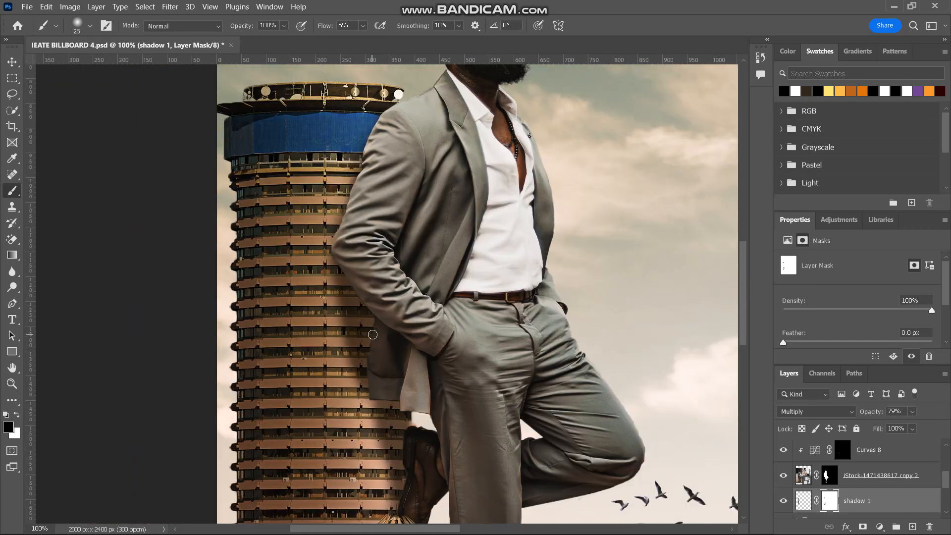
scroll(340, 285, up, 3)
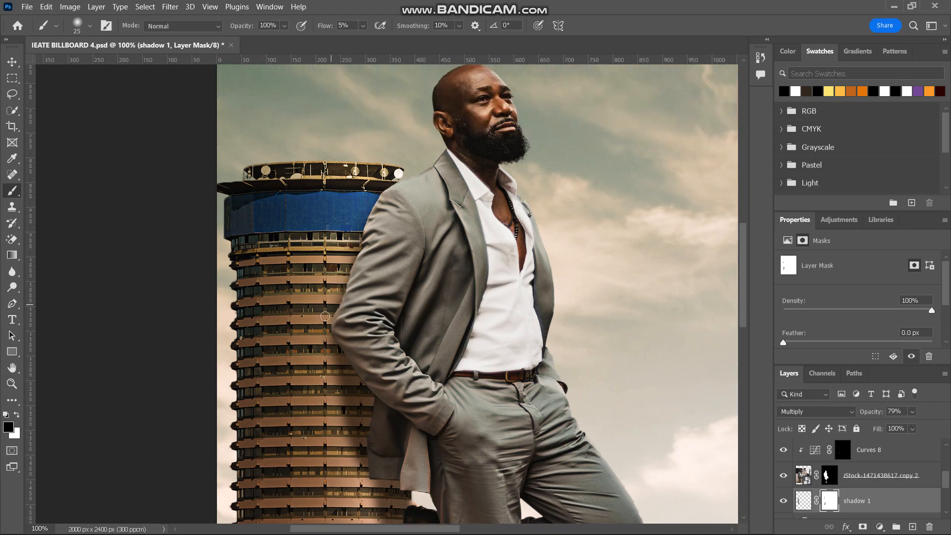
scroll(325, 317, down, 4)
drag(324, 29, 279, 38)
scroll(347, 212, down, 3)
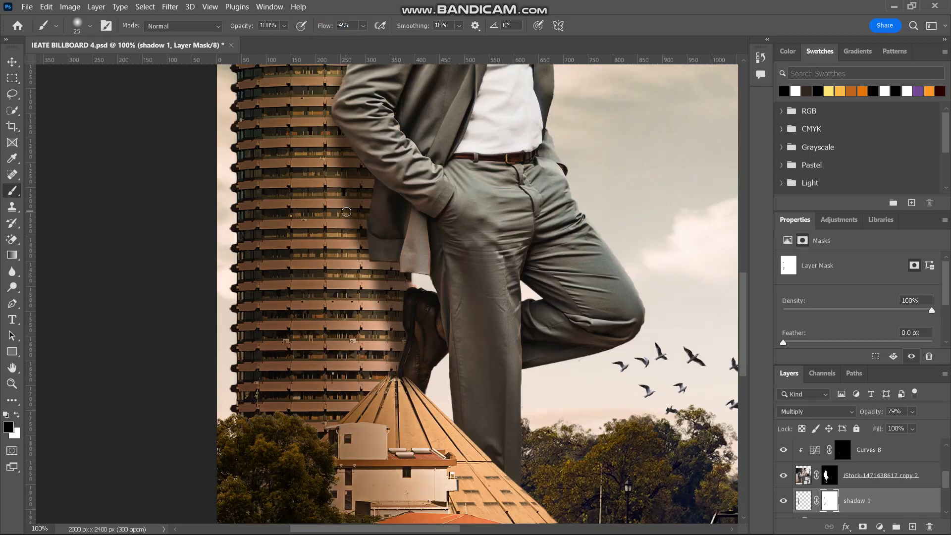
key(bracketright)
key(bracketright)
key(bracketright)
key(bracketright)
scroll(346, 212, up, 3)
click(327, 207)
mouse_move(327, 208)
mouse_down()
mouse_move(339, 217)
mouse_move(357, 344)
mouse_up()
scroll(352, 317, down, 3)
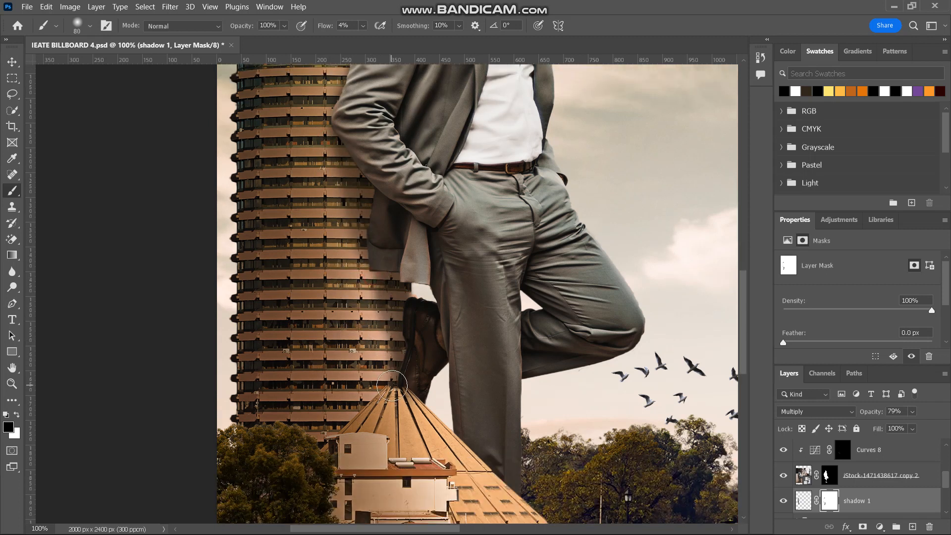
scroll(422, 460, up, 5)
scroll(422, 460, up, 3)
scroll(422, 460, down, 2)
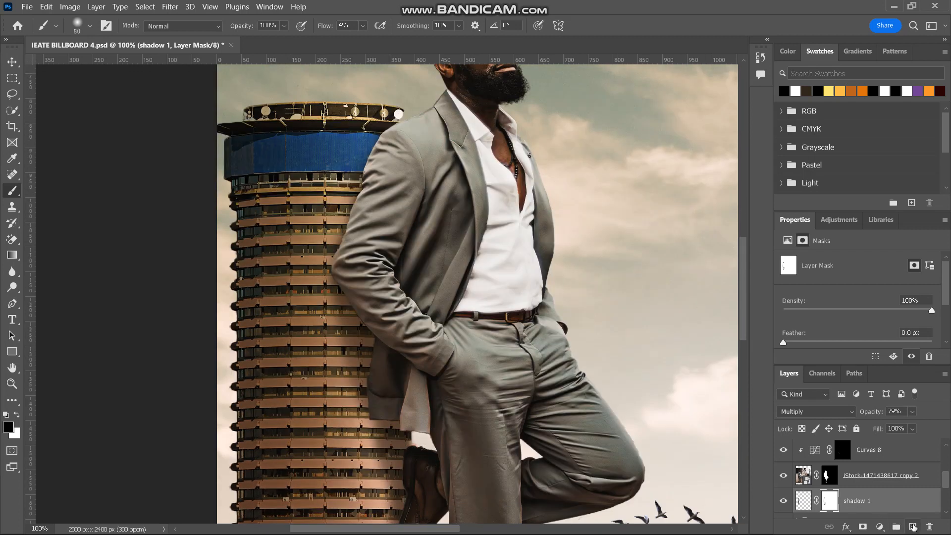
Add a new layer above shadow 1 and set its blend mode to Multiply
click(913, 527)
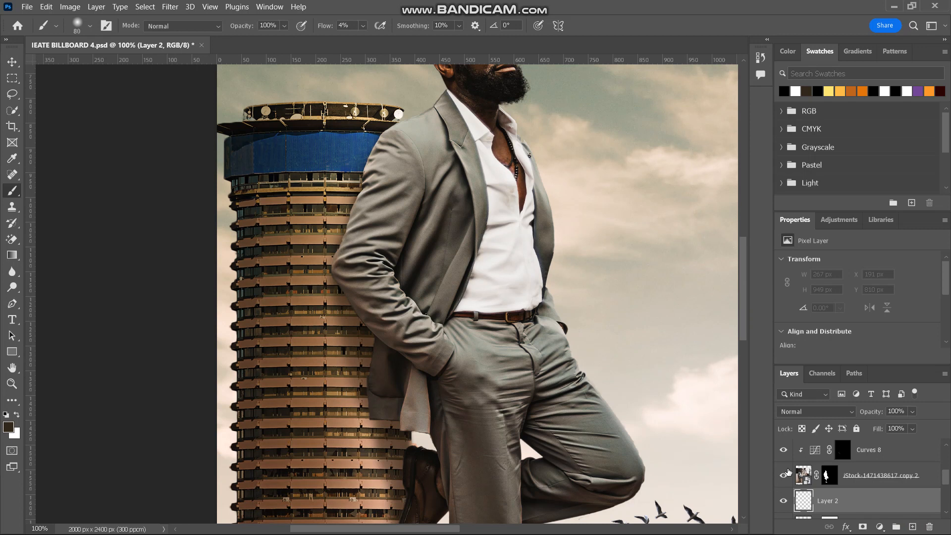
click(853, 412)
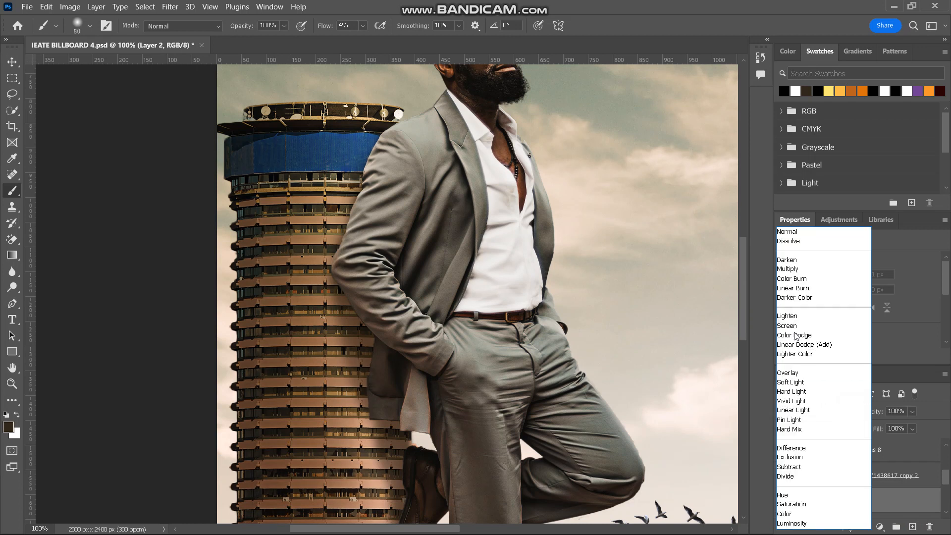
click(788, 269)
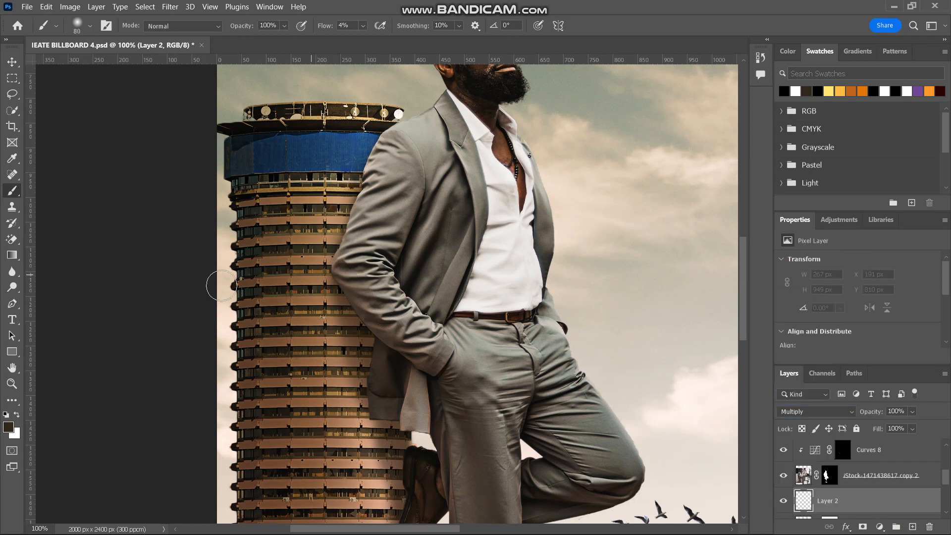
Reduce the brush to 45 and temporarily disable the man's layer mask to study the contact shadow in the original photo
key(bracketleft)
key(bracketleft)
key(bracketleft)
key(bracketleft)
shift+click(838, 483)
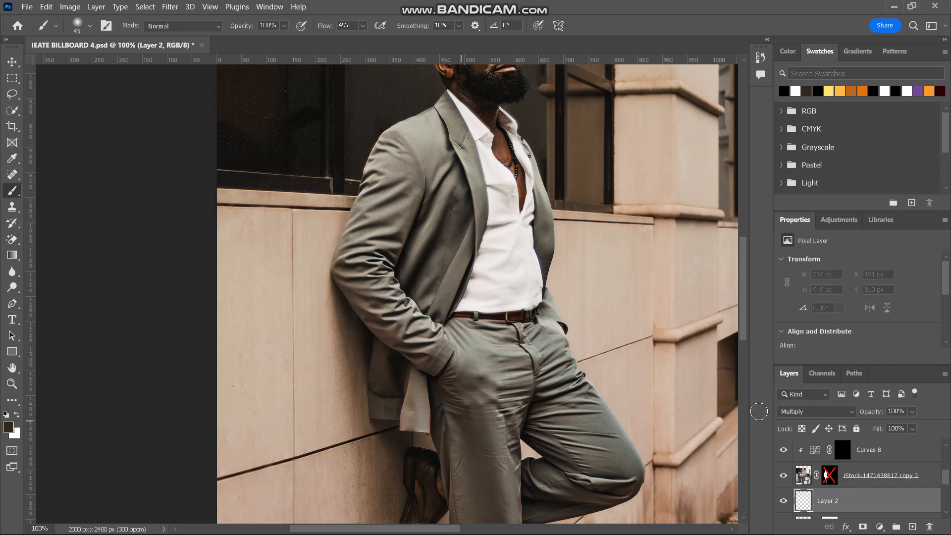
shift+click(836, 482)
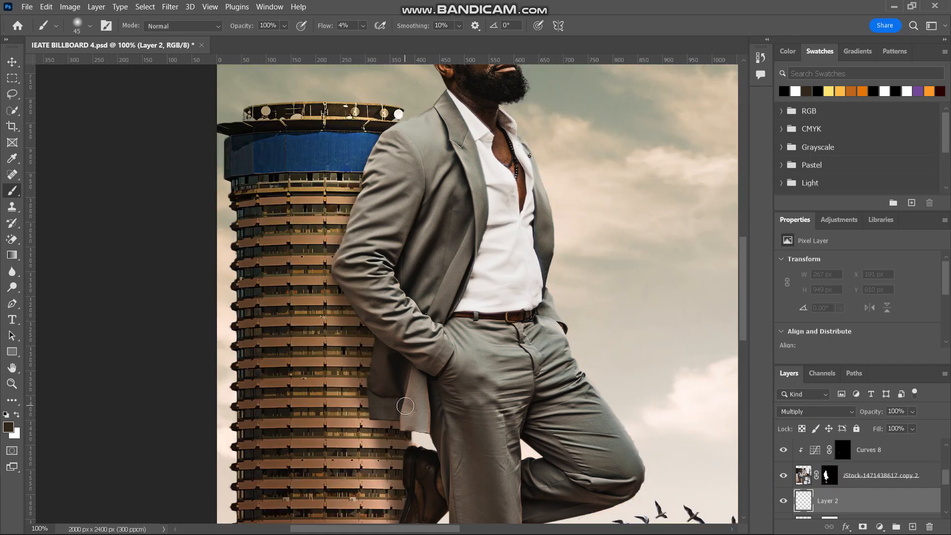
Set the brush flow to 100% and paint a dark contact shadow on the tower beneath the sleeve and along the jacket edge
key(ctrl+plus)
key(ctrl+plus)
drag(321, 29, 623, 63)
key(Return)
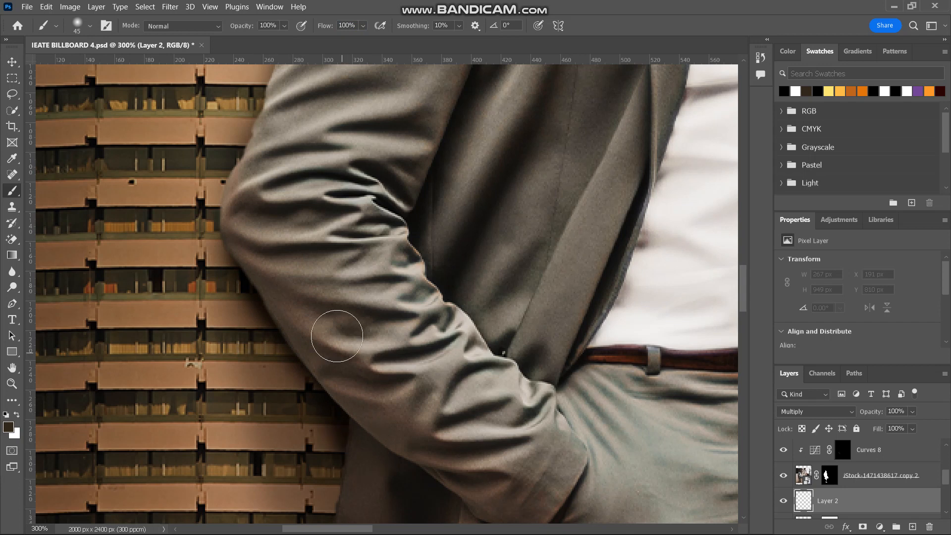
scroll(357, 431, down, 2)
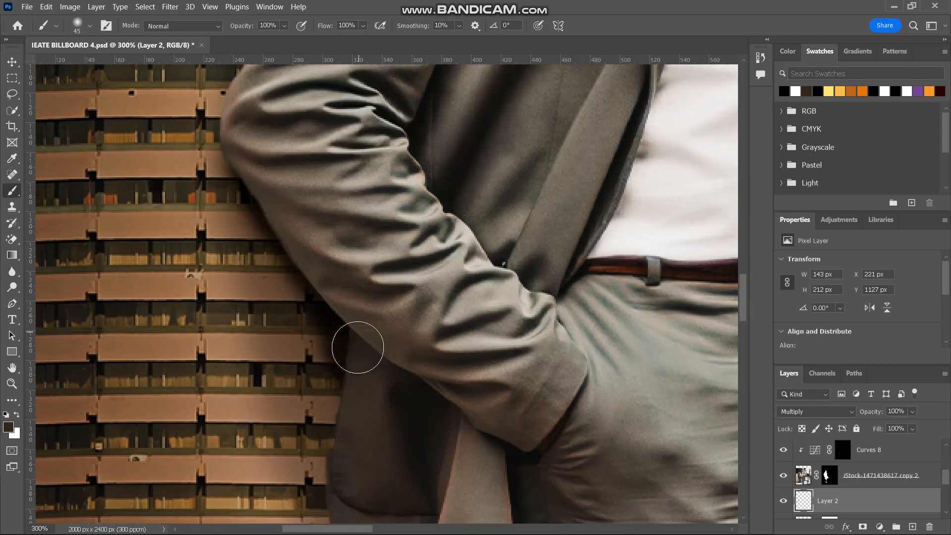
drag(358, 347, 366, 421)
drag(357, 379, 364, 459)
drag(300, 223, 367, 434)
drag(295, 228, 290, 210)
Compare the contact shadow with the original photo by temporarily disabling the man's mask, and extend it from the jacket hem to the shoe
key(ctrl+minus)
key(ctrl+minus)
key(ctrl+minus)
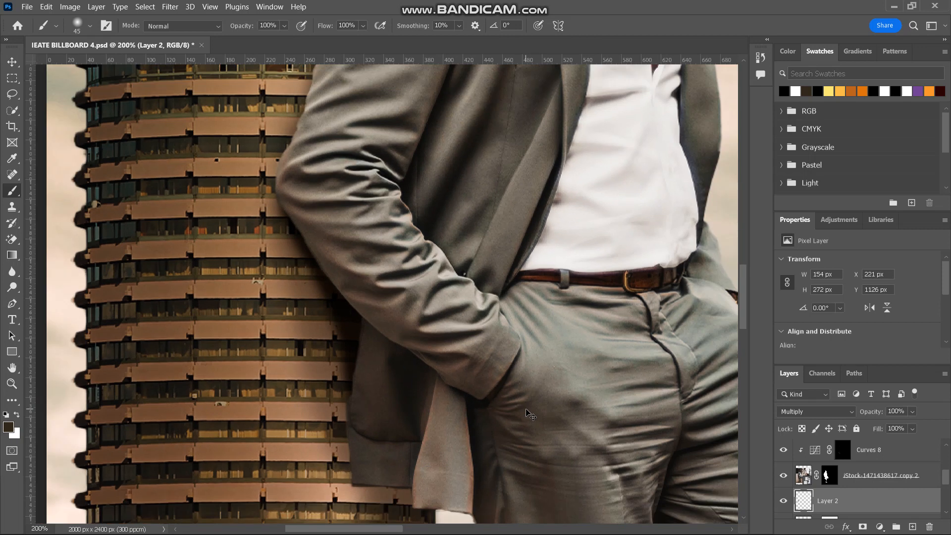
key(ctrl+plus)
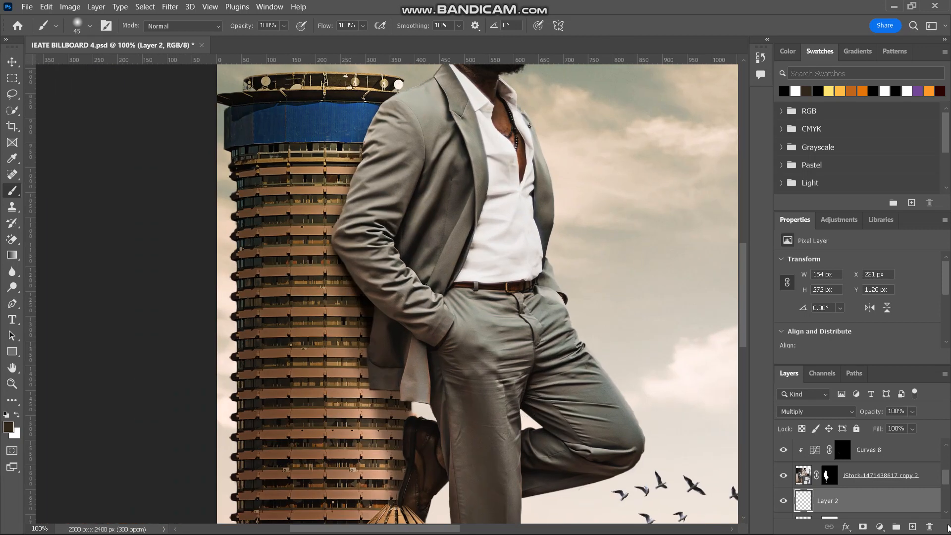
shift+click(833, 484)
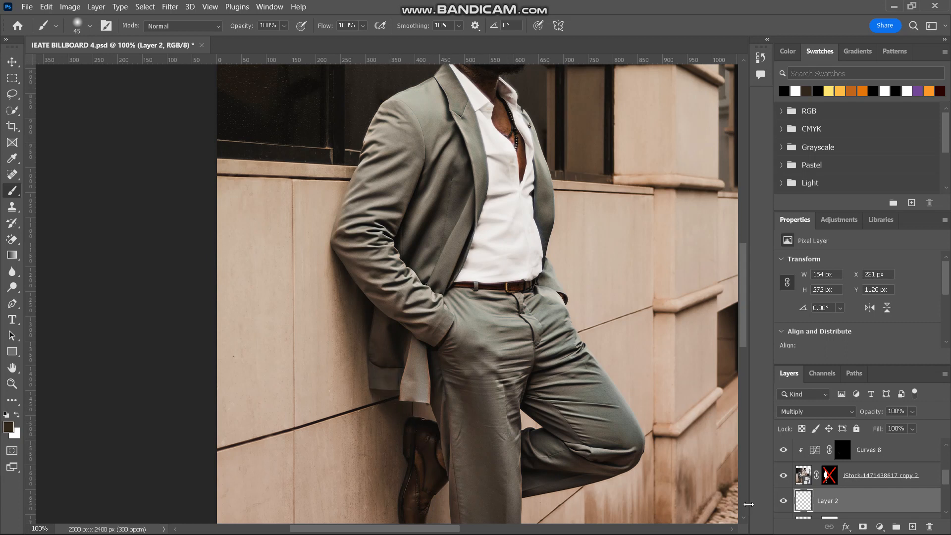
shift+click(829, 476)
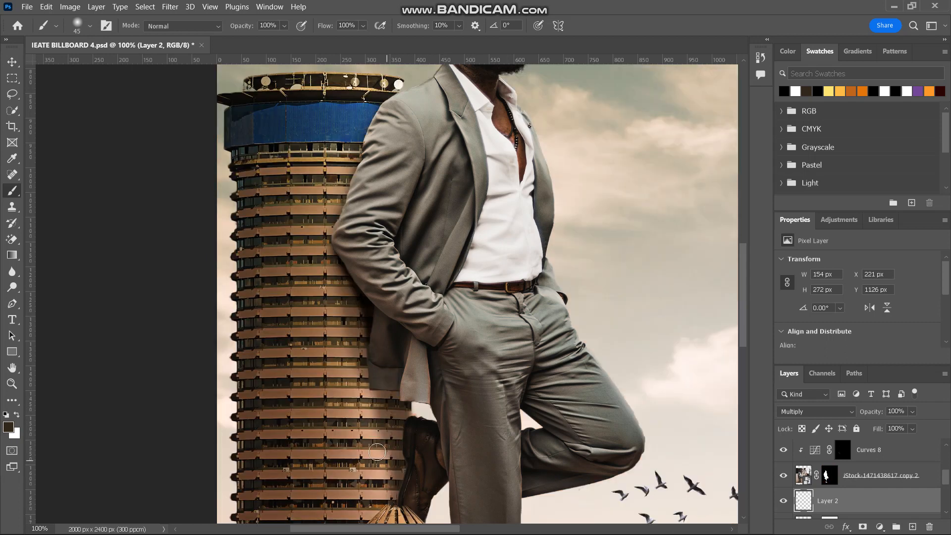
mouse_move(379, 389)
mouse_down()
mouse_move(413, 439)
mouse_move(390, 392)
mouse_move(401, 411)
mouse_move(400, 394)
mouse_move(407, 443)
mouse_move(384, 390)
mouse_move(420, 462)
mouse_up()
Reduce the brush to 25 and paint the contact shadow along the shoe sole down to the cone roof
key(ctrl+plus)
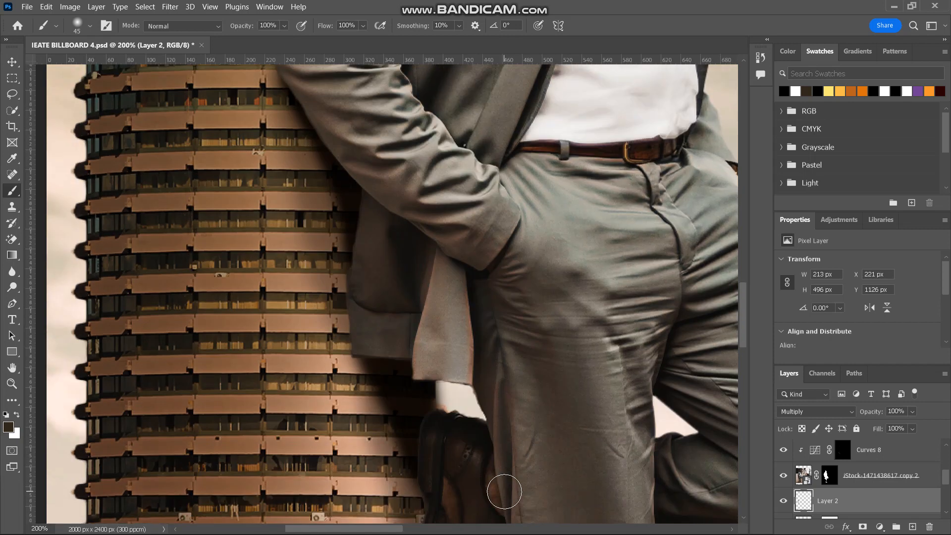
scroll(504, 492, down, 3)
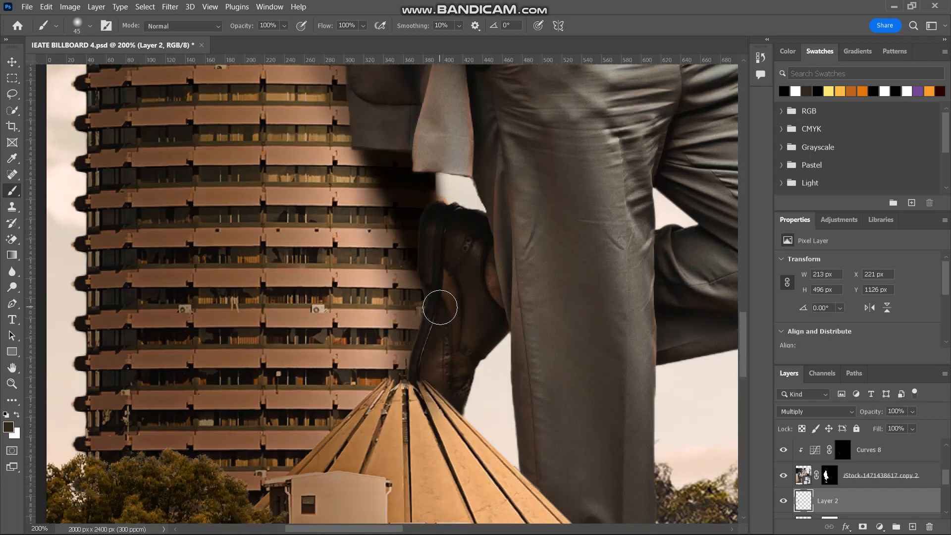
key(bracketleft)
key(bracketleft)
mouse_move(440, 308)
mouse_down()
mouse_move(434, 276)
mouse_move(428, 379)
mouse_up()
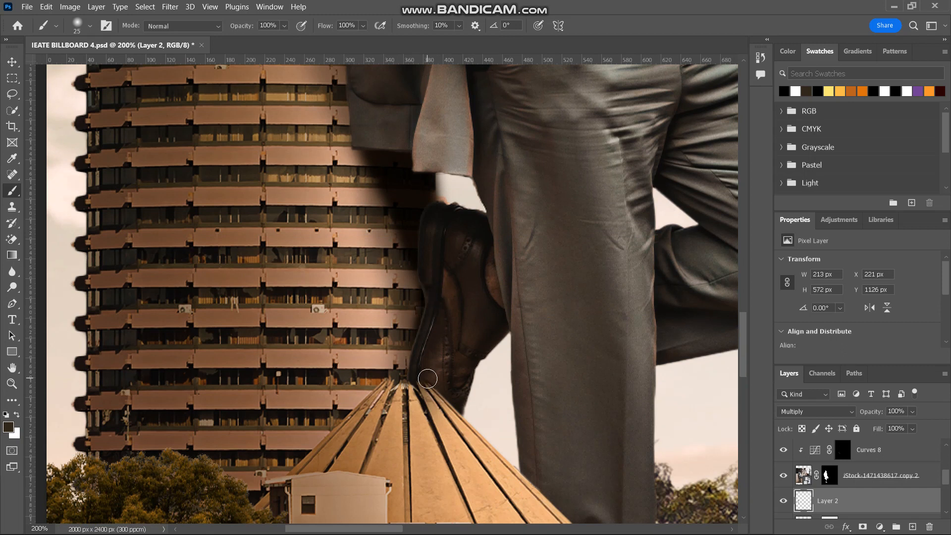
Add a layer mask to Layer 2 and, with a size 10 brush, mask out the shadow spill in the gap above the shoe
key(ctrl+minus)
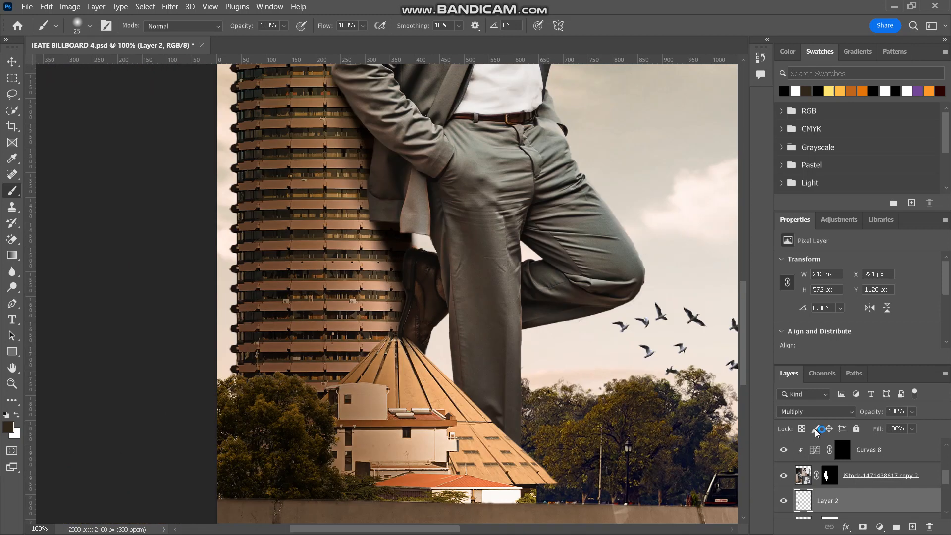
click(863, 527)
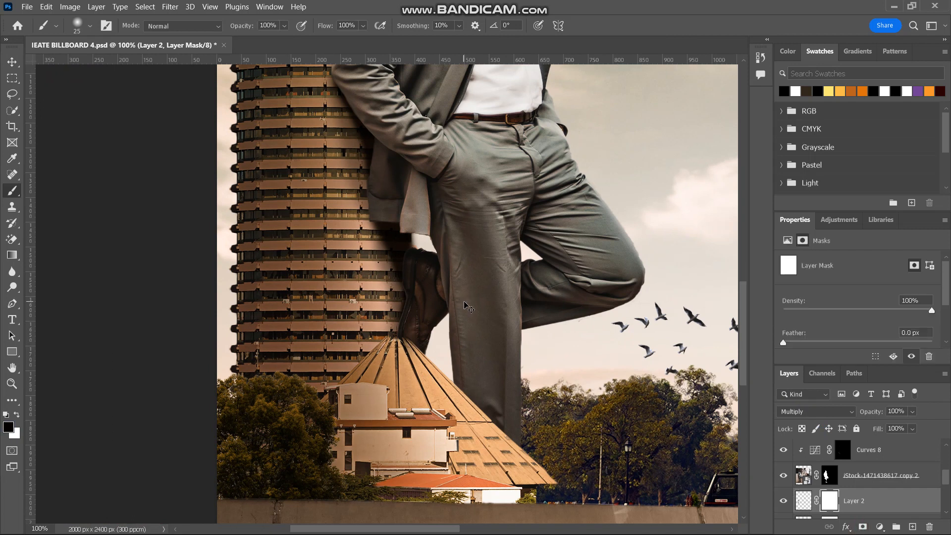
key(ctrl+plus)
scroll(464, 302, up, 5)
key(bracketleft)
key(bracketleft)
key(bracketleft)
drag(439, 352, 444, 310)
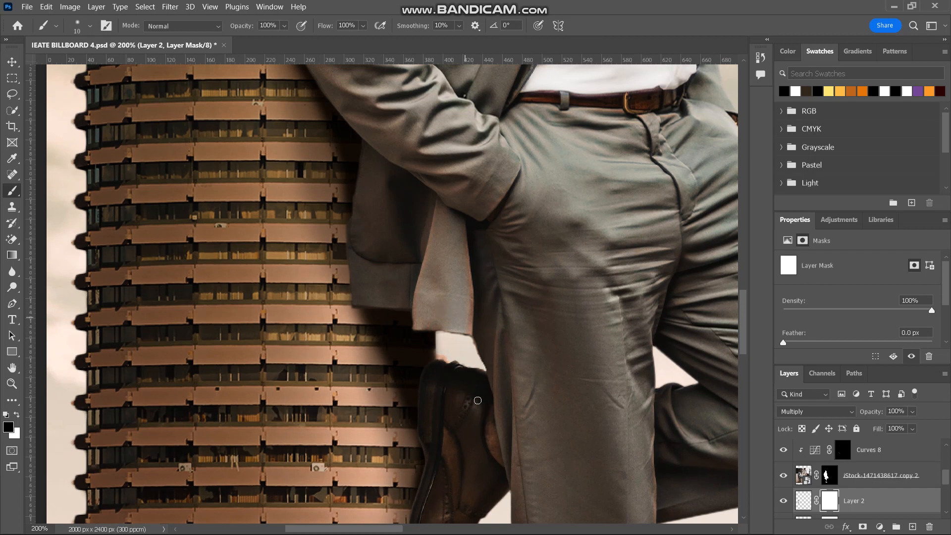
Set the brush to size 35 with 6% flow and soften the contact shadow between the jacket hem and the shoe
drag(327, 25, 243, 37)
key(bracketright)
key(bracketright)
key(bracketright)
key(bracketright)
key(bracketright)
click(441, 332)
mouse_move(440, 332)
mouse_down()
mouse_move(440, 373)
mouse_move(436, 307)
mouse_move(427, 327)
mouse_move(441, 391)
mouse_move(444, 288)
mouse_move(441, 338)
mouse_move(457, 381)
mouse_up()
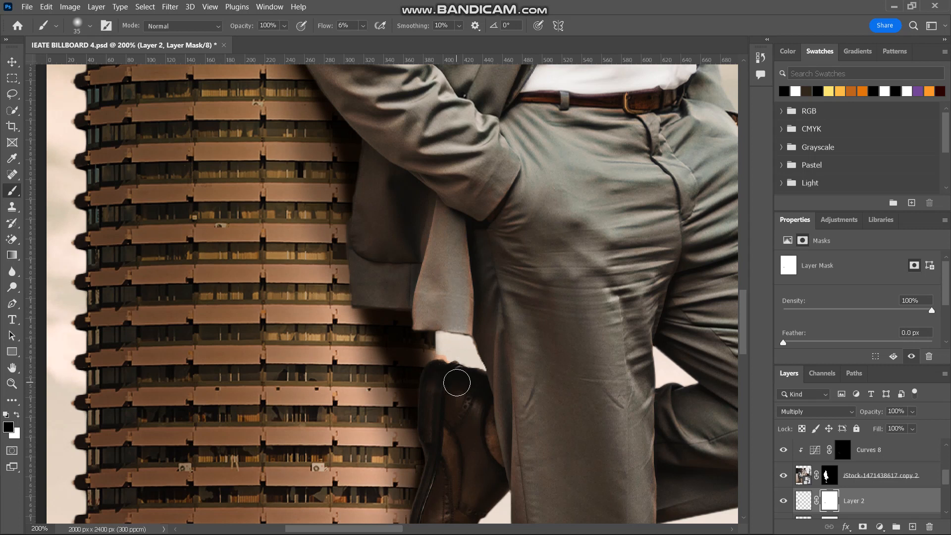
Soften the contact shadow's outer edge on the tower beneath the sleeve
scroll(458, 381, down, 4)
scroll(463, 285, up, 2)
scroll(463, 284, up, 4)
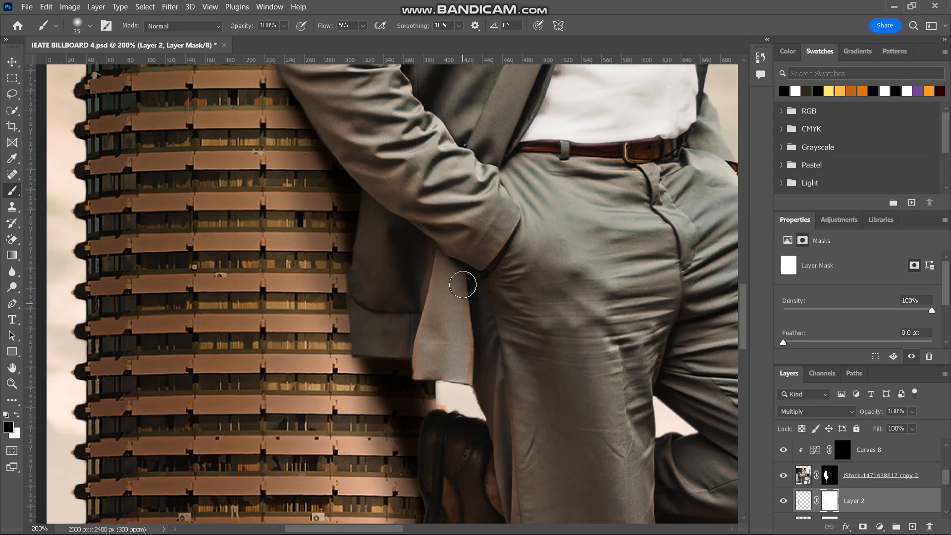
mouse_move(289, 153)
mouse_down()
mouse_move(338, 269)
mouse_move(298, 198)
mouse_move(329, 277)
mouse_move(304, 218)
mouse_move(336, 252)
mouse_up()
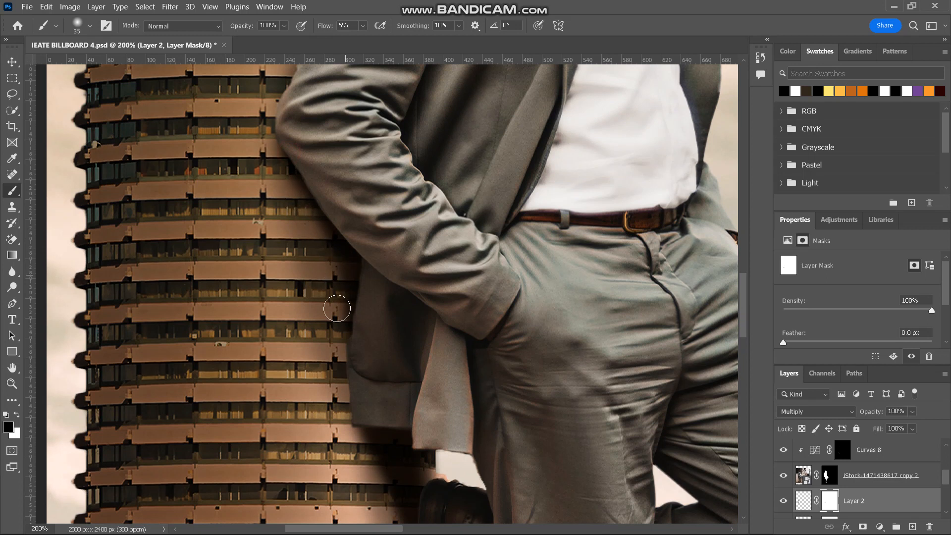
scroll(355, 341, down, 4)
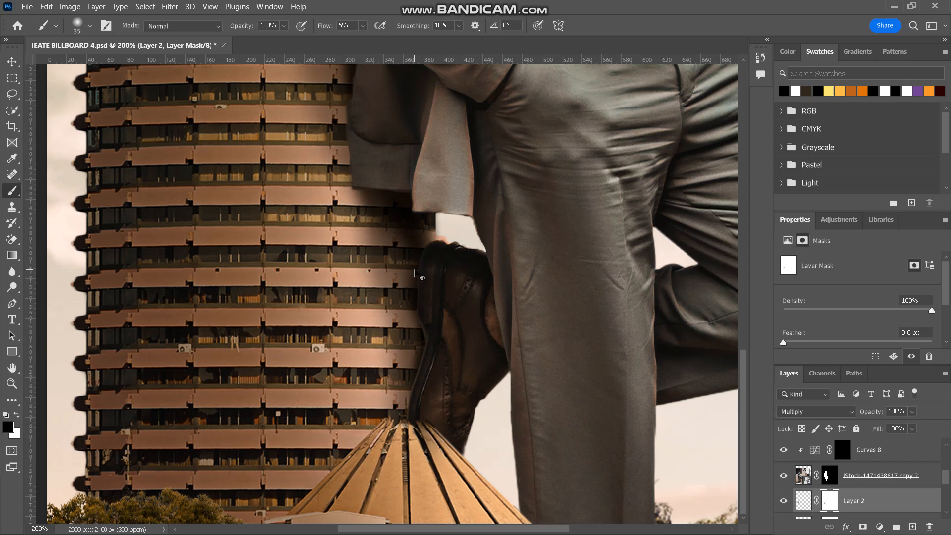
Lower the brush flow to 1% and subtly fade the contact shadow from the elbow down to the jacket edge
key(ctrl+0)
key(ctrl+plus)
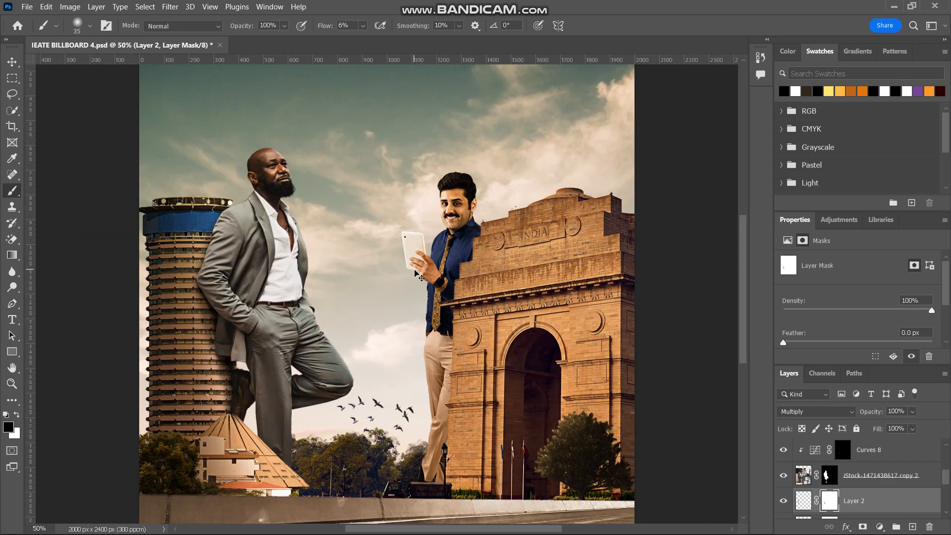
key(ctrl+plus)
key(ctrl+plus)
key(ctrl+plus)
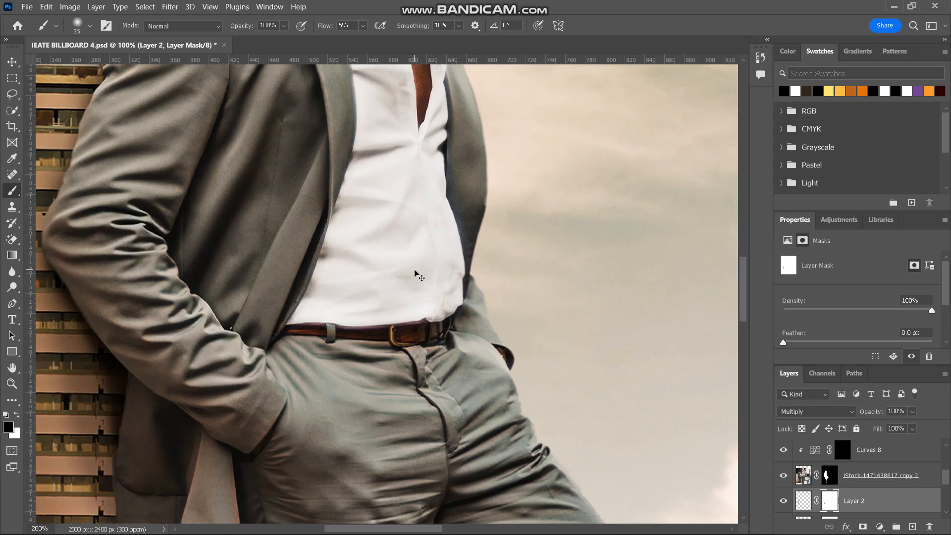
key(ctrl+minus)
key(ctrl+plus)
key(ctrl+plus)
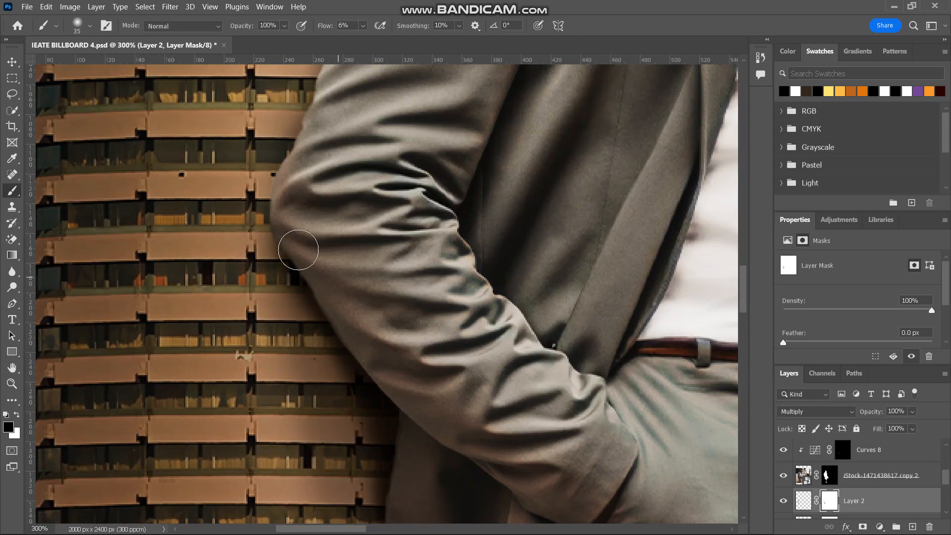
drag(329, 26, 291, 30)
click(302, 240)
mouse_move(303, 241)
mouse_down()
mouse_move(354, 380)
mouse_move(375, 420)
mouse_move(301, 264)
mouse_move(348, 330)
mouse_move(389, 465)
mouse_up()
Lightly fade the contact shadow on the tower around the jacket hem
scroll(382, 501, down, 8)
click(385, 148)
scroll(415, 148, down, 5)
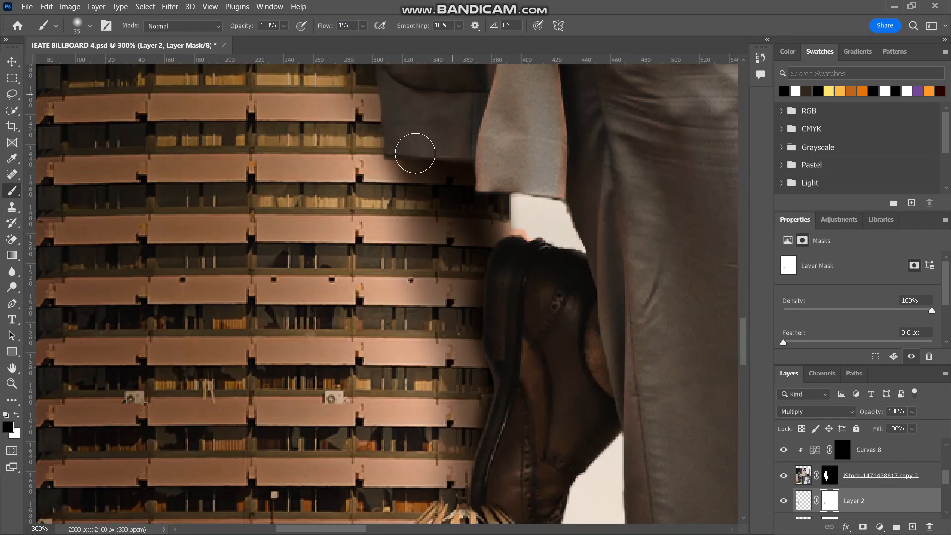
scroll(467, 195, right, 2)
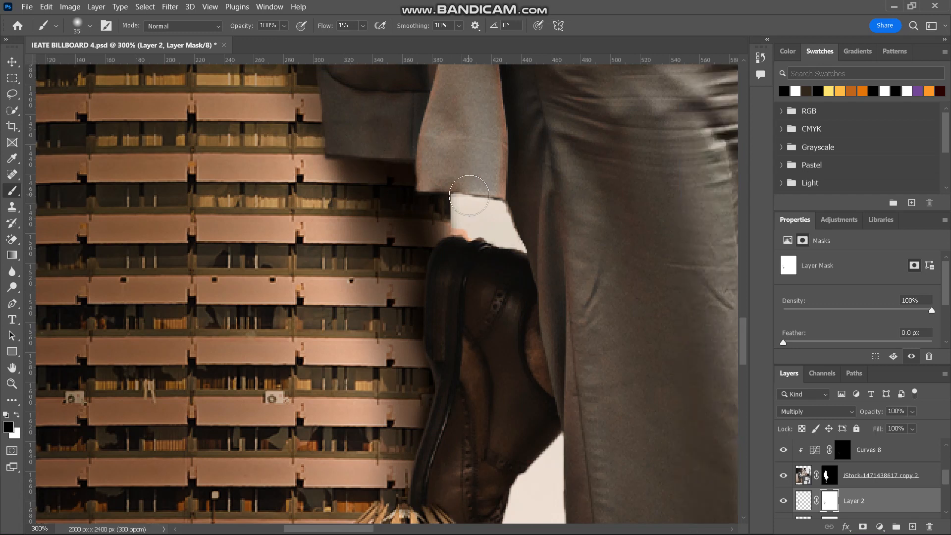
click(403, 182)
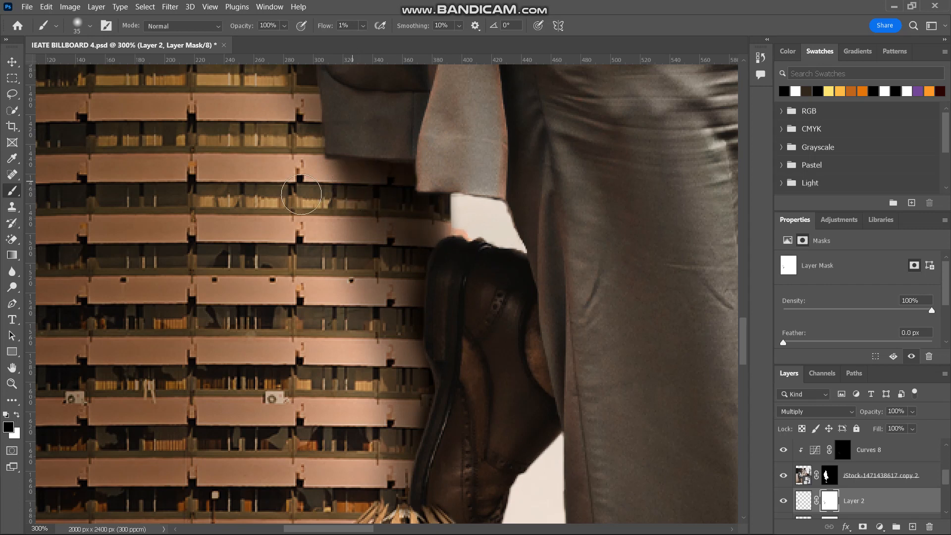
Review the blended shadow across the whole figure and select the layer mask of shadow 1
scroll(498, 325, down, 6)
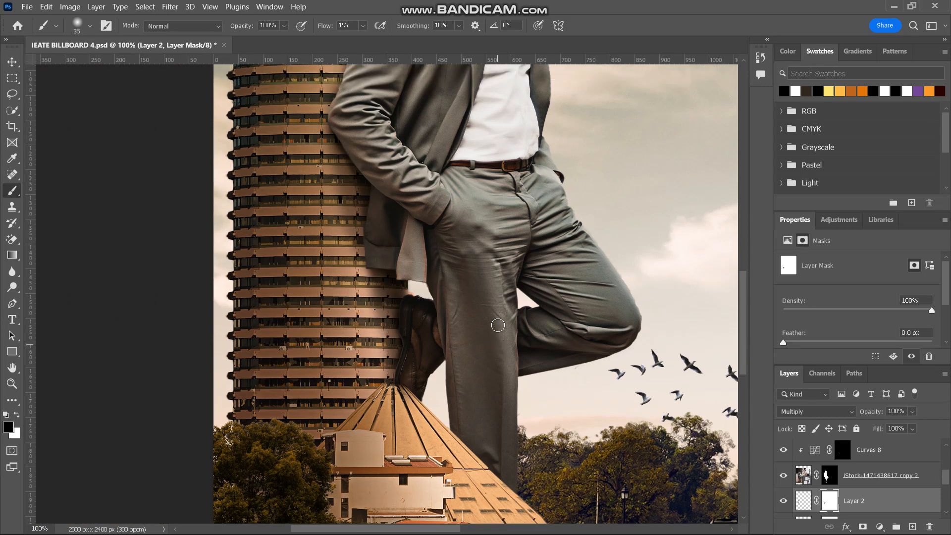
scroll(498, 326, up, 5)
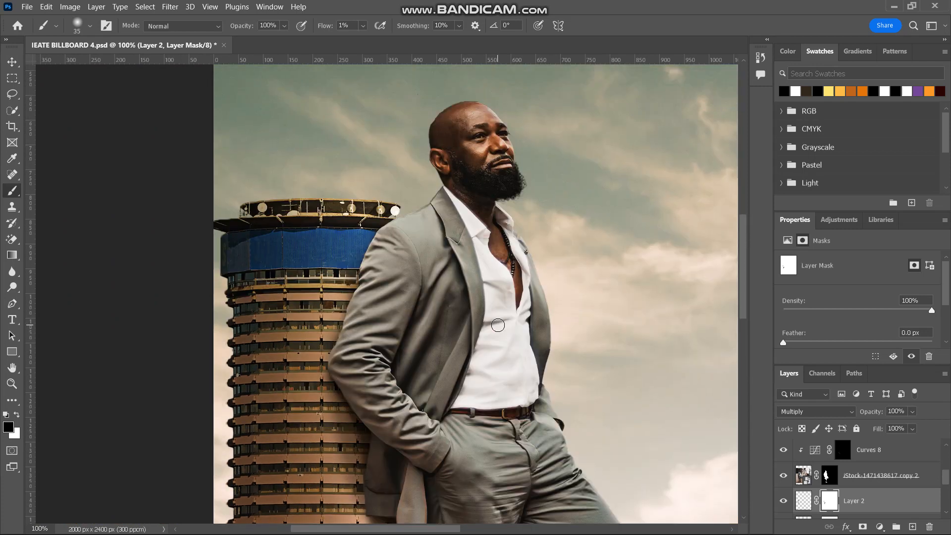
scroll(498, 325, down, 2)
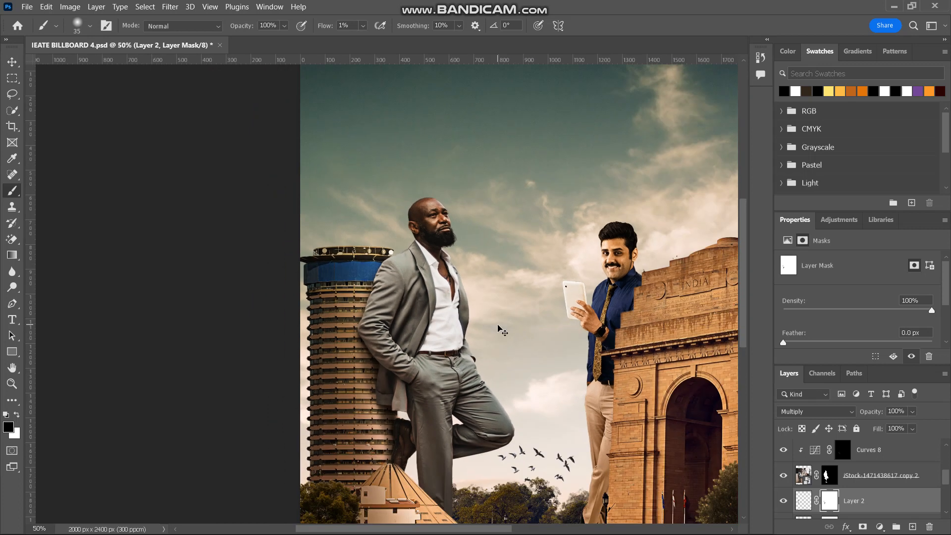
scroll(500, 329, down, 1)
scroll(498, 325, up, 5)
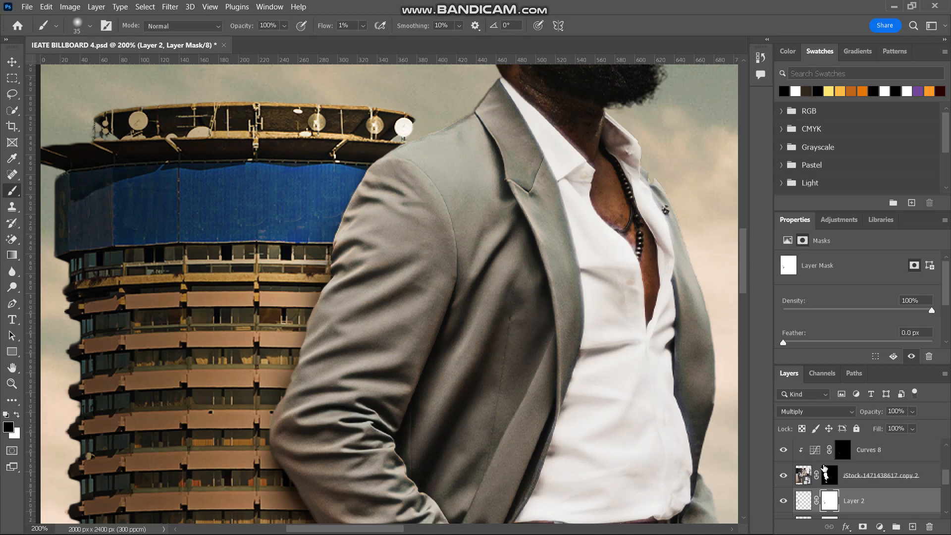
scroll(830, 488, down, 1)
click(830, 495)
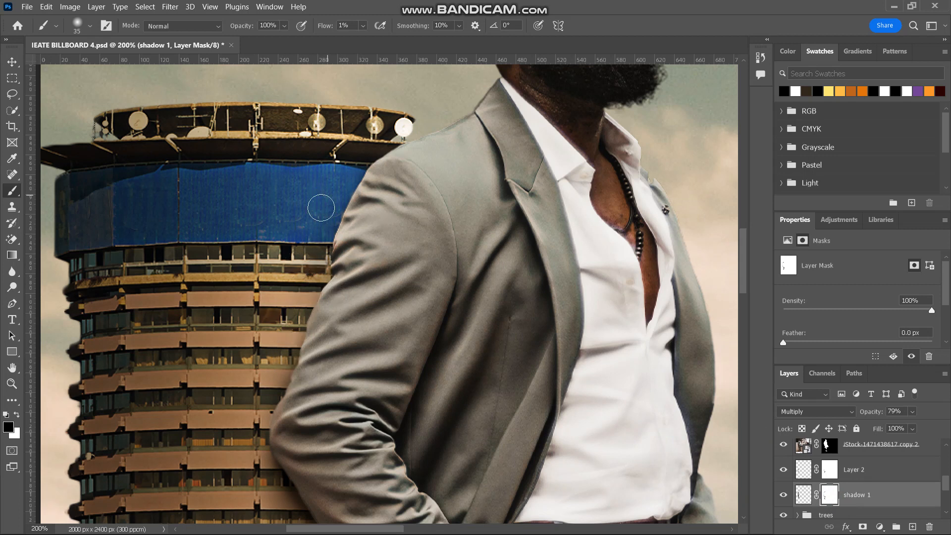
Examine the man's shadow on the tower, comparing the composite with shadow 1 hidden and shown
key(ctrl+minus)
key(ctrl+minus)
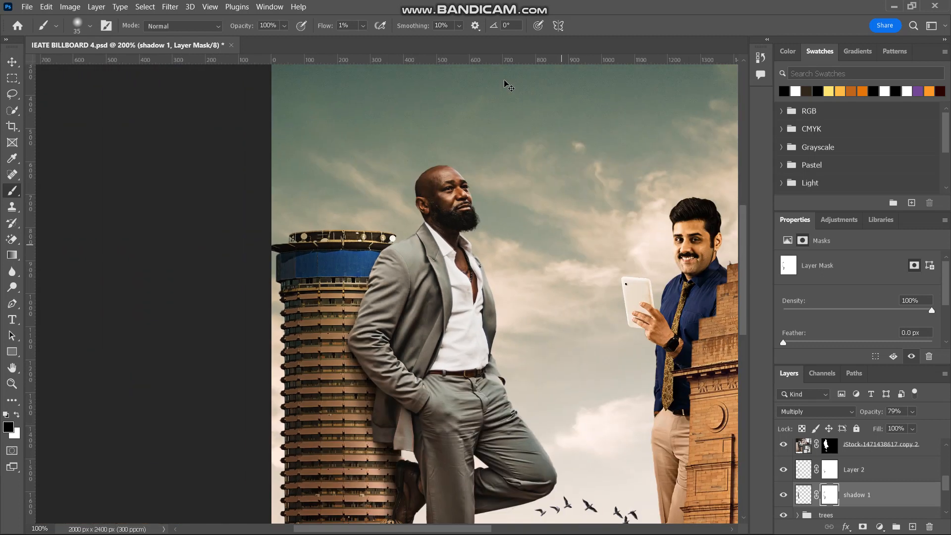
key(ctrl+minus)
key(ctrl+0)
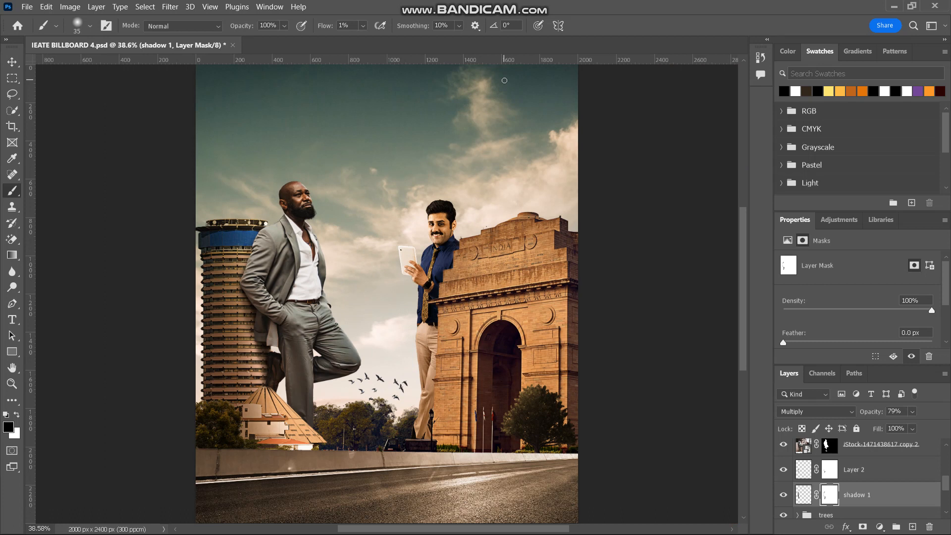
key(ctrl+plus)
key(ctrl+plus)
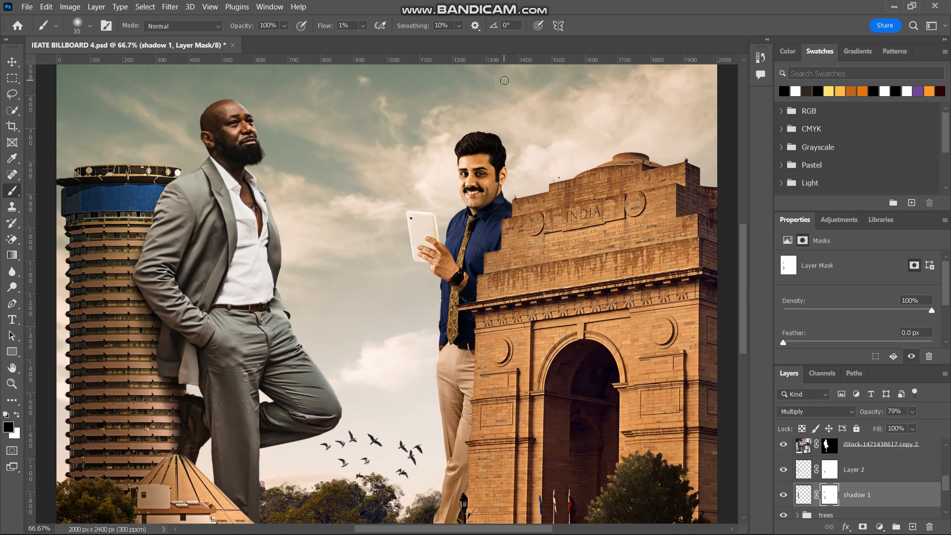
key(ctrl+plus)
key(ctrl+plus)
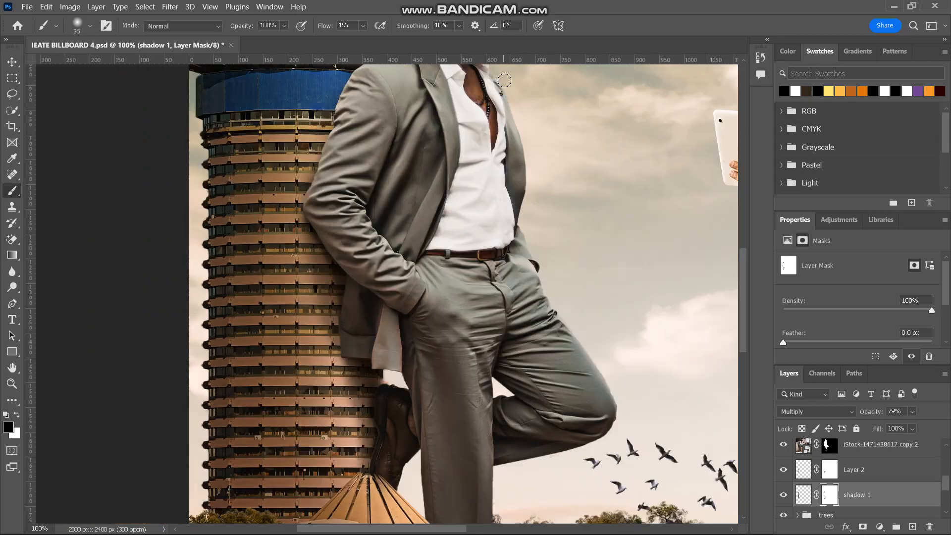
scroll(504, 81, down, 1)
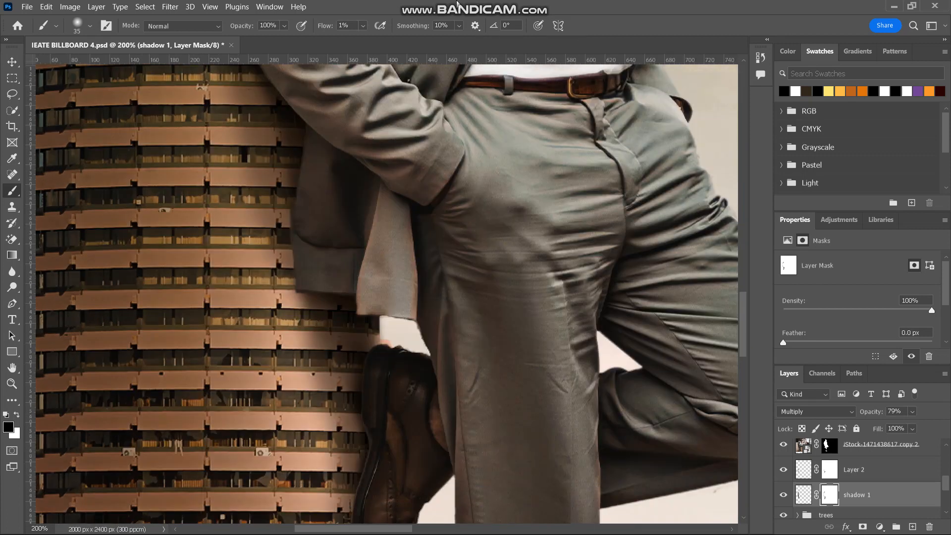
click(784, 495)
click(784, 496)
Enlarge the brush to 70 and check the man's shadow along the full height of the tower
key(bracketright)
key(bracketright)
key(bracketright)
key(bracketright)
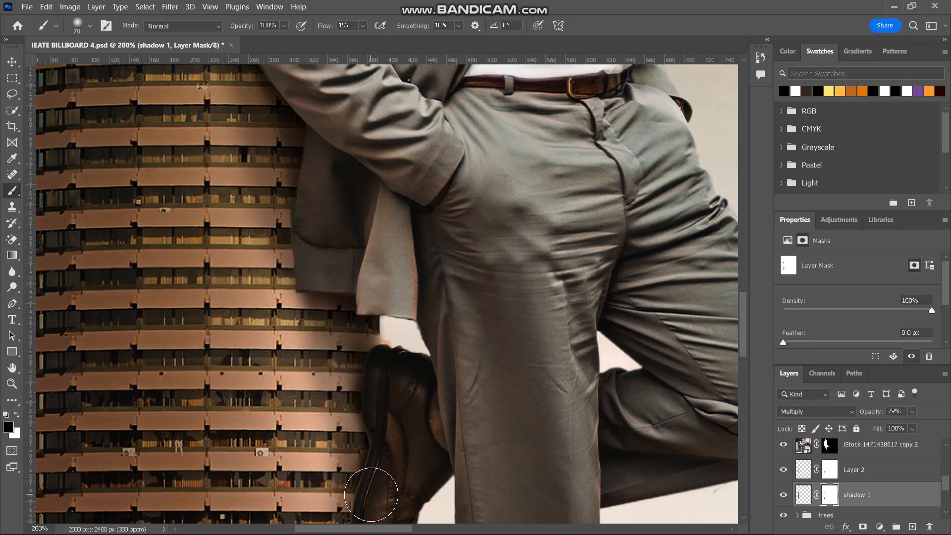
key(ctrl+minus)
key(ctrl+minus)
key(ctrl+plus)
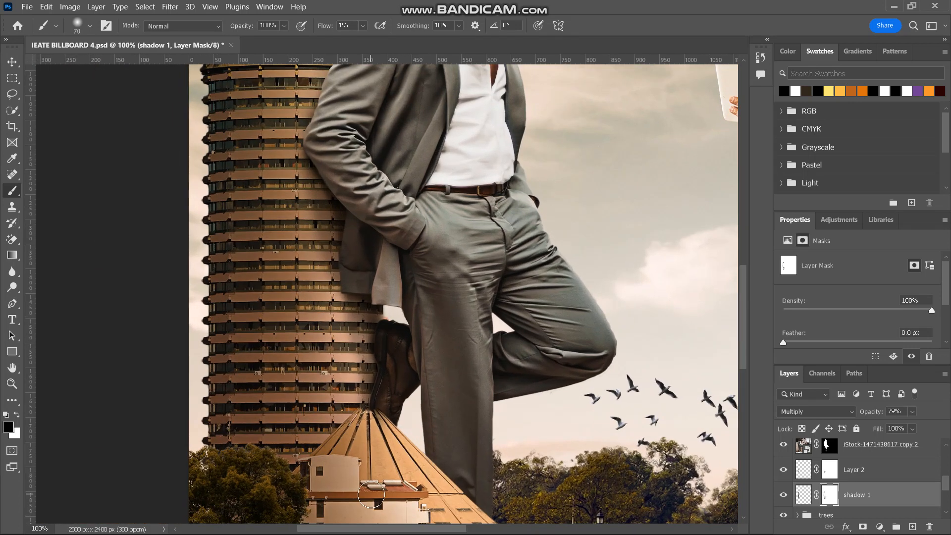
scroll(350, 494, up, 1)
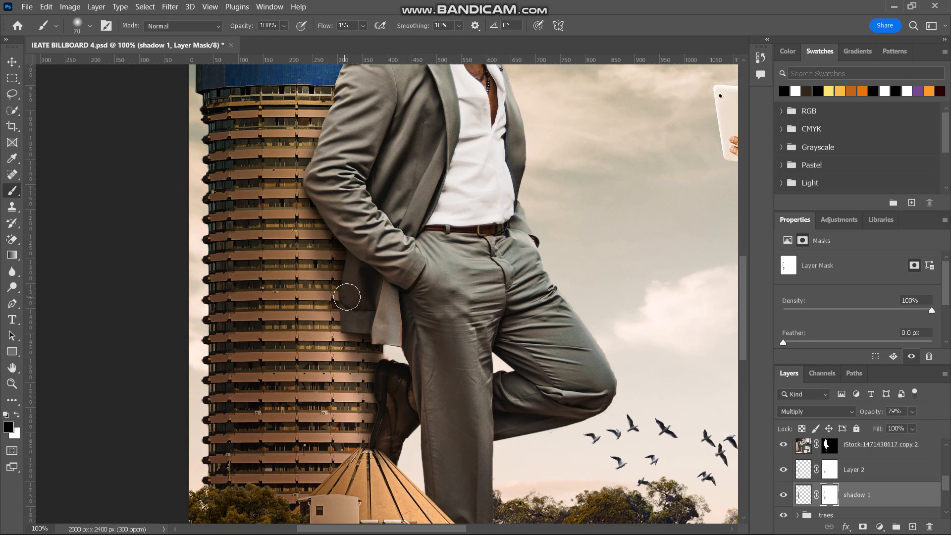
key(ctrl+minus)
key(ctrl+minus)
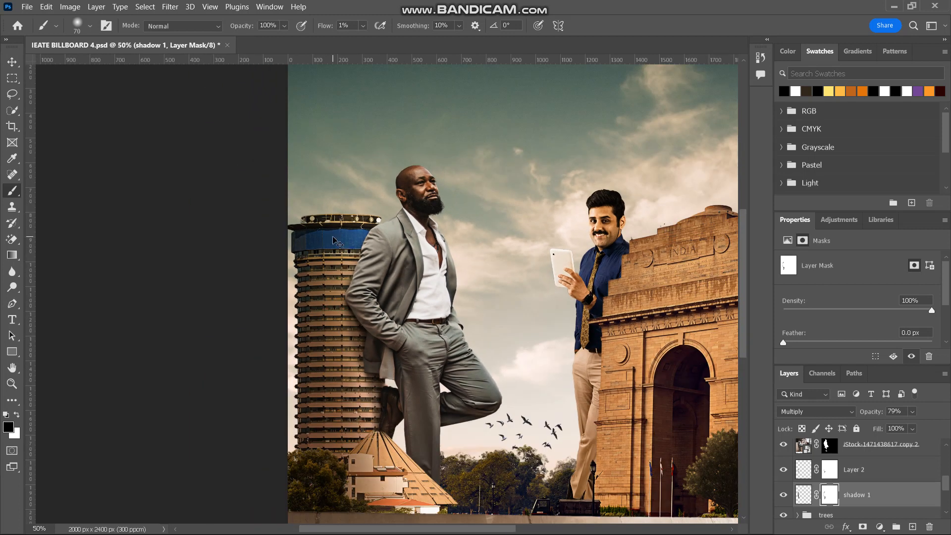
key(ctrl+plus)
scroll(333, 237, down, 4)
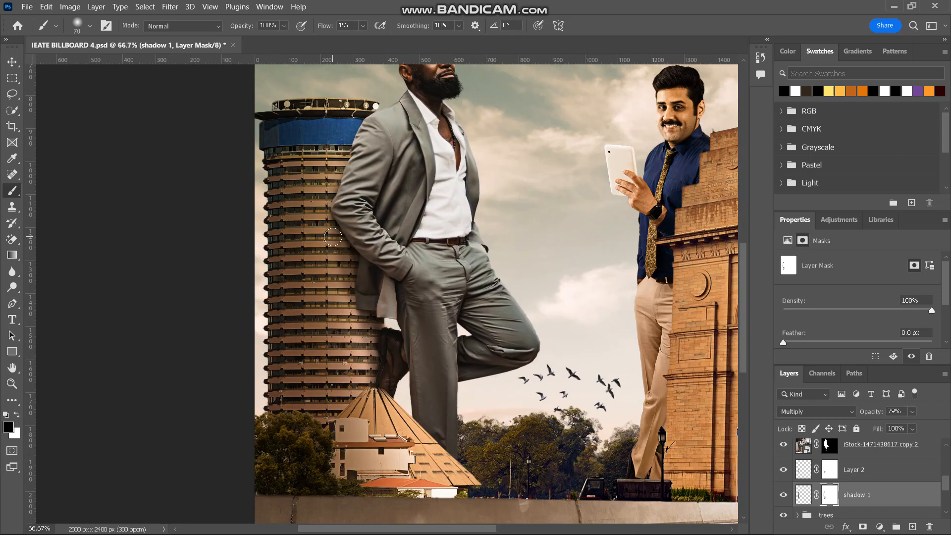
Examine the suited man's shadow blend from legs to head and within the whole composite
key(ctrl+plus)
scroll(333, 237, down, 3)
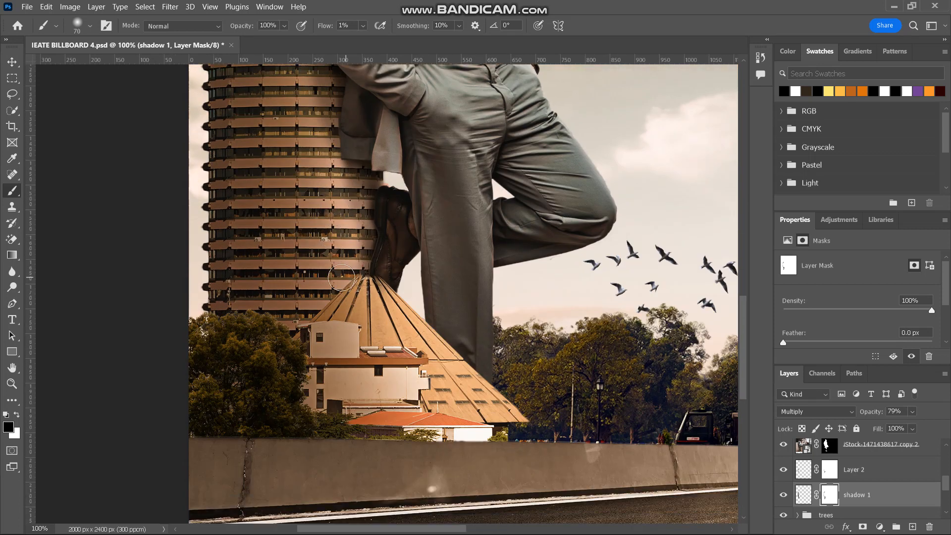
scroll(368, 288, up, 5)
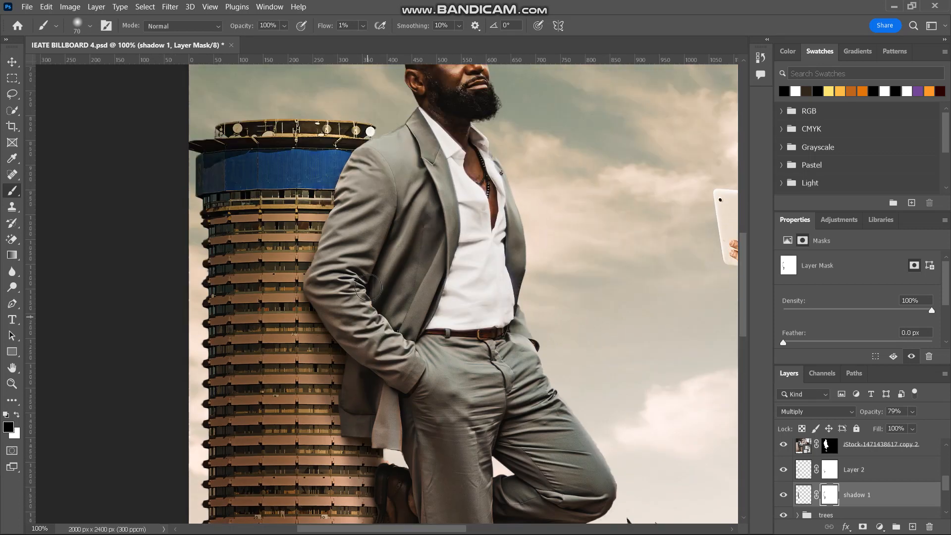
scroll(369, 287, down, 2)
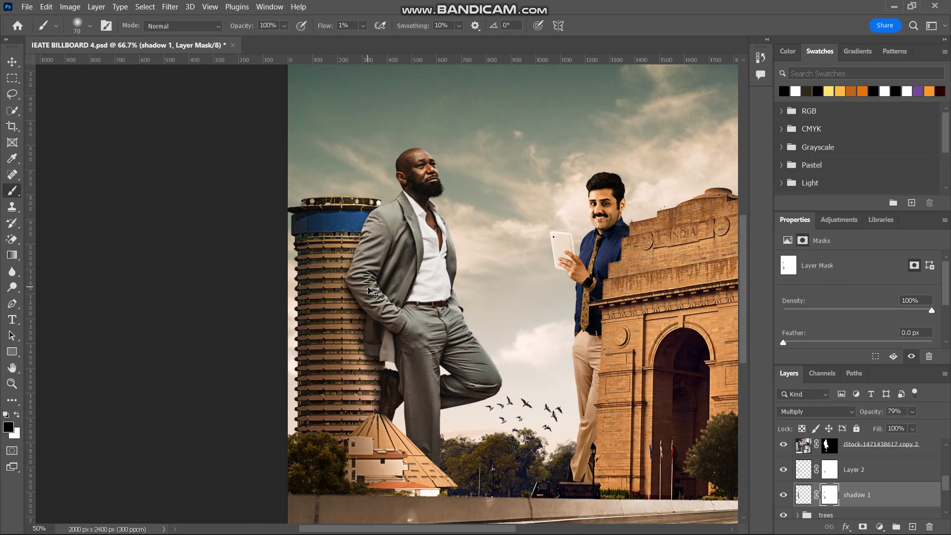
scroll(368, 290, down, 1)
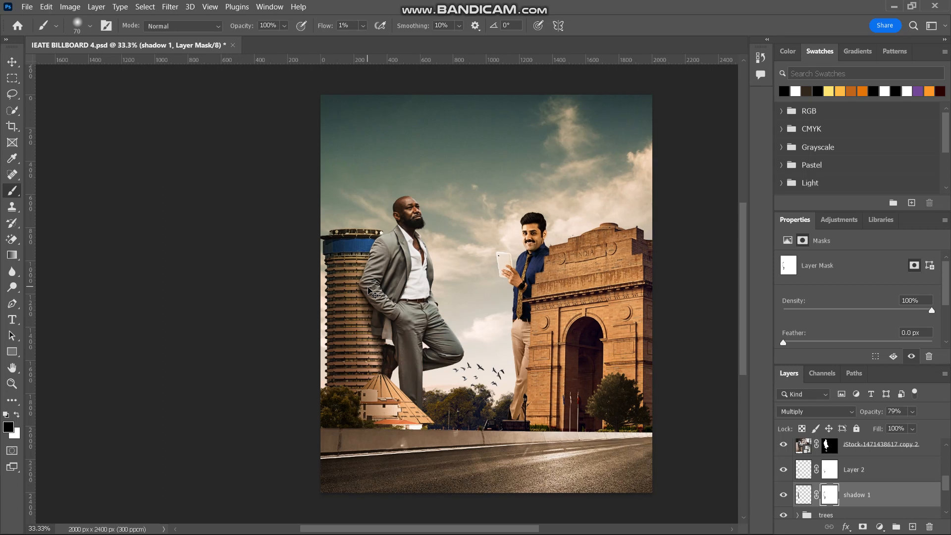
scroll(368, 289, up, 1)
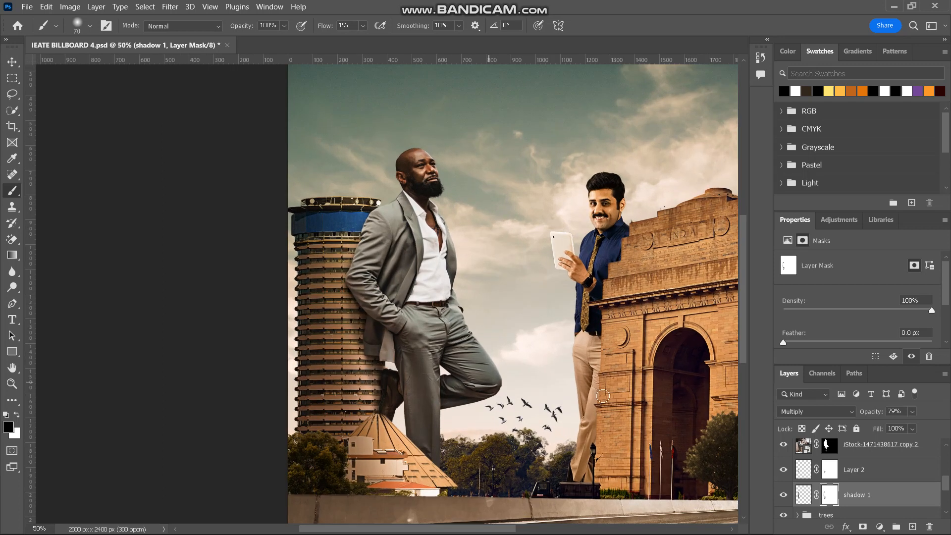
scroll(605, 396, down, 2)
key(ctrl+0)
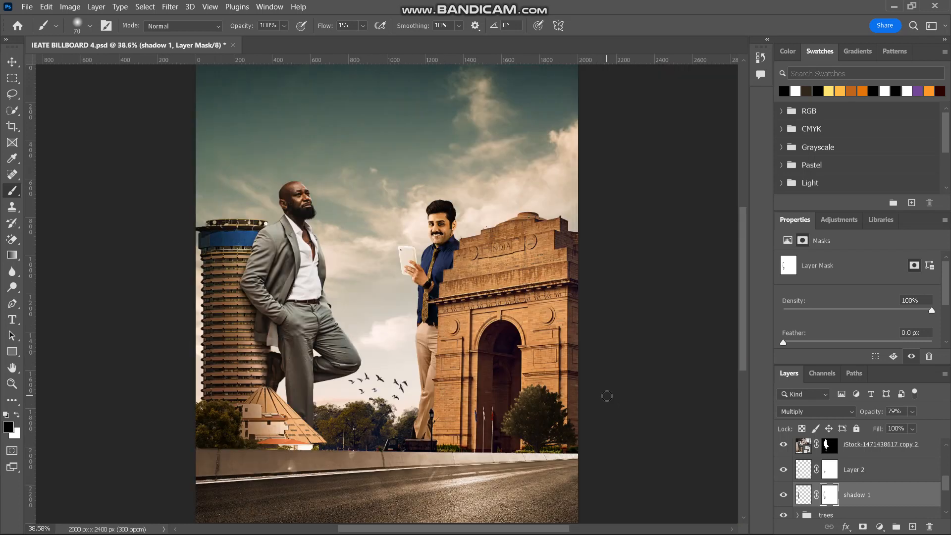
Group all of the suited man's layers, from Brightness/Contrast 5 down to shadow 1
click(854, 477)
scroll(854, 479, up, 2)
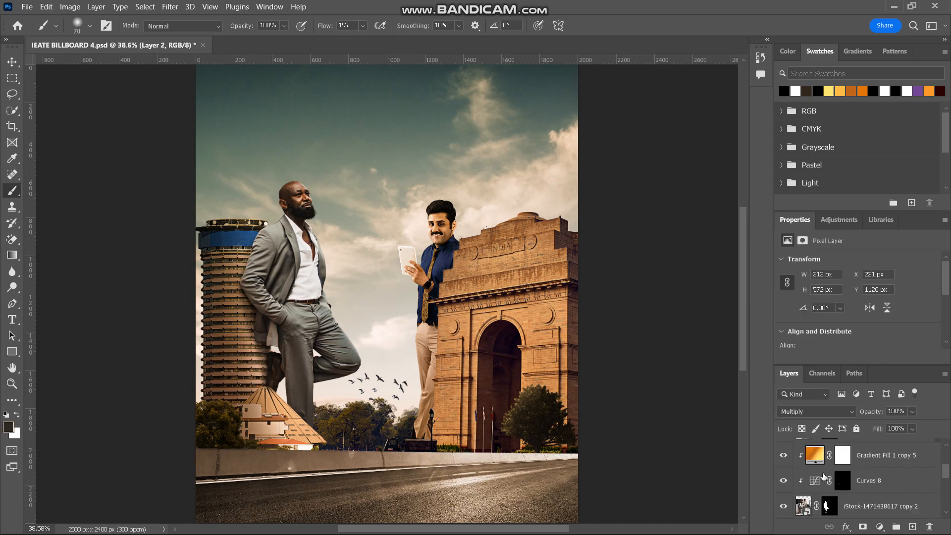
scroll(824, 476, up, 2)
scroll(798, 469, up, 1)
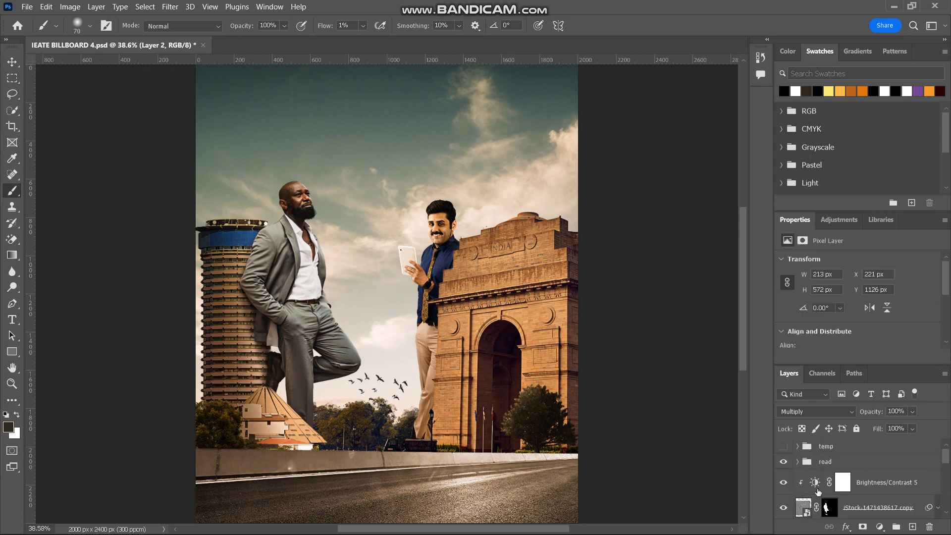
click(873, 483)
scroll(874, 487, down, 3)
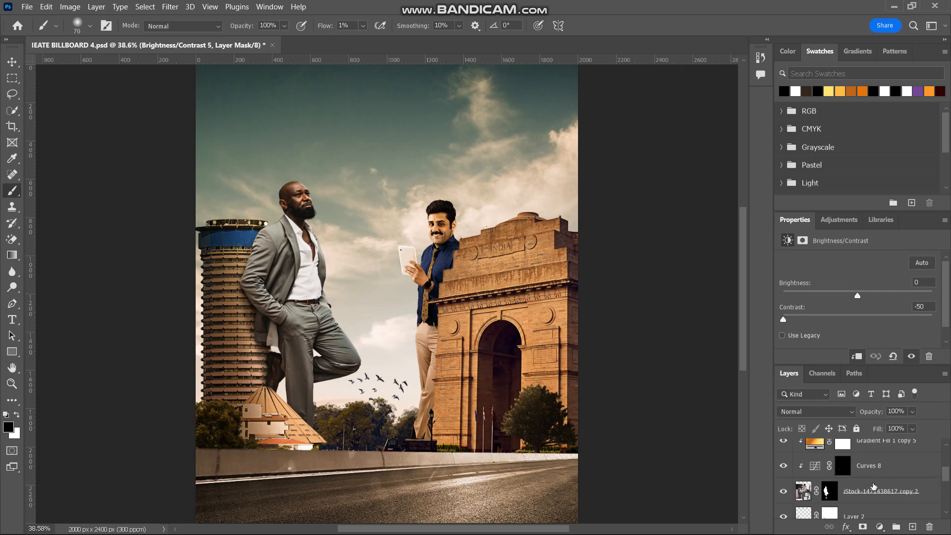
click(876, 494)
scroll(876, 497, down, 1)
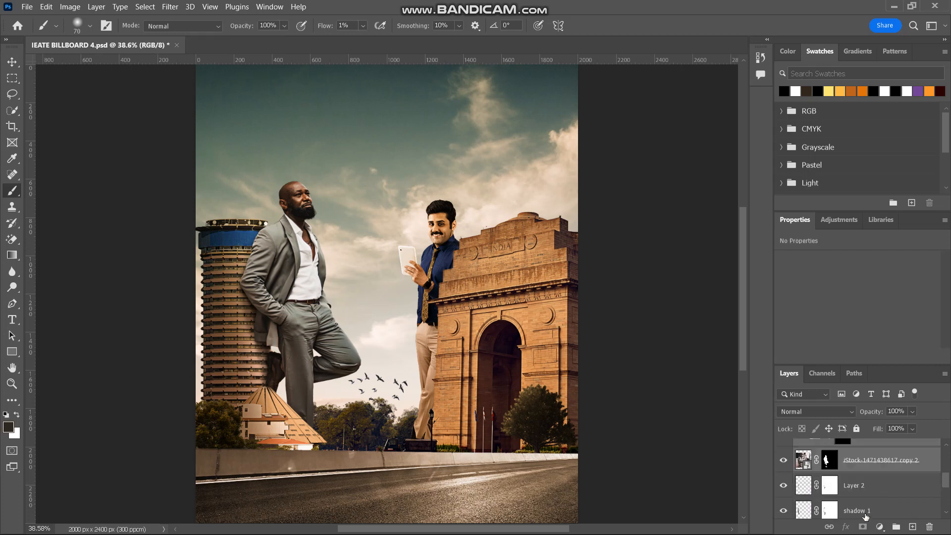
shift+click(865, 513)
key(ctrl+g)
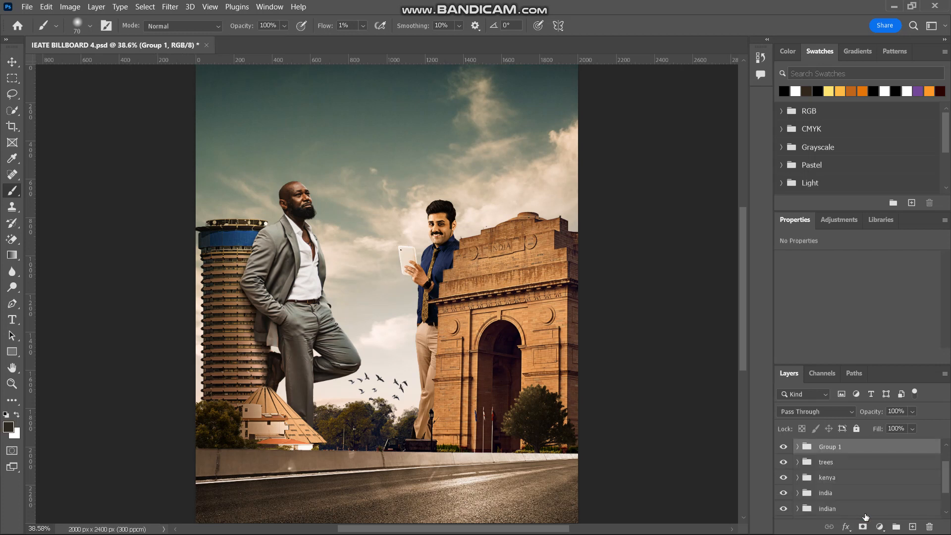
Rename the suited man's new layer group as kenyan
double_click(835, 447)
text(k)
key(Return)
key(alt+Tab)
key(alt+Tab)
key(alt+Tab)
key(ctrl+g)
Compare the composite with shadow 1 in the kenyan group hidden and shown, and look through the layer groups
click(798, 448)
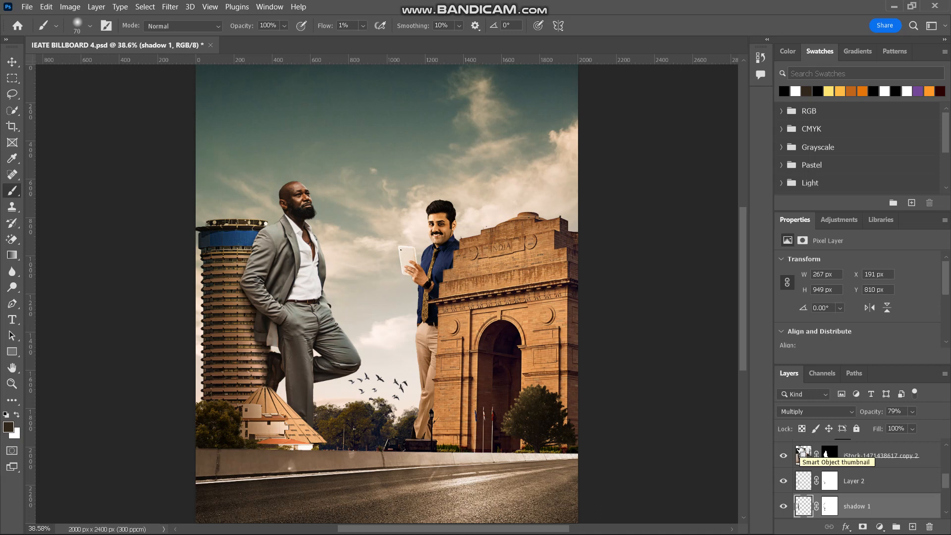
click(784, 506)
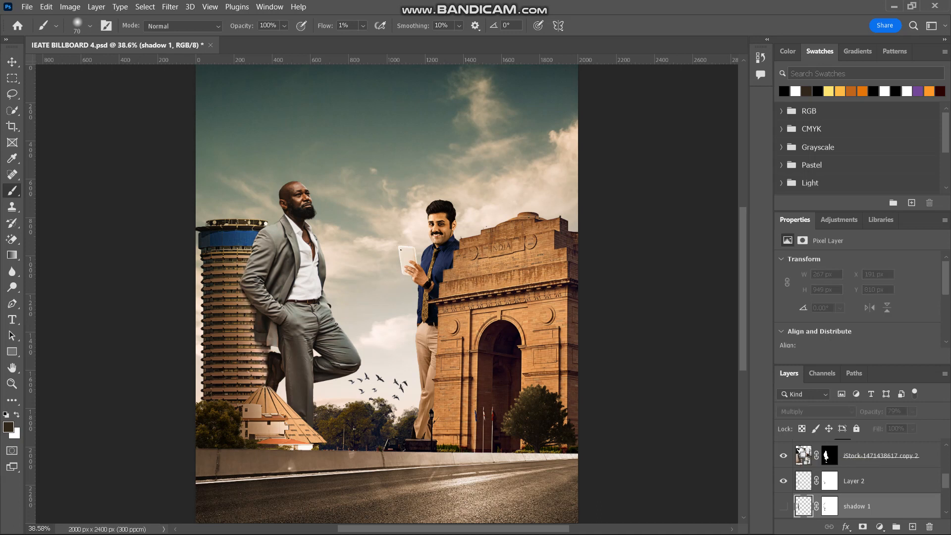
click(783, 506)
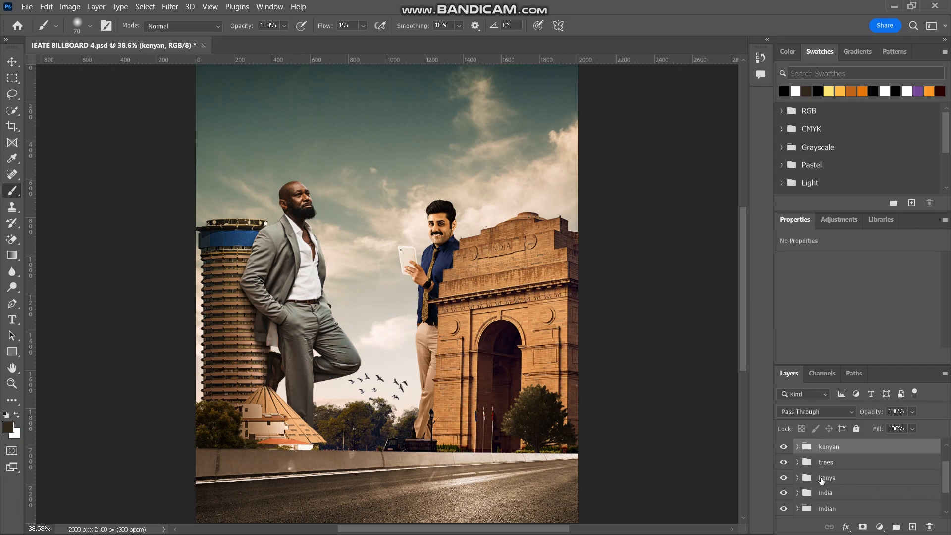
scroll(822, 479, down, 2)
scroll(821, 481, up, 3)
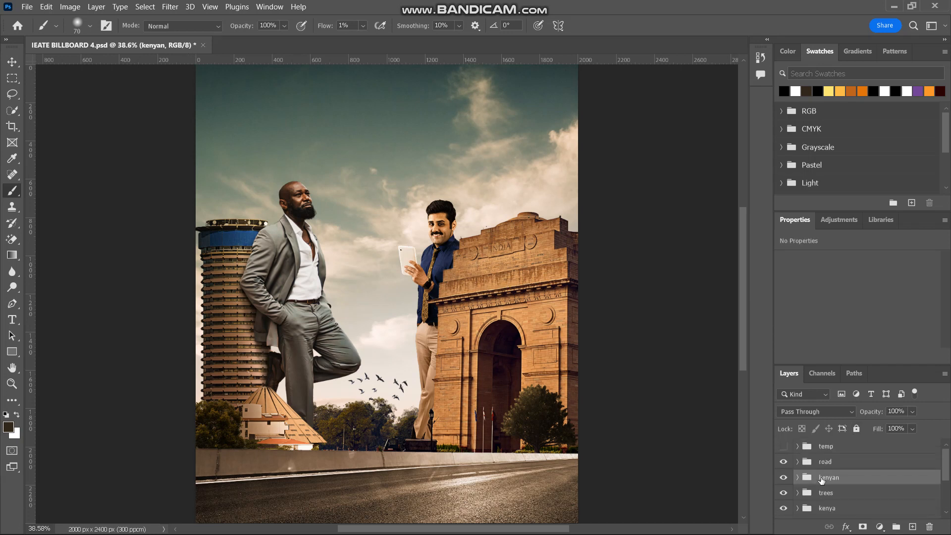
Add a layer above the road group and set the brush to 100% flow, size 600 and a pale cream sampled from the sky
click(830, 463)
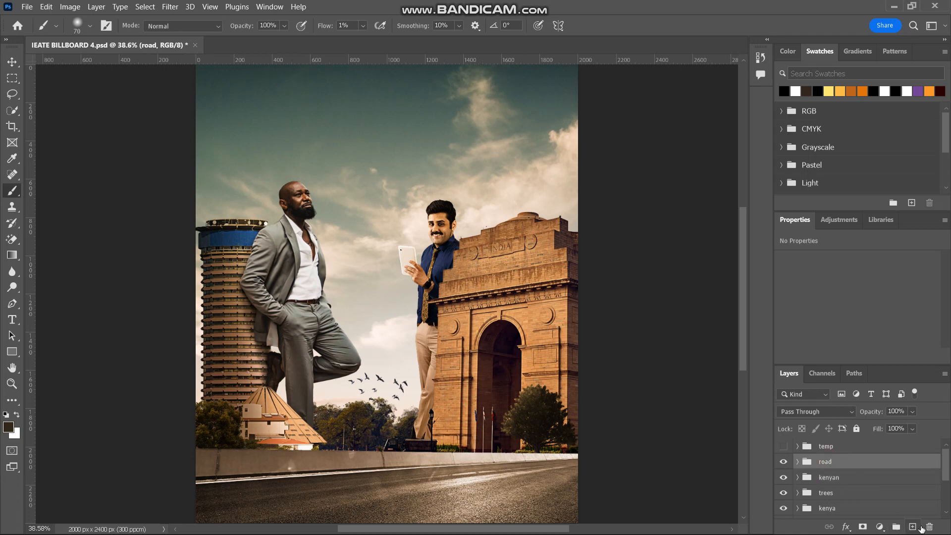
click(913, 527)
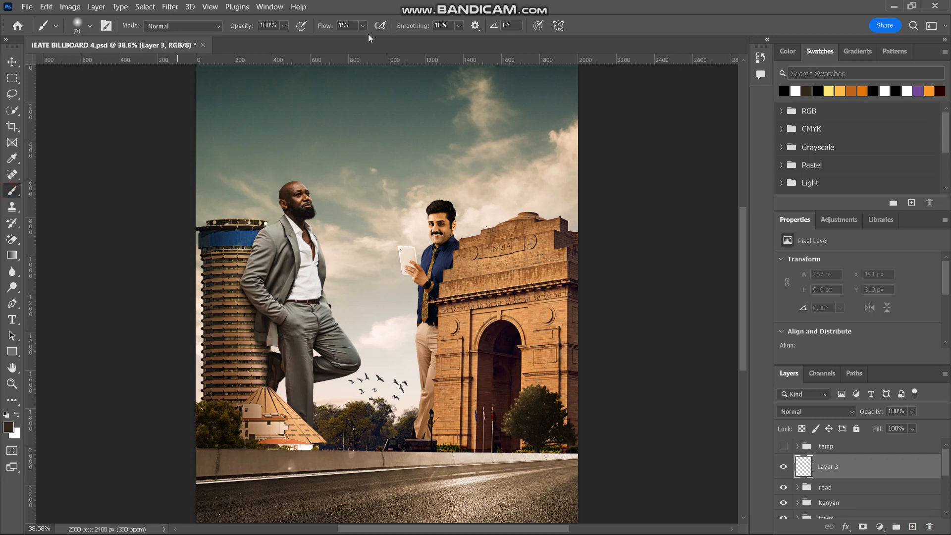
drag(325, 27, 560, 64)
alt+click(348, 396)
key(bracketright)
key(bracketright)
key(bracketright)
key(bracketright)
key(bracketright)
key(bracketright)
key(bracketright)
key(bracketright)
key(bracketright)
key(bracketright)
key(bracketright)
key(bracketright)
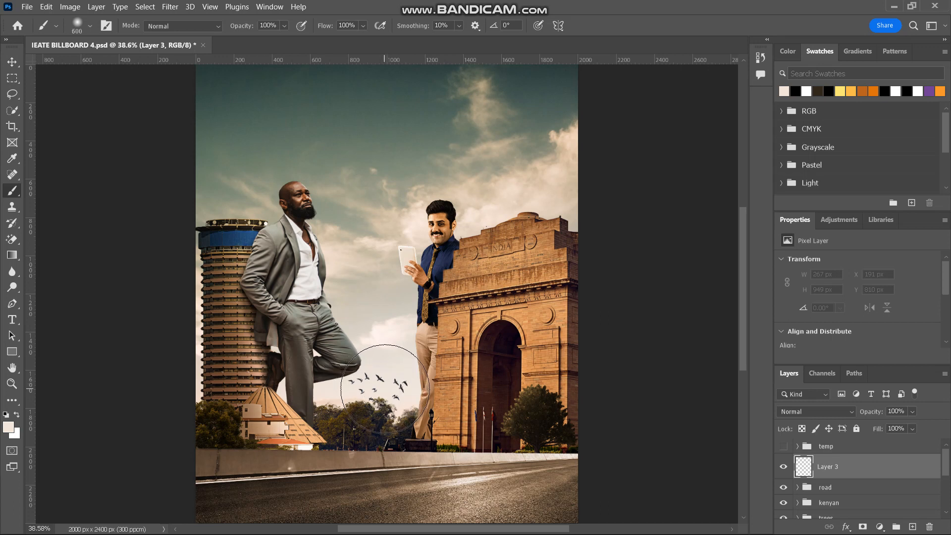
Try single soft light dabs with the 600 px brush over the birds between the two men
click(385, 389)
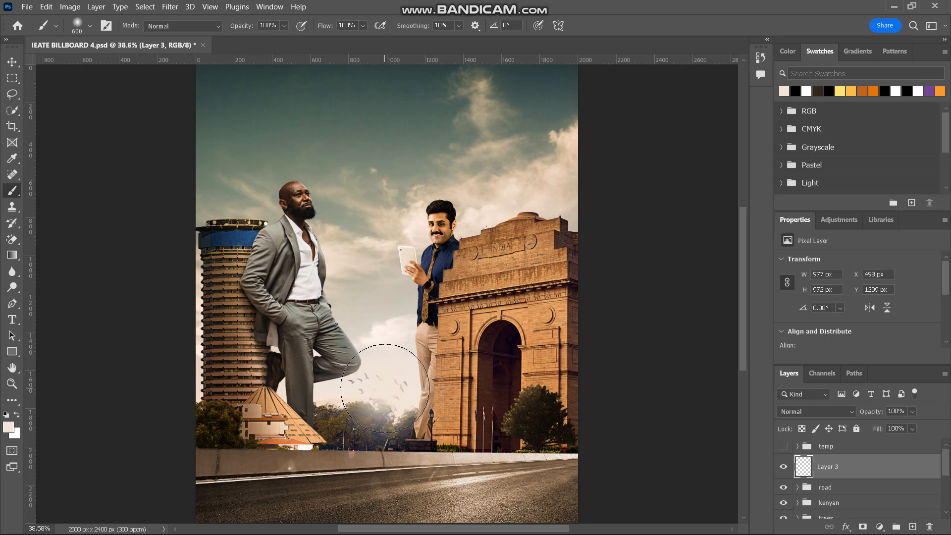
key(ctrl+z)
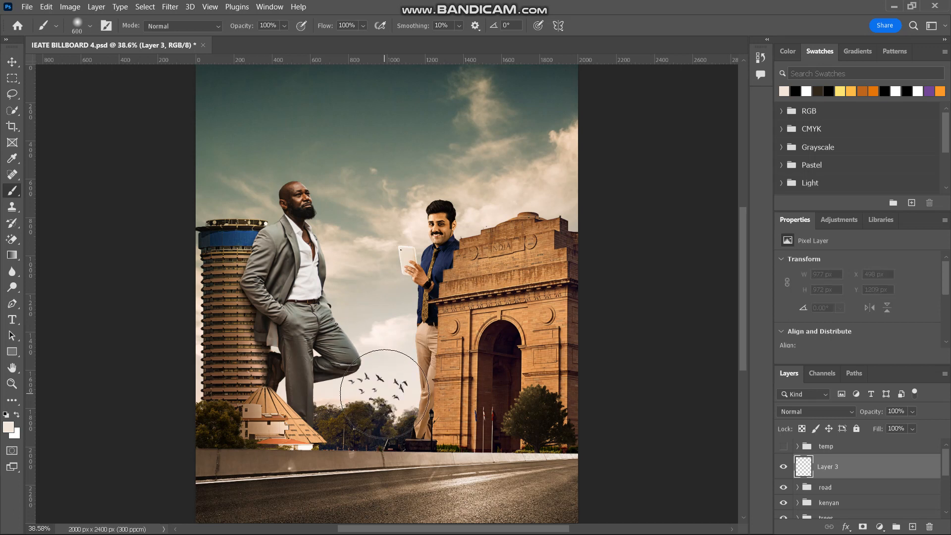
click(385, 394)
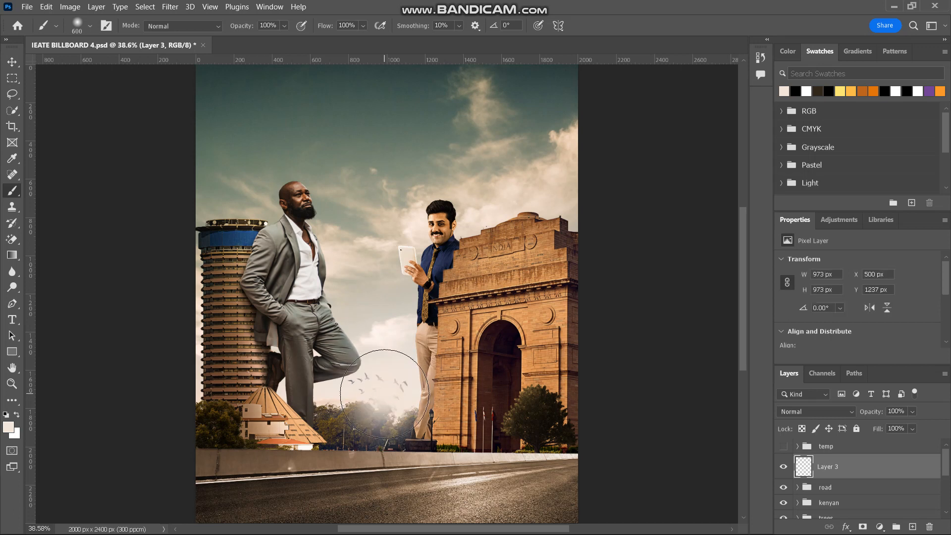
key(ctrl+z)
Paint a soft 800 px light glow over the birds between the two men and set its layer to Screen blending
key(bracketright)
key(bracketright)
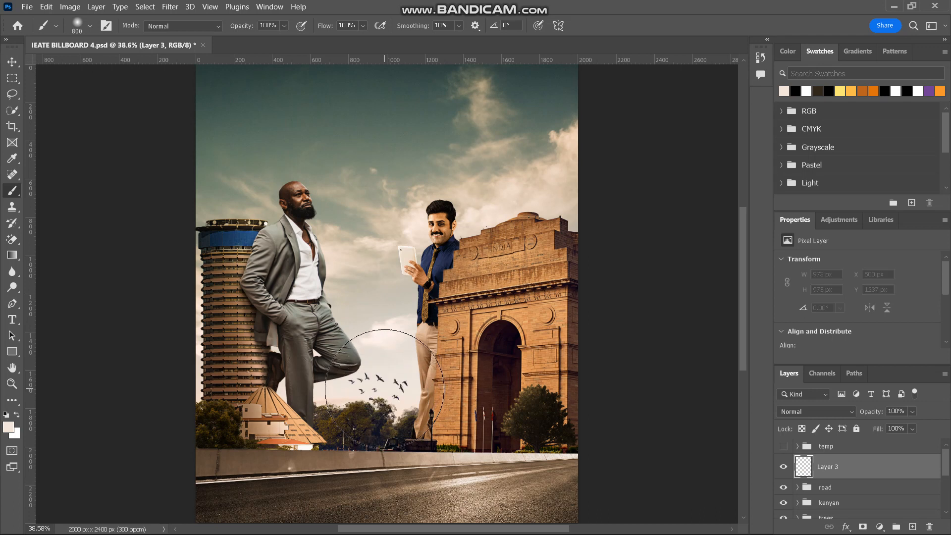
click(385, 393)
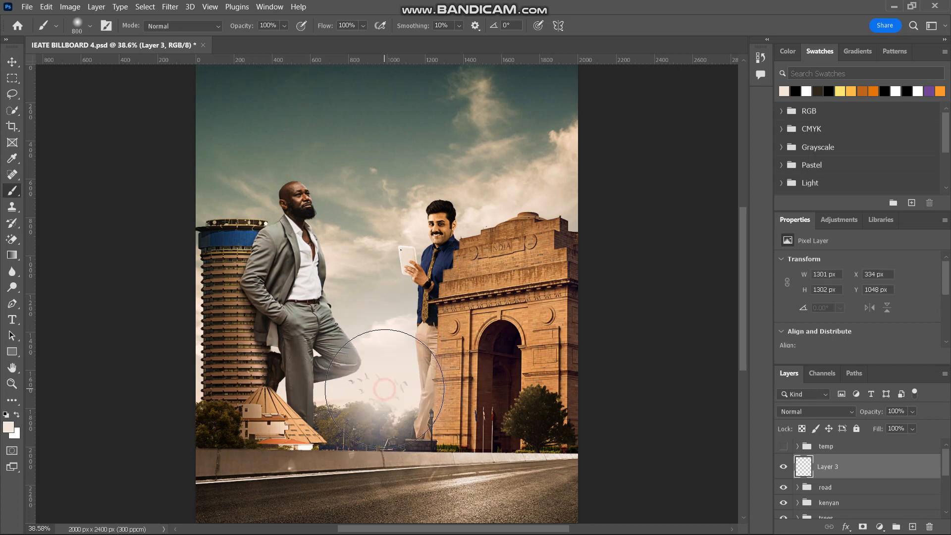
click(852, 413)
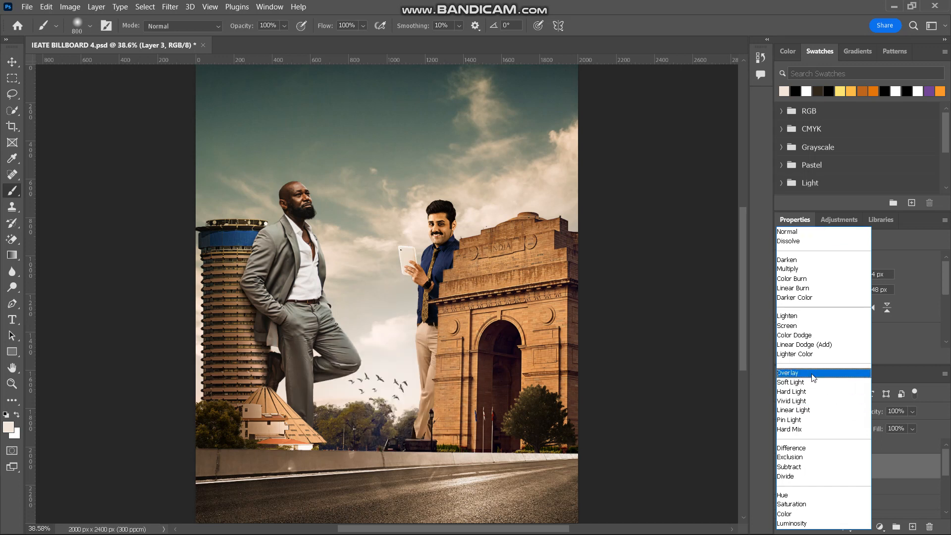
click(796, 326)
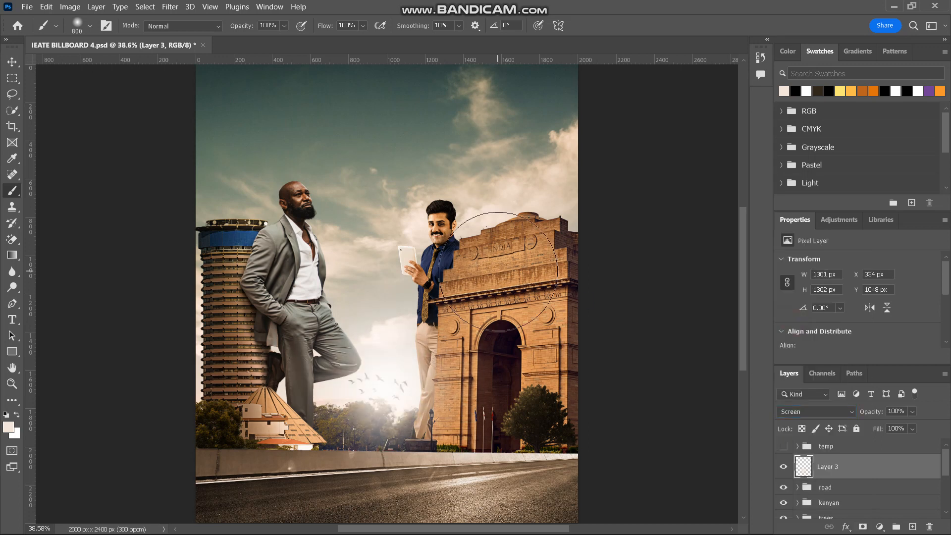
Stamp all visible layers into a new merged layer above the glow and convert it for smart filters
scroll(422, 308, down, 3)
scroll(422, 308, right, 2)
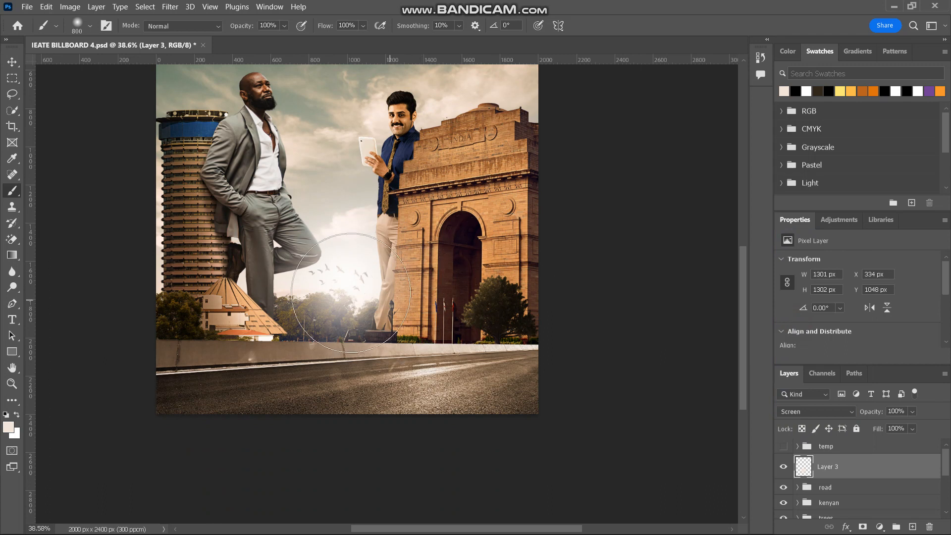
scroll(361, 282, up, 2)
scroll(361, 282, left, 2)
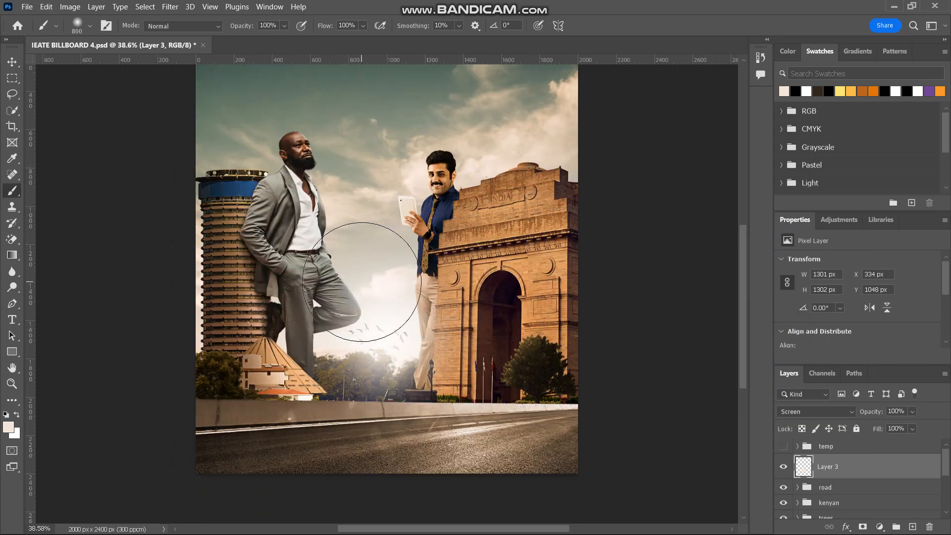
scroll(362, 282, up, 2)
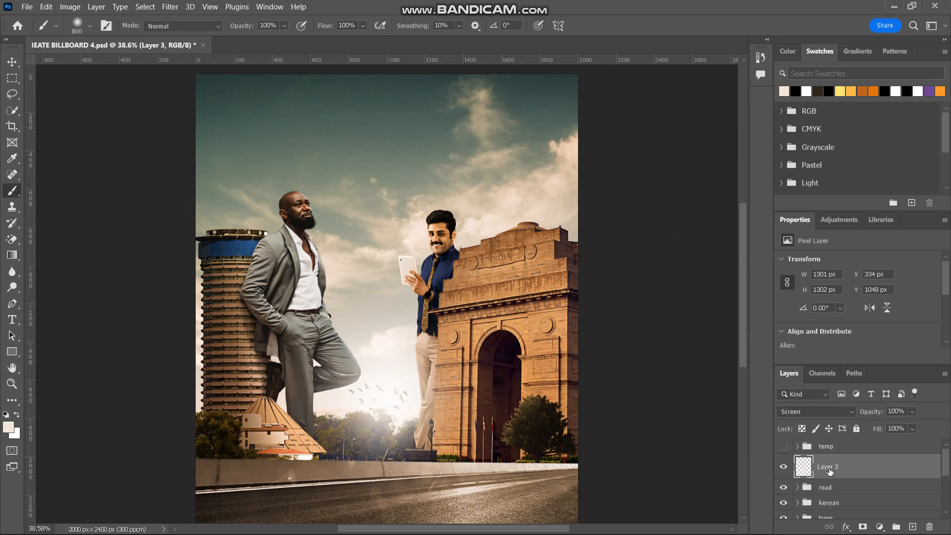
key(ctrl+shift+alt+e)
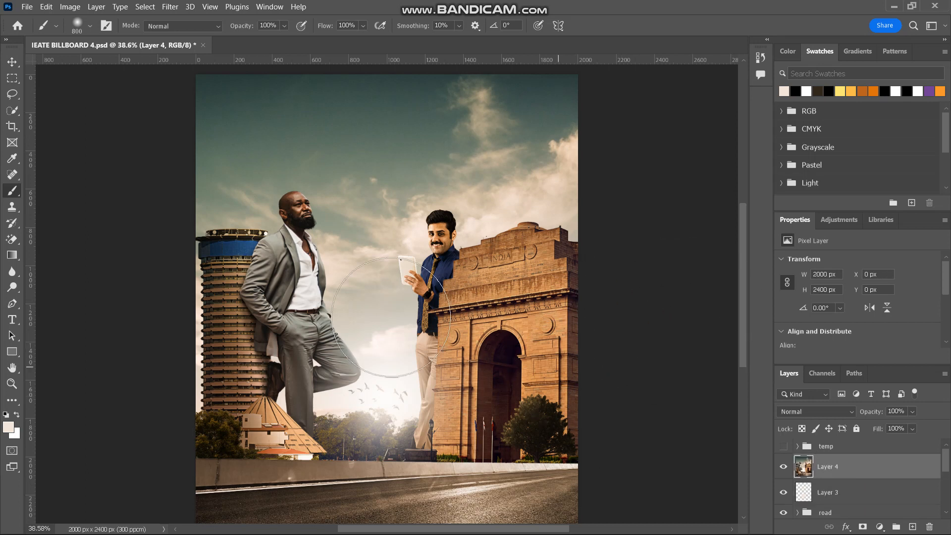
click(169, 7)
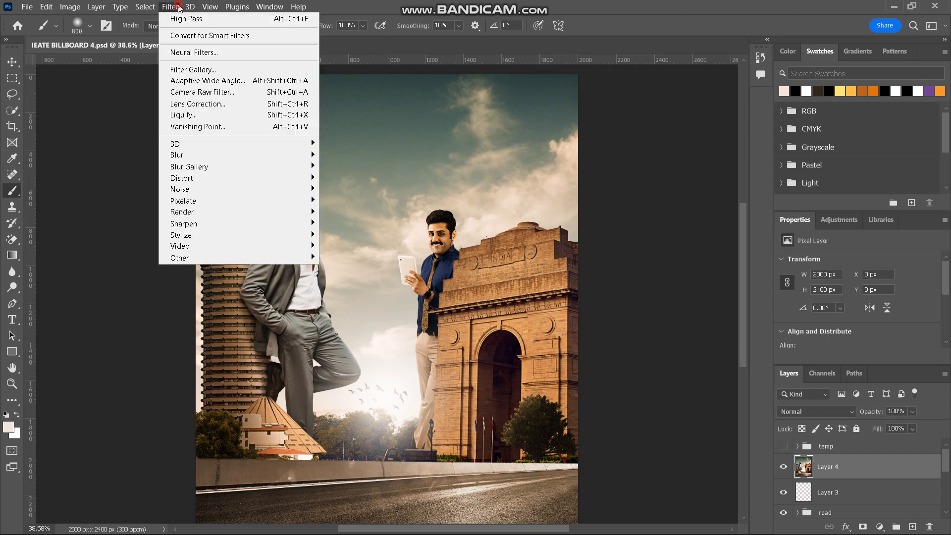
click(208, 38)
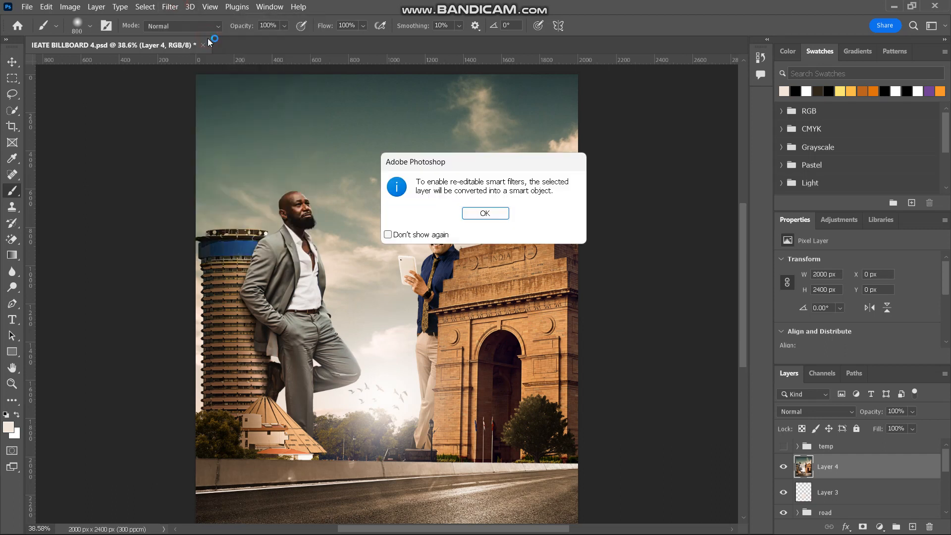
click(468, 213)
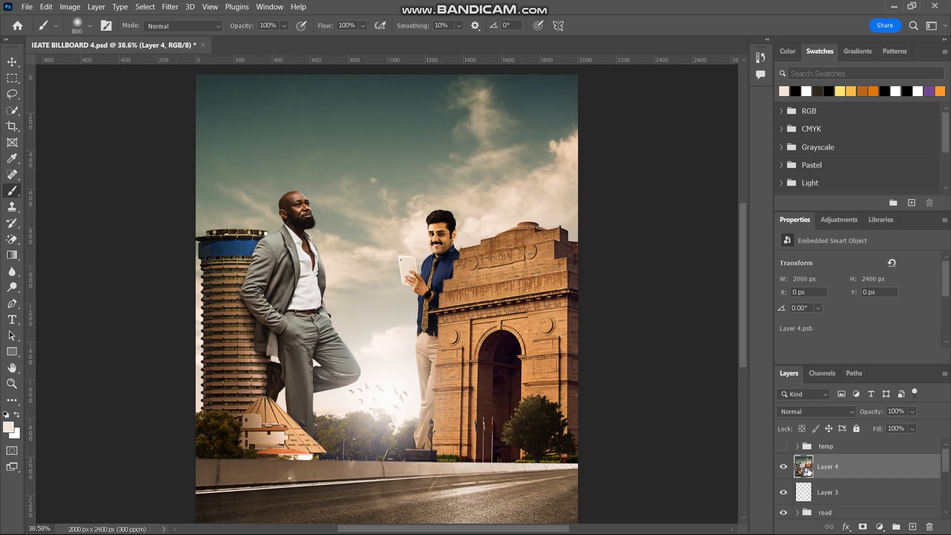
Open the Camera Raw Filter on the merged smart object and show the before and after views side by side
click(168, 6)
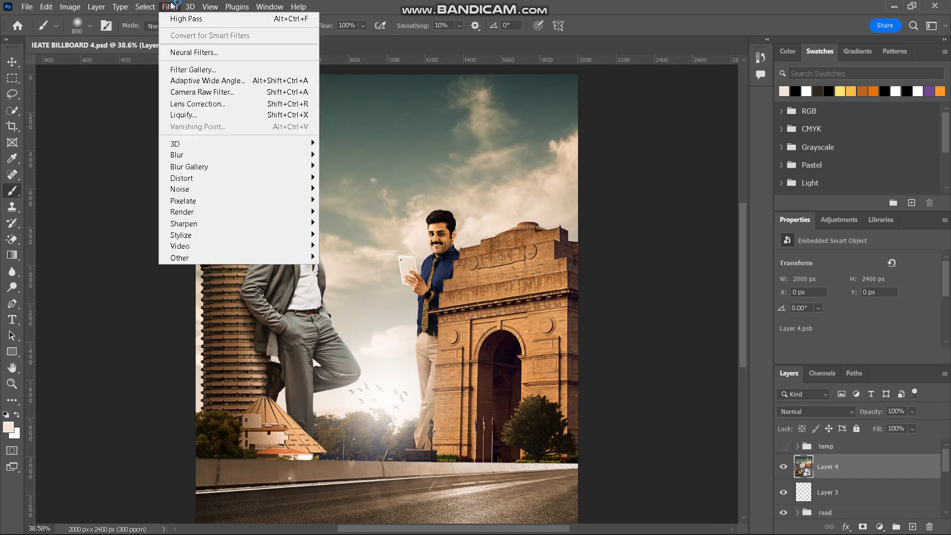
click(194, 97)
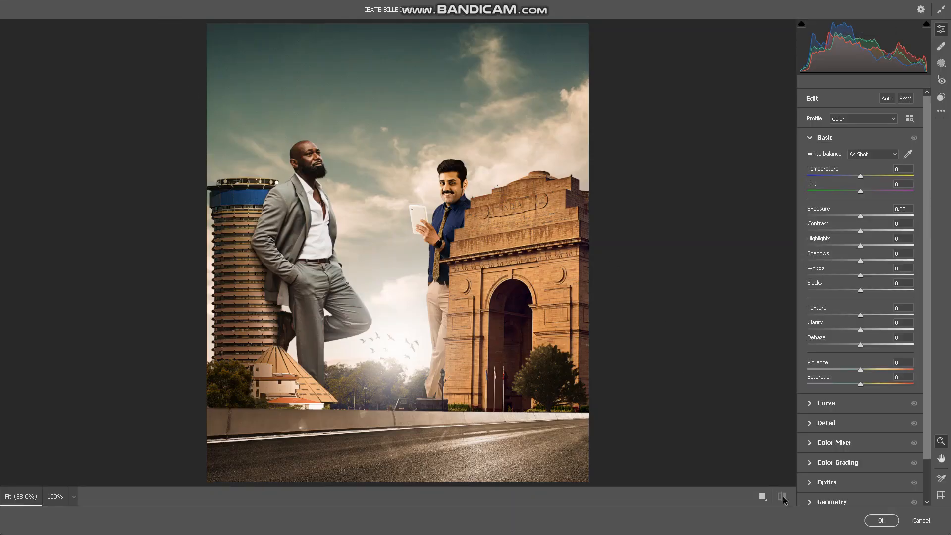
click(762, 496)
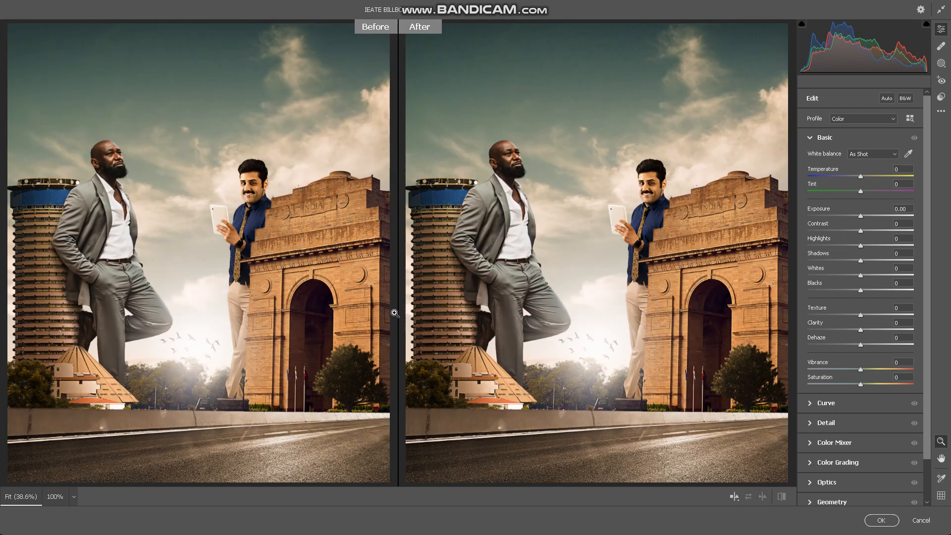
Apply the previously used Camera Raw settings to the merged image and go over the Basic adjustments
click(942, 111)
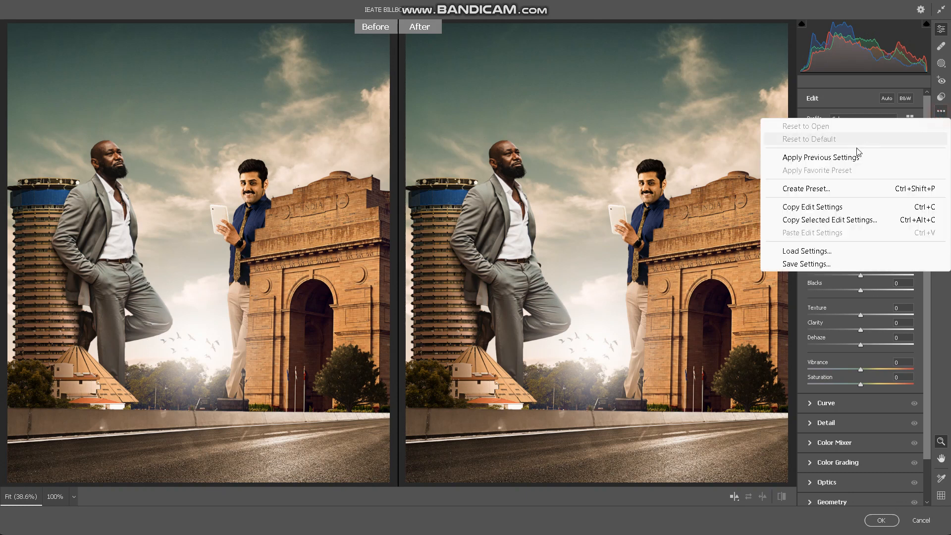
click(826, 156)
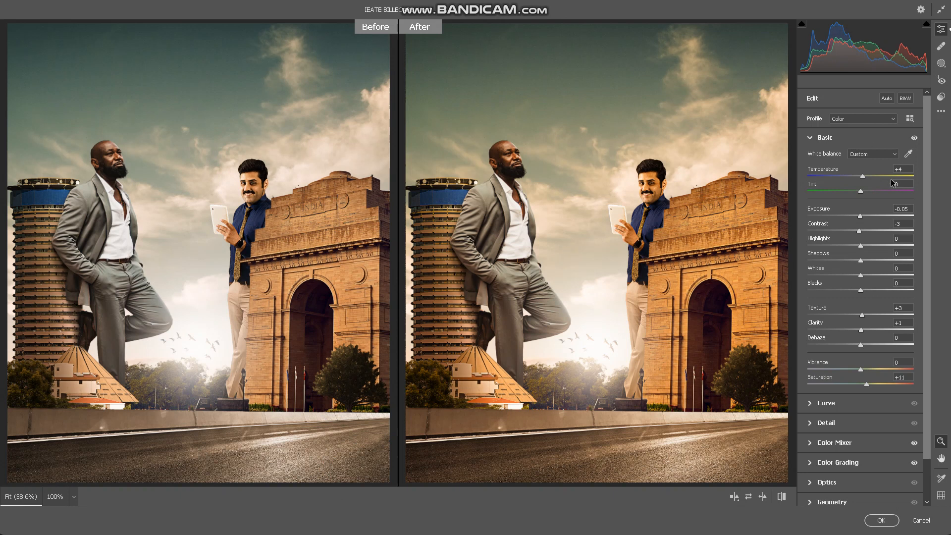
click(811, 138)
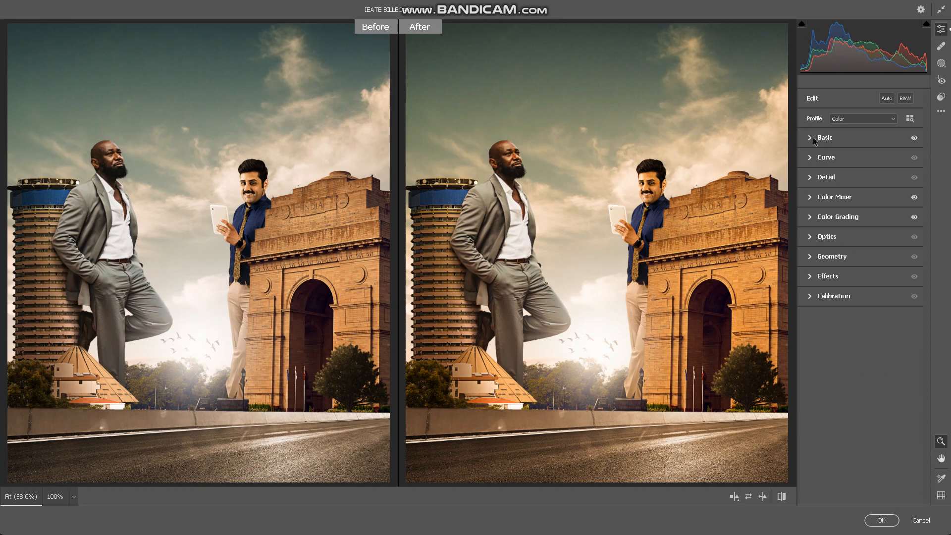
click(811, 139)
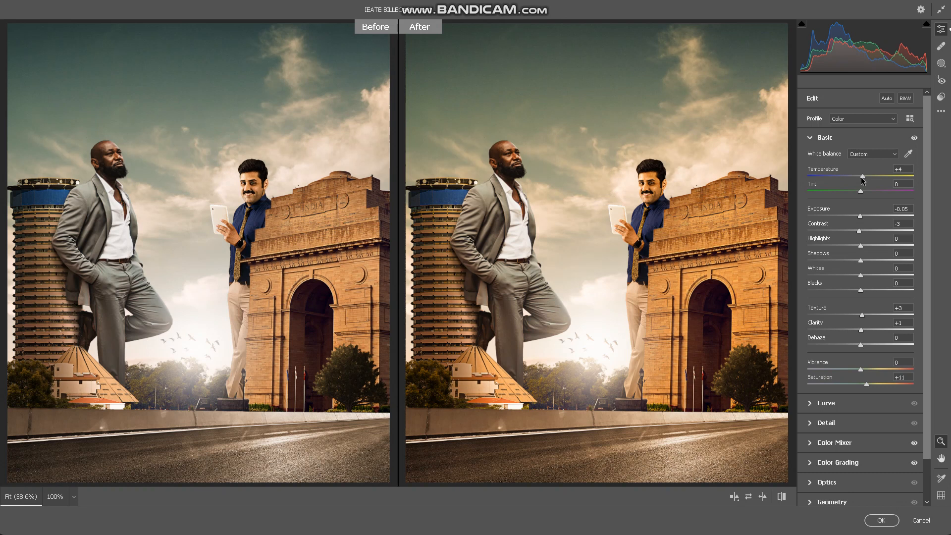
mouse_move(863, 181)
mouse_down()
mouse_move(821, 183)
mouse_move(872, 182)
mouse_move(862, 181)
mouse_up()
mouse_move(860, 217)
mouse_down()
mouse_move(841, 219)
mouse_move(860, 227)
mouse_up()
Try shifting the Oranges hue in the Color Mixer and reset it
click(830, 442)
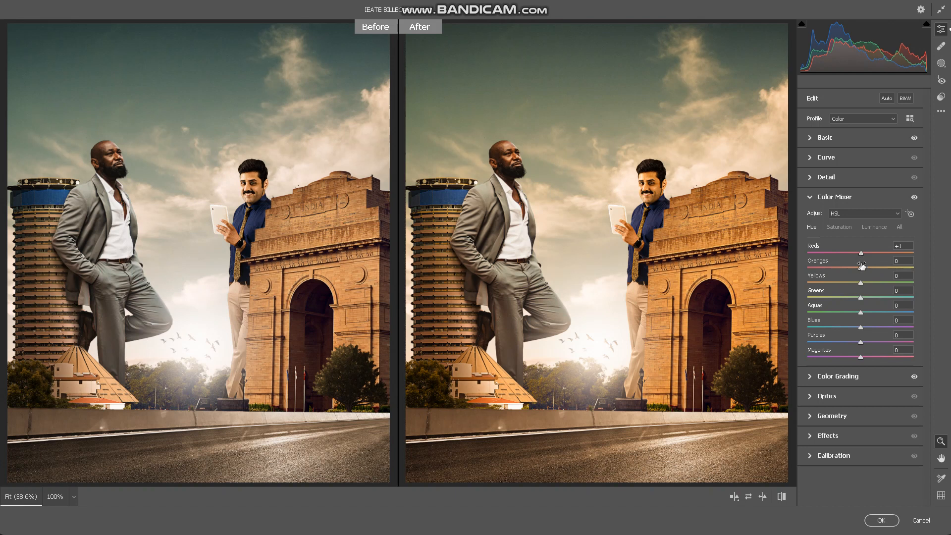
drag(862, 268, 887, 267)
double_click(888, 266)
click(812, 198)
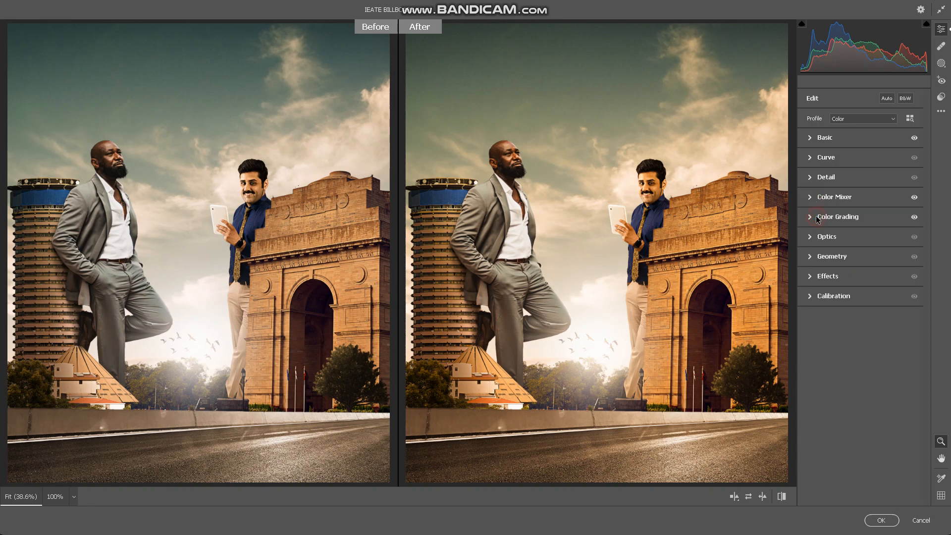
Test a strong yellow tint on the Color Grading highlights and reduce it to a very faint yellow
click(817, 219)
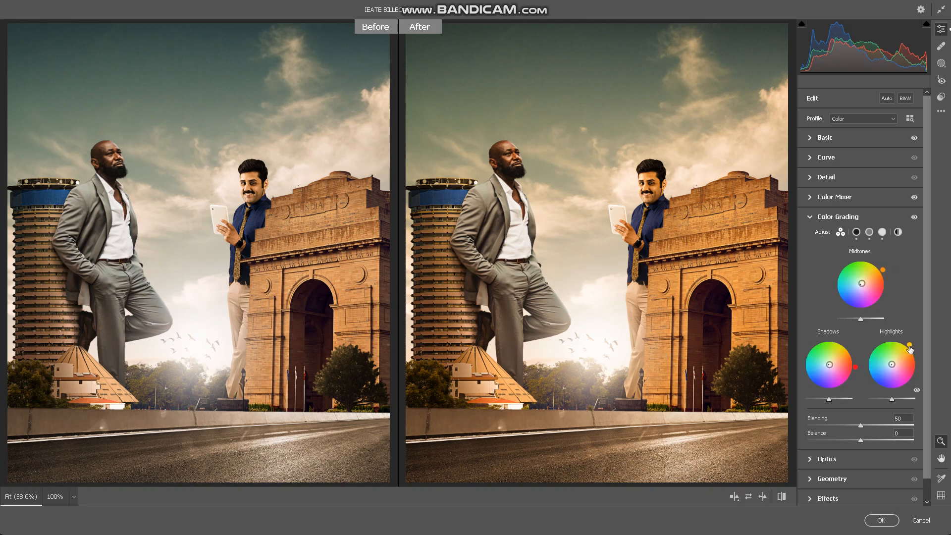
mouse_move(911, 349)
mouse_down()
mouse_move(917, 357)
mouse_move(908, 348)
mouse_up()
click(892, 364)
drag(891, 365, 902, 348)
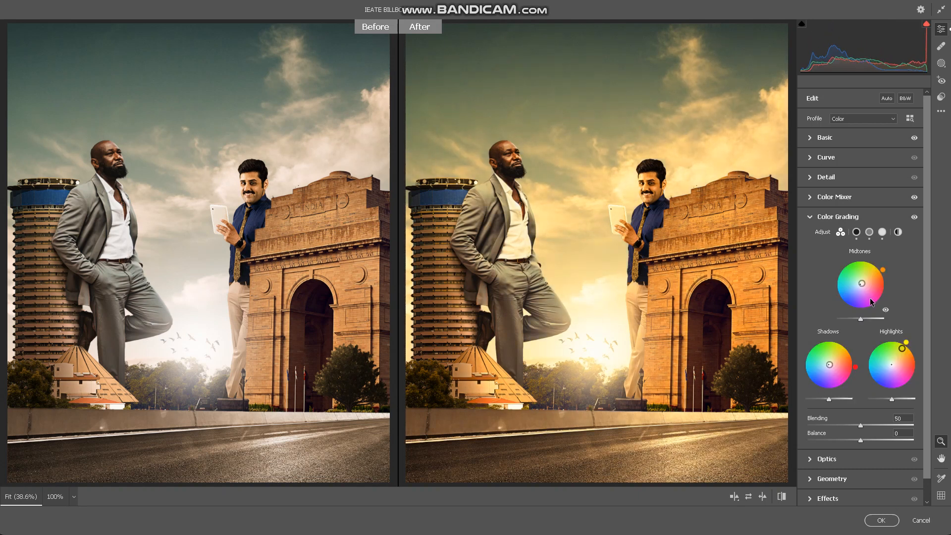
drag(902, 348, 892, 364)
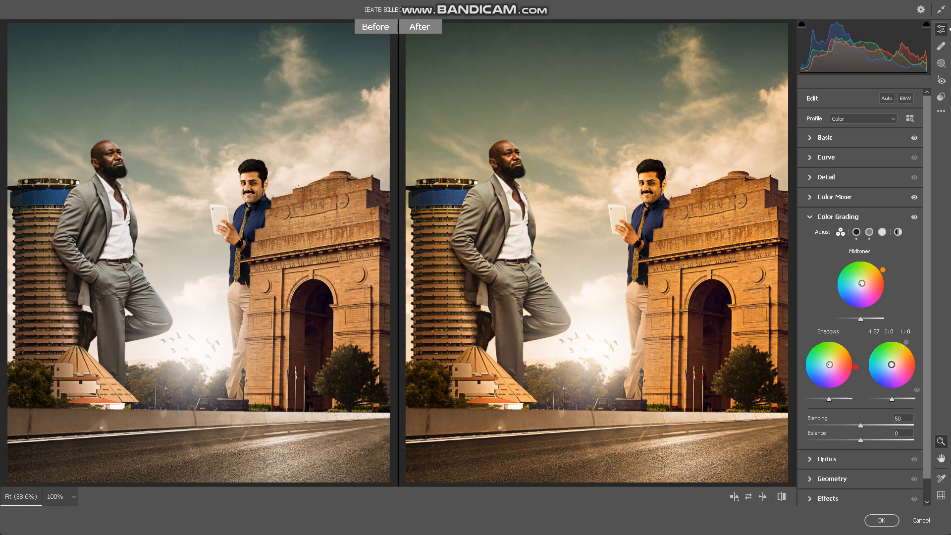
drag(892, 364, 893, 363)
Test strong orange tints on the midtones and shadows, pull both back to nearly neutral, and apply the Camera Raw filter
drag(862, 284, 876, 274)
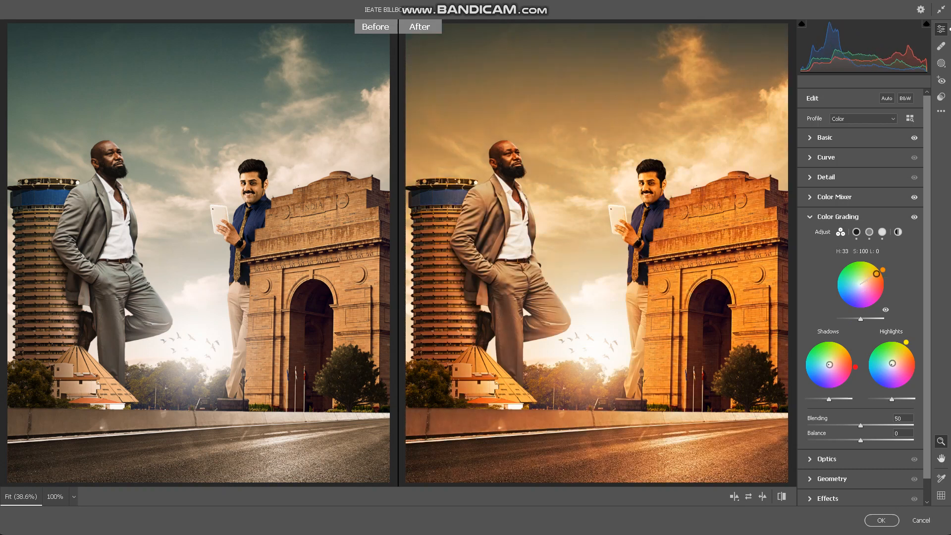
drag(877, 273, 862, 284)
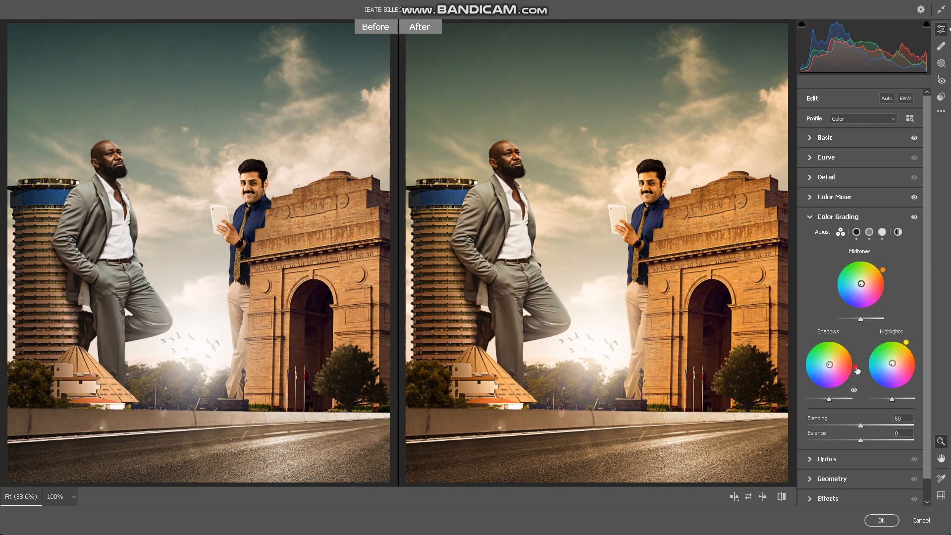
drag(858, 370, 856, 356)
drag(831, 365, 847, 357)
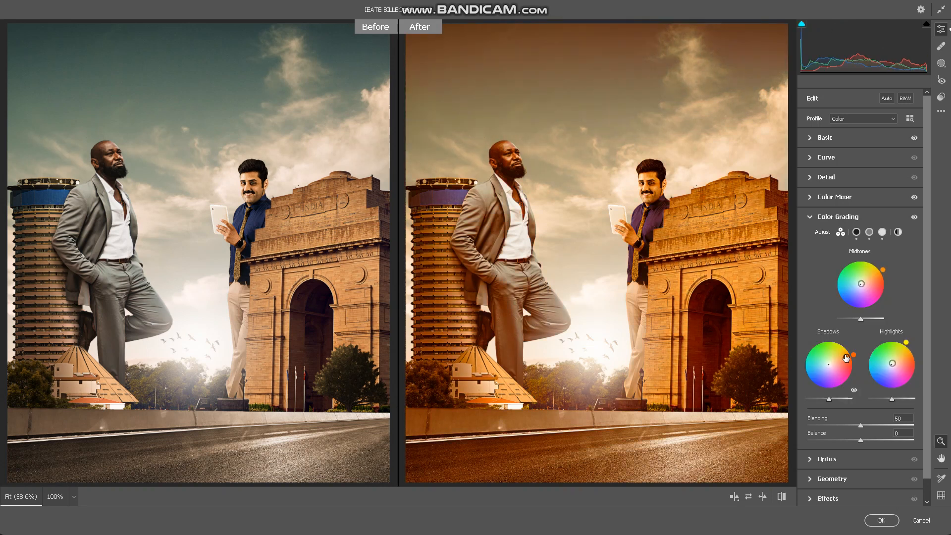
drag(846, 357, 828, 364)
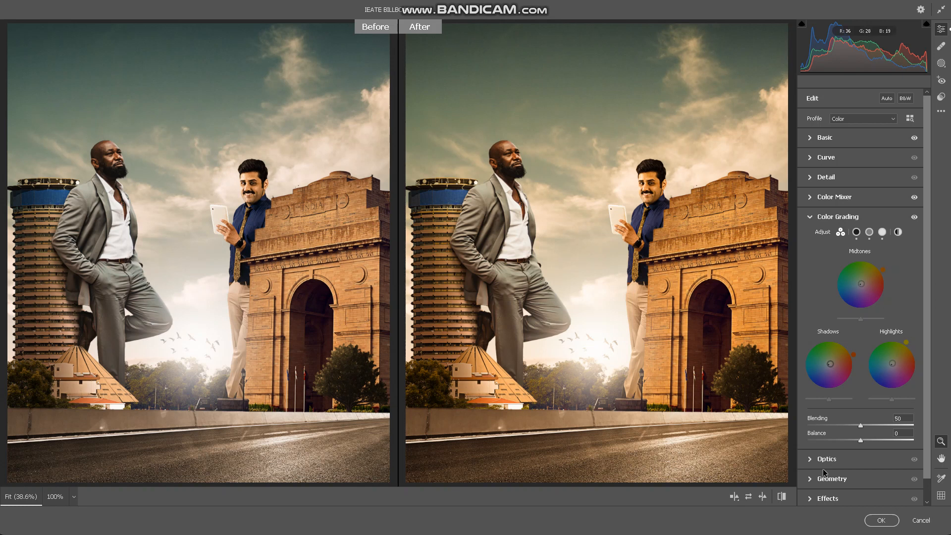
click(876, 520)
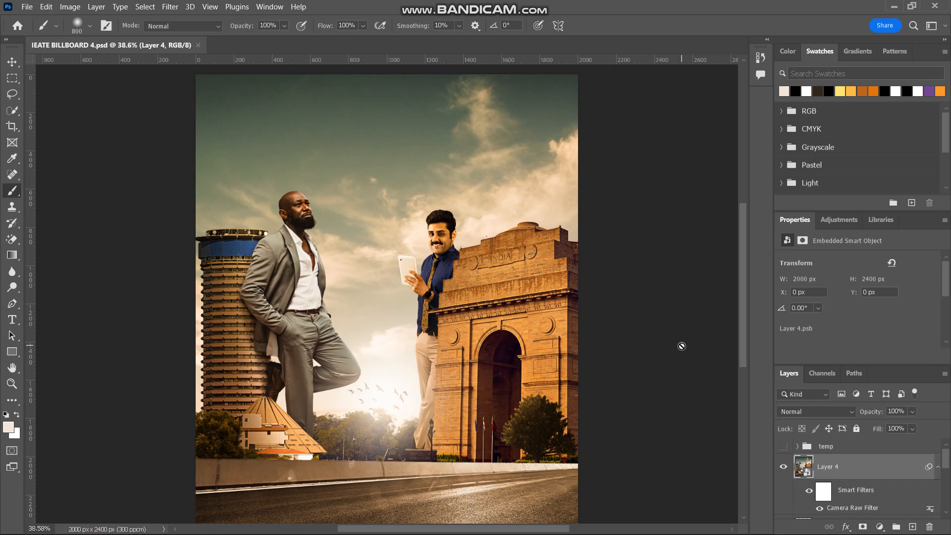
key(alt+Tab)
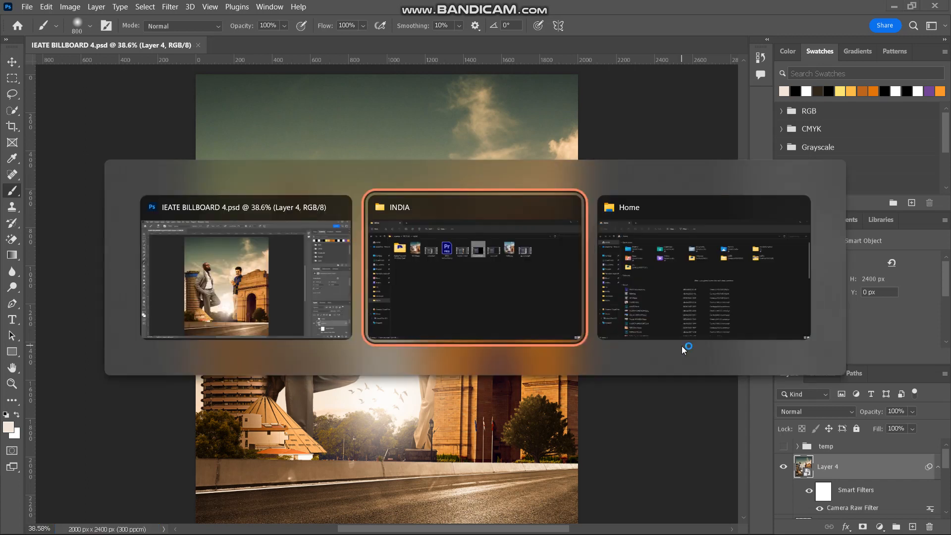
key(Escape)
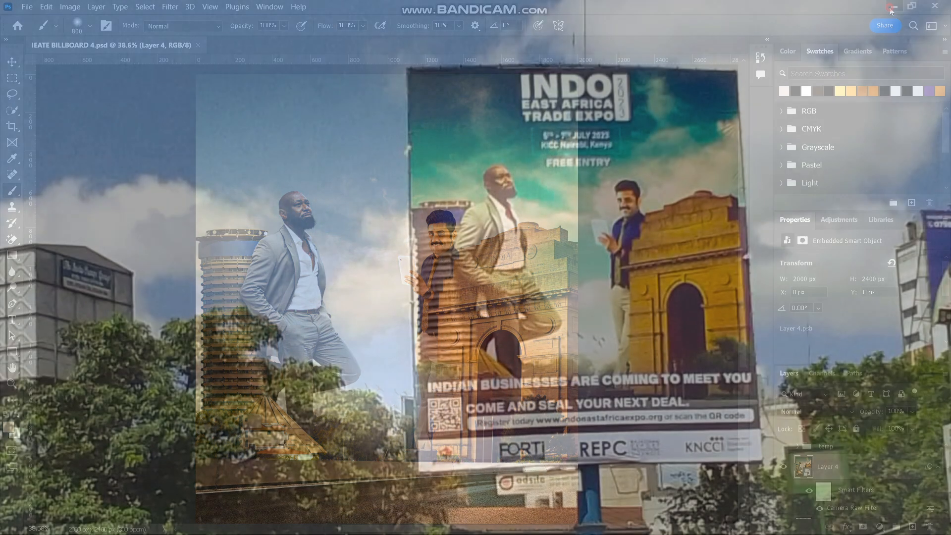